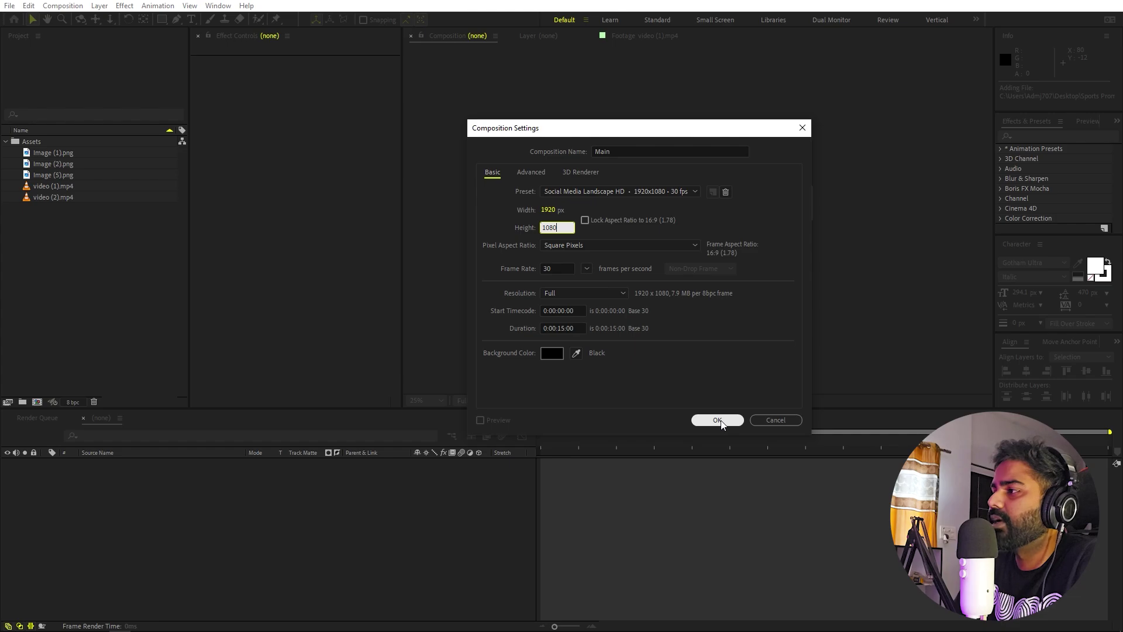
Confirm the 1920 × 1080 Main composition and create a second composition named Media 1 with the same settings
click(717, 420)
click(47, 7)
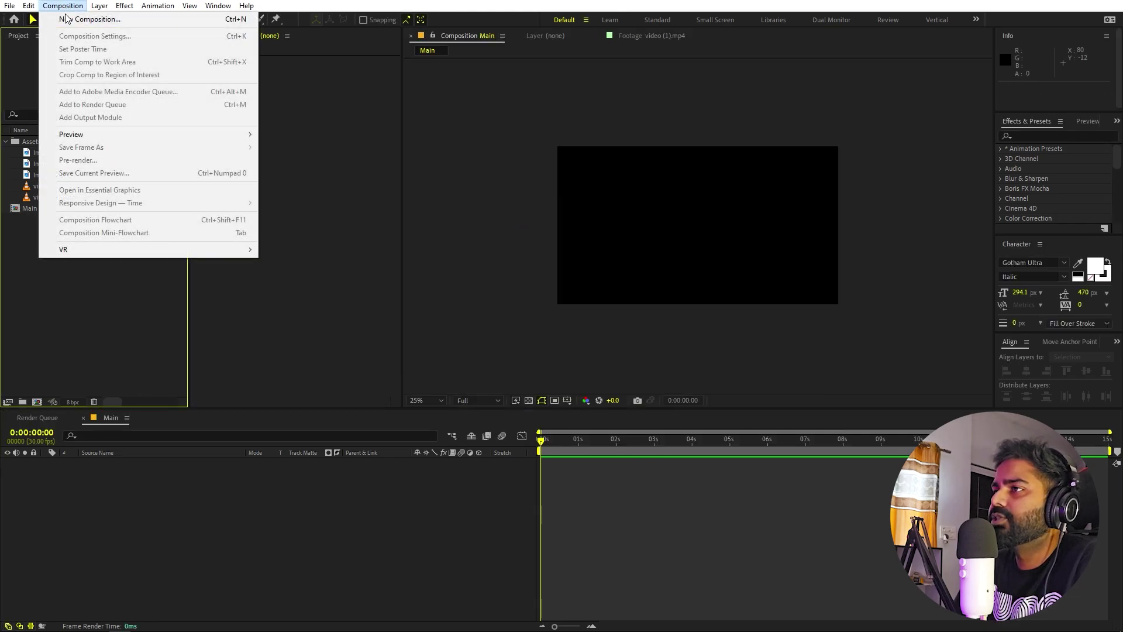
click(65, 20)
text(Me)
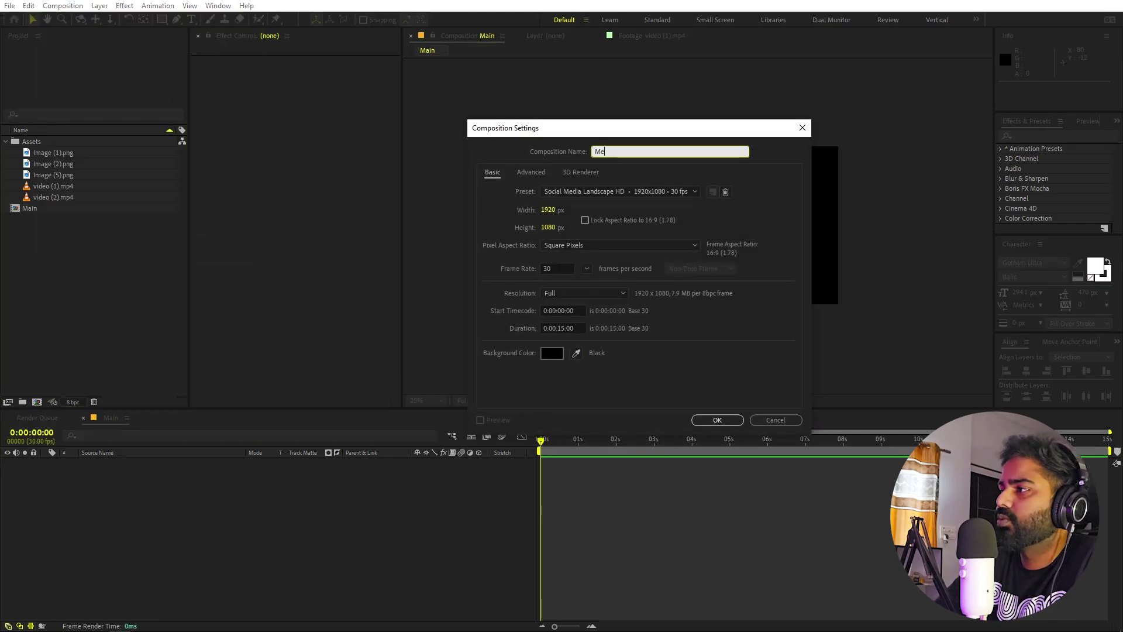
text(dia 1)
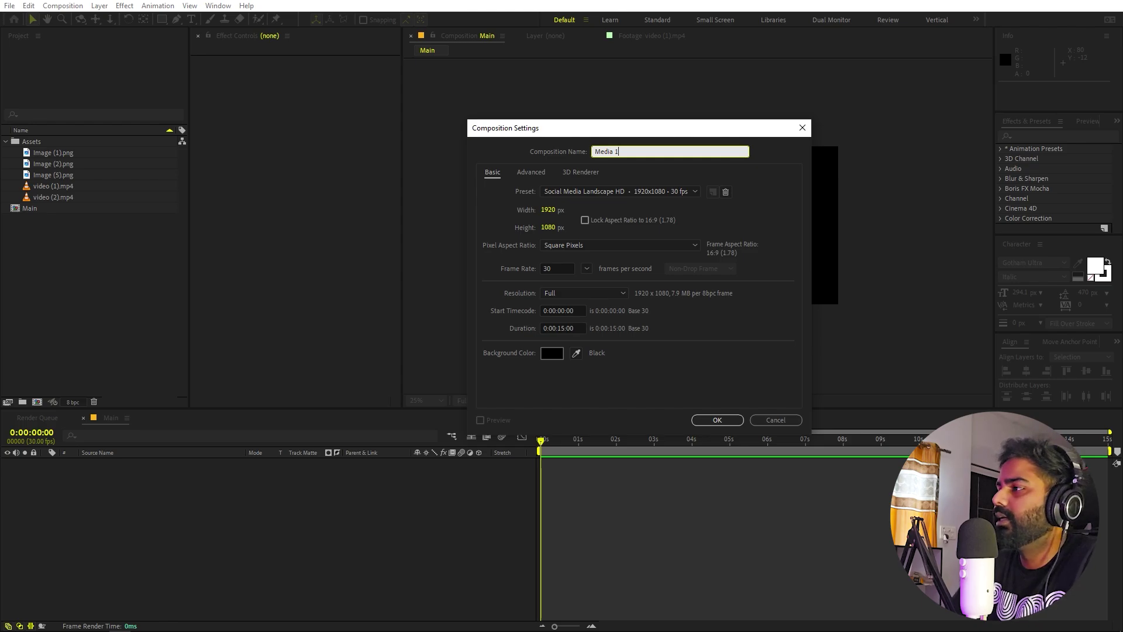
click(715, 416)
Place video (1).mp4 in the Media 1 composition and scale it down to 50.6% to fit the frame
click(56, 309)
click(39, 218)
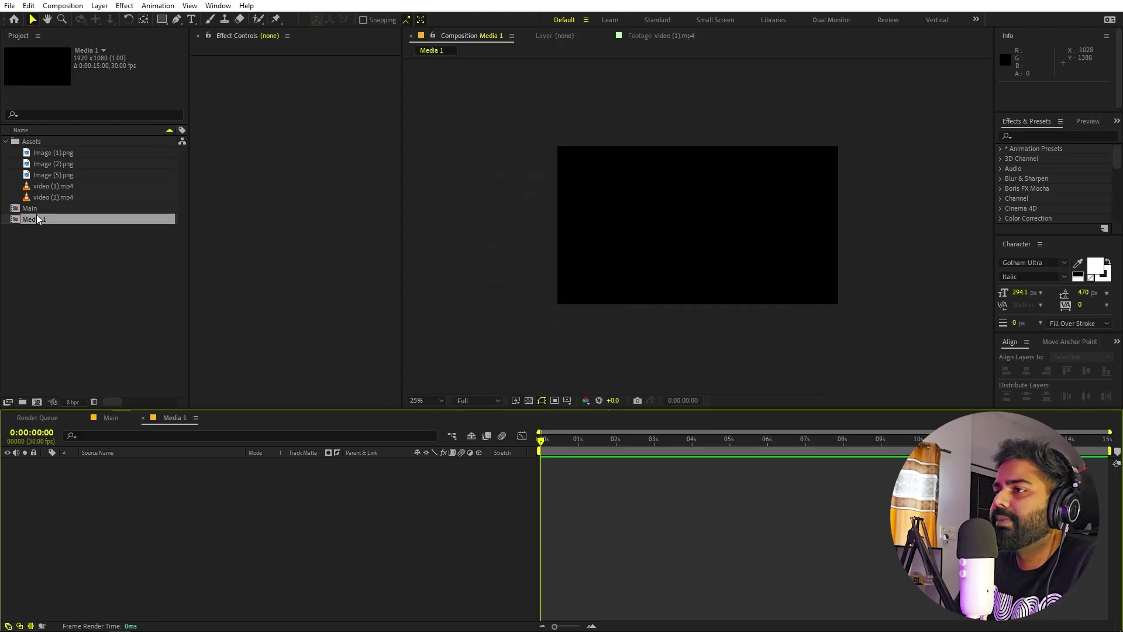
click(50, 187)
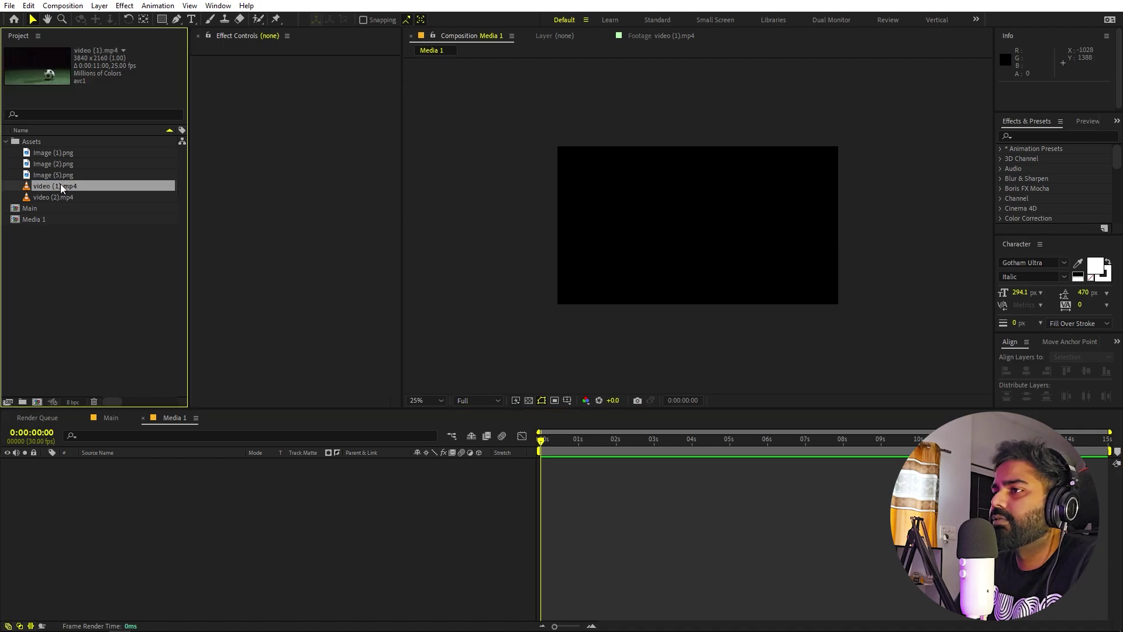
drag(61, 184, 310, 462)
click(424, 400)
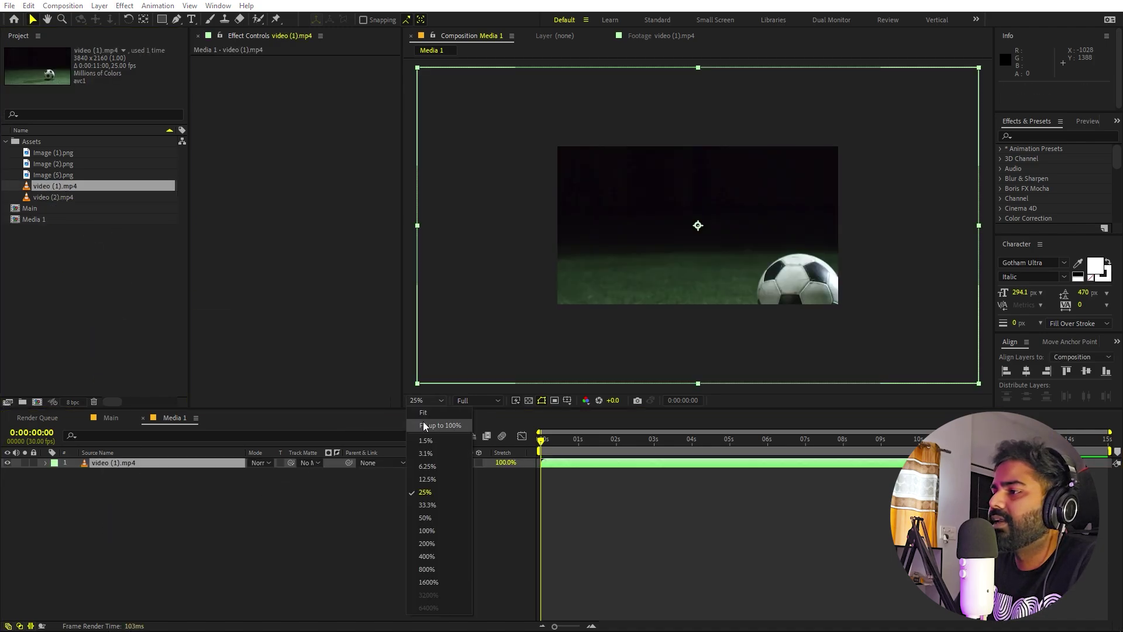
click(427, 432)
key(s)
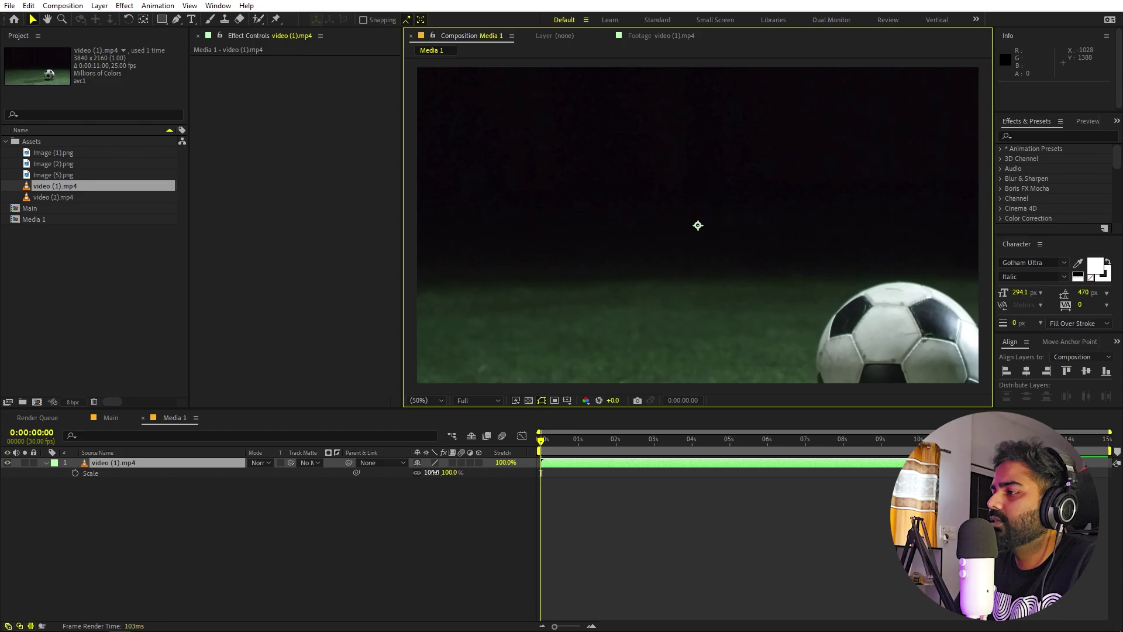
drag(432, 473, 377, 502)
Shift the video (1).mp4 layer earlier so Media 1 opens at the moment of the kick, and preview it
drag(550, 447, 609, 451)
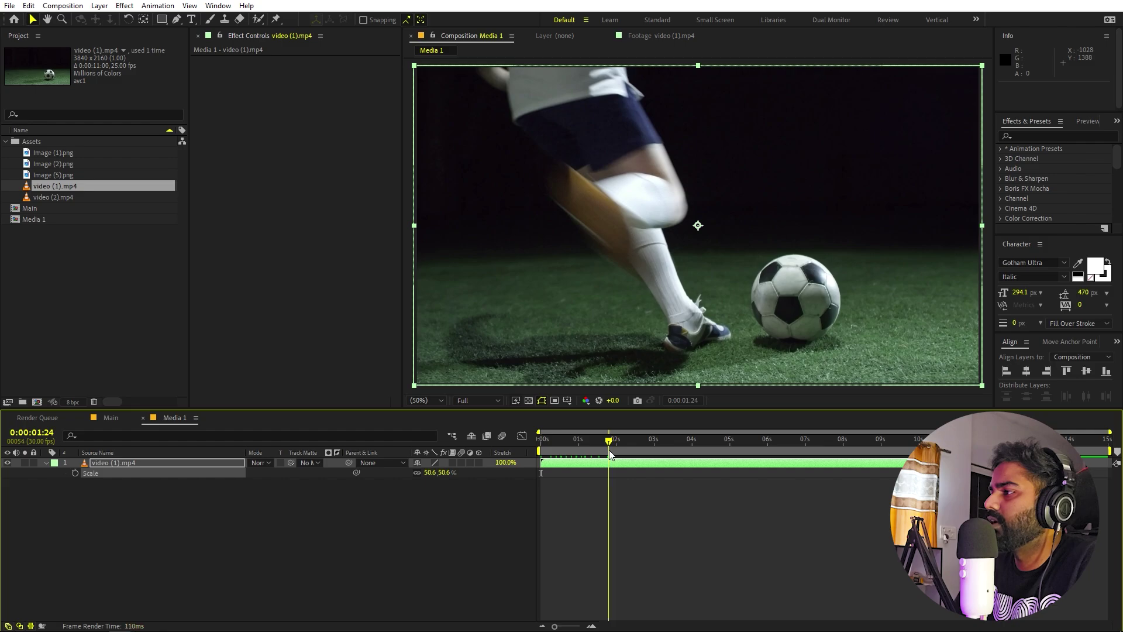
mouse_move(541, 462)
mouse_down()
mouse_move(604, 464)
mouse_move(546, 468)
mouse_up()
key(space)
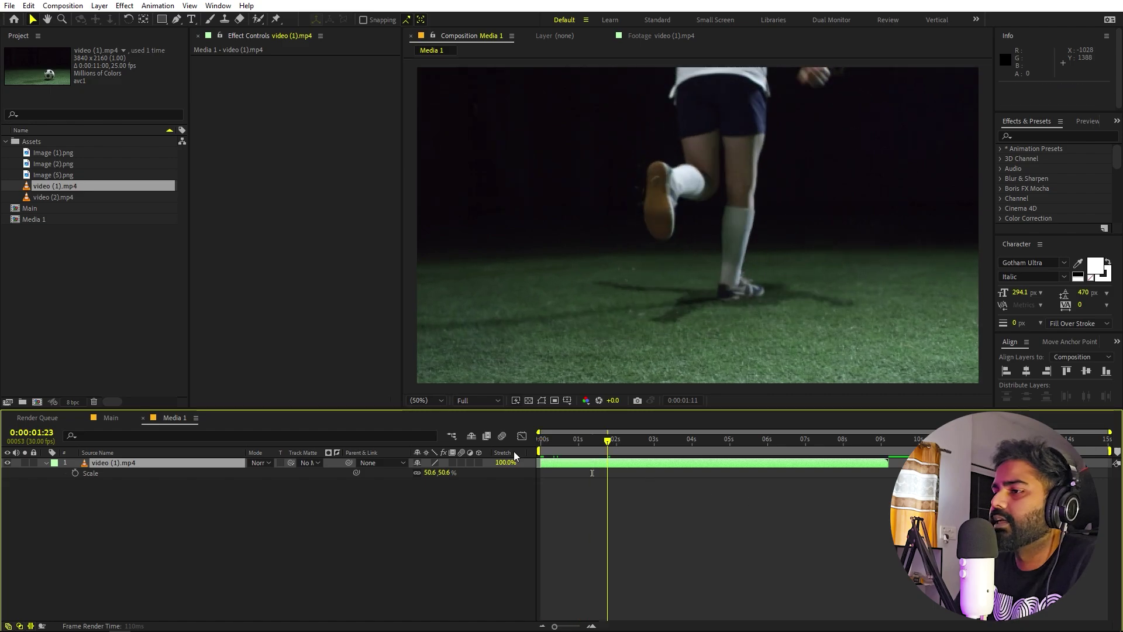
key(space)
Place the Media 1 composition as a layer in the Main composition
click(110, 417)
click(90, 322)
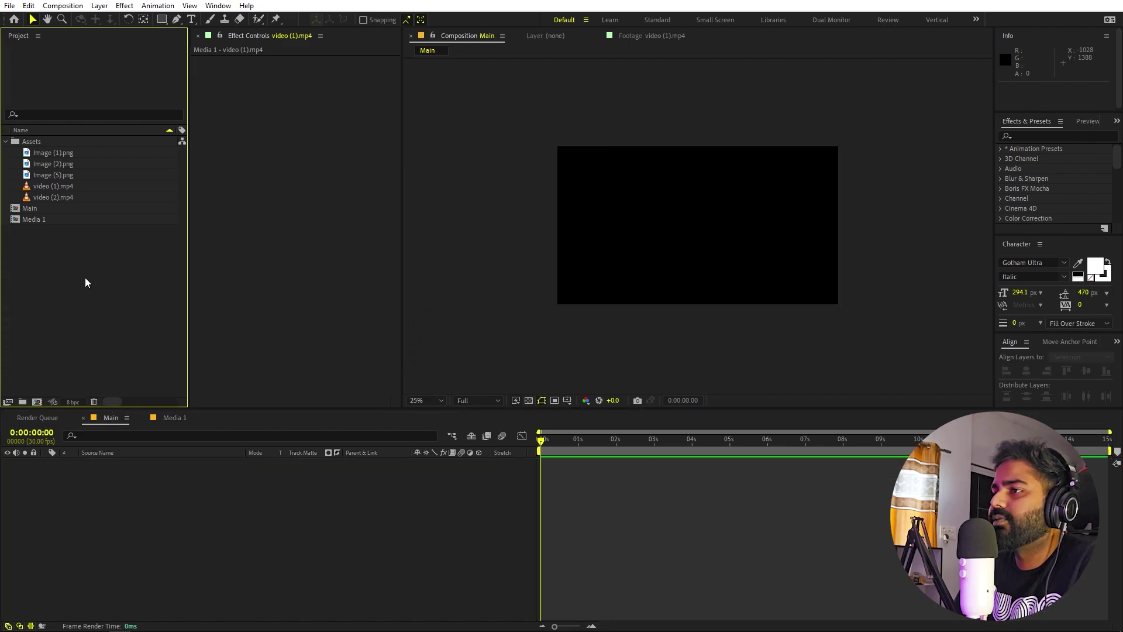
click(44, 220)
drag(45, 220, 175, 518)
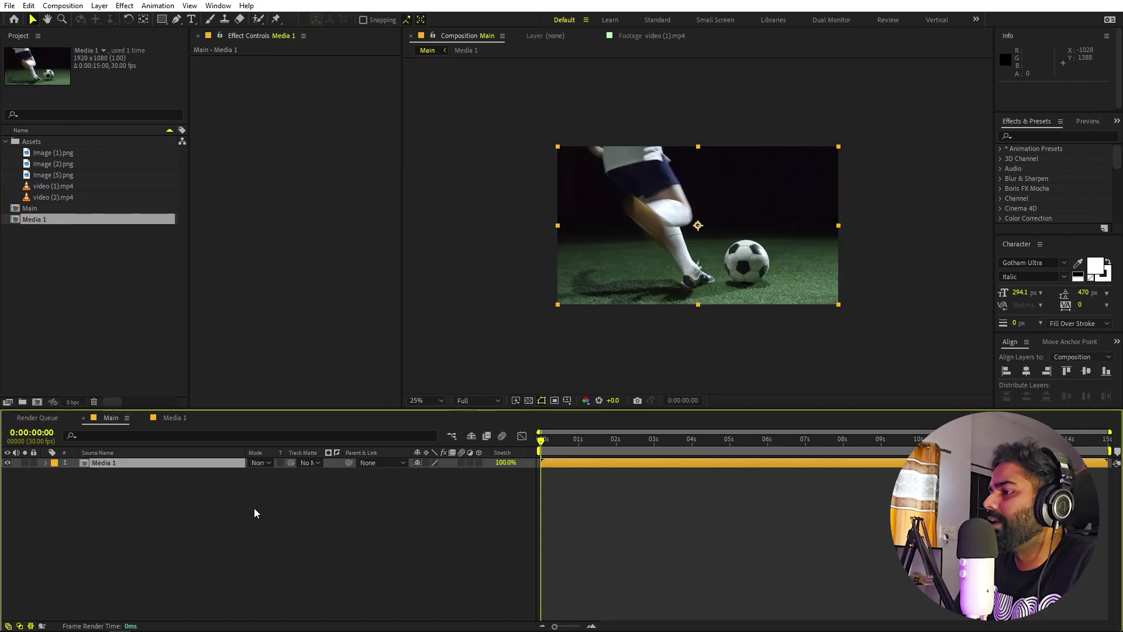
click(209, 511)
click(142, 462)
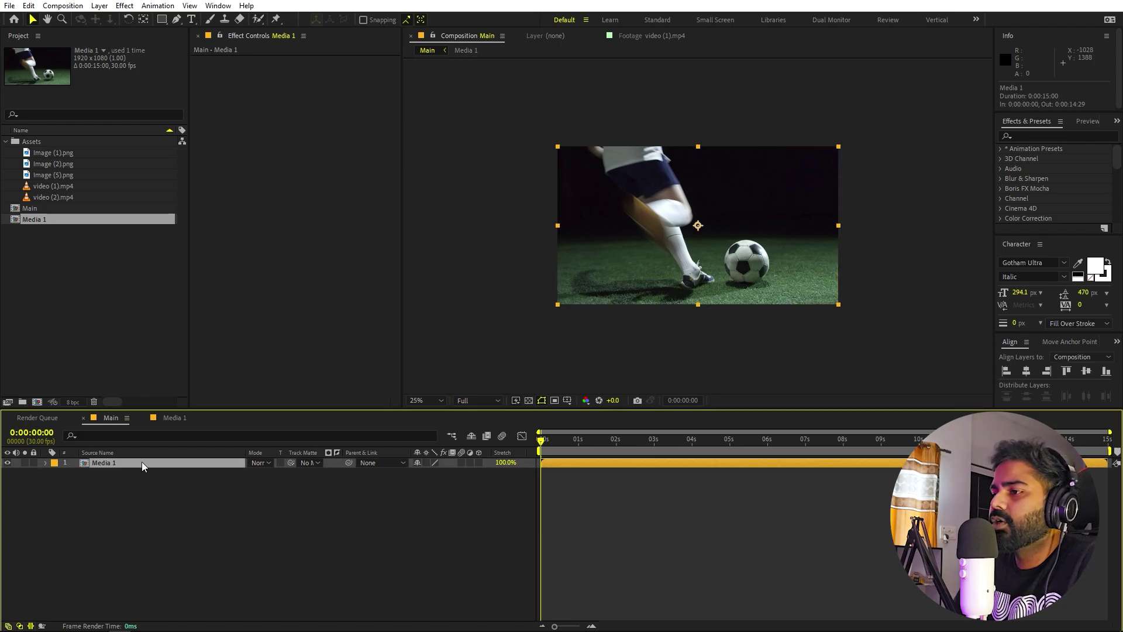
Add a null object to the Main composition and parent the Media 1 layer to it
right_click(191, 519)
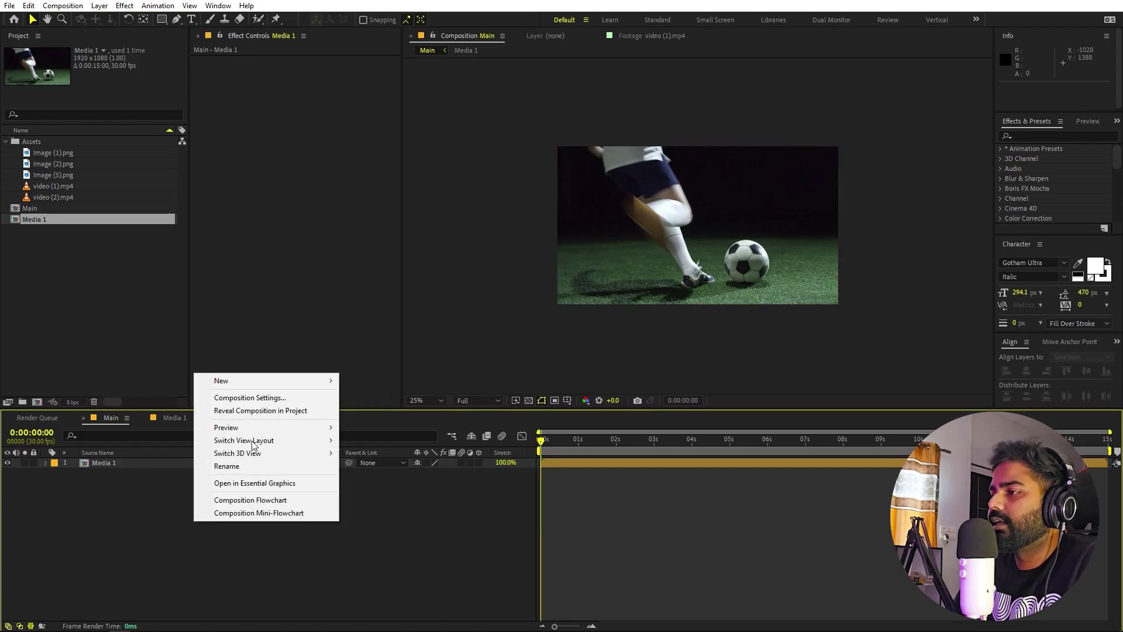
mouse_move(264, 381)
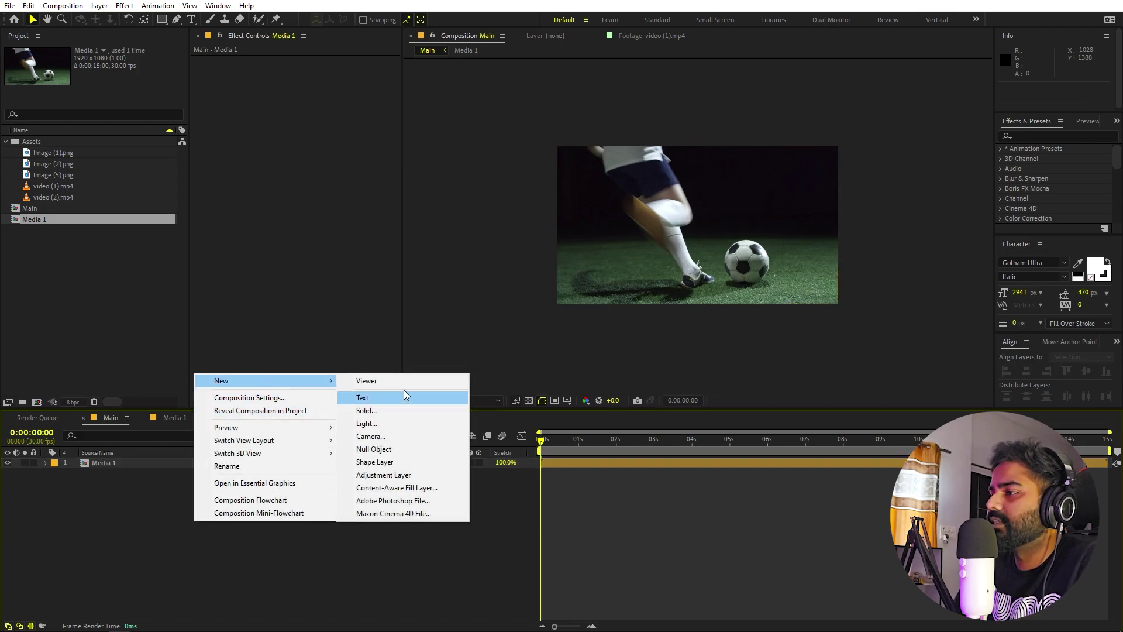
click(377, 449)
click(123, 476)
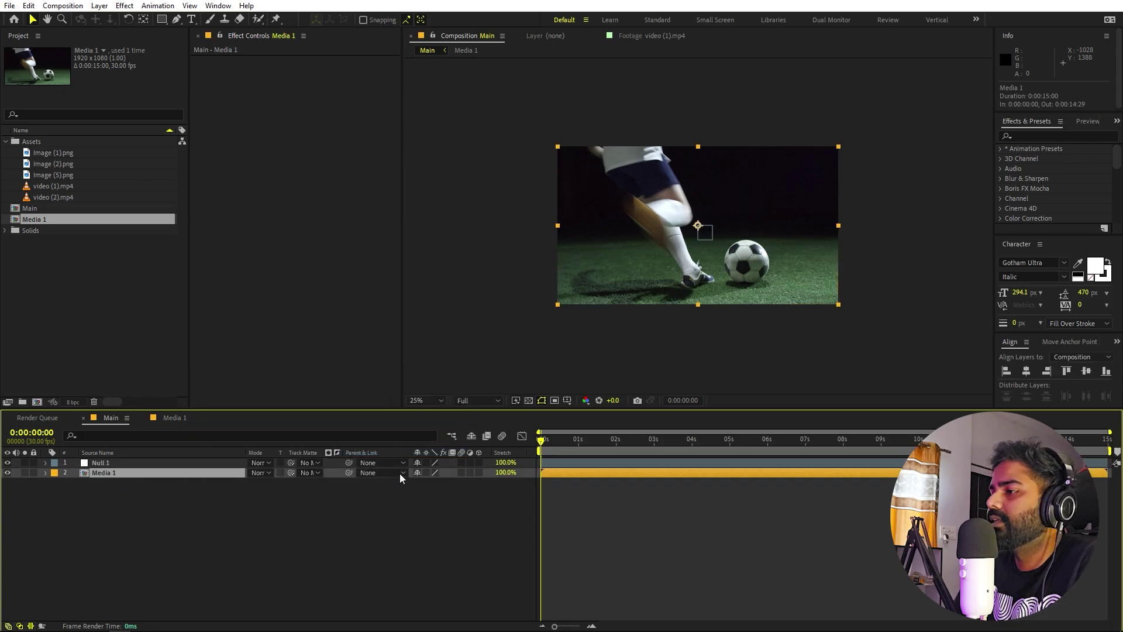
drag(349, 472, 101, 462)
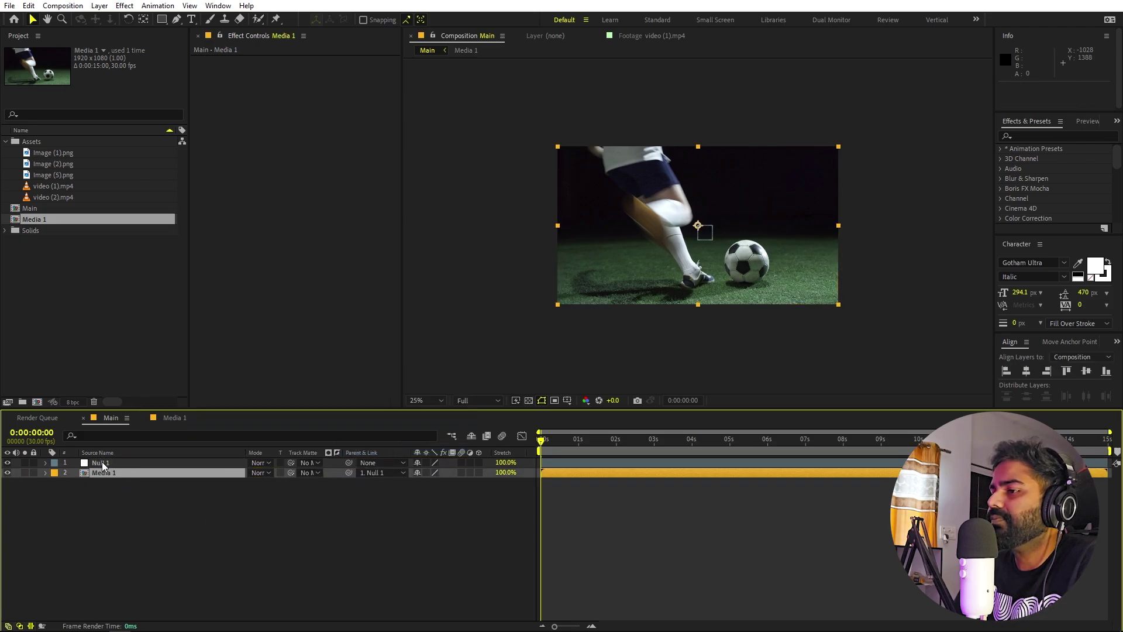
Scale Null 1 down to 63% so the parented footage shrinks within the frame
click(98, 463)
key(s)
mouse_move(431, 472)
mouse_down()
mouse_move(379, 475)
mouse_move(423, 477)
mouse_up()
click(371, 526)
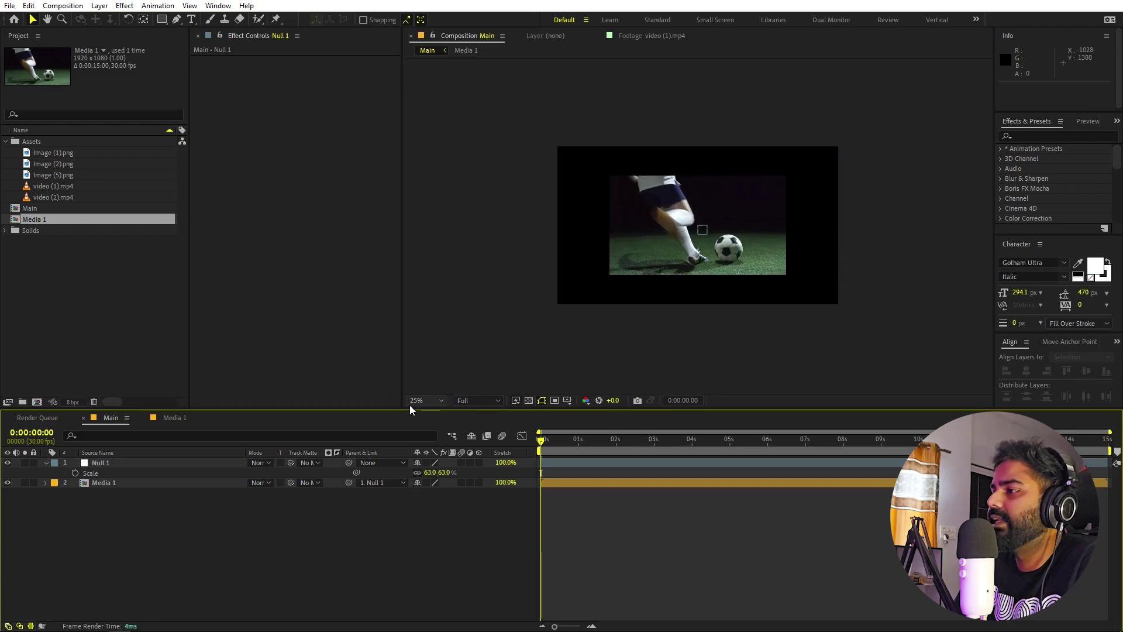
click(420, 402)
click(432, 489)
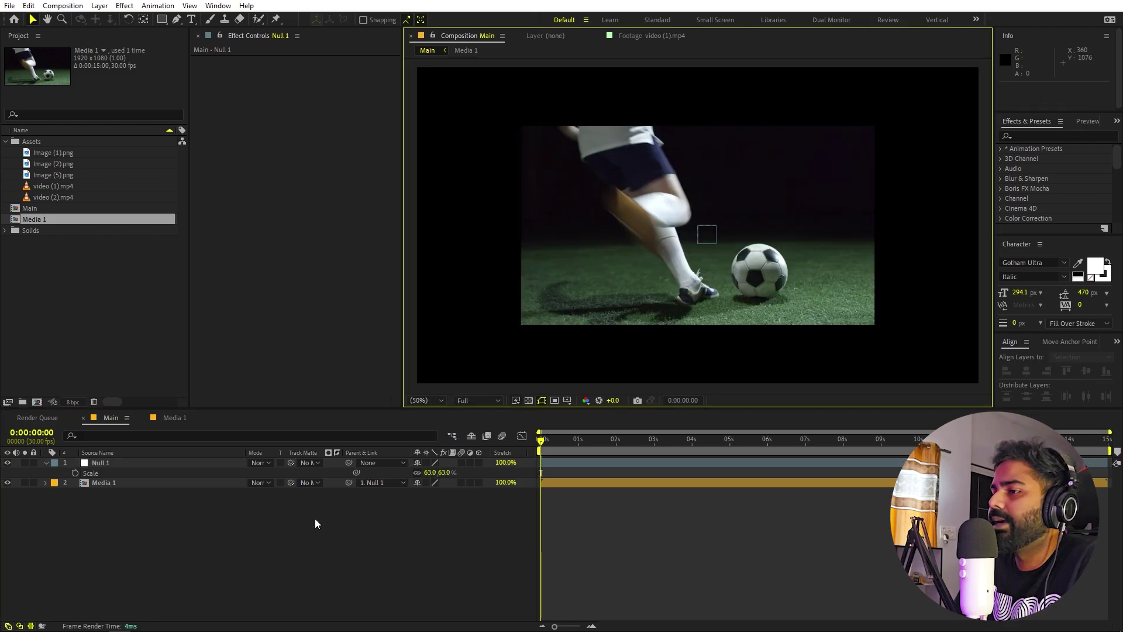
Duplicate the Media 1 layer and apply the Motion Tile effect to the lower copy
click(116, 483)
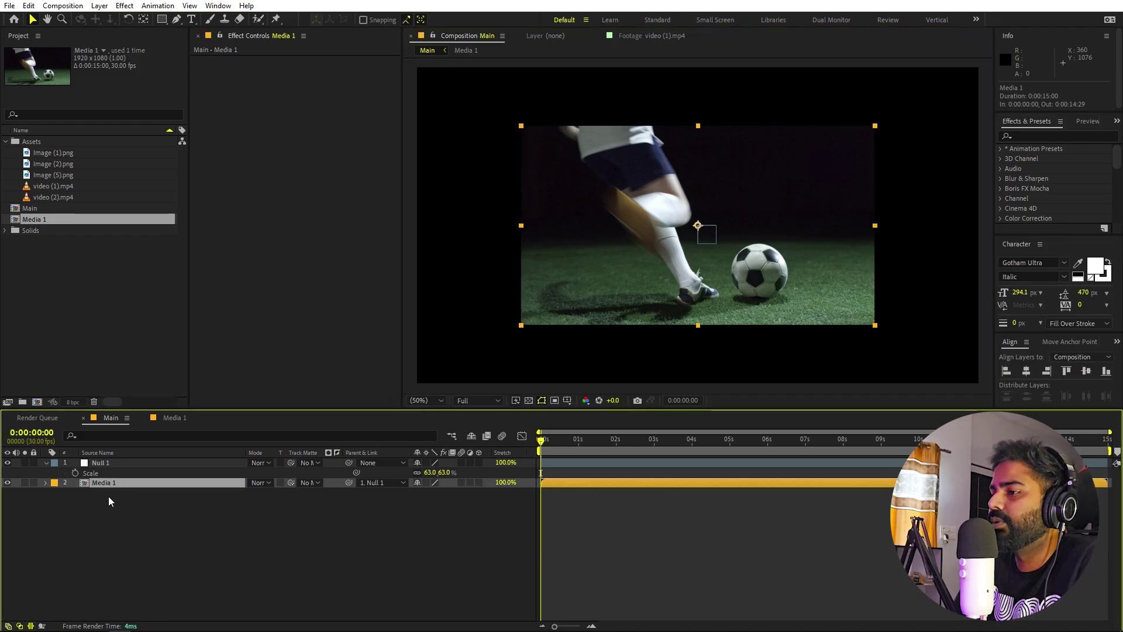
key(ctrl+d)
click(112, 493)
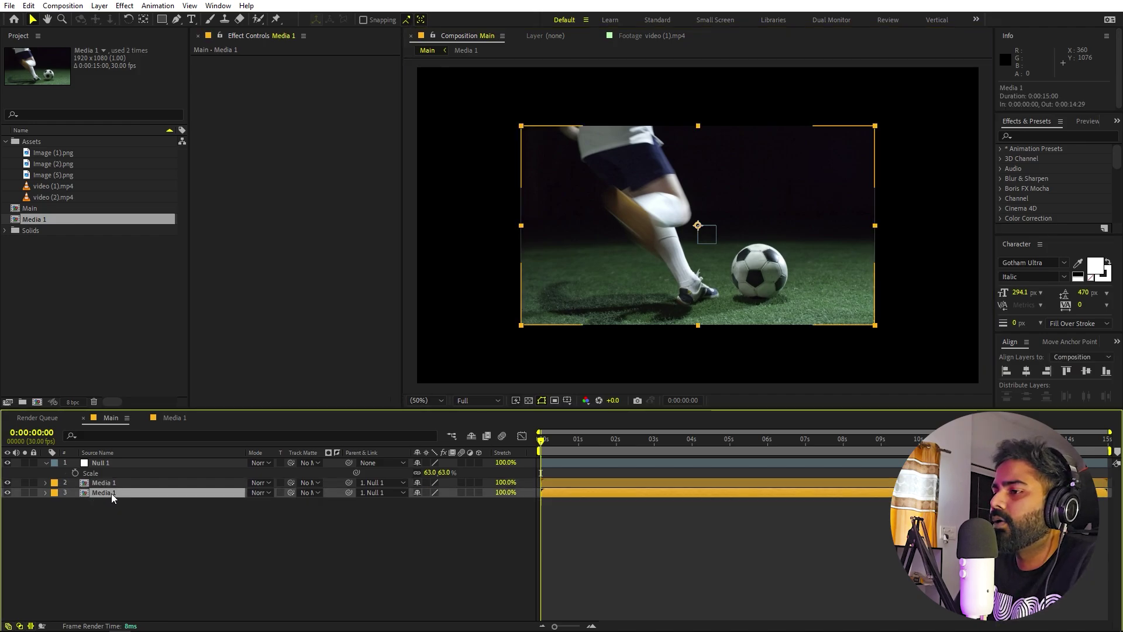
click(1052, 135)
click(1052, 136)
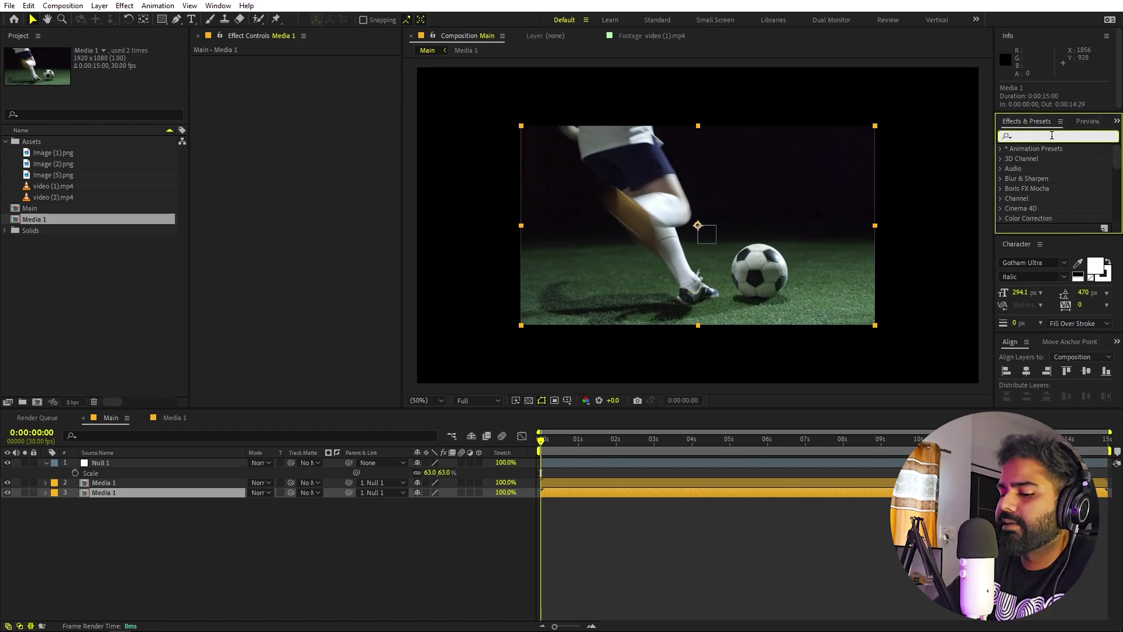
text(motion ti)
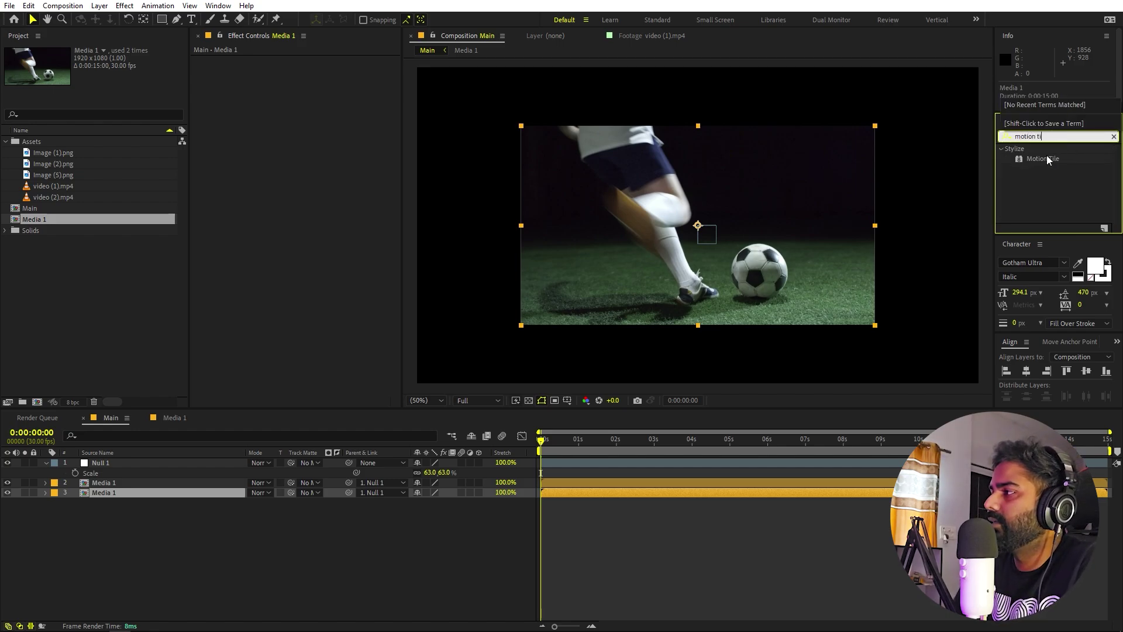
drag(1049, 160, 175, 493)
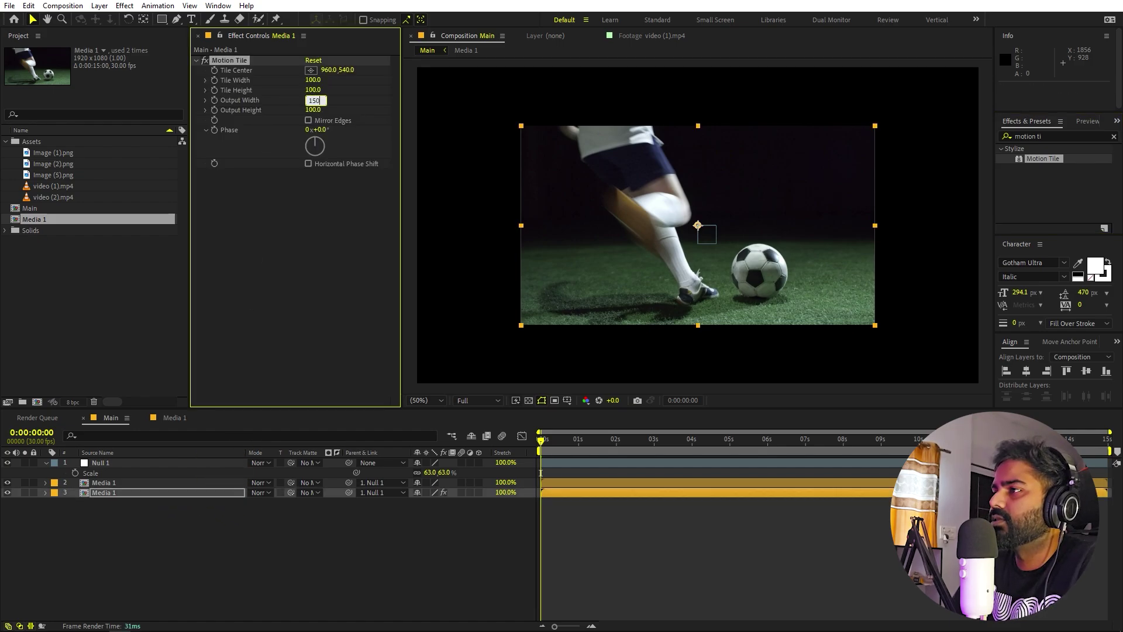
Set the Motion Tile's output width and output height to 150
key(Tab)
text(150)
key(Return)
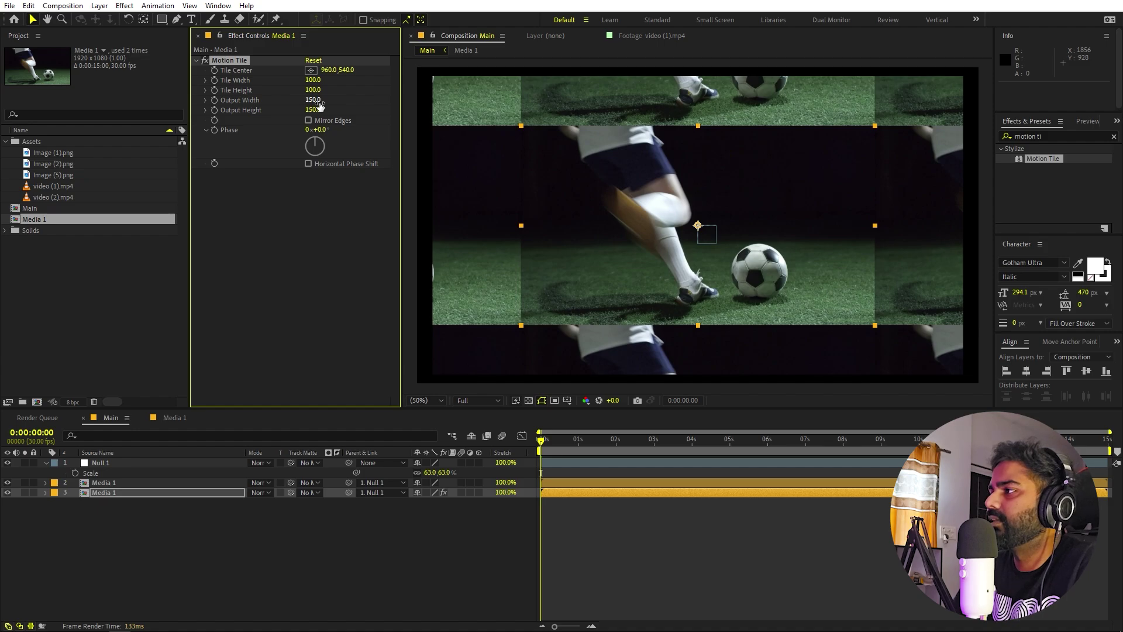
Set the Motion Tile's output width and output height to 200 so the tiles fill the frame
click(314, 100)
text(20)
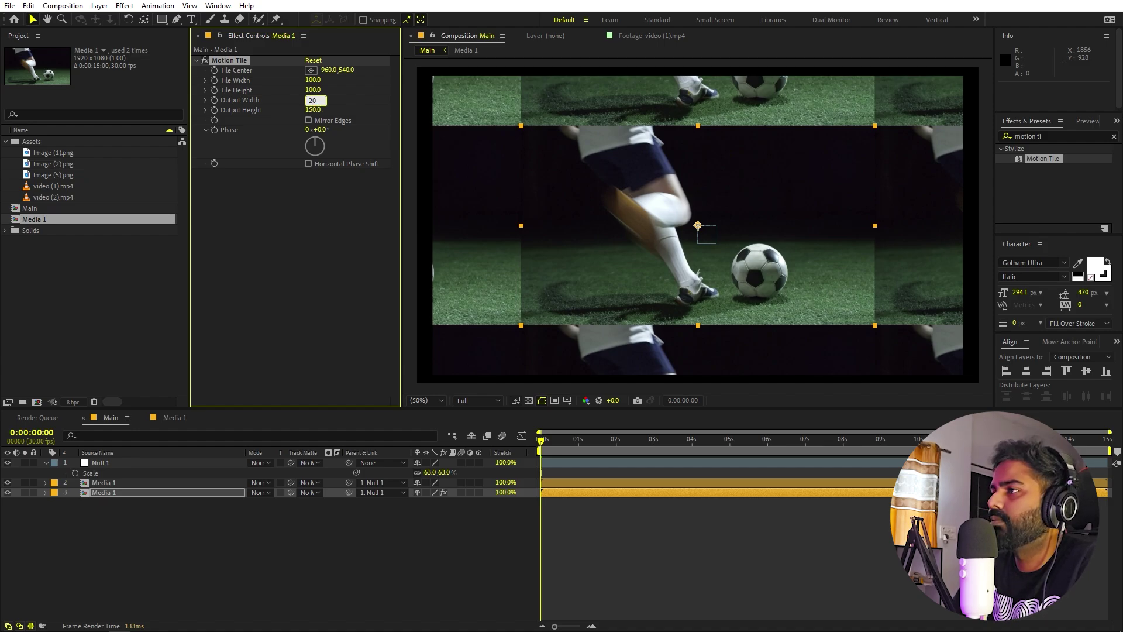
text(0)
key(Tab)
text(200)
key(Return)
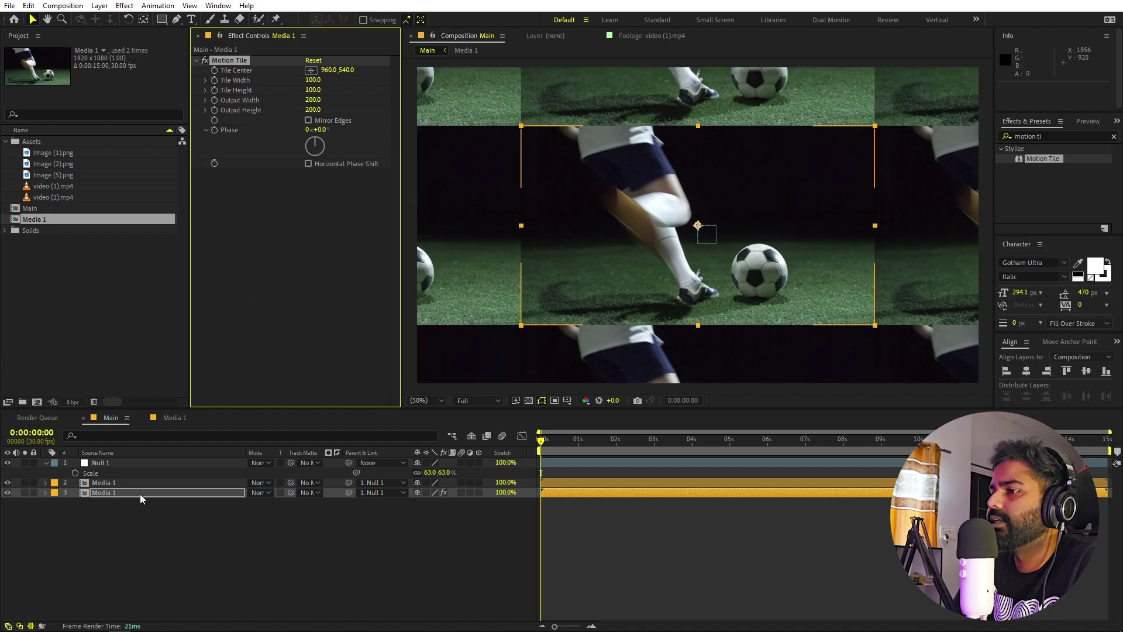
Try enlarging Null 1 to 86% scale and undo the change
ctrl+click(118, 493)
click(118, 463)
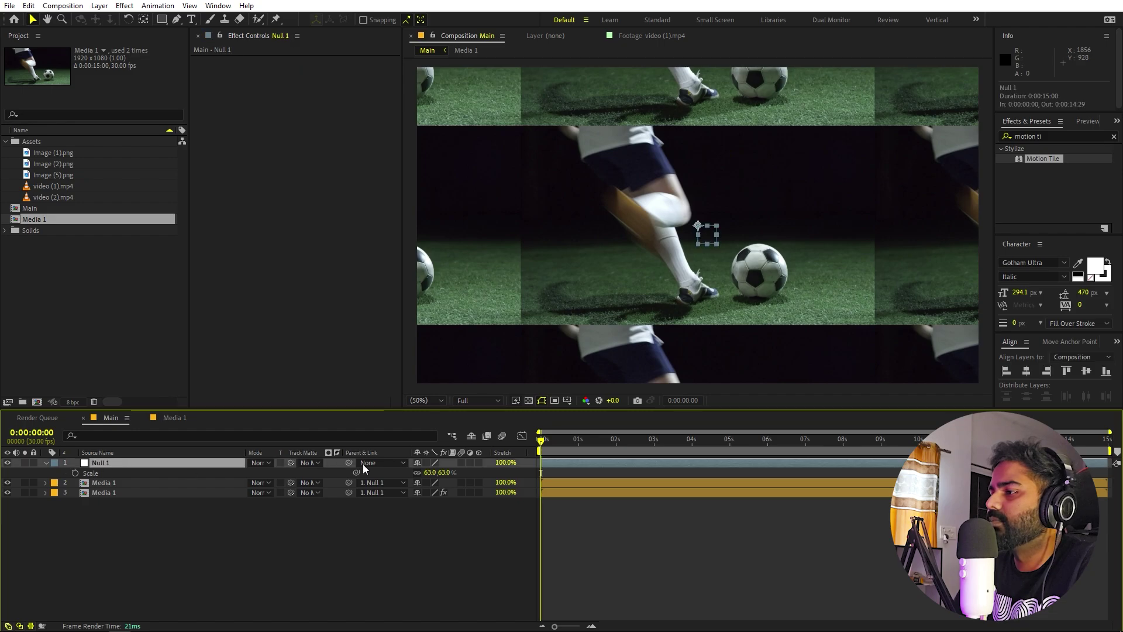
mouse_move(431, 475)
mouse_down()
mouse_move(412, 475)
mouse_move(462, 475)
mouse_move(448, 475)
mouse_up()
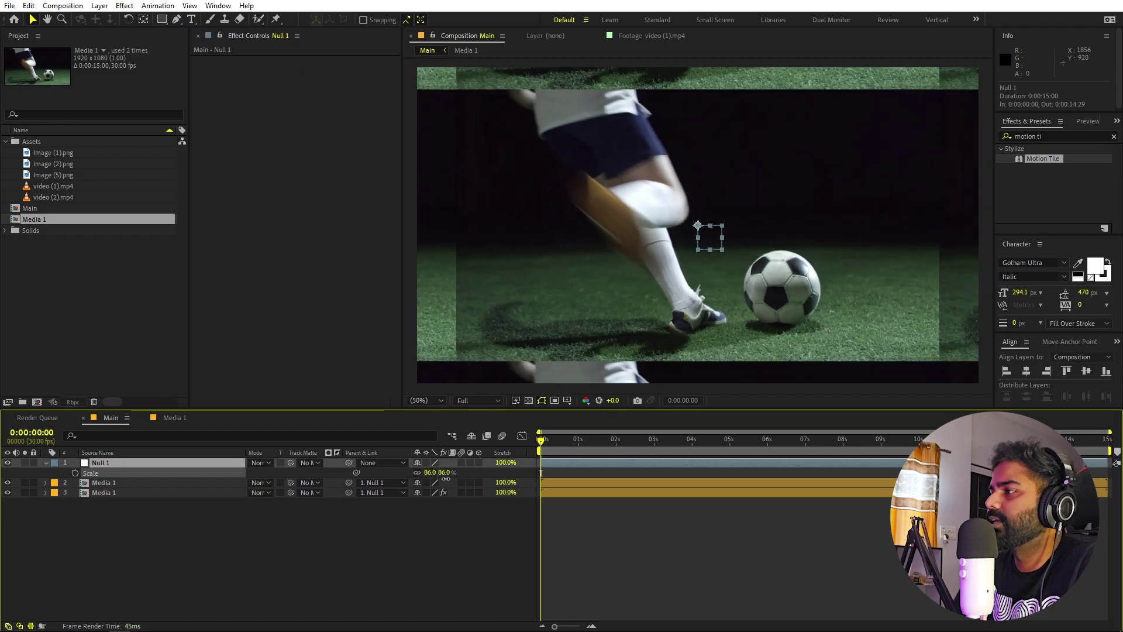
key(ctrl+z)
Set Null 1's scale to 100% and add a scale keyframe at the start of the composition
click(432, 472)
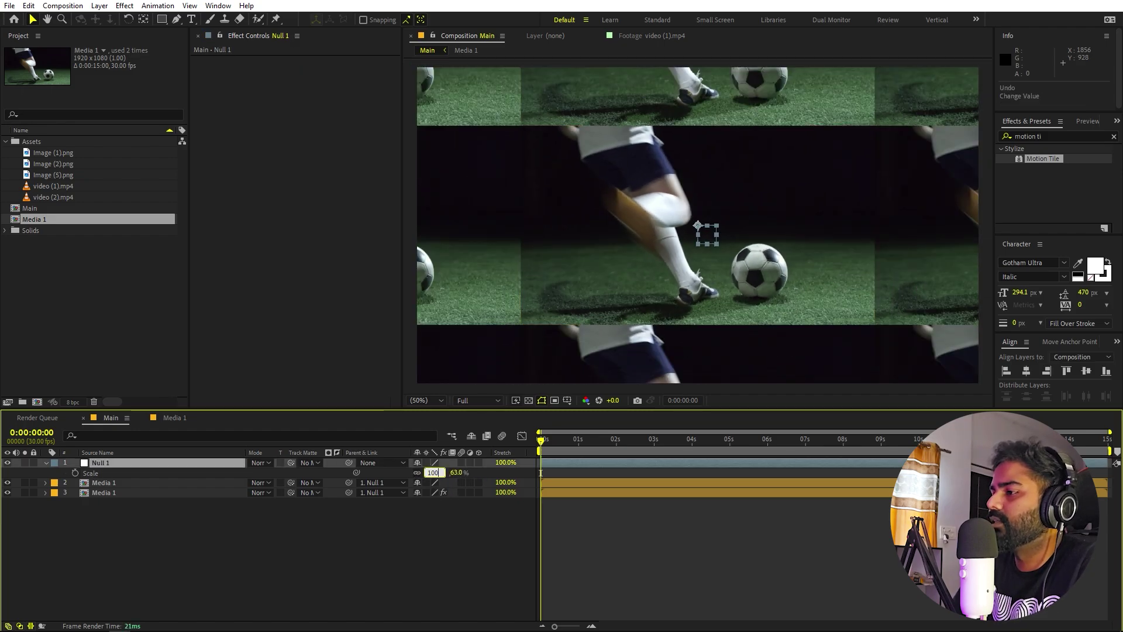
text(100)
key(Return)
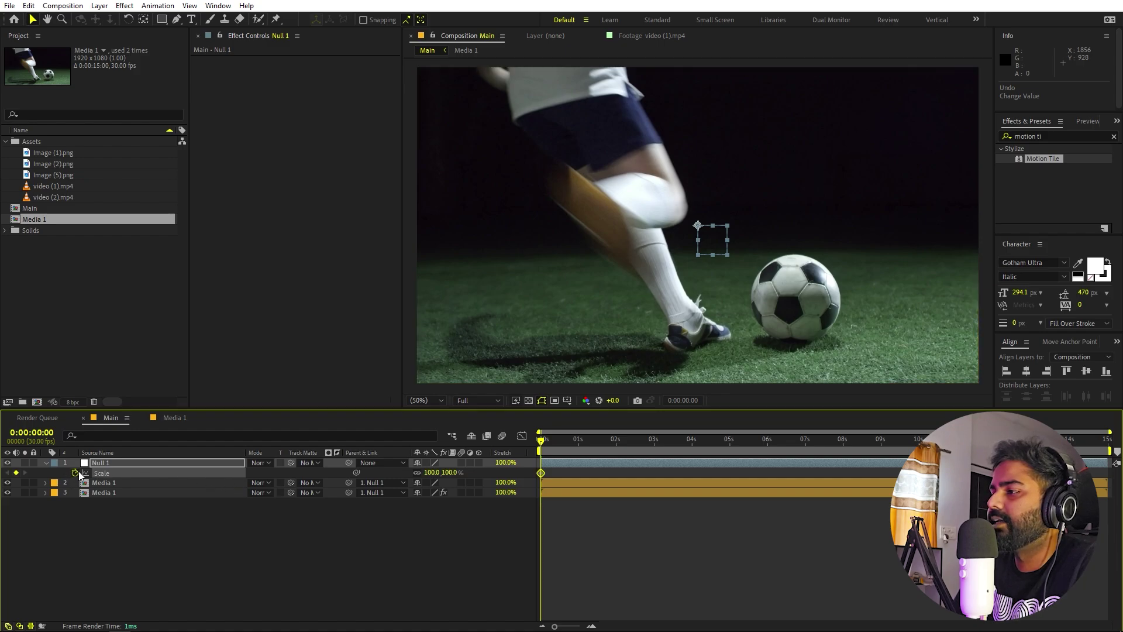
Add a second scale keyframe on Null 1 at 0:00:00:22 with the scale set to 58.7%
drag(550, 449, 563, 476)
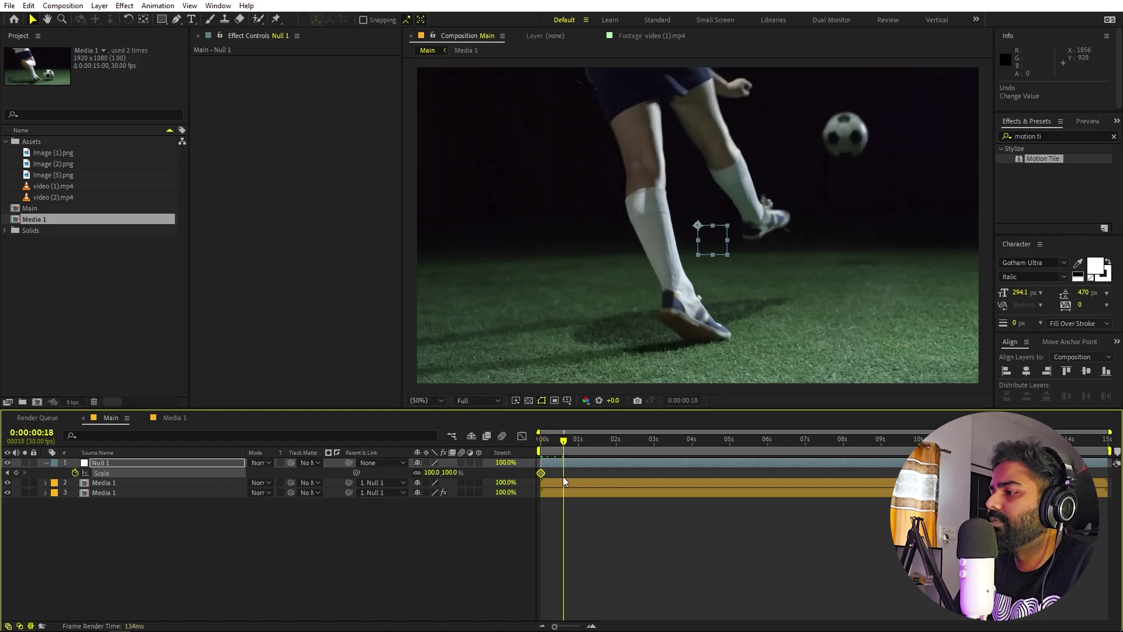
drag(555, 626, 578, 627)
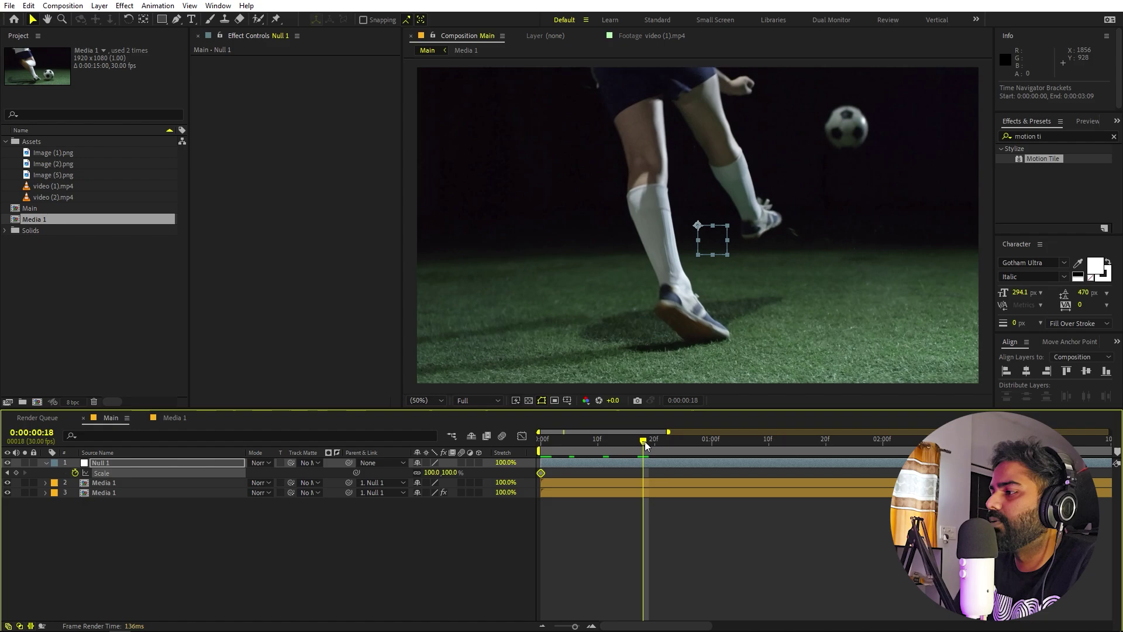
drag(645, 445, 667, 444)
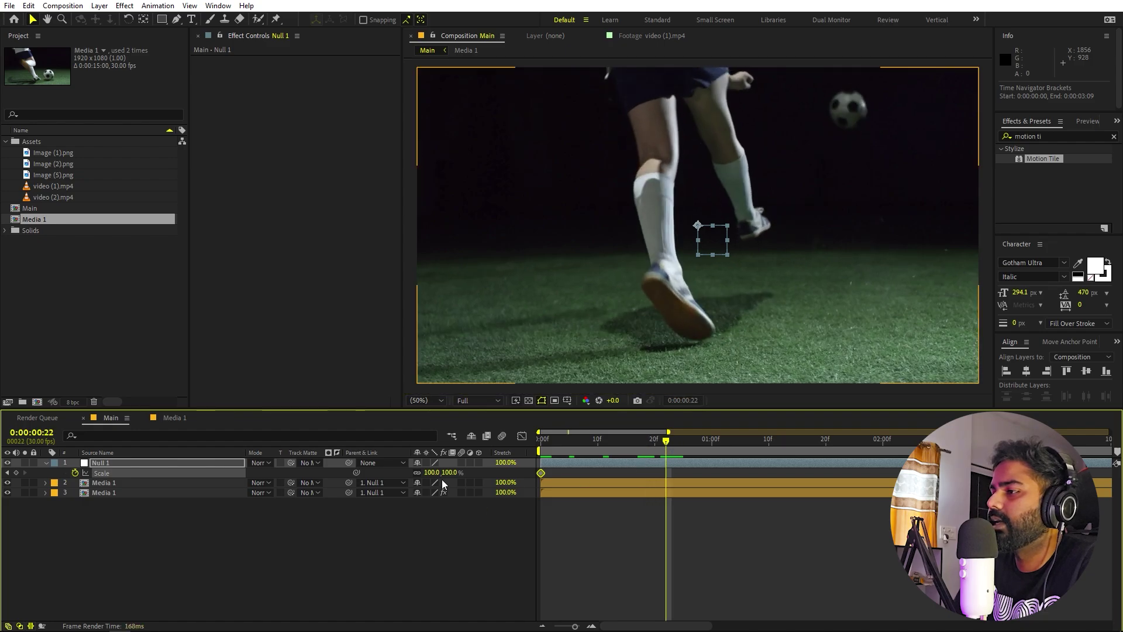
drag(432, 473, 236, 544)
click(232, 574)
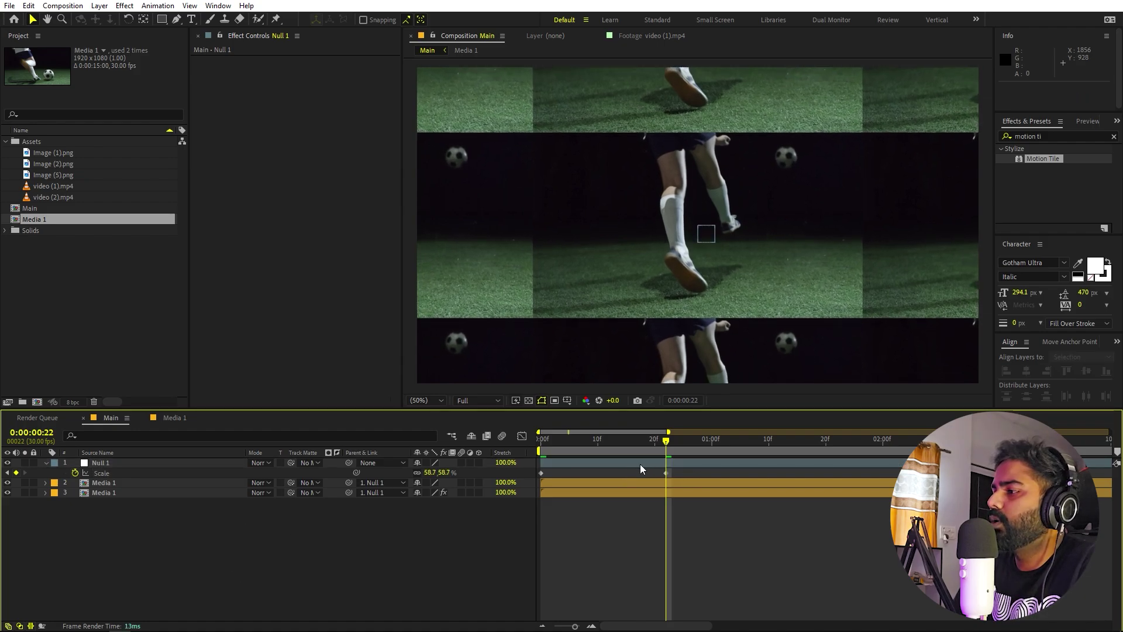
click(451, 103)
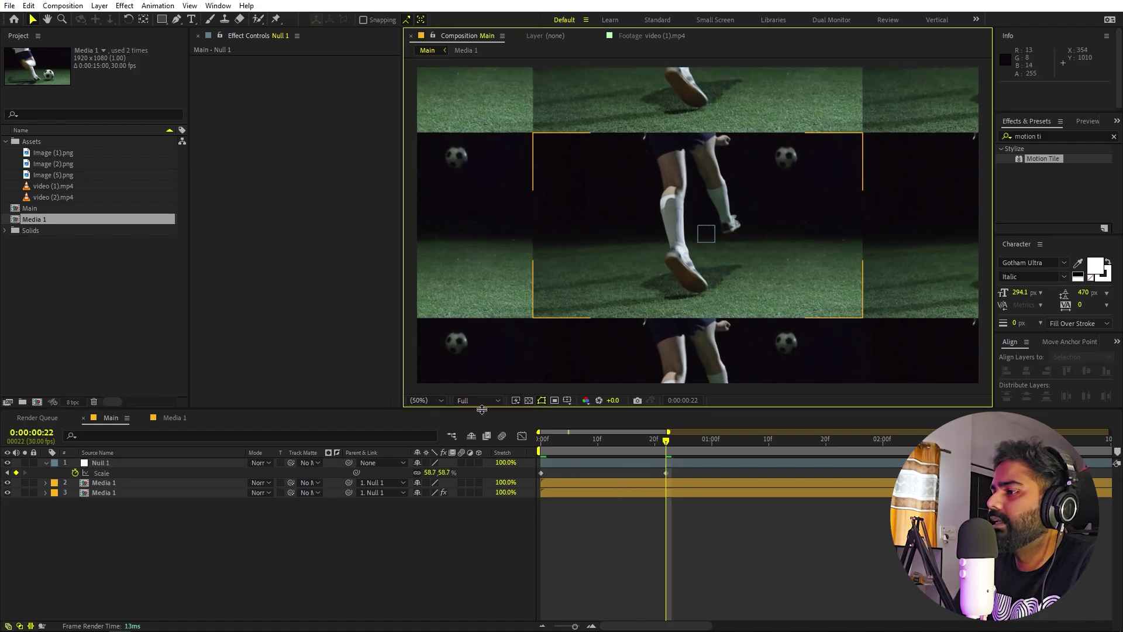
Apply the Tint effect to the lower Media 1 layer that carries the Motion Tile
click(150, 493)
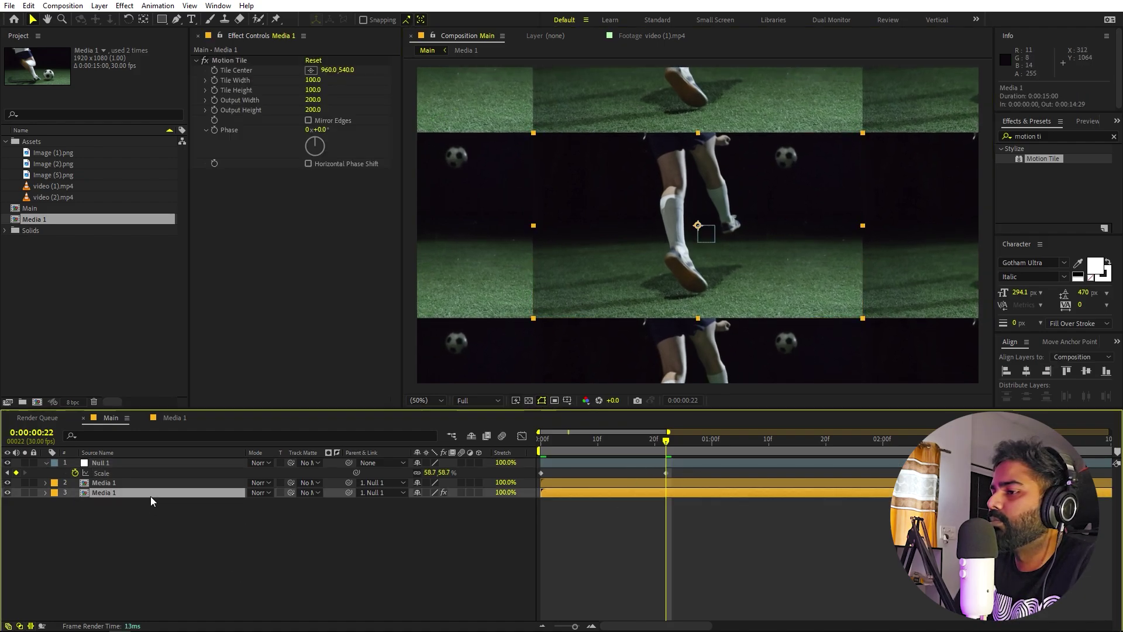
click(1059, 135)
text(tint)
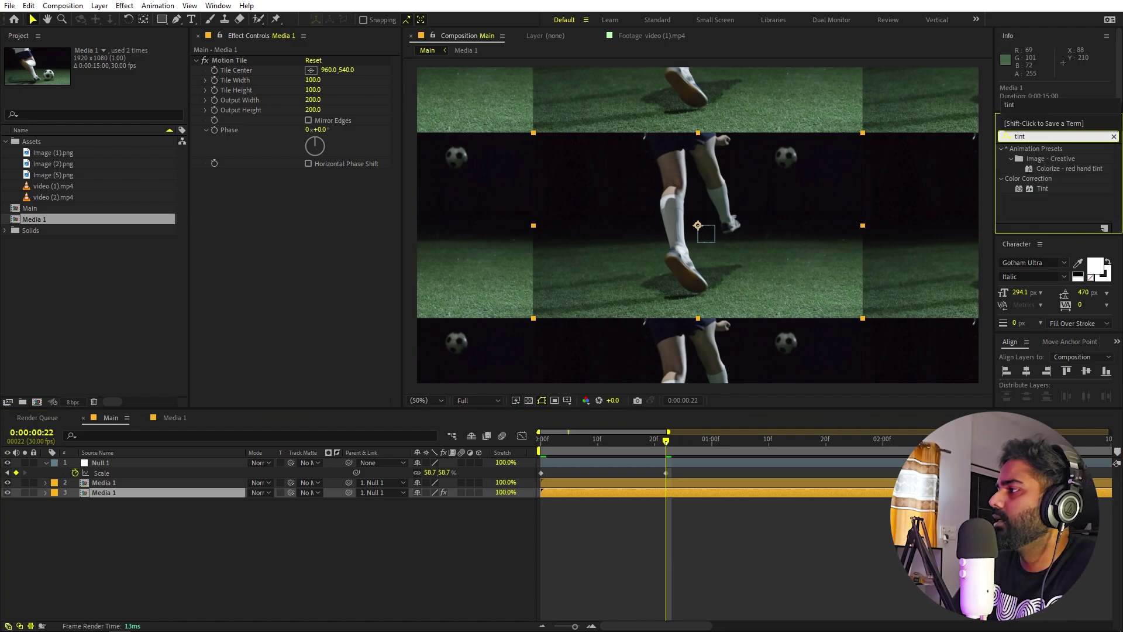
drag(1034, 191, 155, 491)
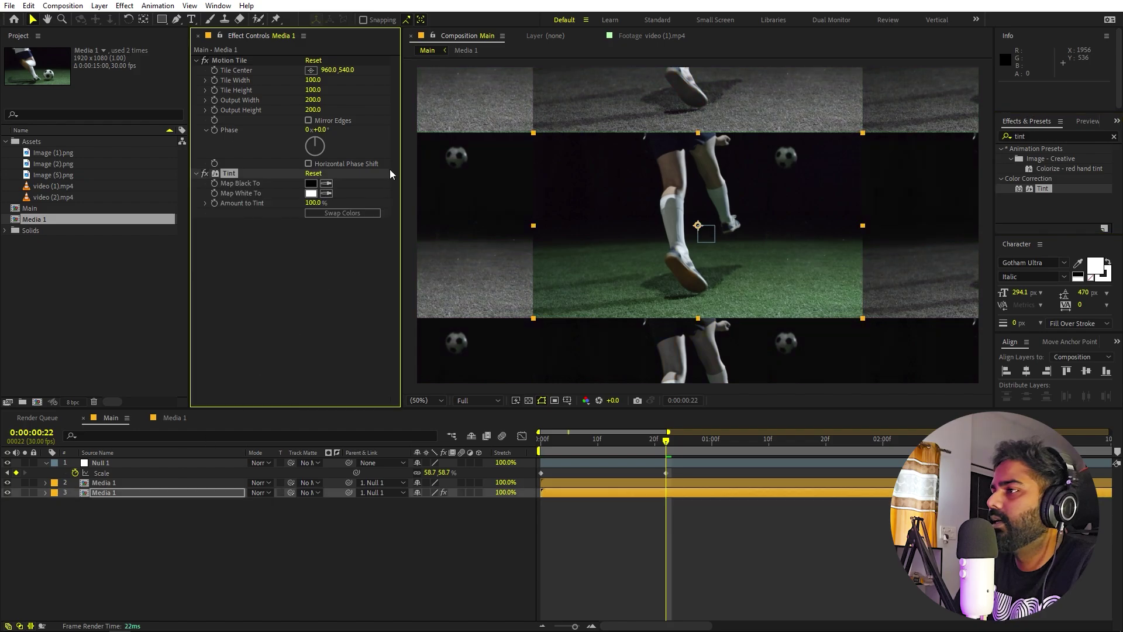
Set the Tint's Map White To color to green 00FF30
click(310, 193)
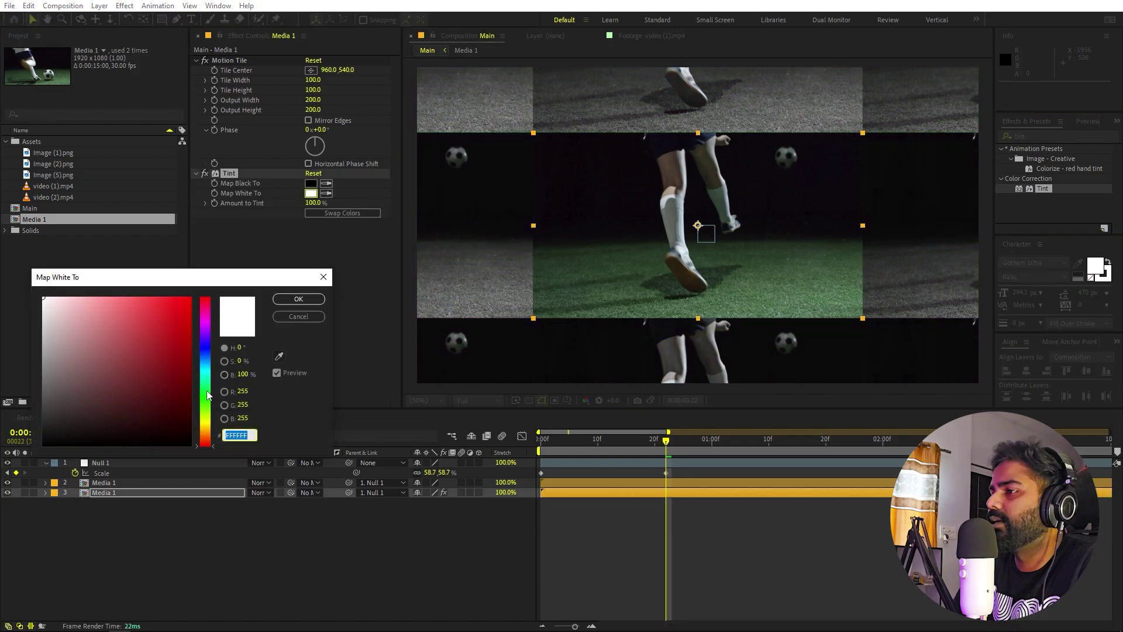
text(00FF30)
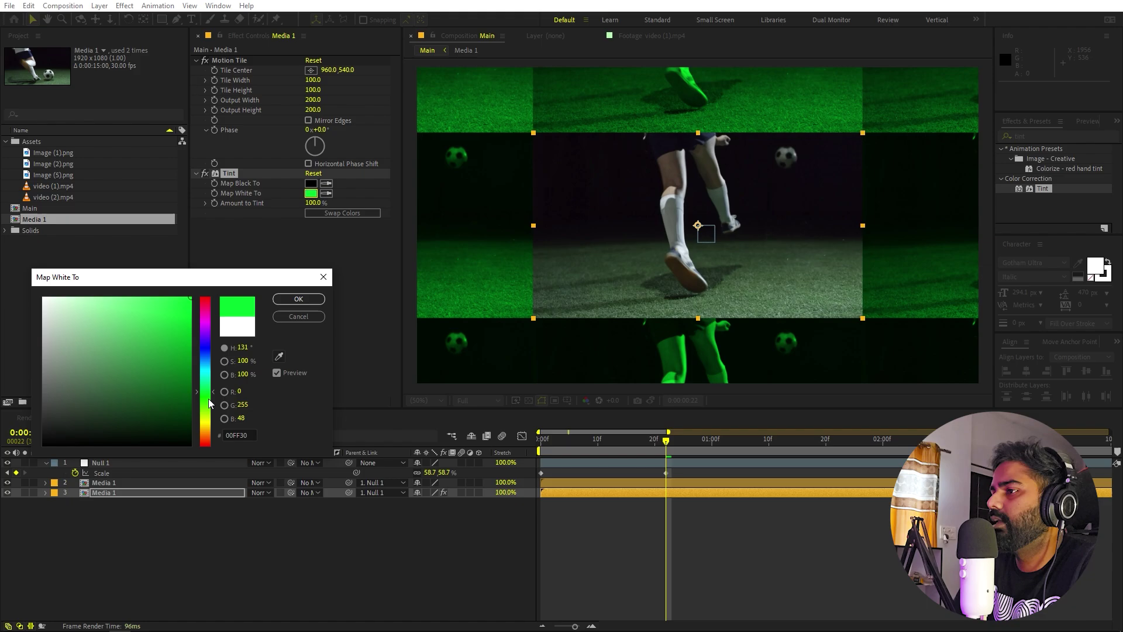
click(298, 300)
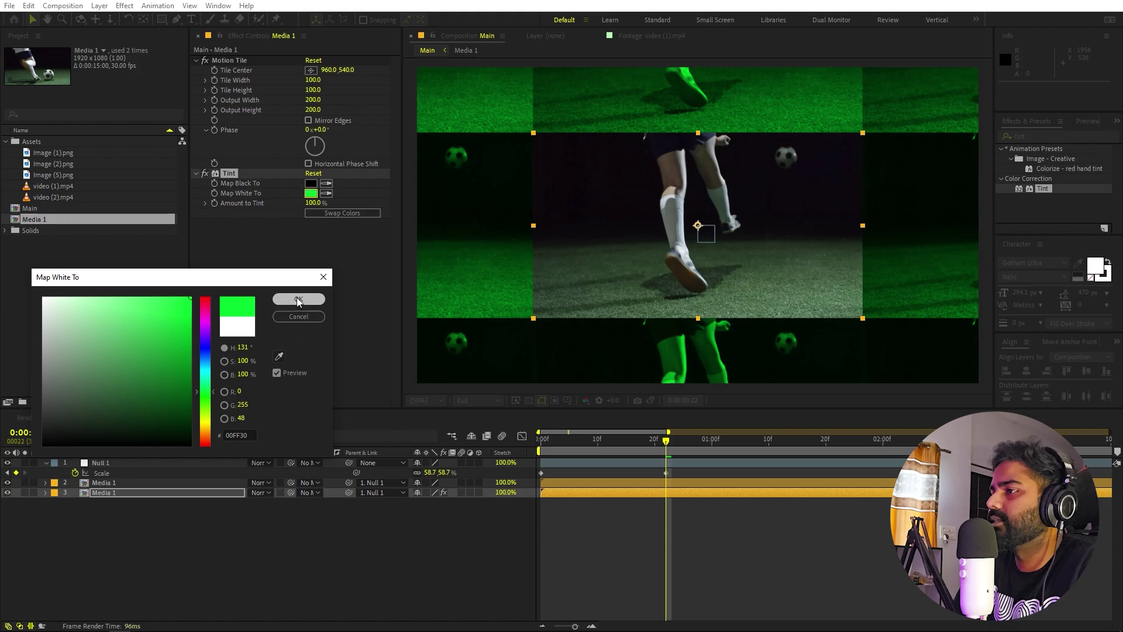
click(693, 573)
Apply Easy Ease to both scale keyframes on Null 1
key(Home)
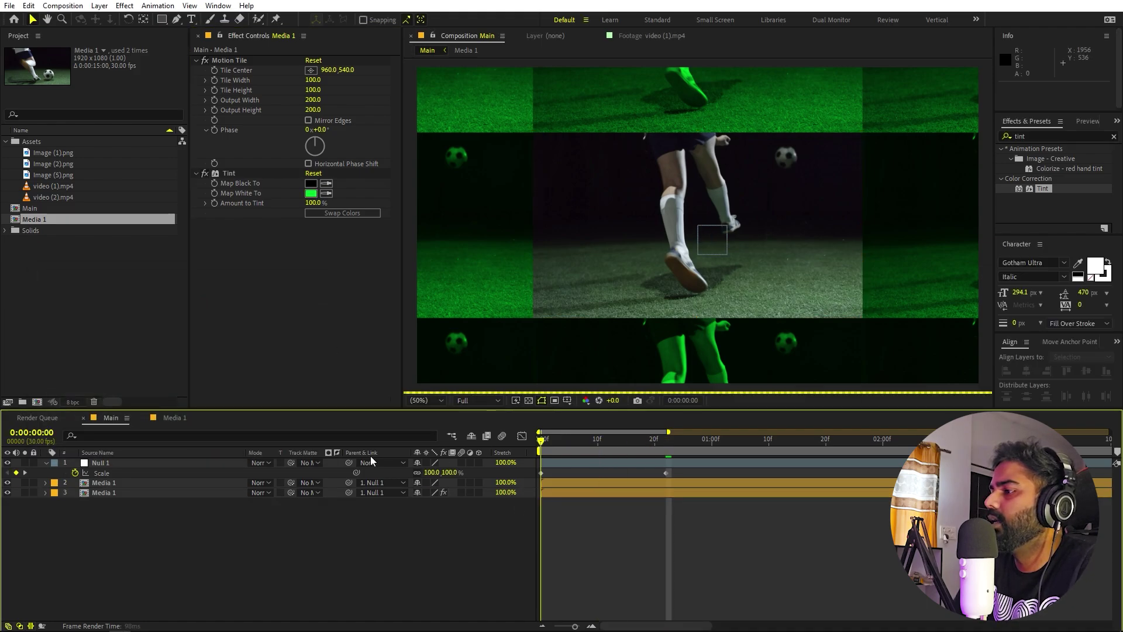
drag(697, 468, 493, 484)
key(F9)
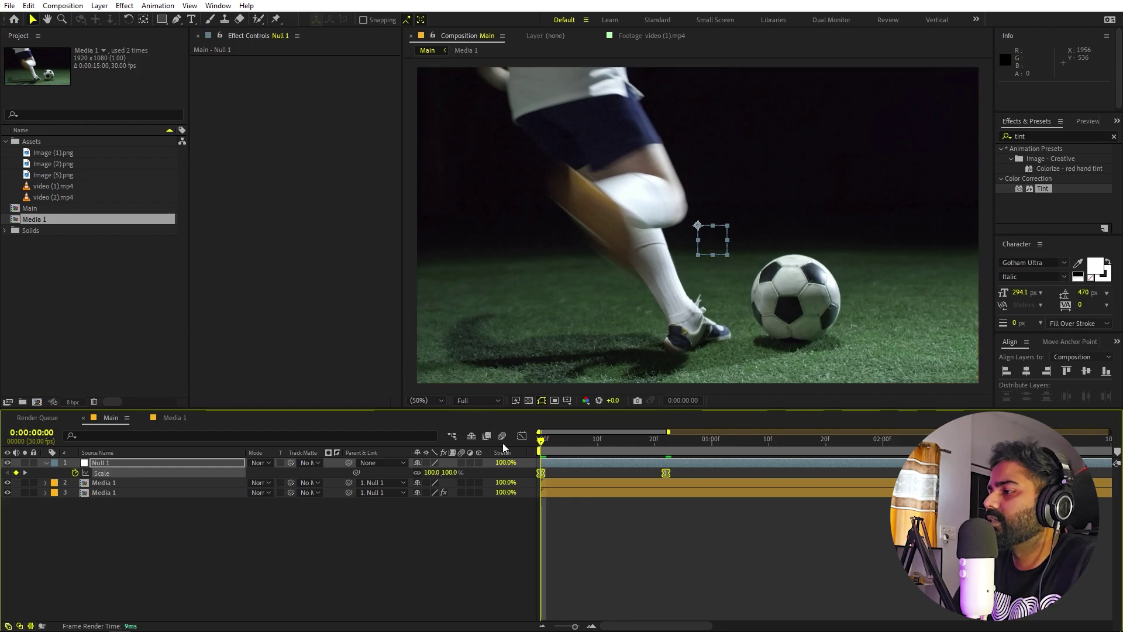
Shape Null 1's scale speed graph to start at peak speed and ease out gradually toward the second keyframe, and preview the motion
click(522, 437)
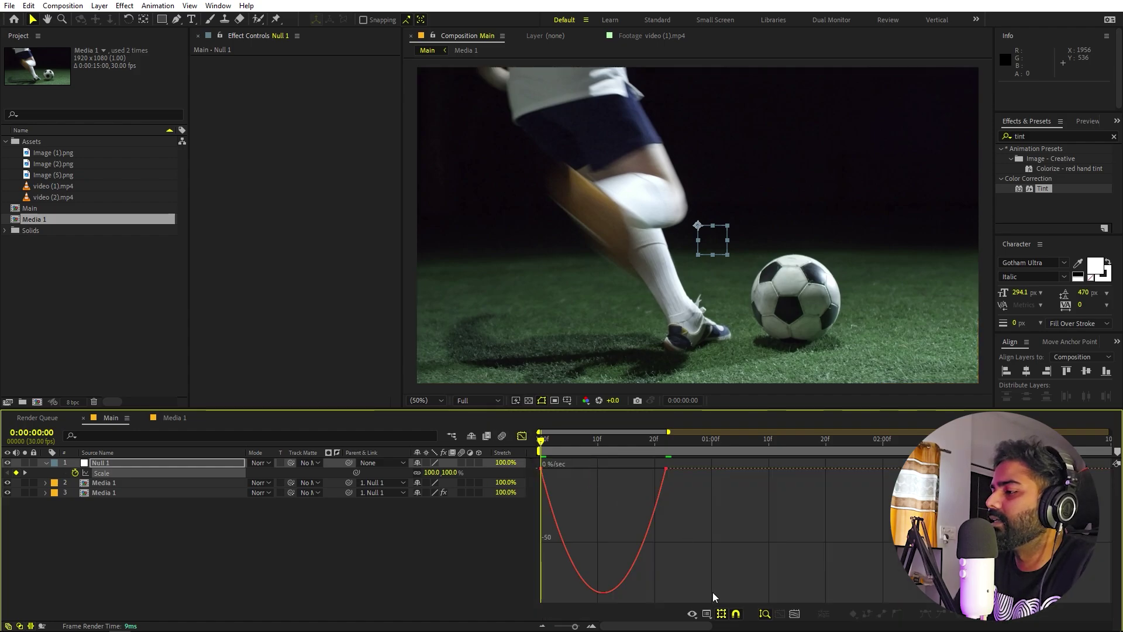
click(706, 614)
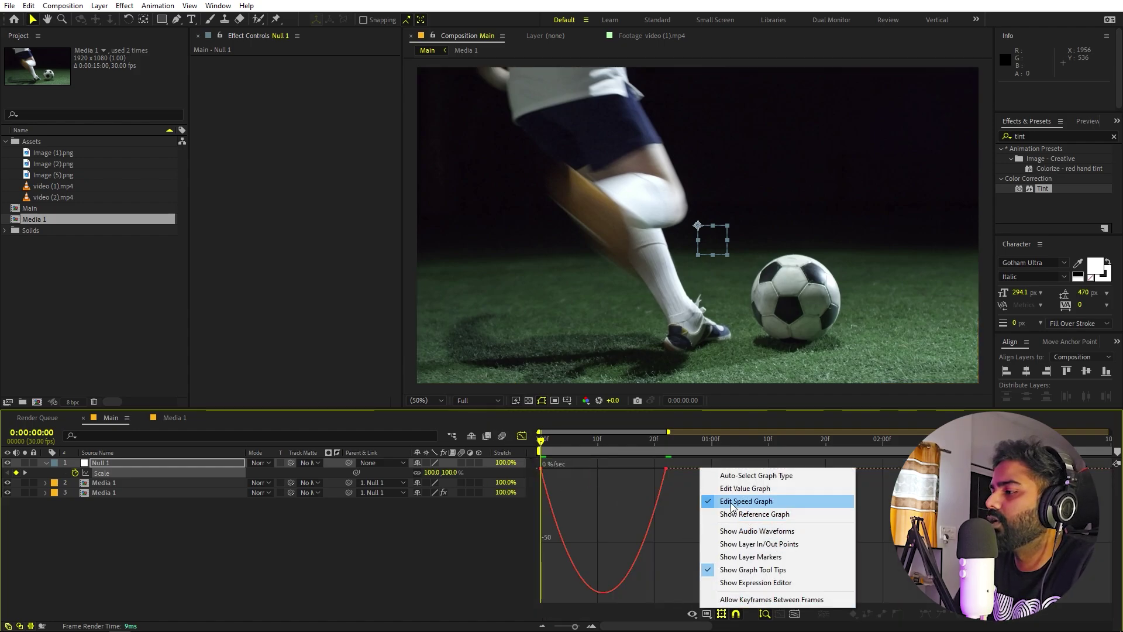
click(708, 500)
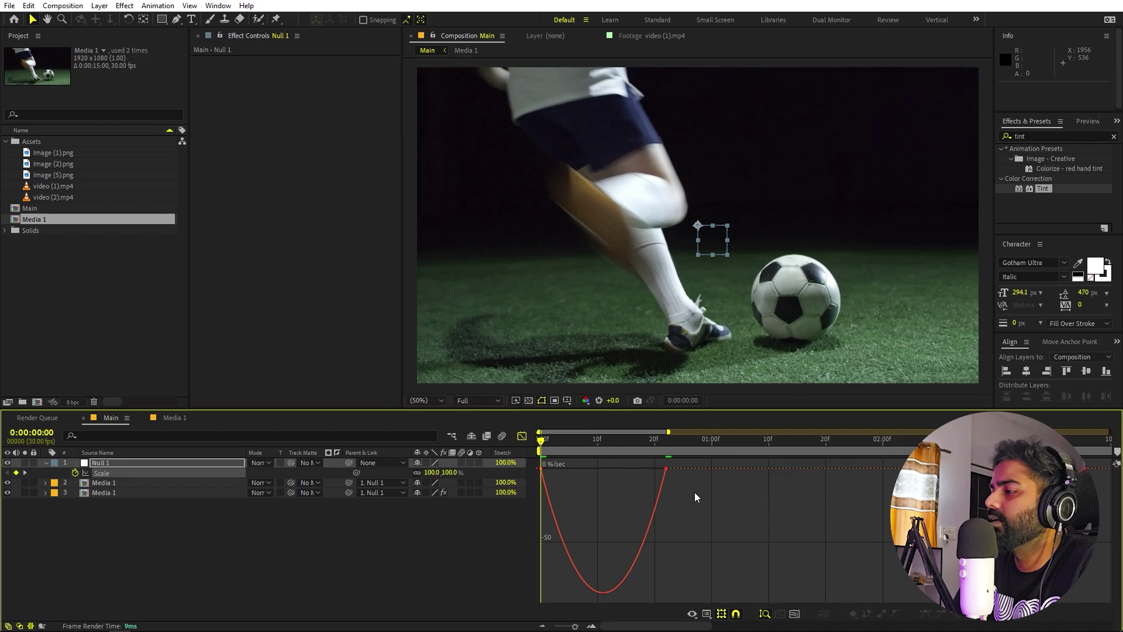
drag(692, 495, 490, 469)
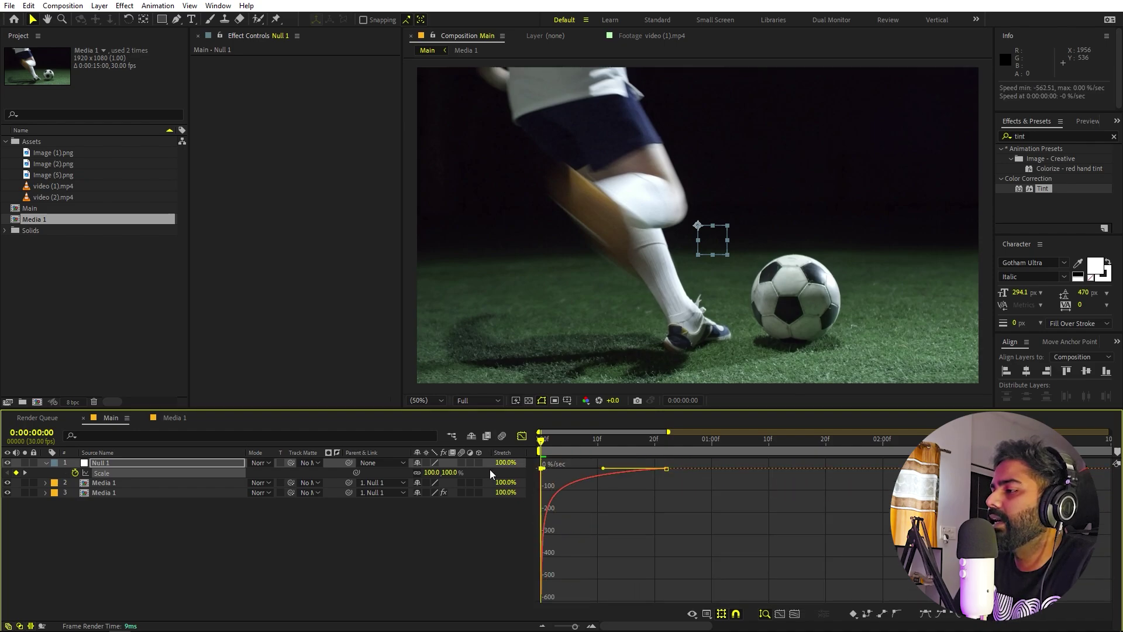
key(space)
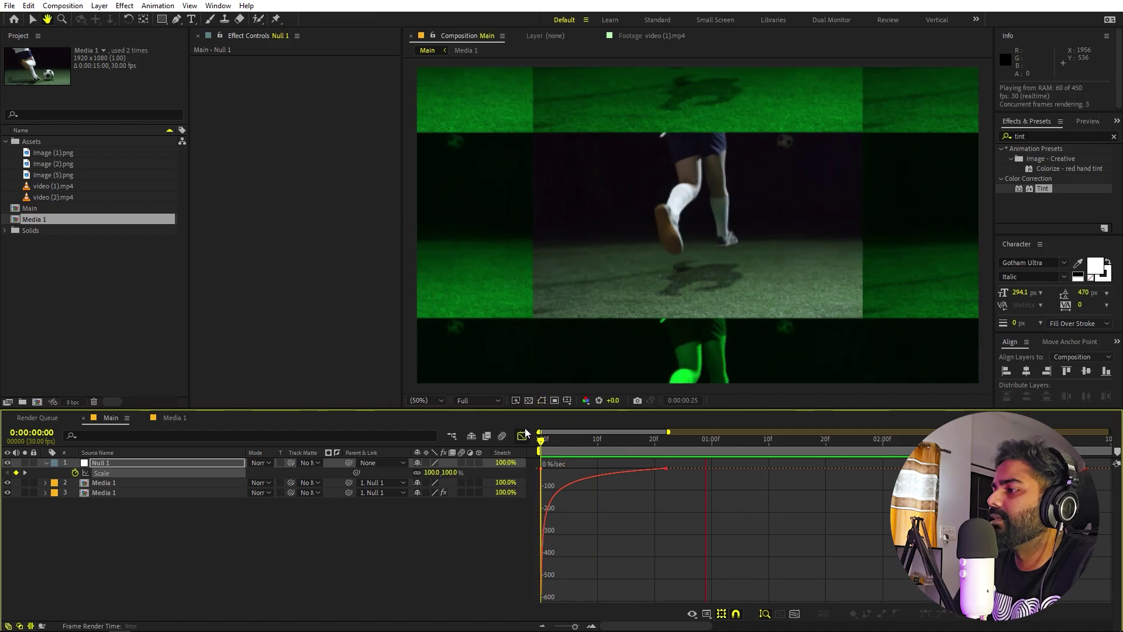
key(shift+F3)
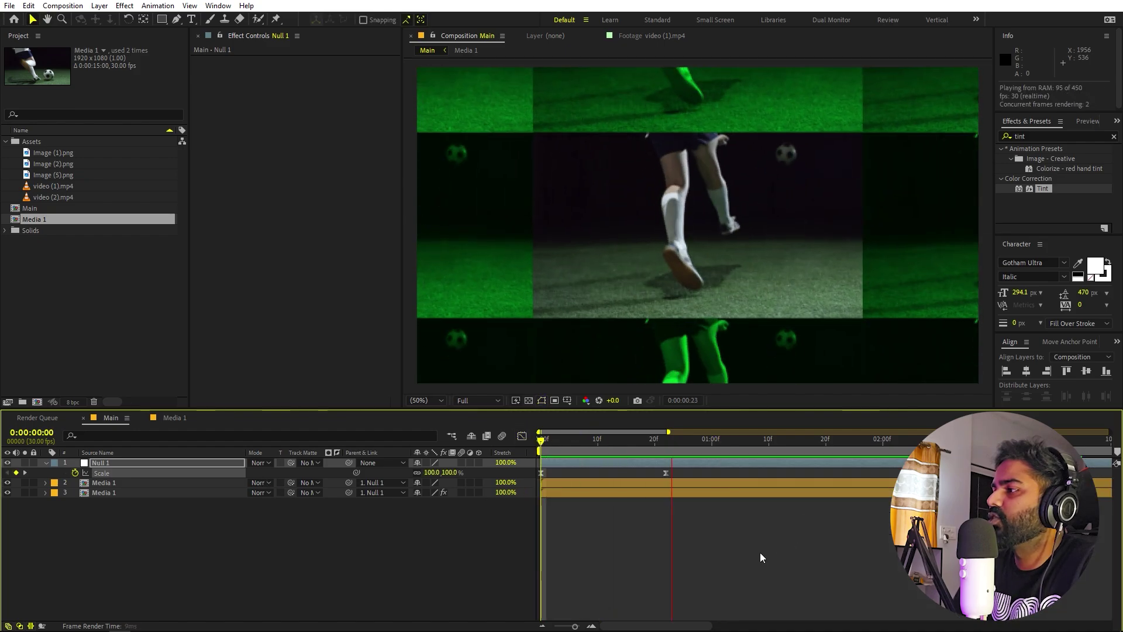
click(652, 557)
Add a text layer reading LEAGUE and center it horizontally and vertically in the composition
click(55, 326)
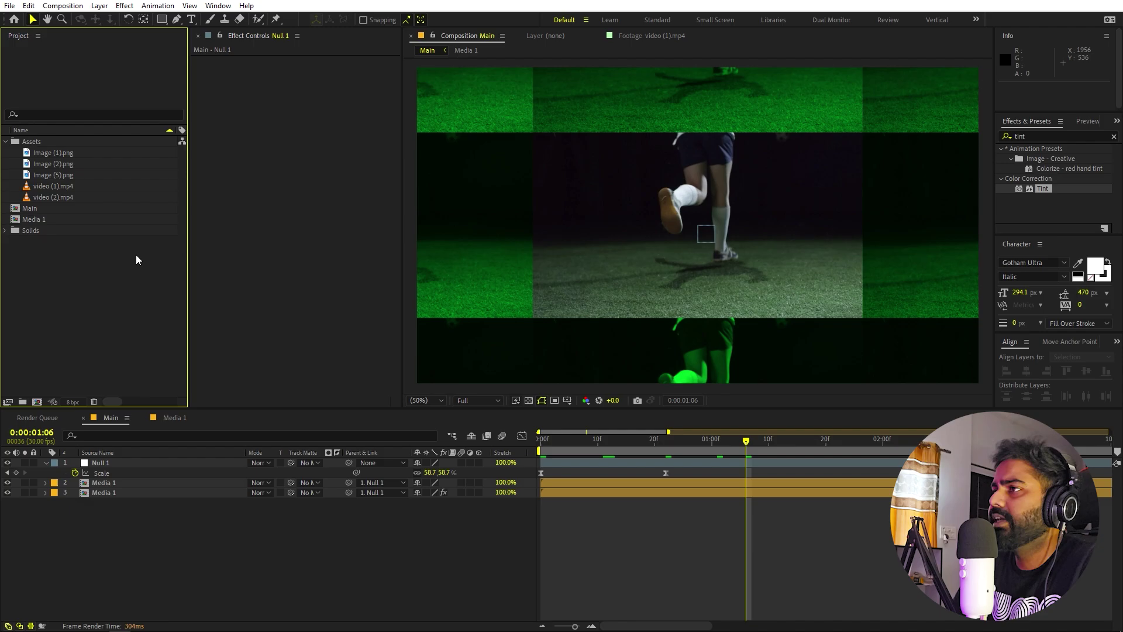
click(192, 19)
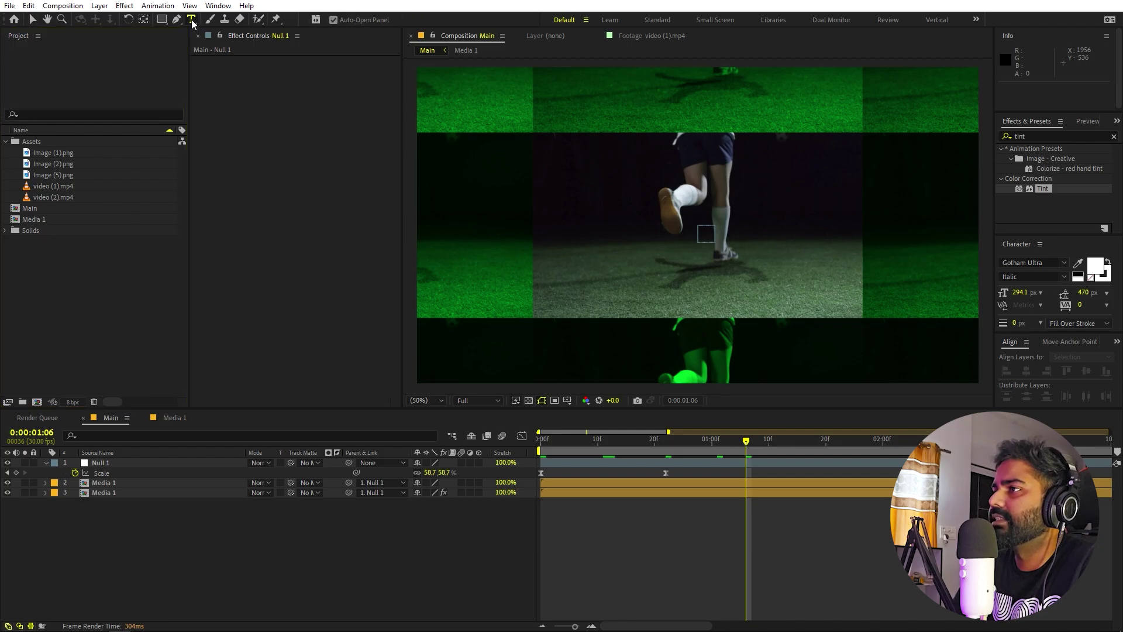
click(606, 229)
text(LEA)
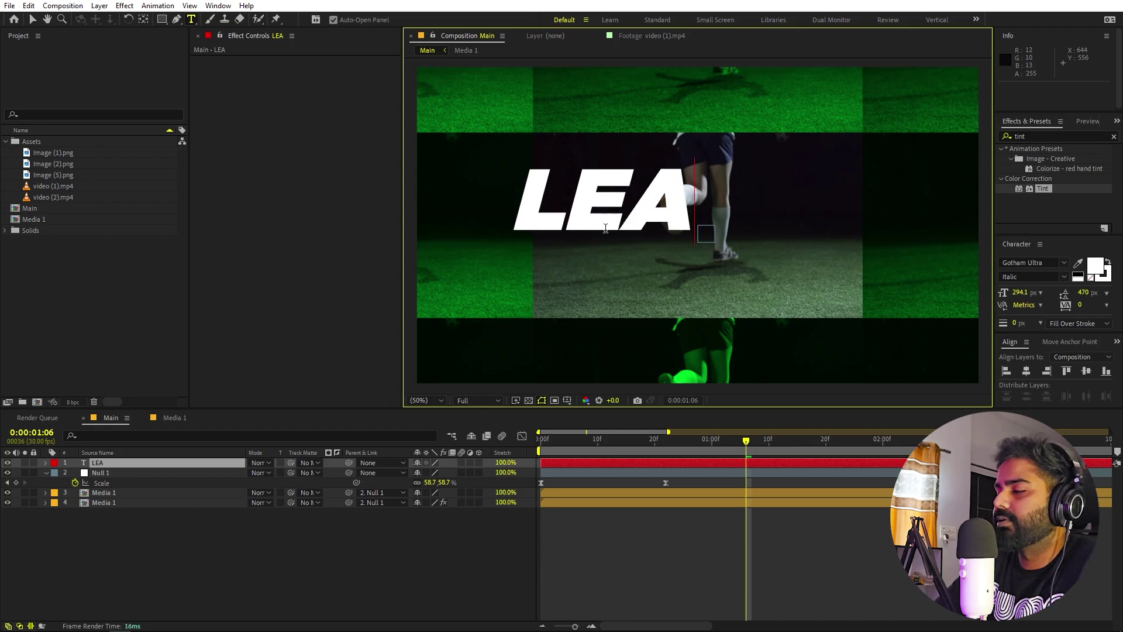
text(GUE)
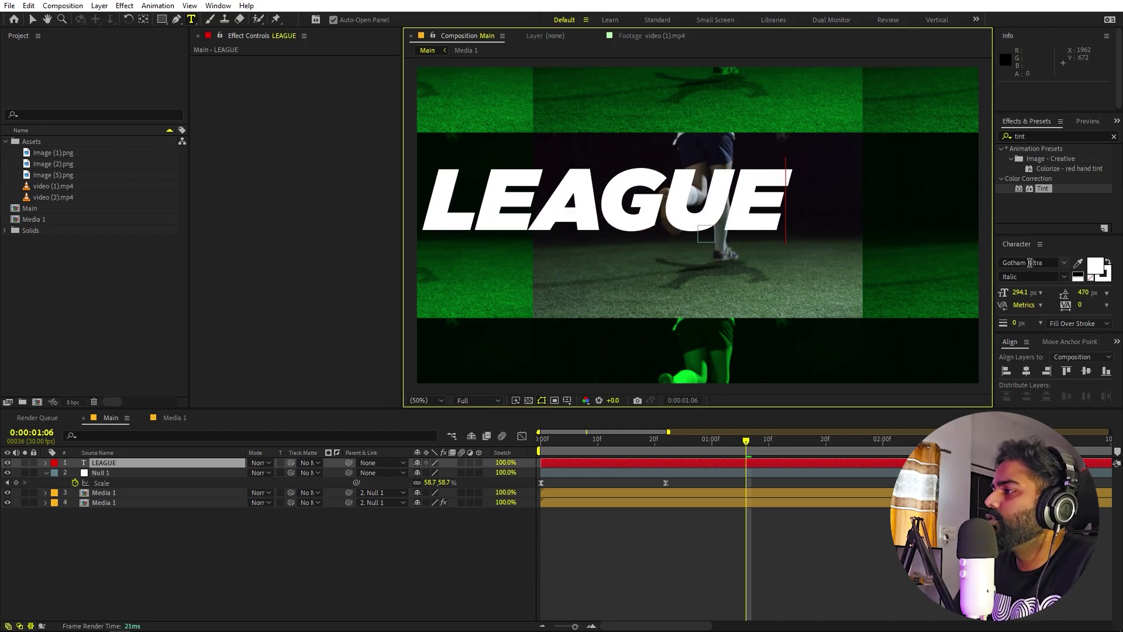
click(1026, 371)
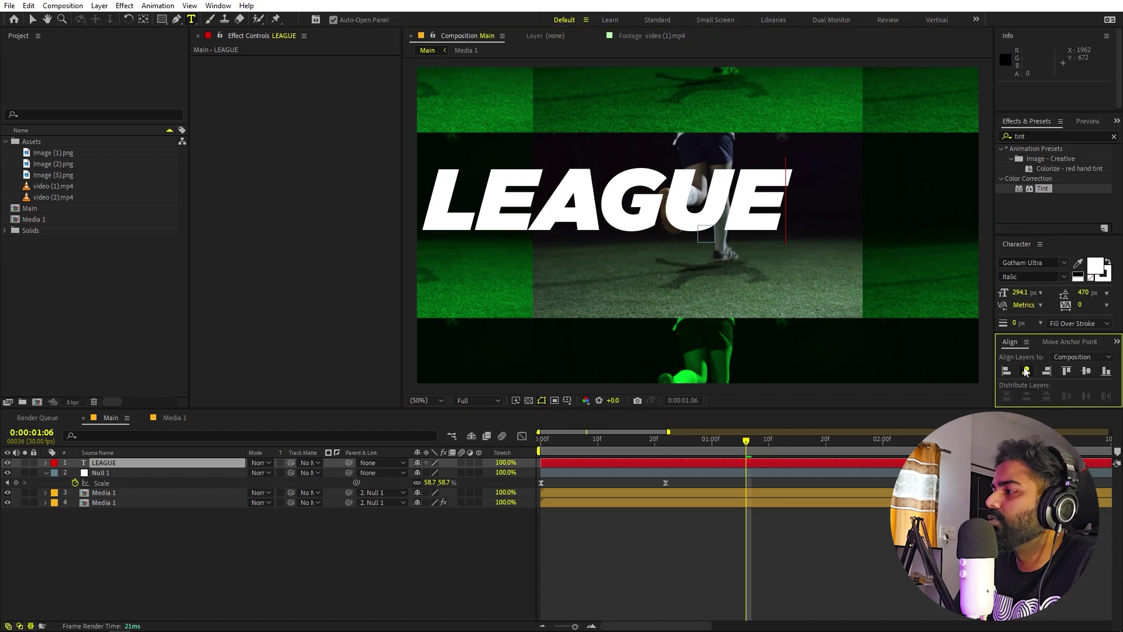
click(1086, 372)
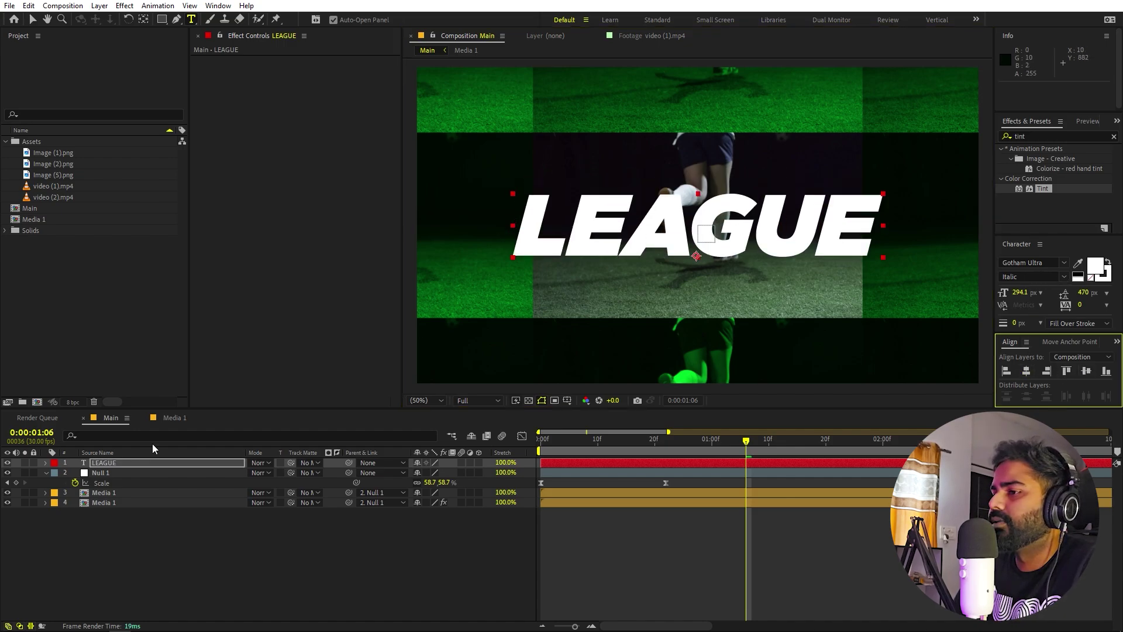
Center the LEAGUE layer's anchor point within its text
click(135, 463)
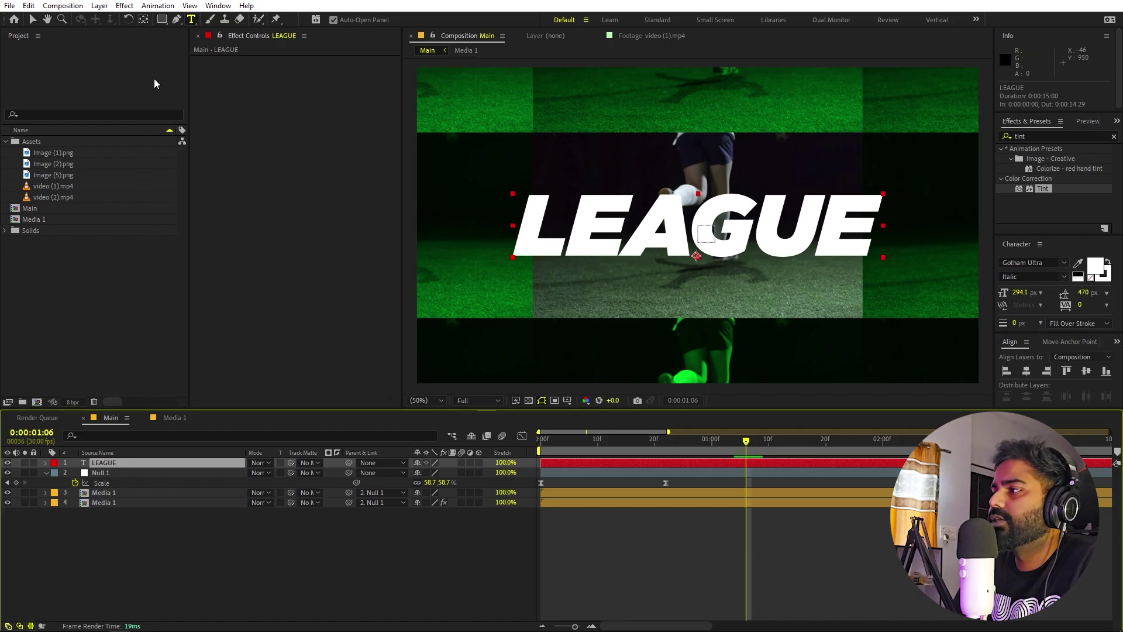
ctrl+double_click(143, 22)
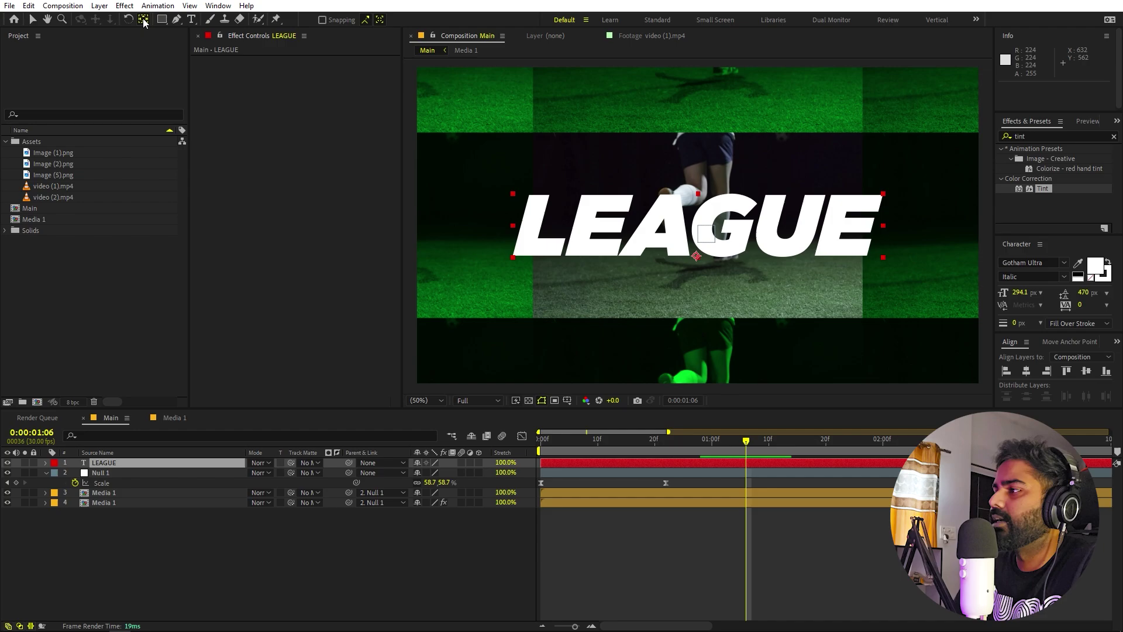
click(111, 553)
Keyframe the LEAGUE layer's scale at 324% at the composition start and shift the layer one frame later, to 0:00:00:01
click(125, 465)
key(v)
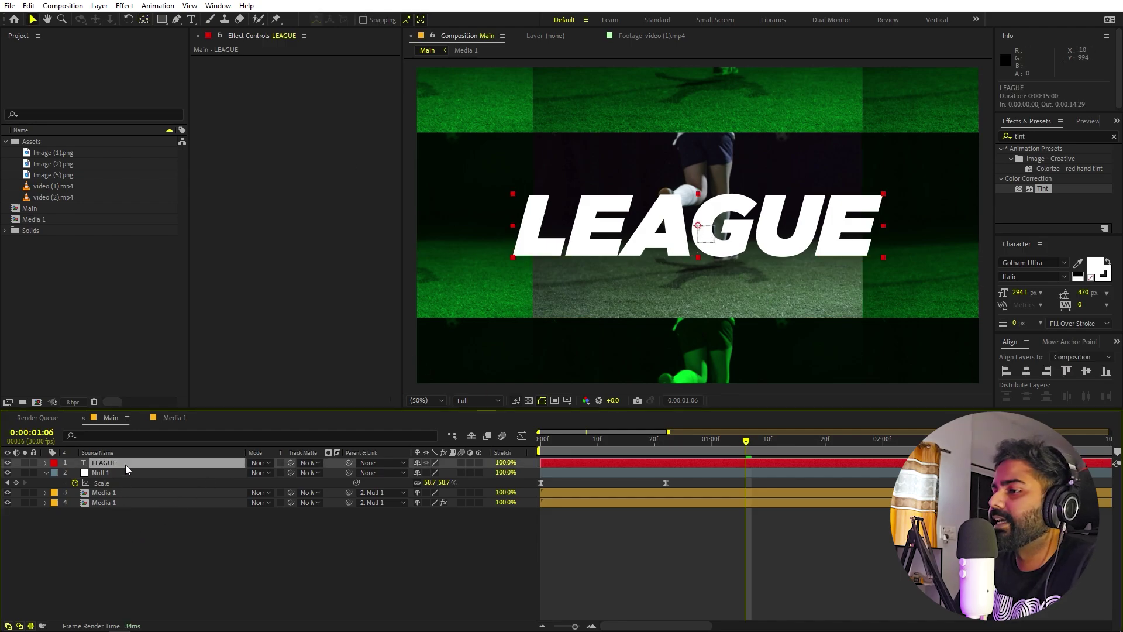
key(s)
key(Home)
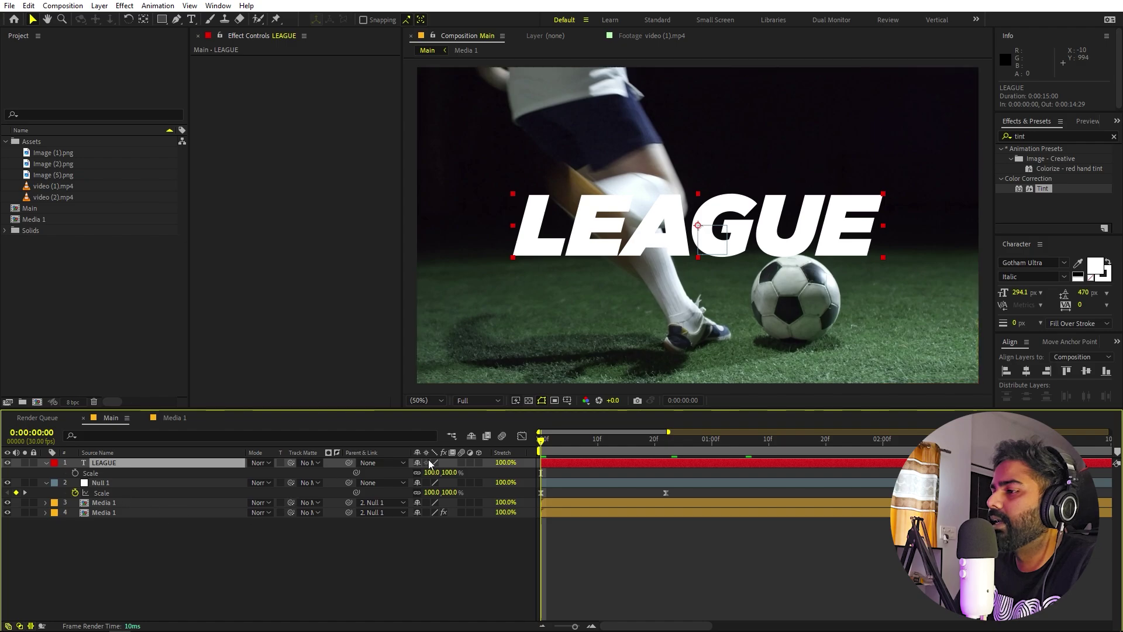
drag(426, 475, 69, 480)
click(75, 473)
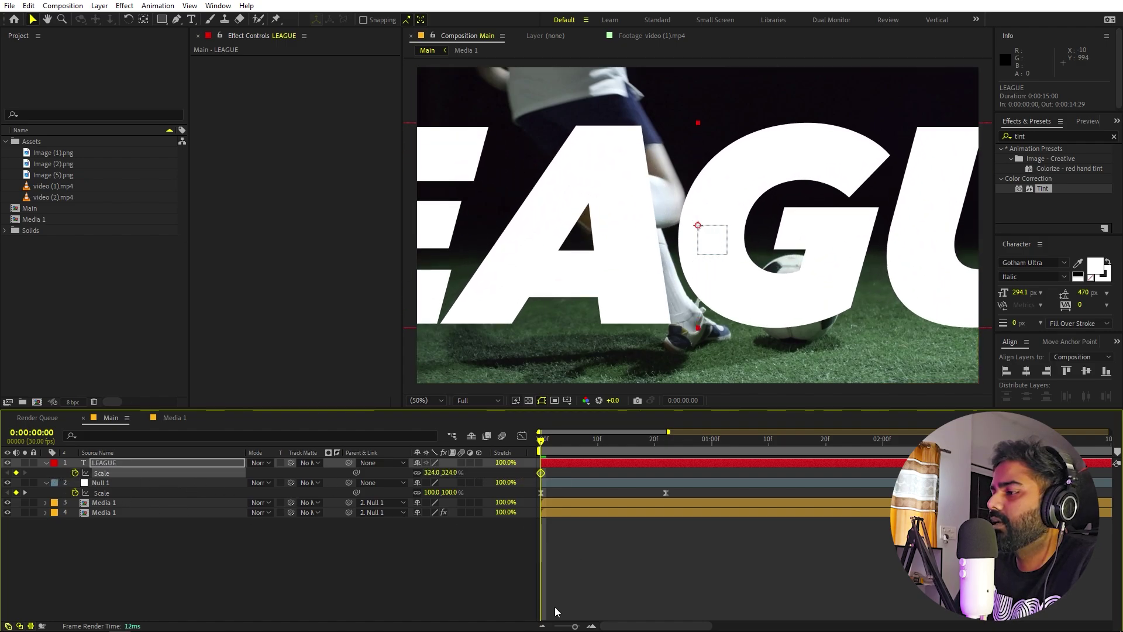
key(semicolon)
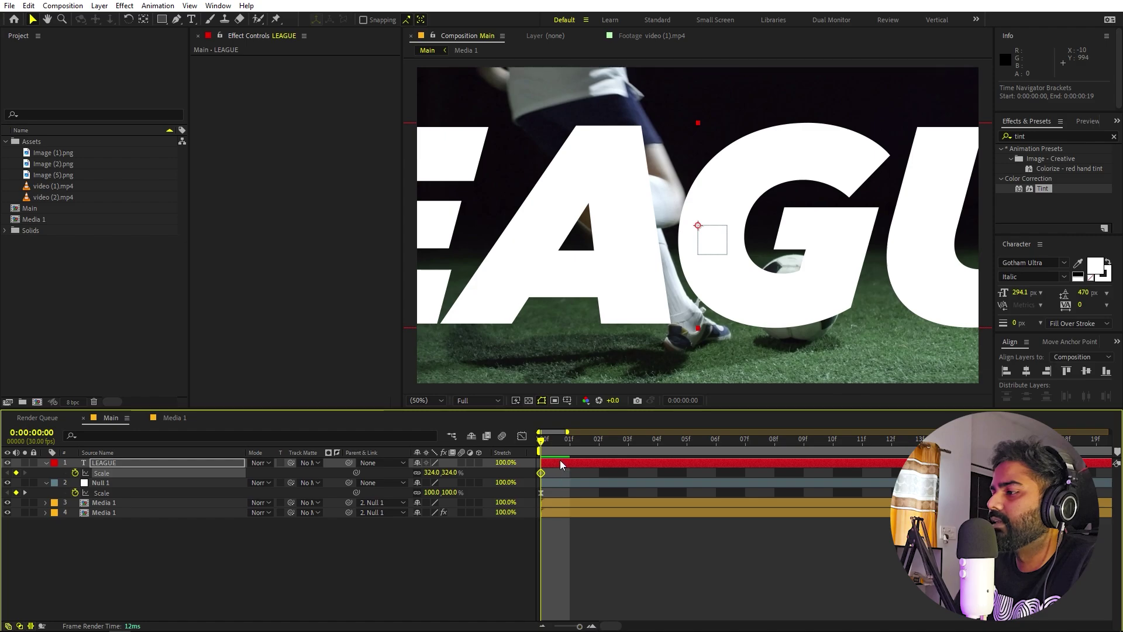
drag(560, 462, 580, 463)
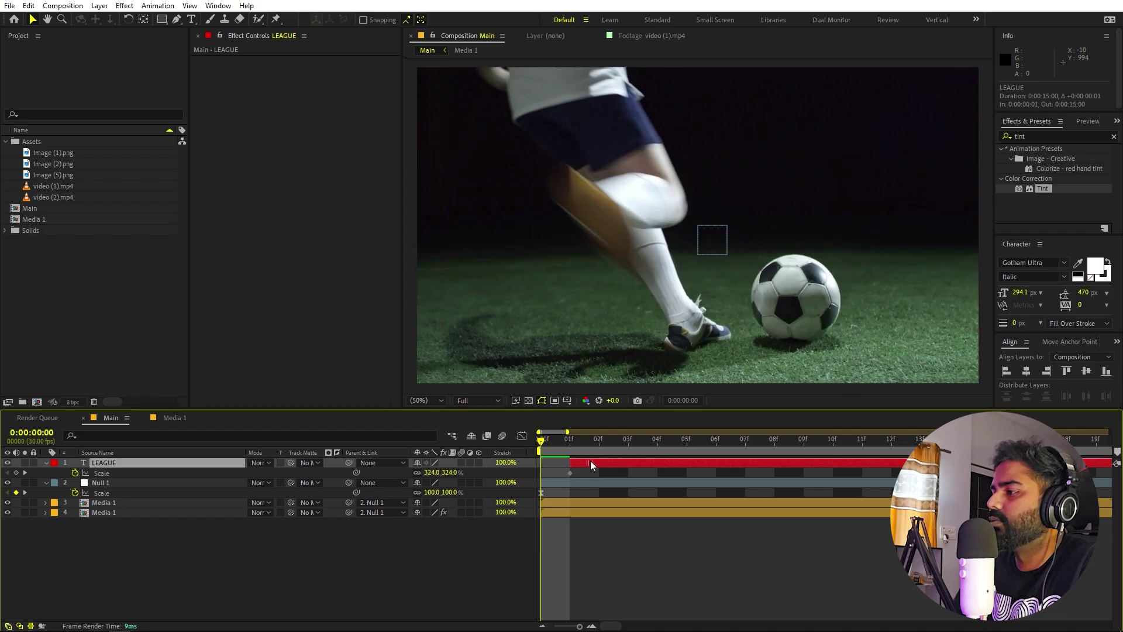
Add scale keyframes on LEAGUE: 186.3% at 0:00:00:06, 140.5% at 0:00:00:10 and 71.3% at 0:00:00:16
key(space)
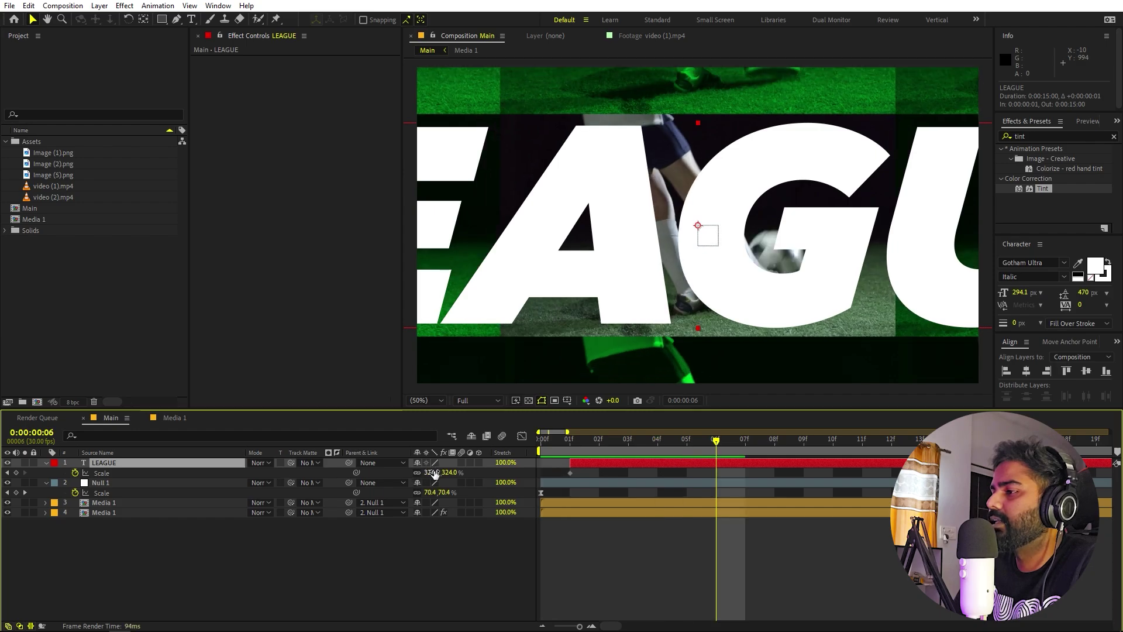
drag(434, 472, 663, 542)
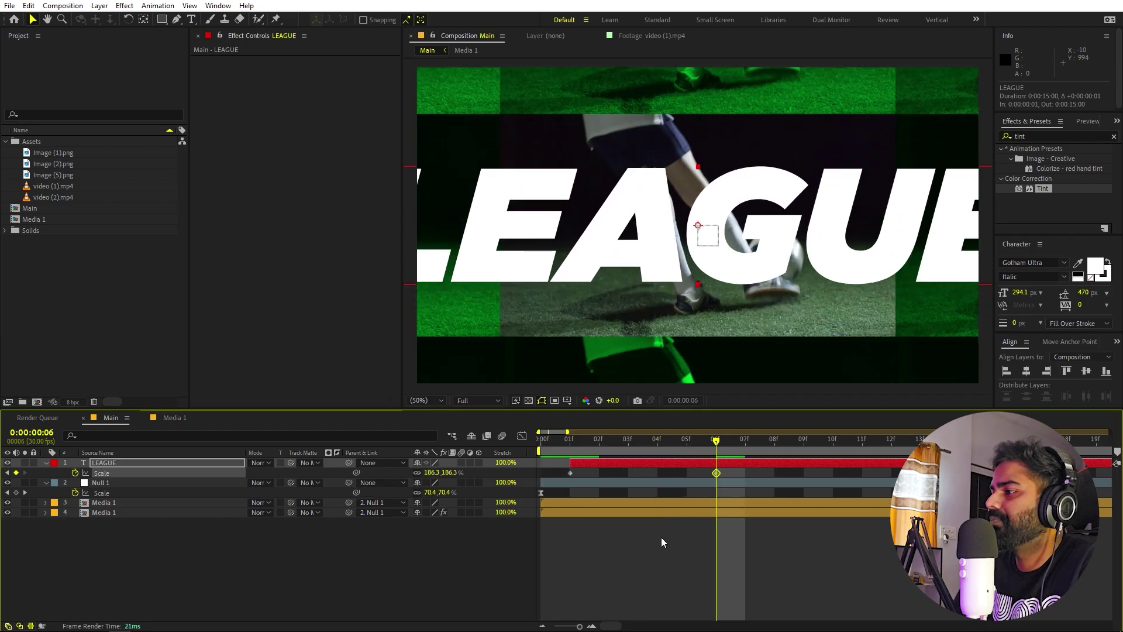
key(minus)
click(631, 439)
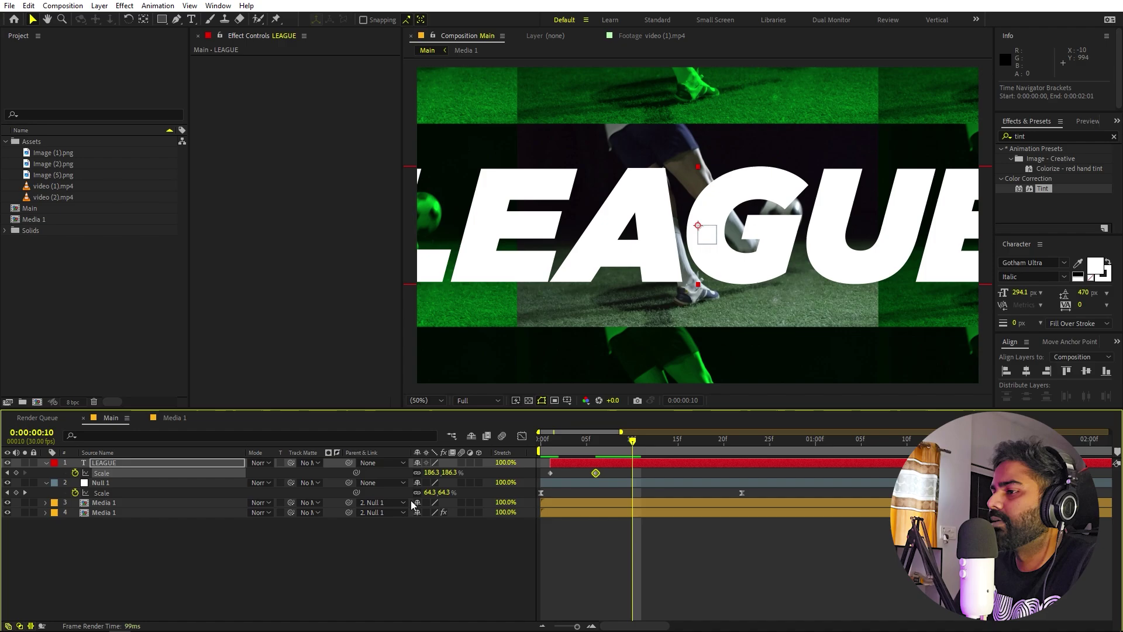
drag(431, 472, 686, 441)
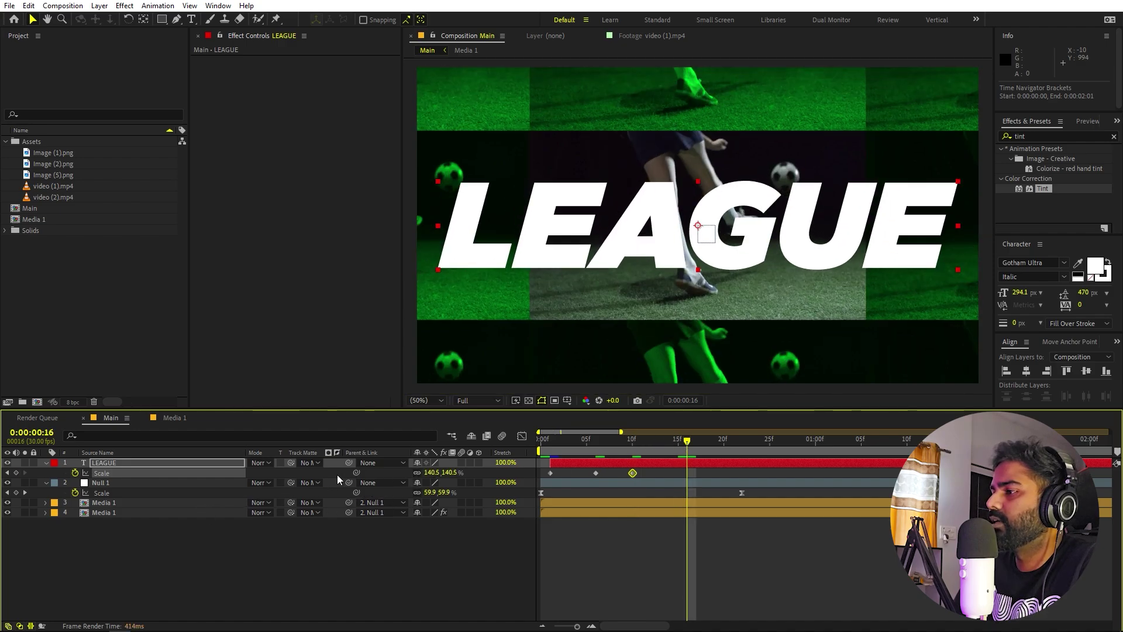
drag(433, 473, 66, 509)
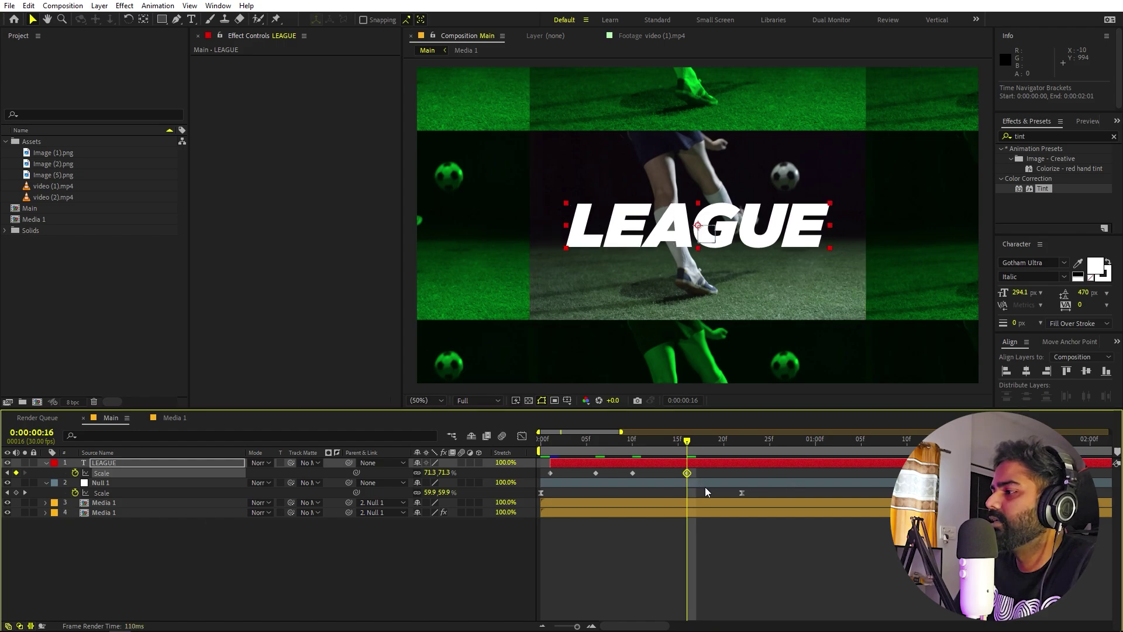
Convert all four LEAGUE scale keyframes to hold keyframes and preview the stepped animation
drag(702, 475, 490, 482)
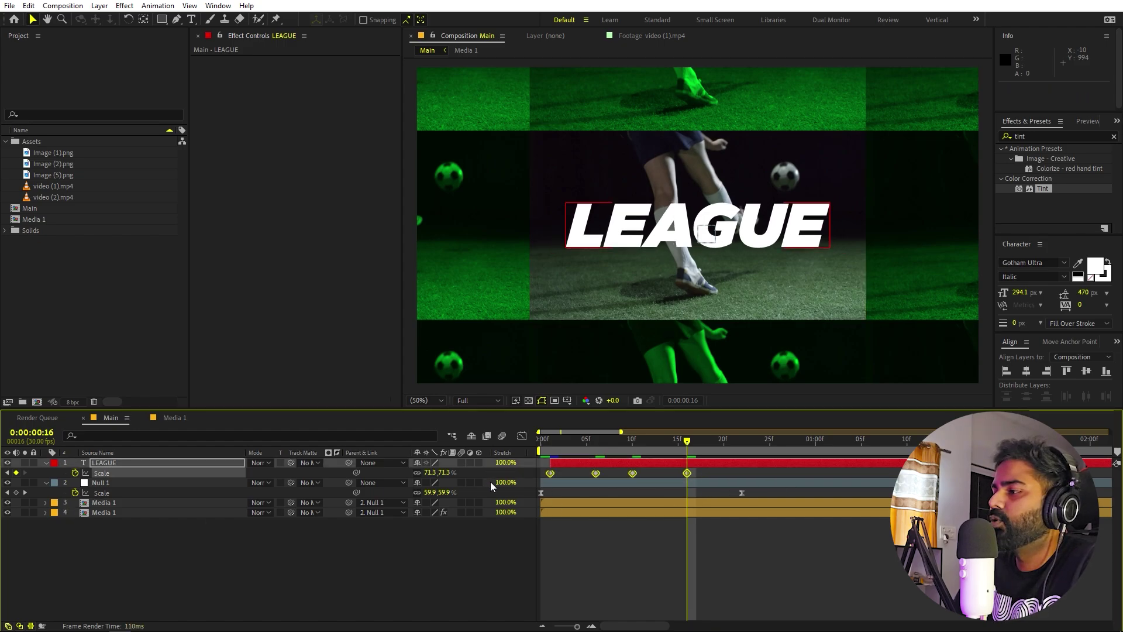
right_click(550, 474)
click(597, 409)
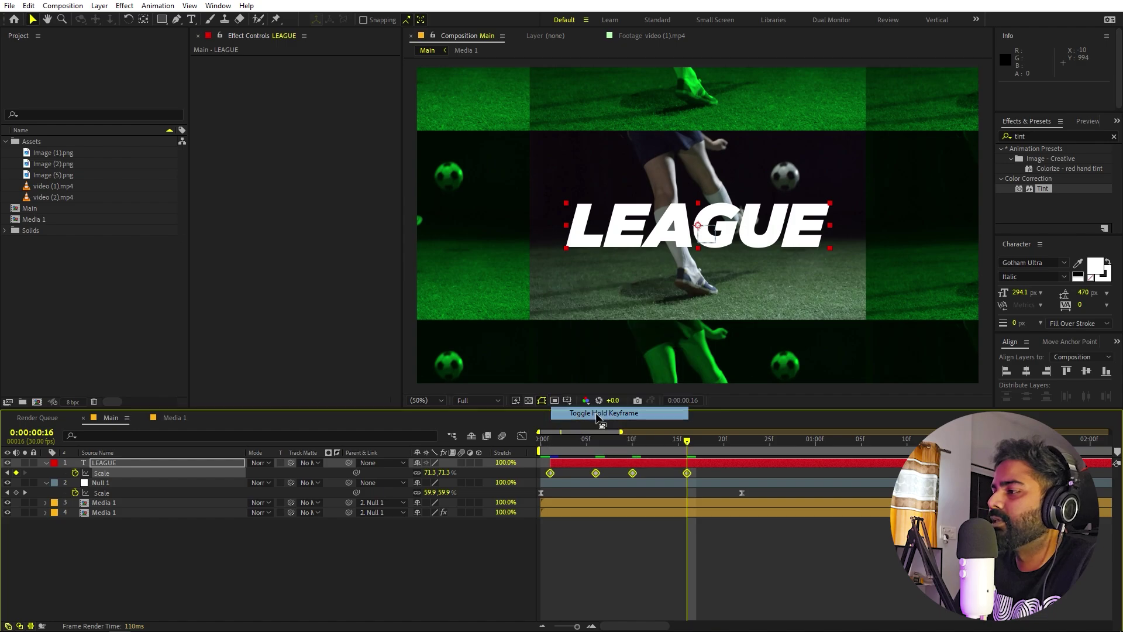
key(space)
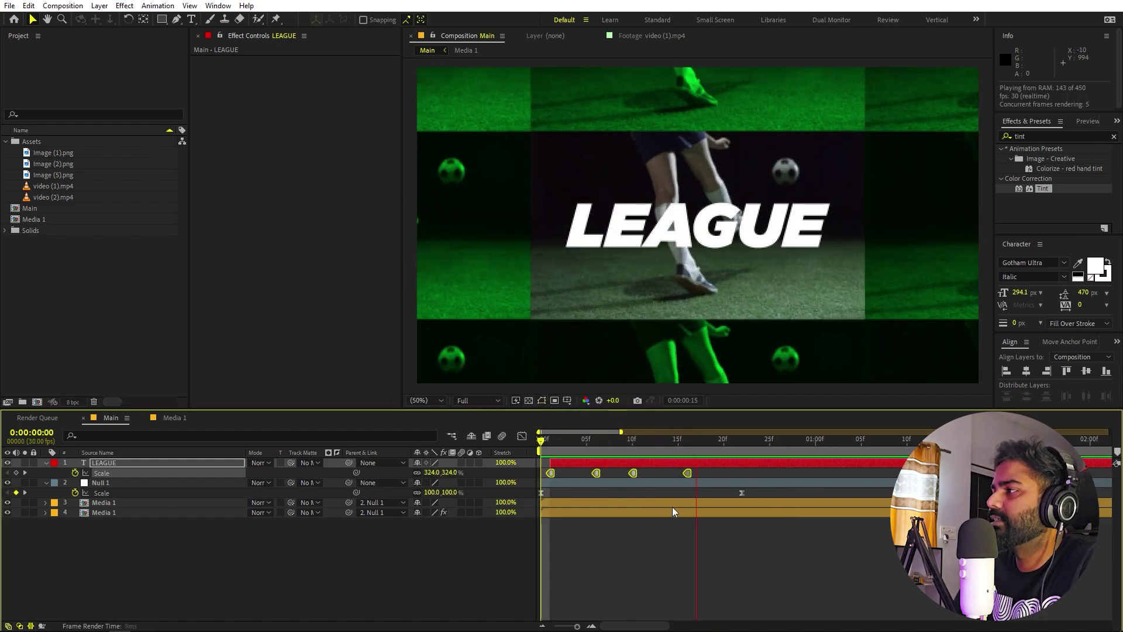
Duplicate the LEAGUE text layer and reveal the copy's keyframed scale property
drag(851, 463, 725, 450)
key(Home)
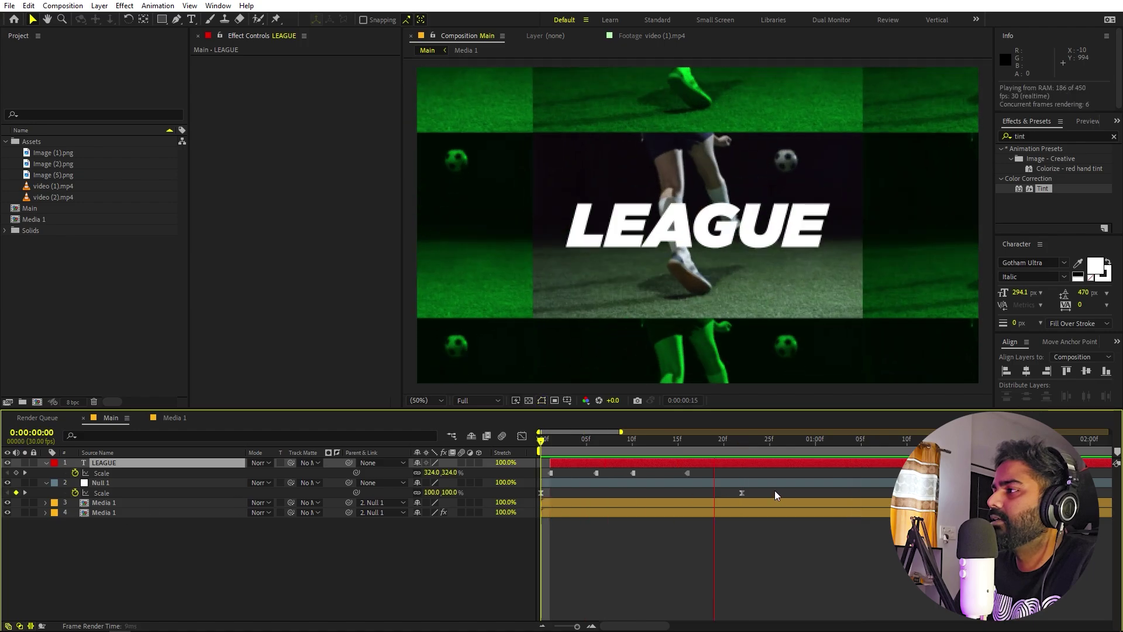
click(752, 543)
click(641, 440)
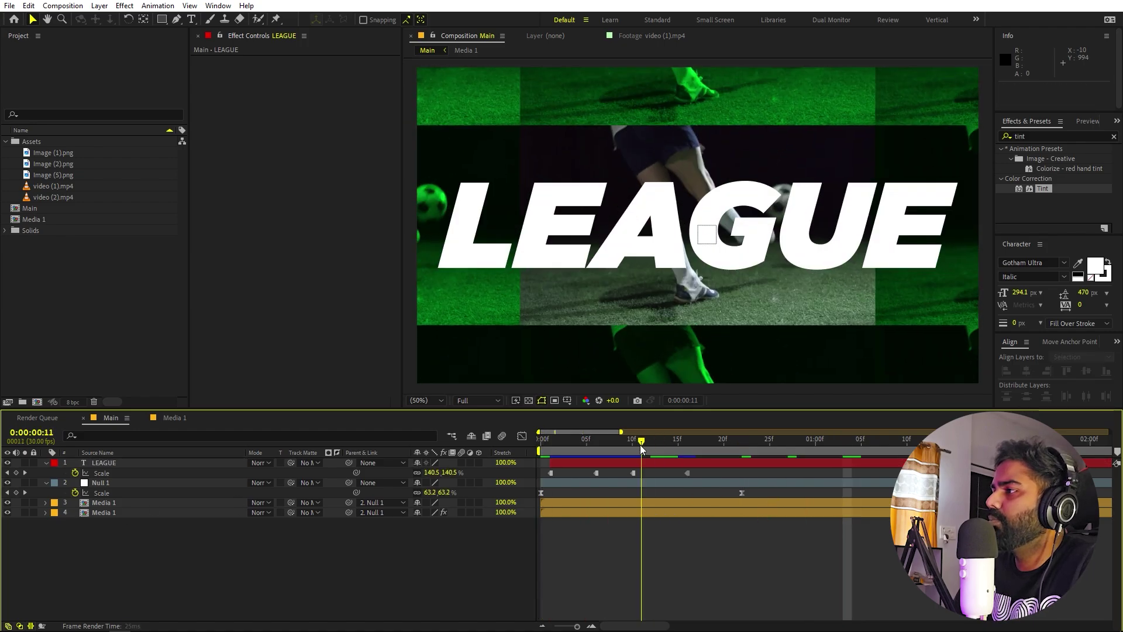
click(53, 468)
click(103, 466)
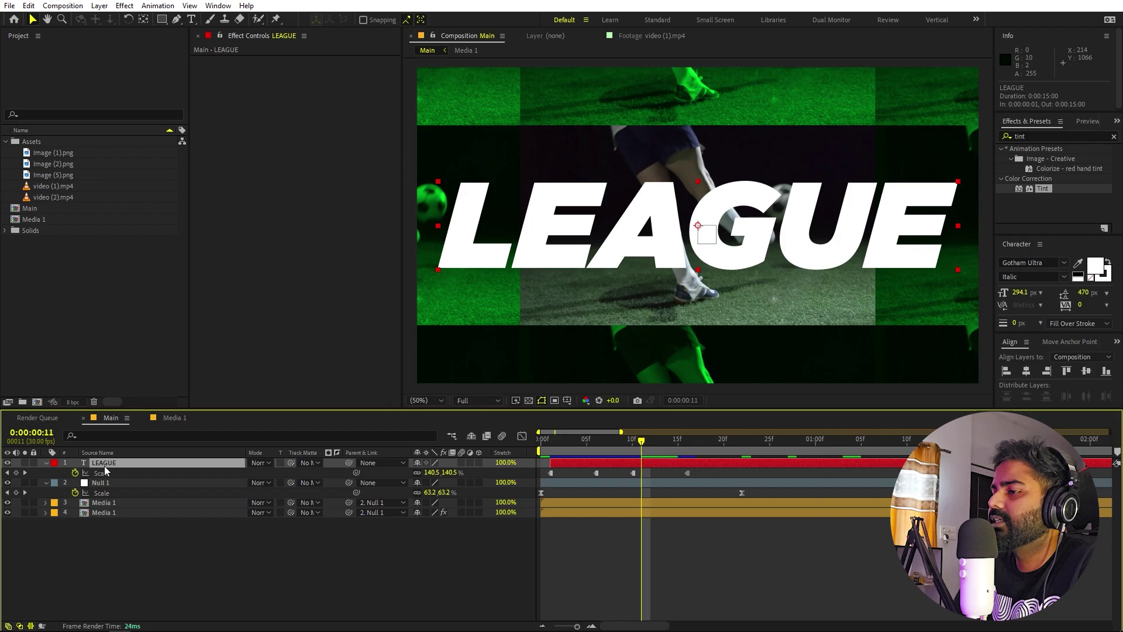
key(ctrl+d)
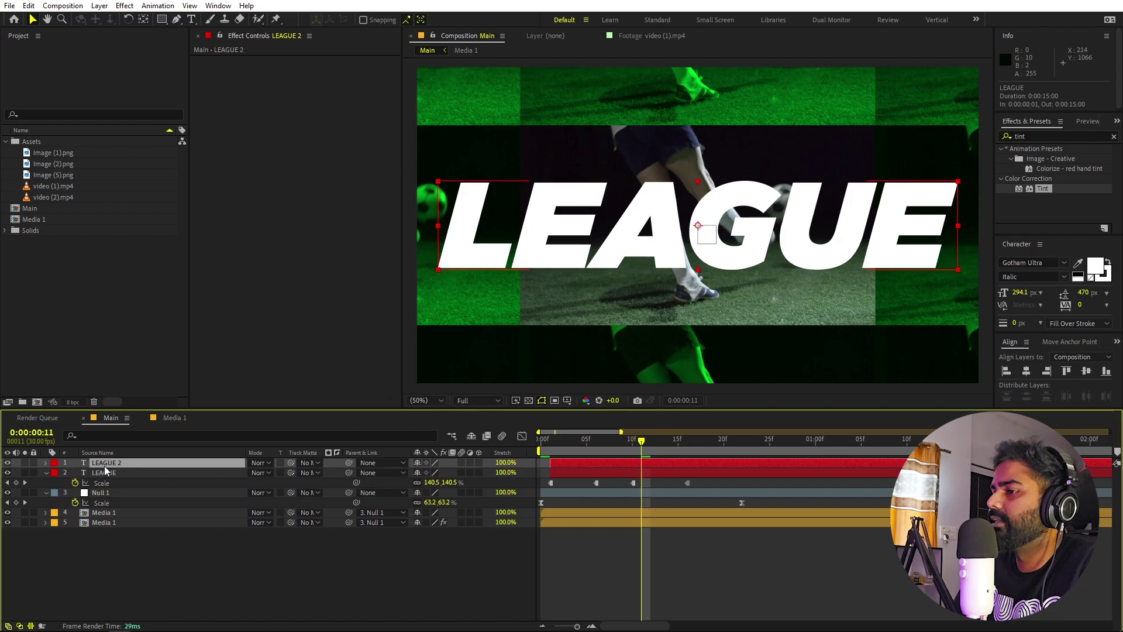
key(u)
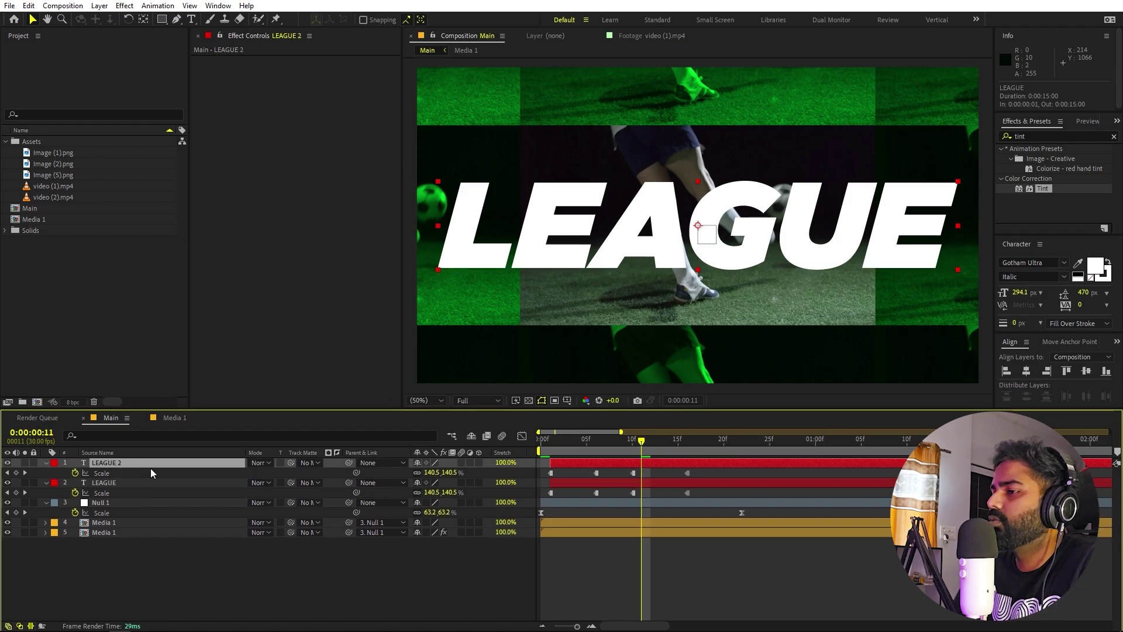
Enlarge all four scale keyframes of LEAGUE 2 together, bringing the scale at 0:00:00:16 to 157.4%
drag(642, 439, 518, 476)
click(686, 471)
drag(433, 474, 936, 462)
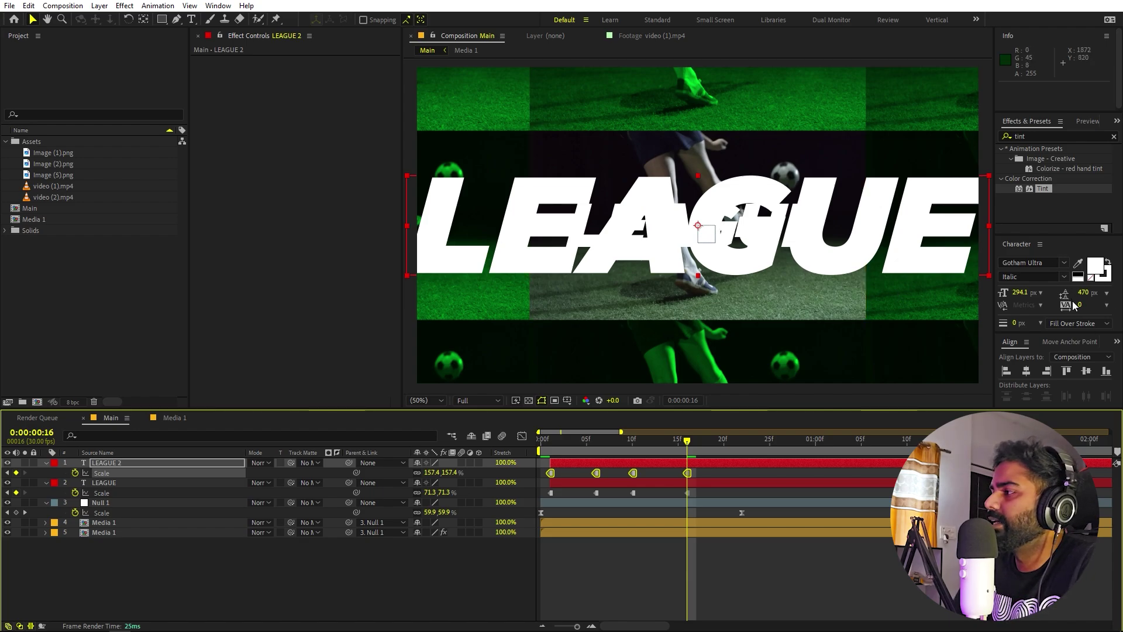
Turn the LEAGUE 2 text into an outline with no fill and a 2 px white stroke
click(1092, 278)
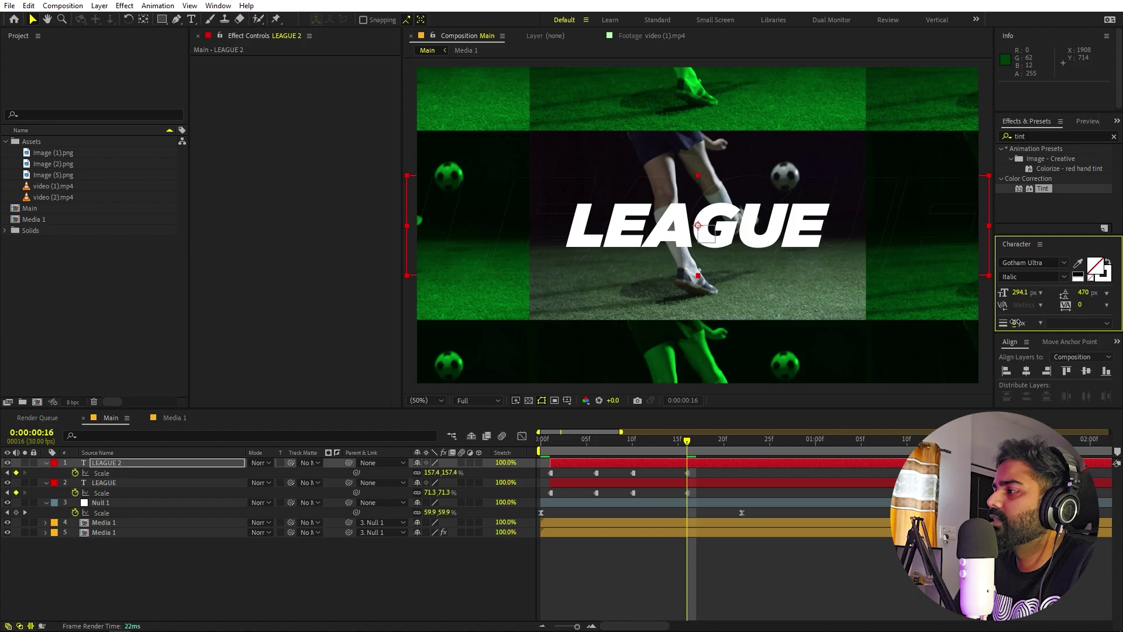
drag(1015, 323, 1019, 323)
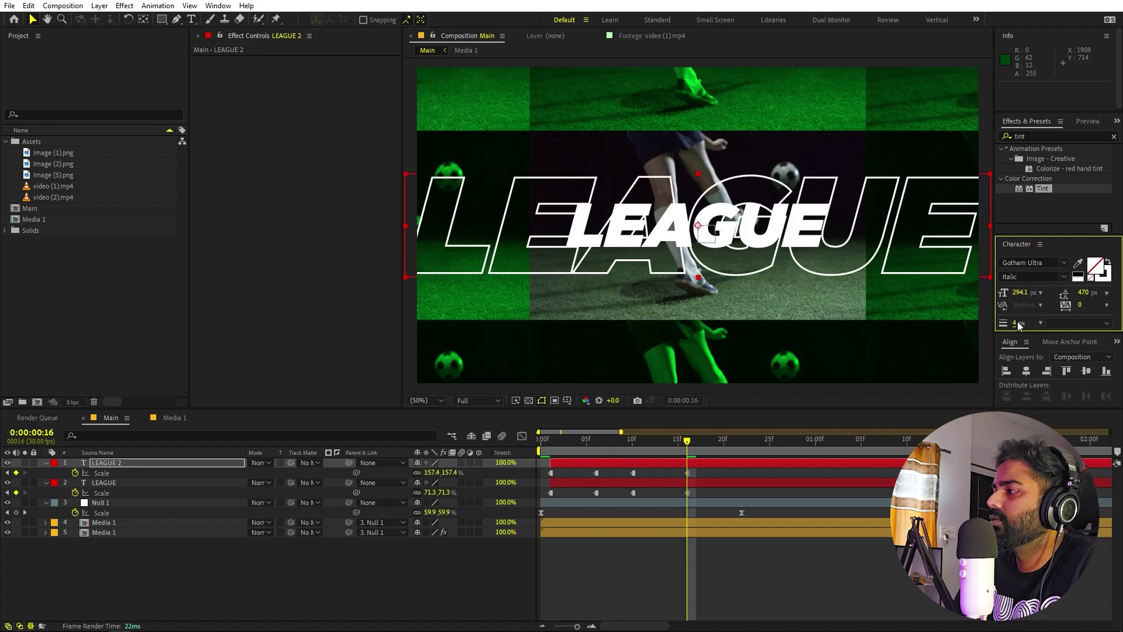
text(2)
key(Return)
click(823, 539)
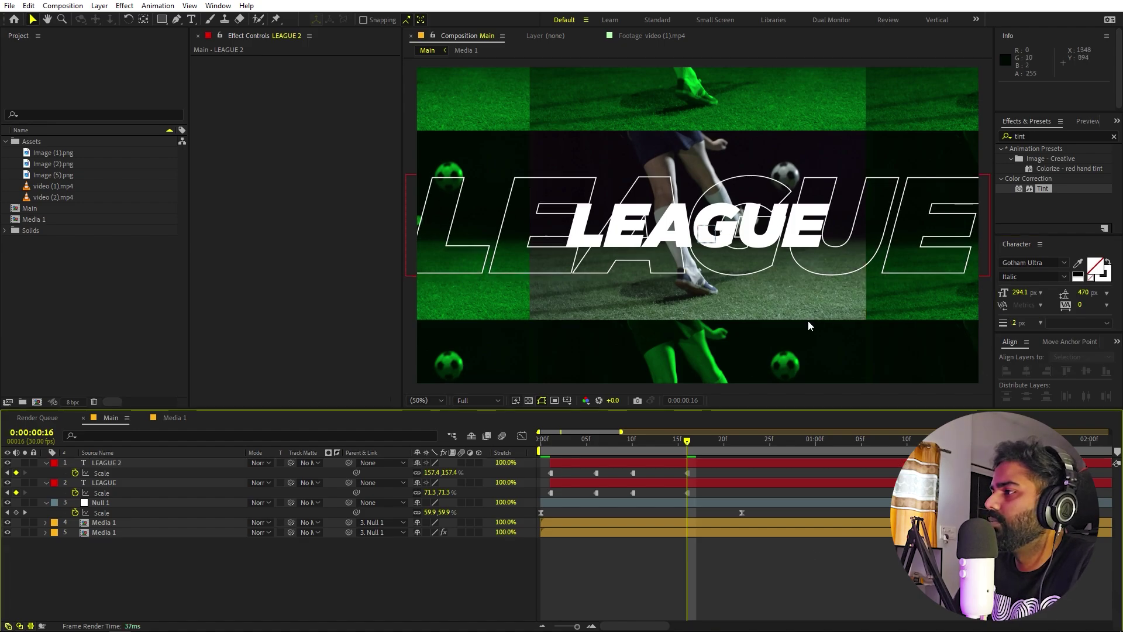
Duplicate the outlined LEAGUE 2 layer and move the copy straight up about 300 px, above the solid title
click(140, 462)
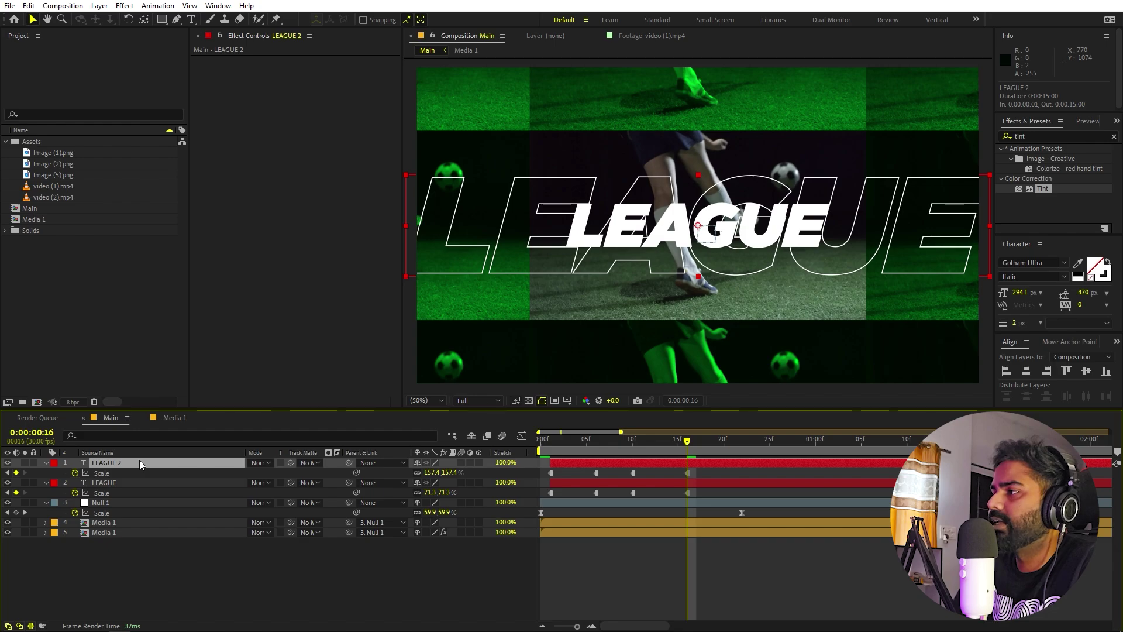
key(ctrl+d)
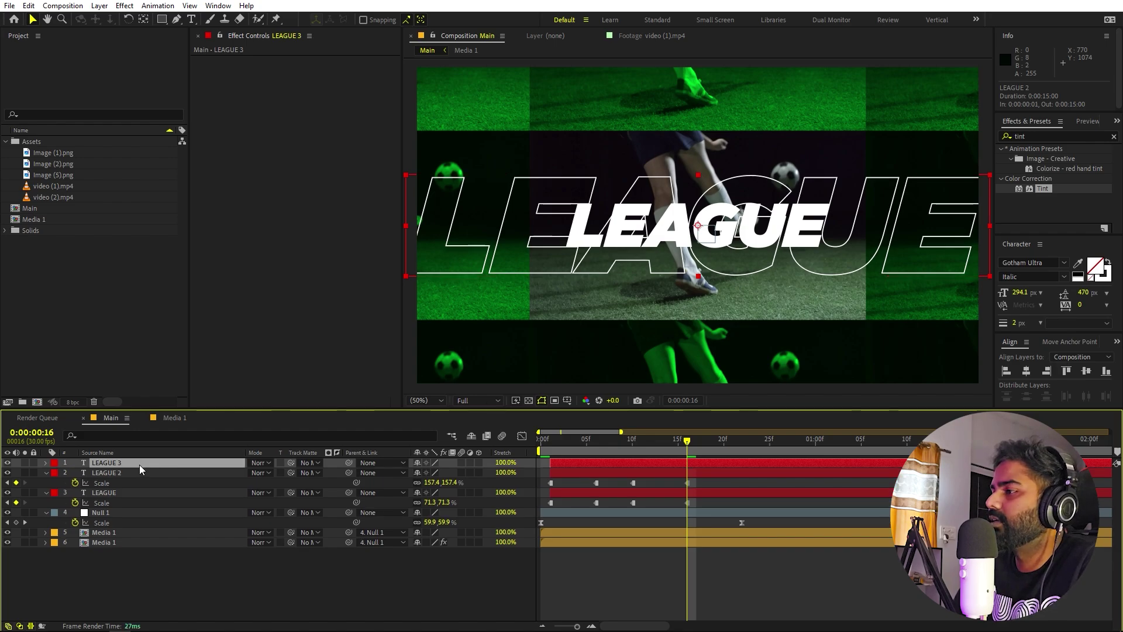
key(shift+Up)
key(shift+Up)
key(shift+Up)
key(shift+Up)
key(shift+Up)
key(shift+Up)
key(shift+Up)
key(shift+Up)
key(shift+Up)
key(shift+Up)
key(shift+Up)
key(shift+Up)
key(shift+Up)
key(shift+Up)
key(shift+Up)
key(shift+Up)
key(shift+Up)
key(shift+Up)
key(shift+Up)
key(shift+Up)
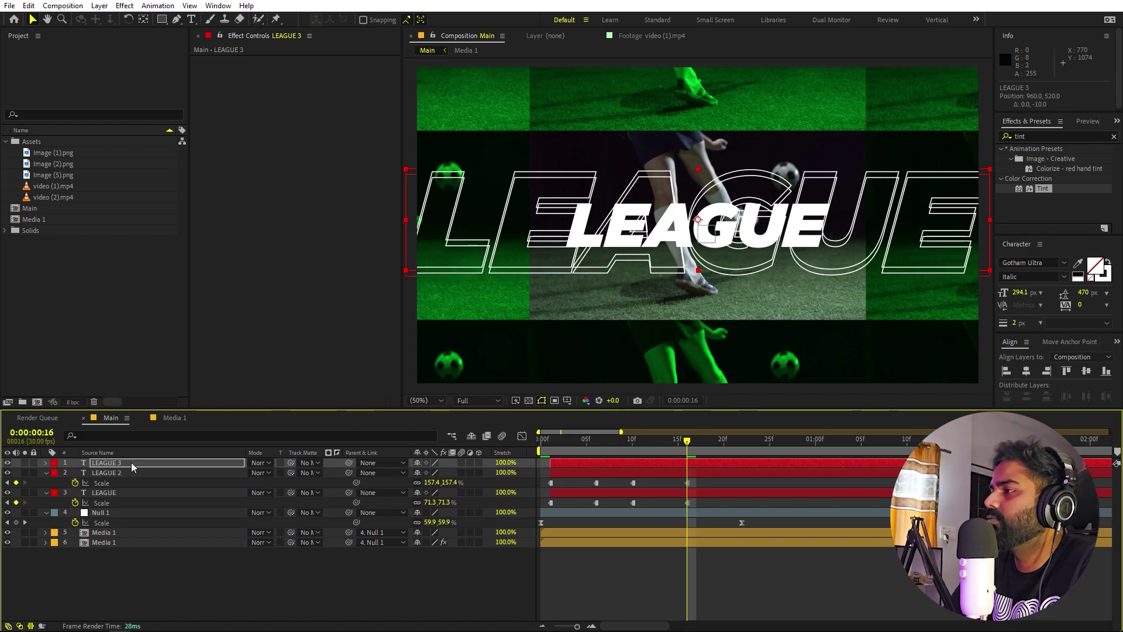
key(shift+Down)
key(shift+Down)
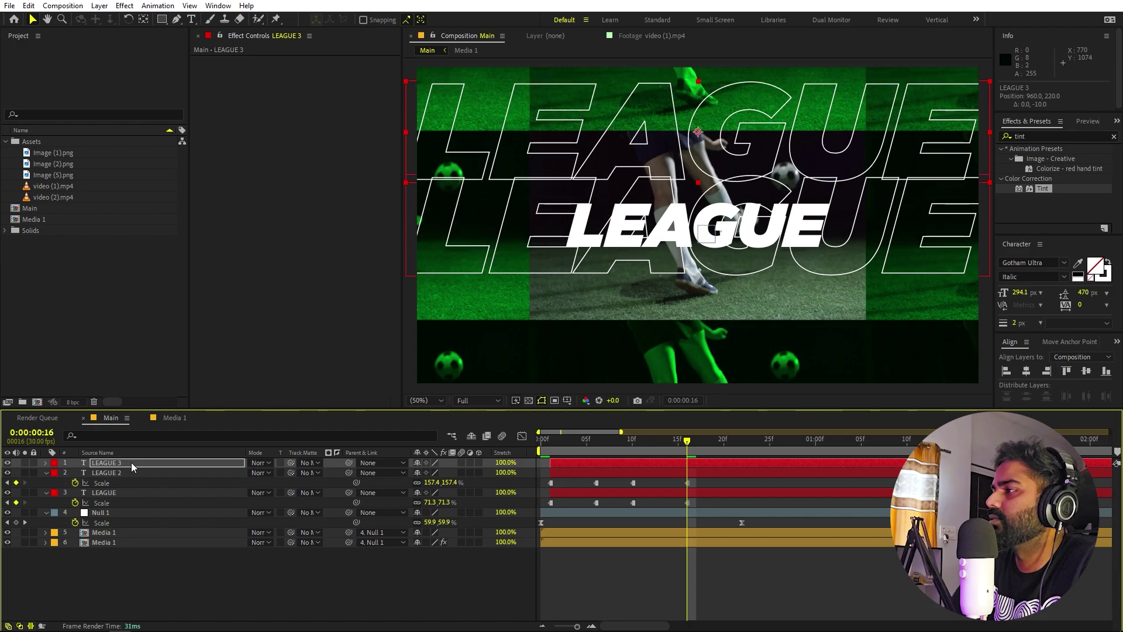
Move the outlined LEAGUE 2 layer straight down below the solid title, to position 960, 840
click(126, 475)
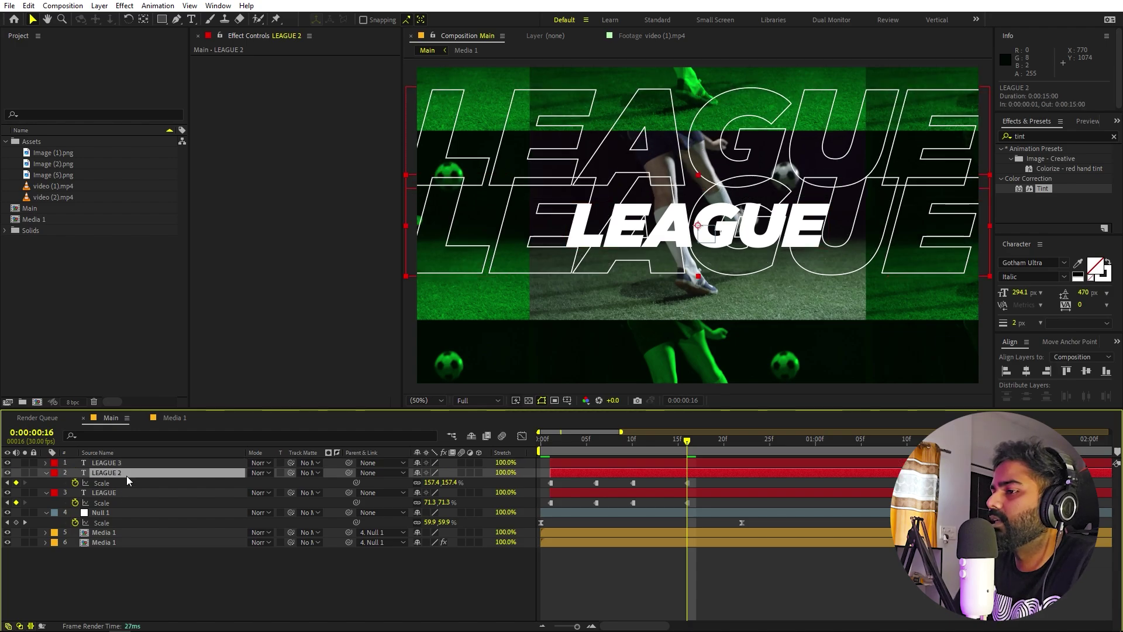
key(shift+Down)
key(shift+Down)
key(shift+Down)
key(shift+Down)
key(shift+Down)
key(shift+Down)
key(shift+Down)
key(shift+Down)
key(shift+Down)
key(shift+Down)
key(shift+Down)
key(shift+Down)
key(shift+Down)
key(shift+Down)
key(shift+Down)
key(shift+Down)
key(shift+Down)
key(shift+Down)
key(shift+Down)
key(shift+Down)
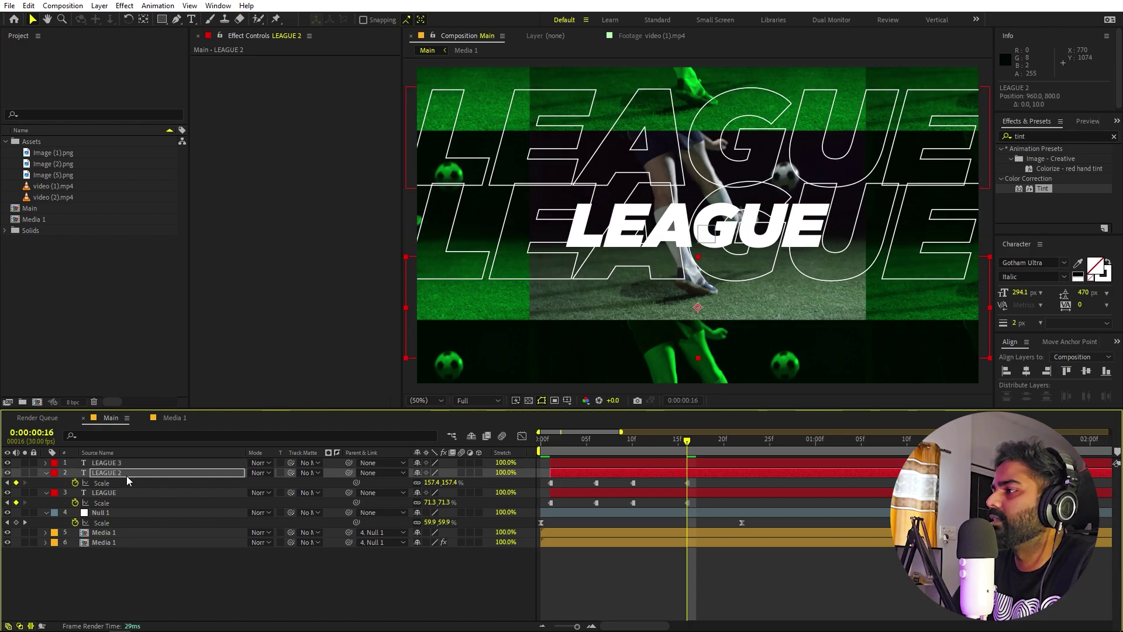
key(shift+Down)
key(shift+Up)
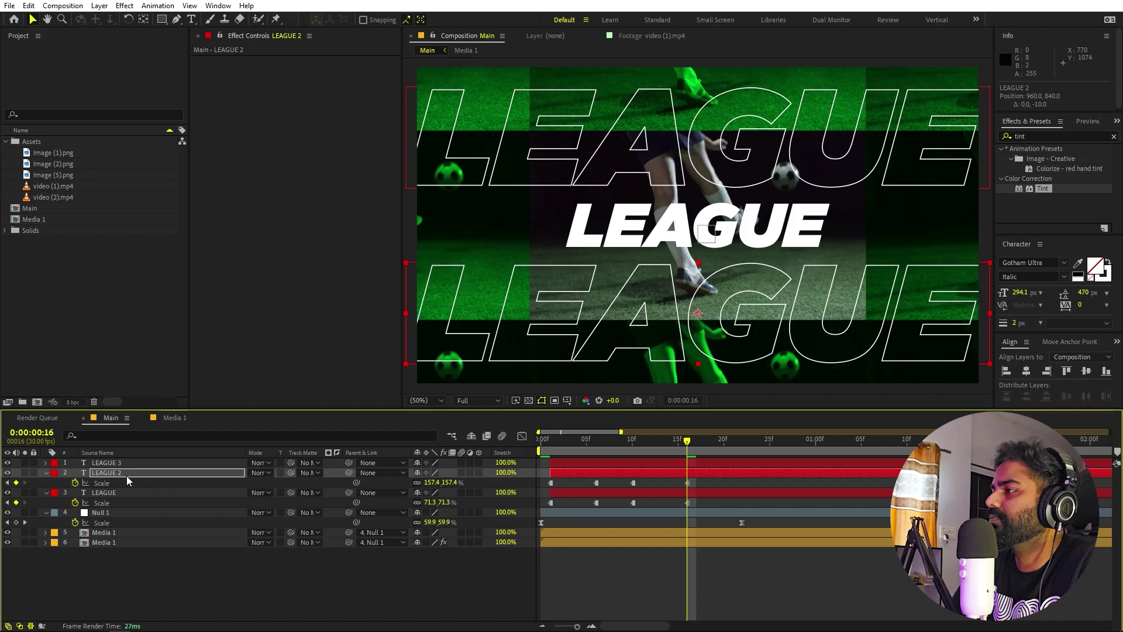
Preview the three-title animation and set the current time to 0:00:00:22, at the null's last scale keyframe
key(space)
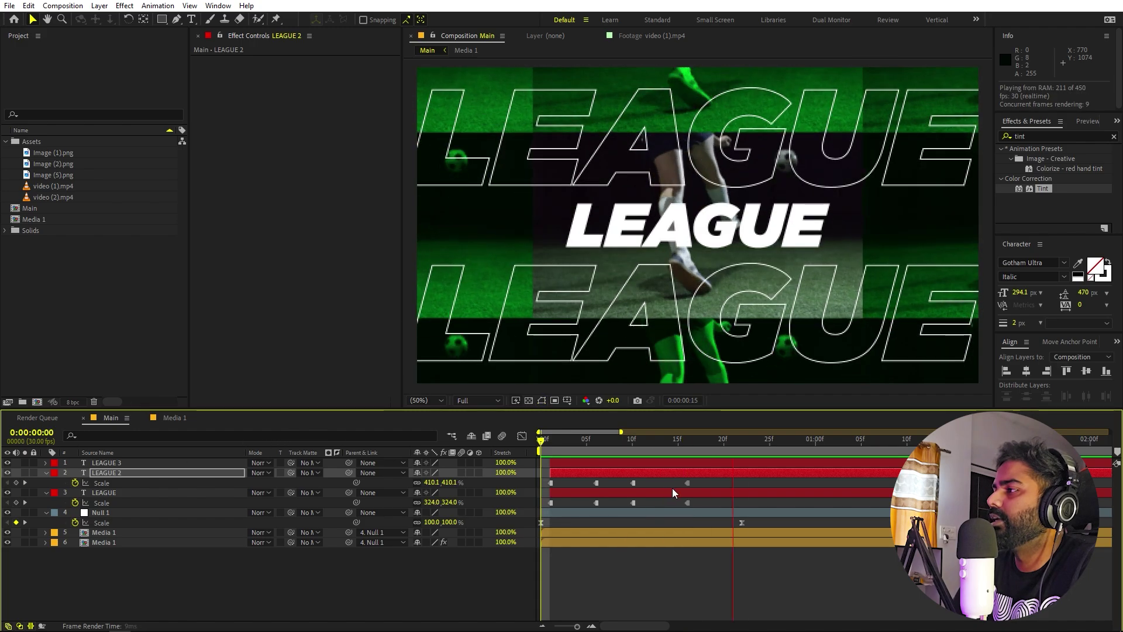
key(space)
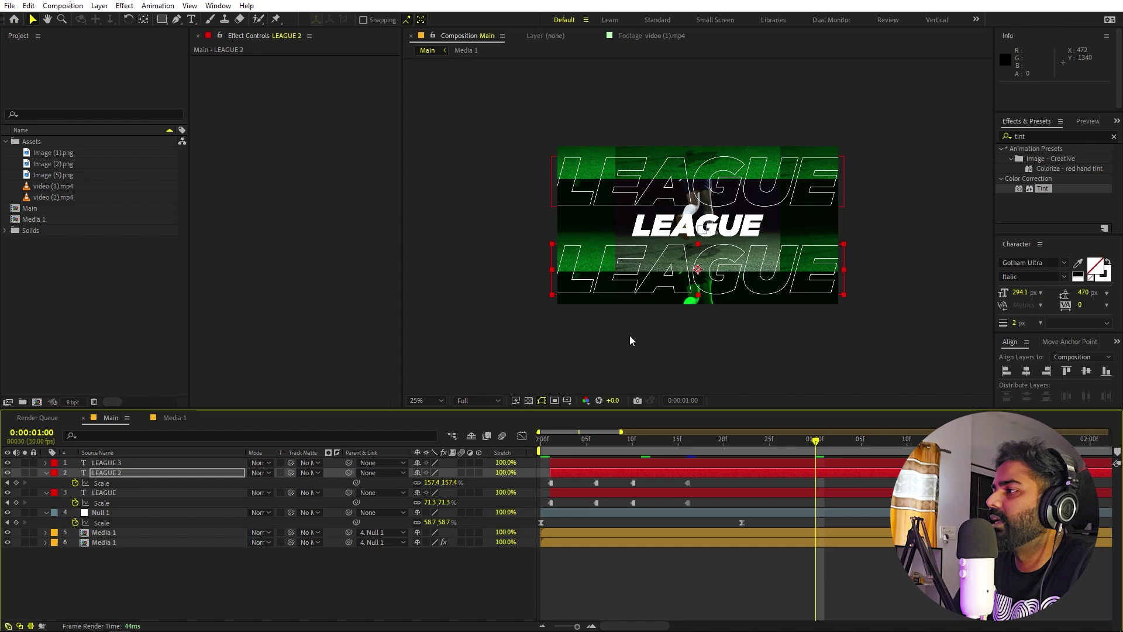
drag(753, 438, 742, 445)
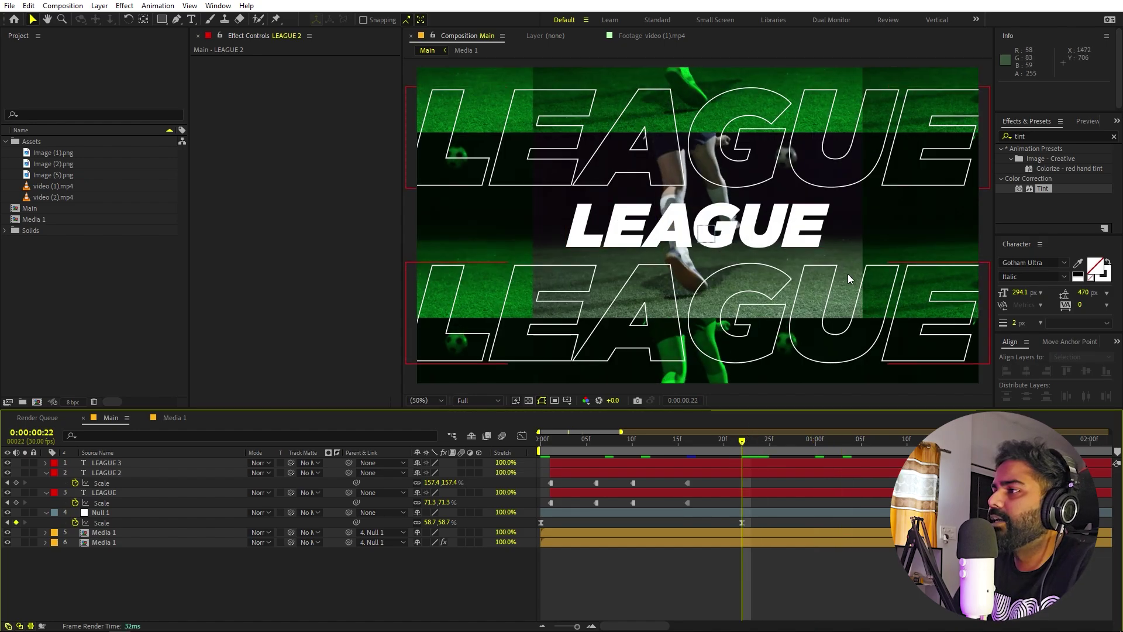
click(121, 310)
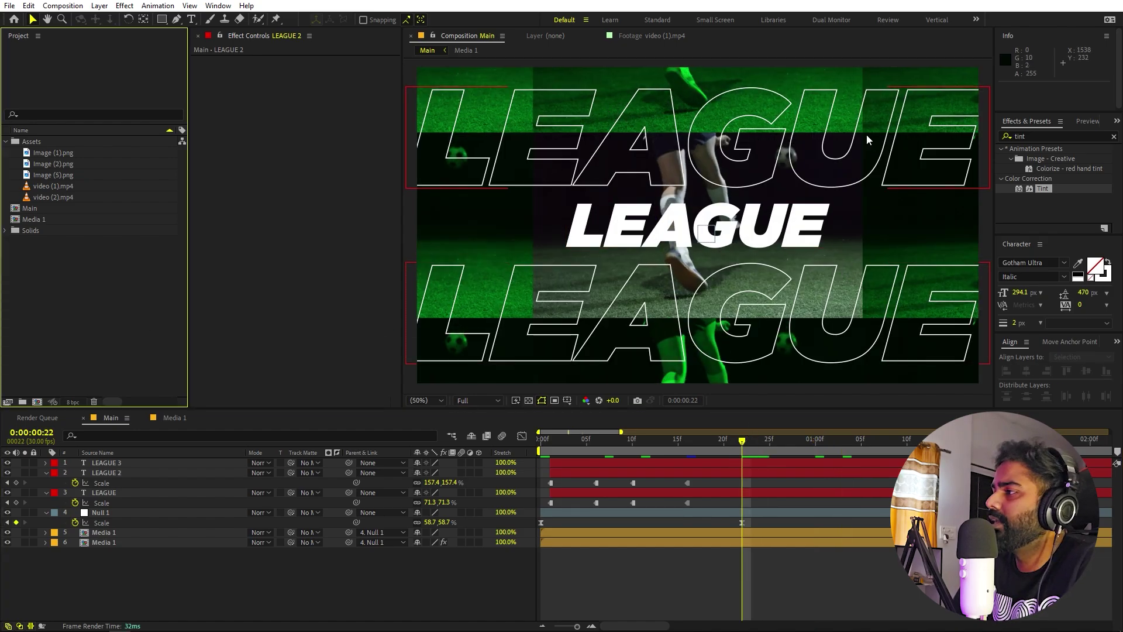
click(237, 492)
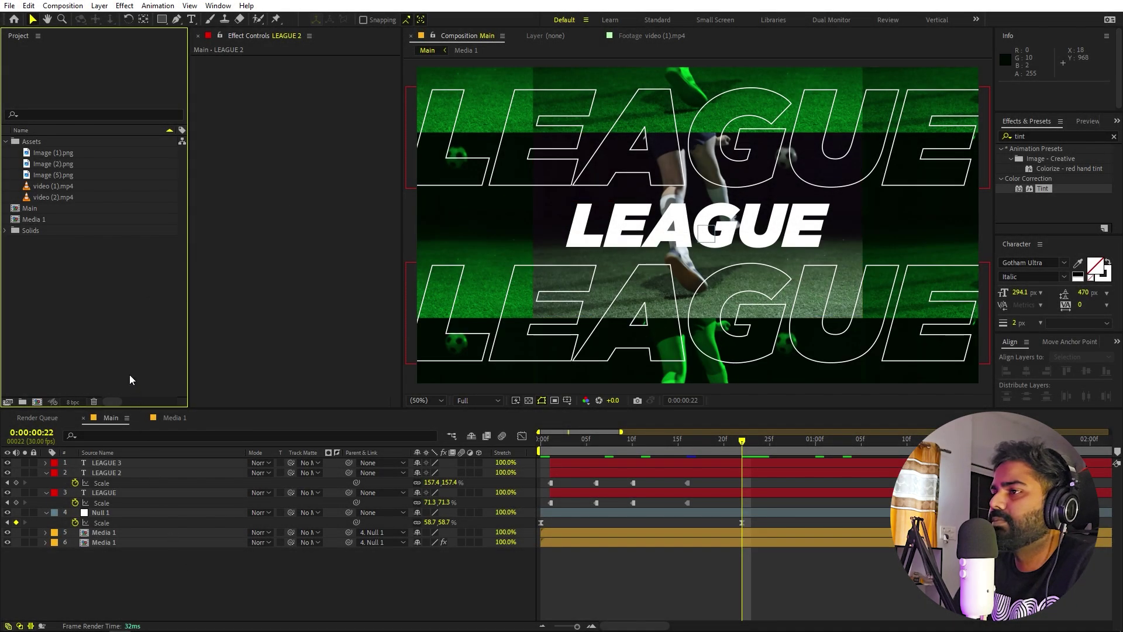
Create a full-frame red solid above all layers and shift it to start at 0:00:00:22
right_click(182, 579)
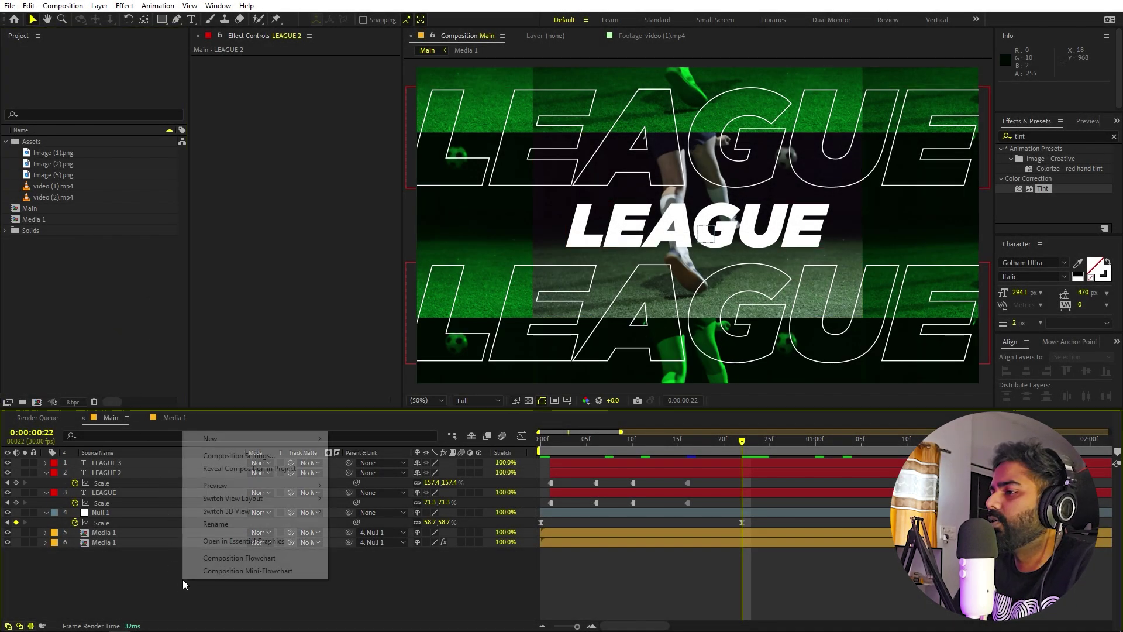
mouse_move(246, 443)
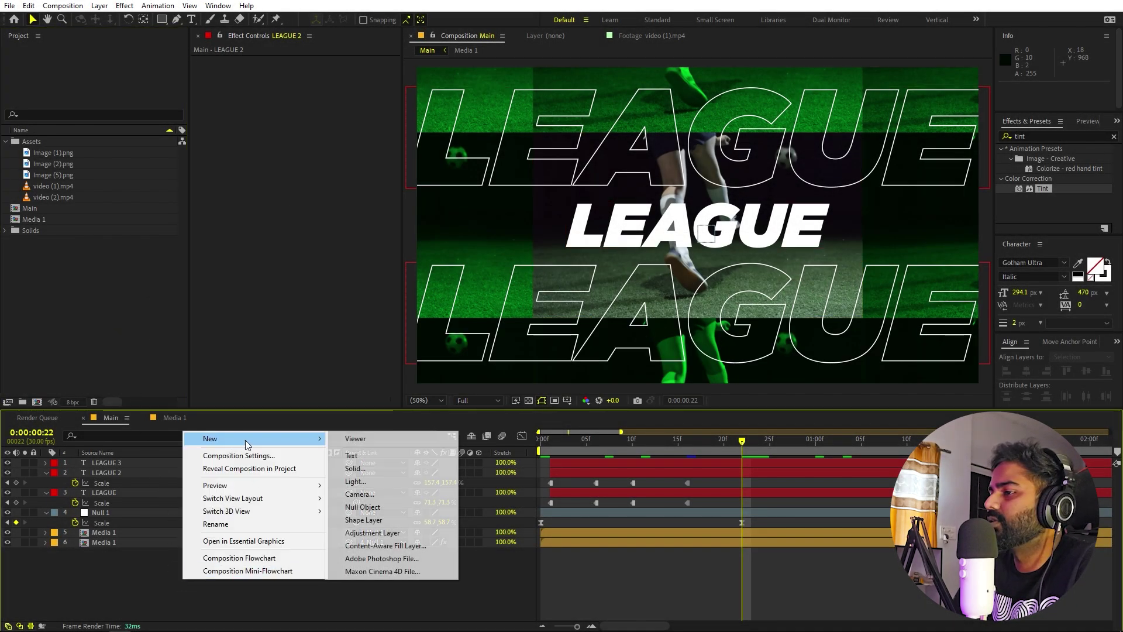
click(377, 471)
click(342, 306)
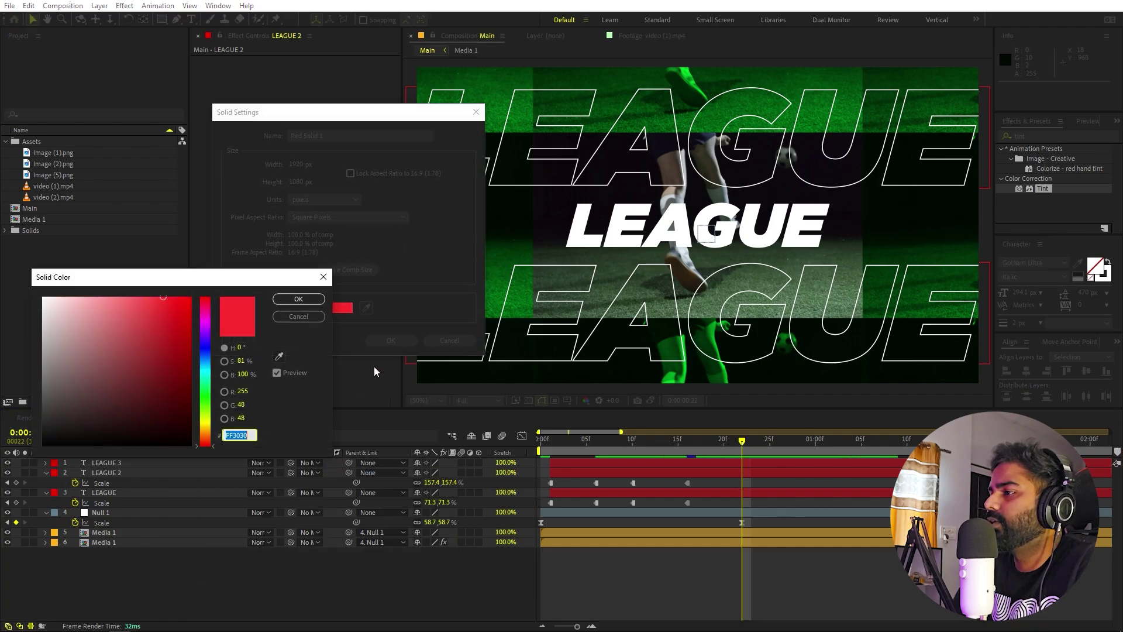
click(212, 384)
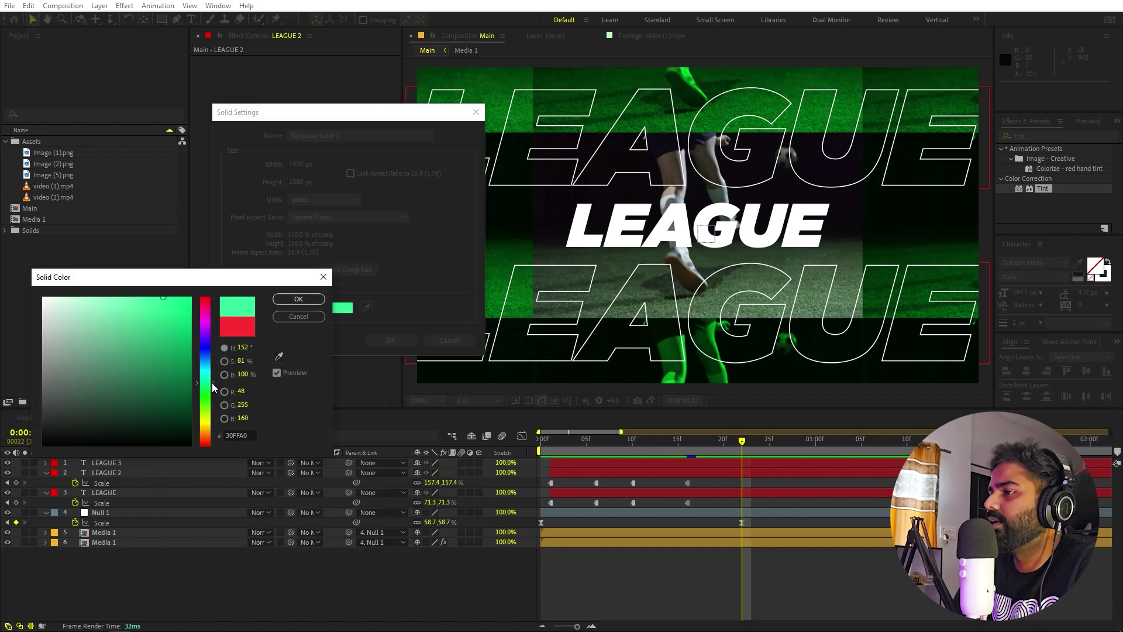
click(298, 317)
click(390, 340)
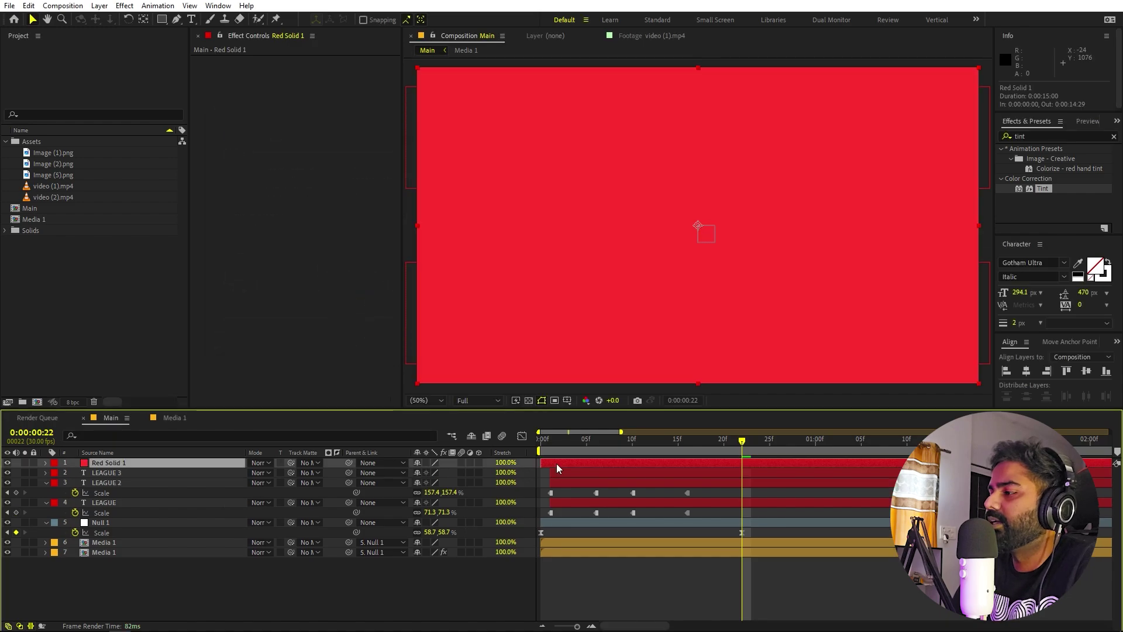
drag(557, 463, 758, 462)
Find the Fill effect and apply it to the red solid
click(1064, 136)
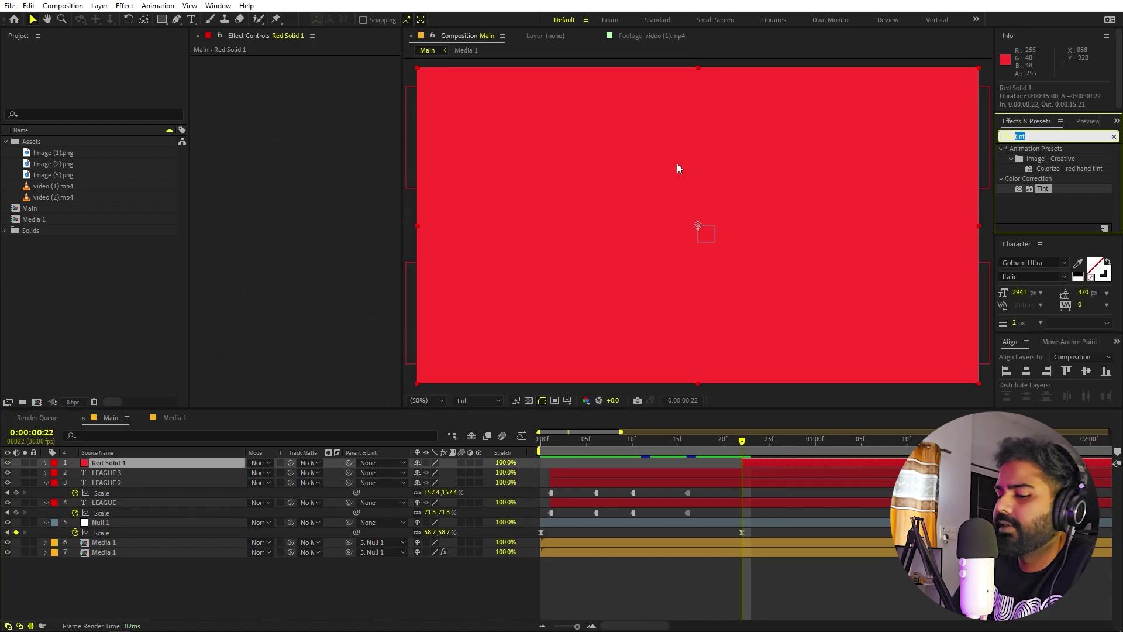
text(fill)
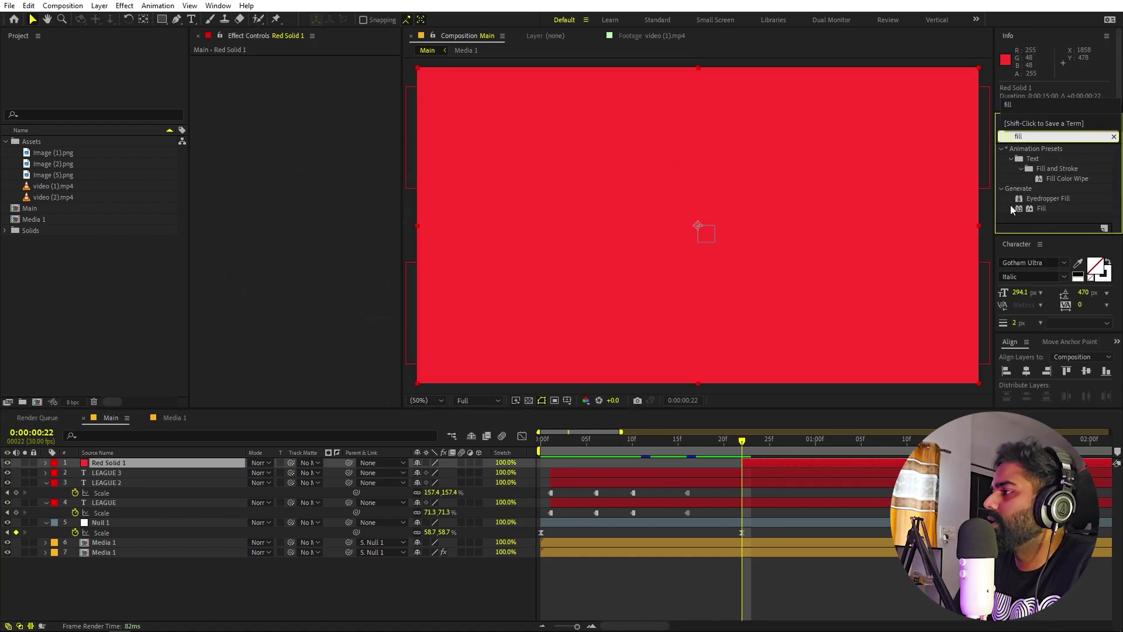
drag(1013, 209, 731, 264)
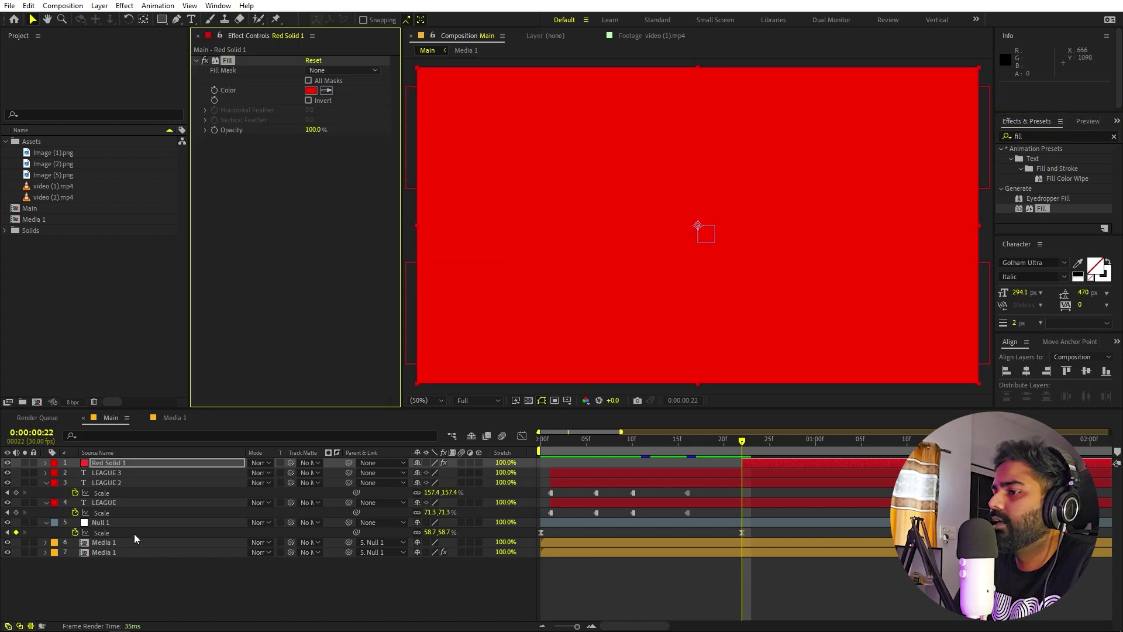
Copy the Map White To colour from the lower Media 1 layer's Tint and set the solid's Fill colour to it, 00FF30
click(124, 550)
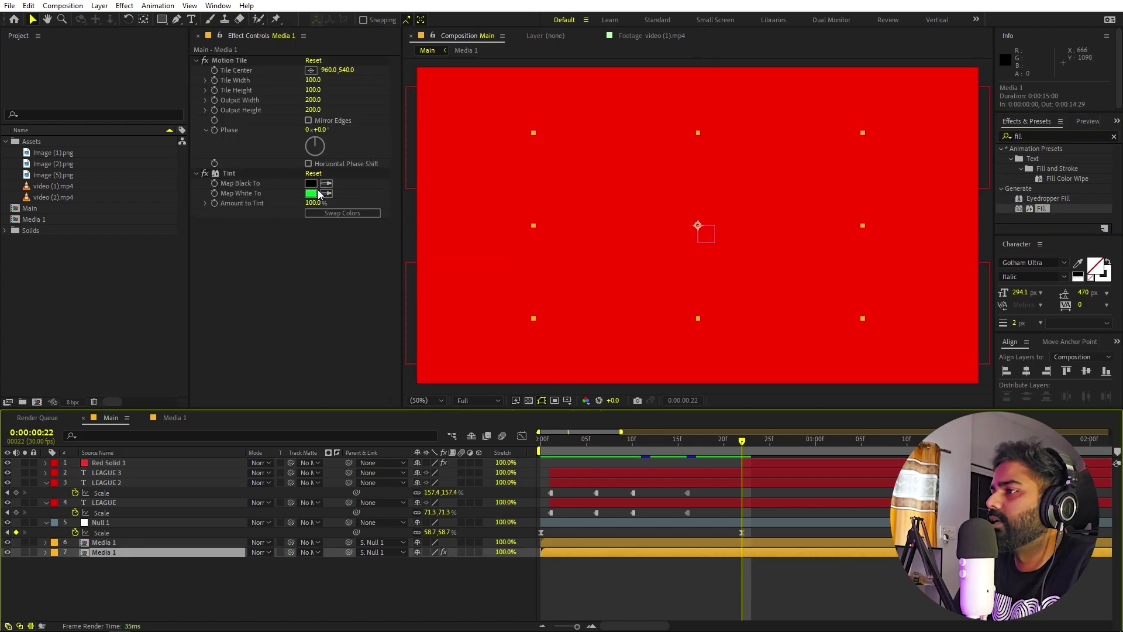
click(311, 193)
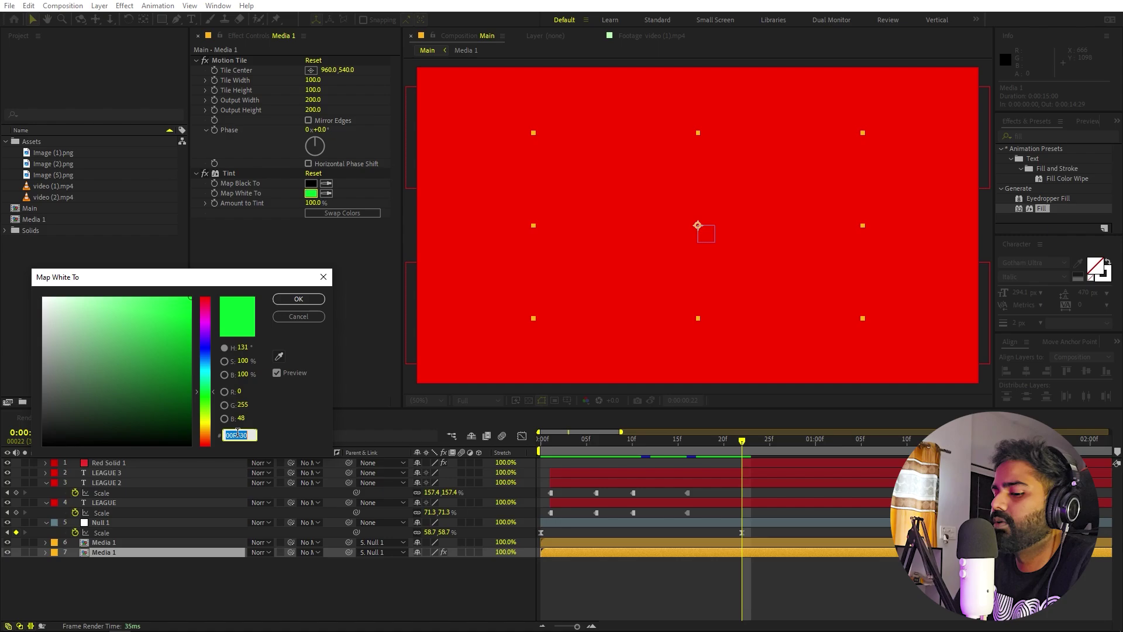
click(323, 277)
click(761, 461)
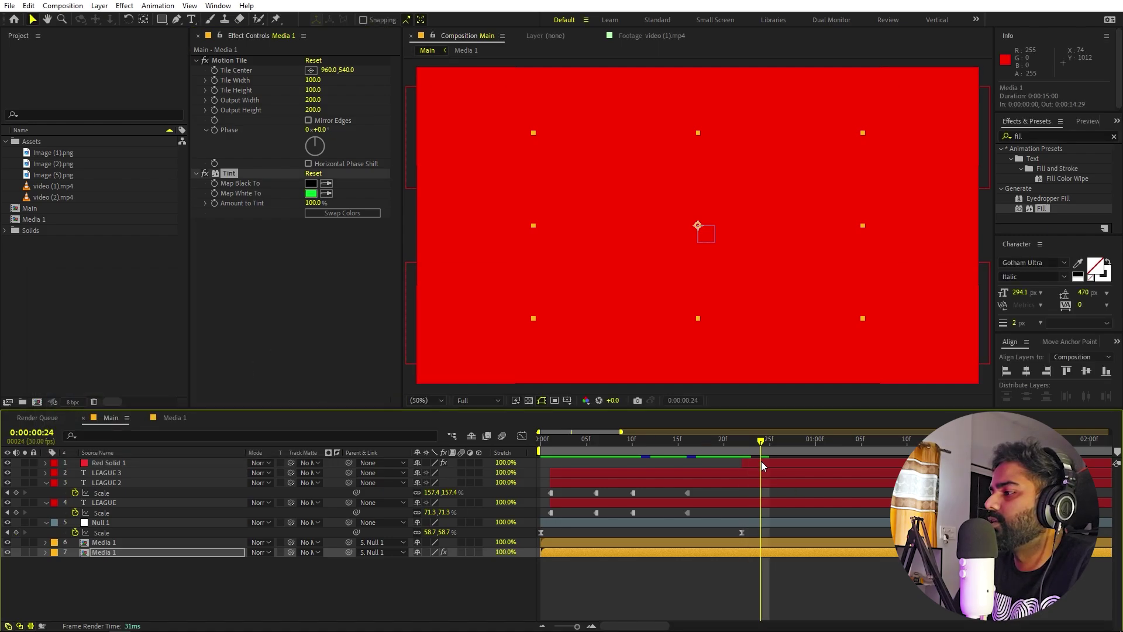
click(311, 90)
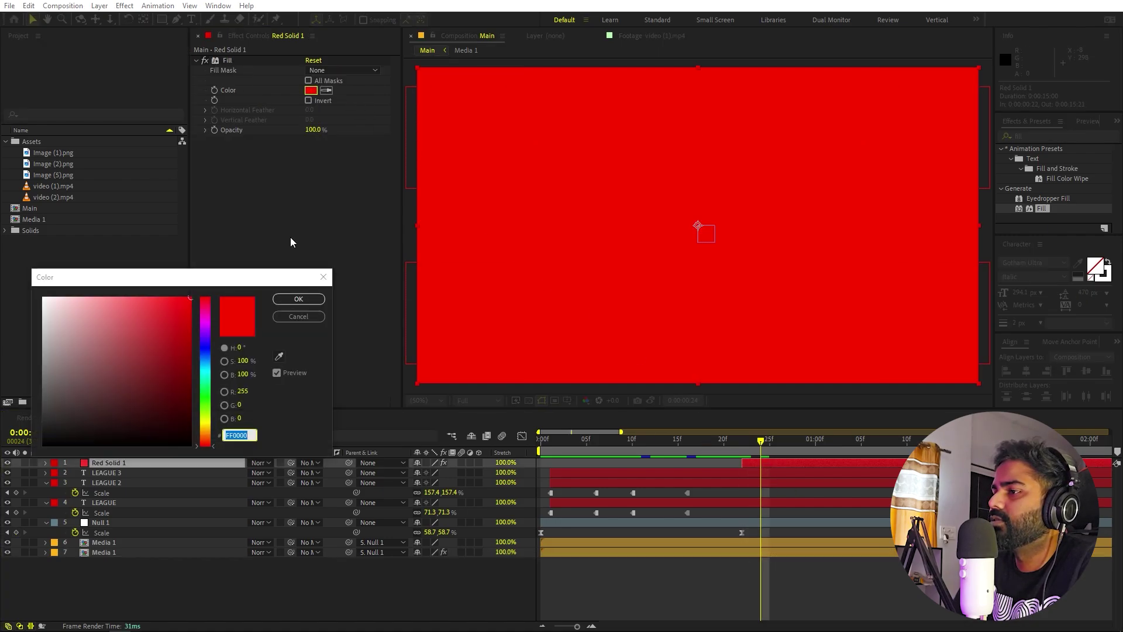
text(00FF00)
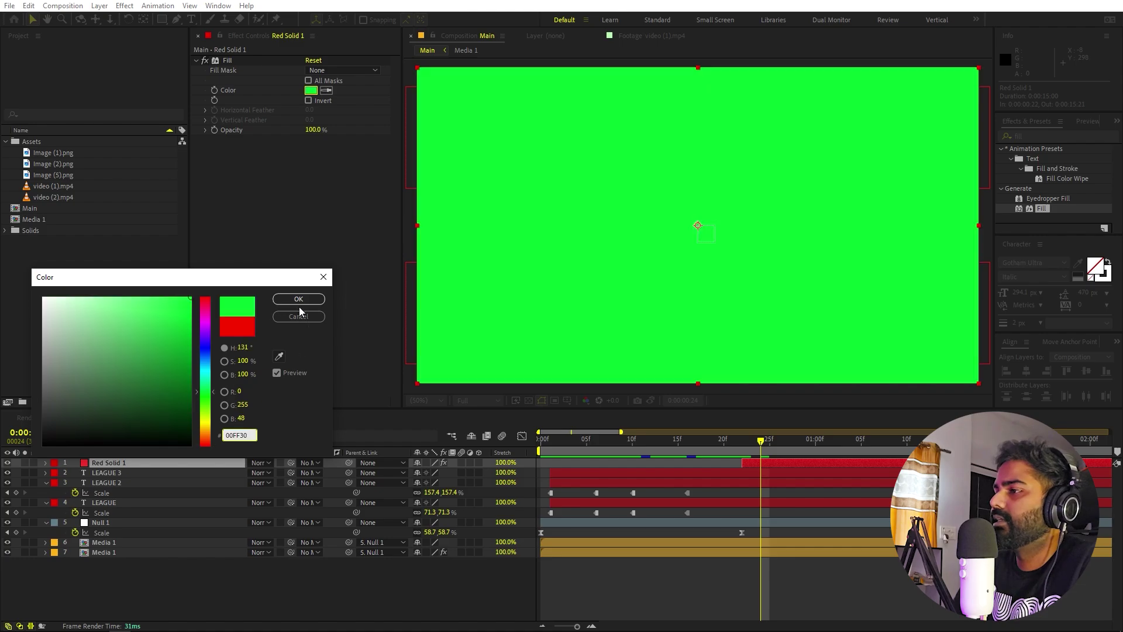
click(299, 298)
drag(632, 440, 689, 460)
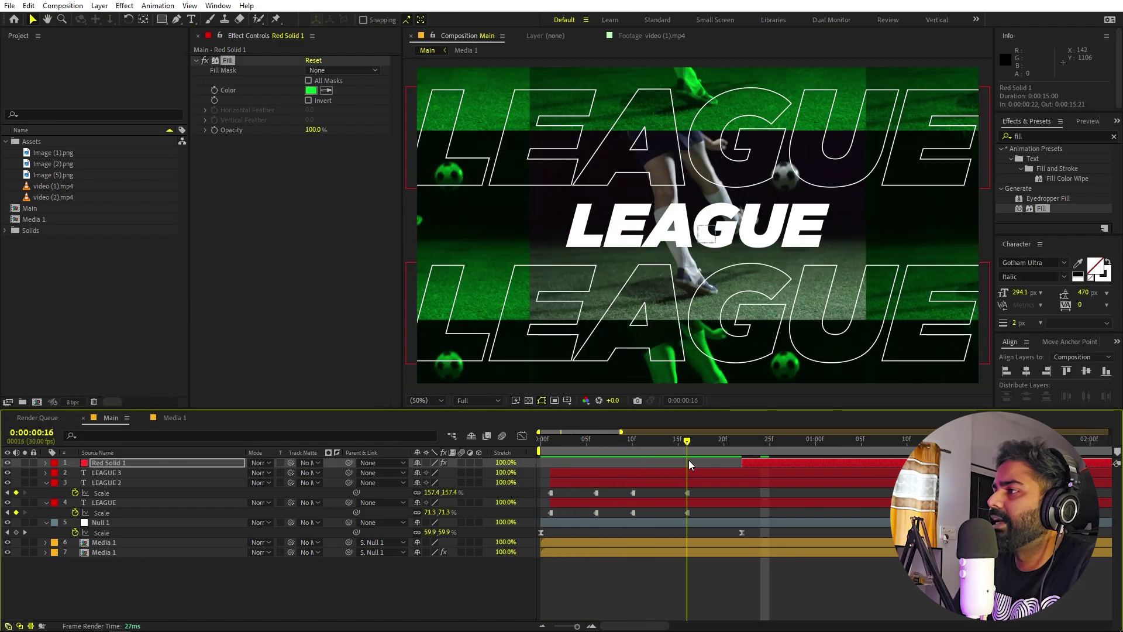
Apply the Fill effect to the upper outlined LEAGUE title and set its colour to 00FF30
click(528, 157)
drag(1041, 208, 660, 139)
click(310, 90)
text(00FF30)
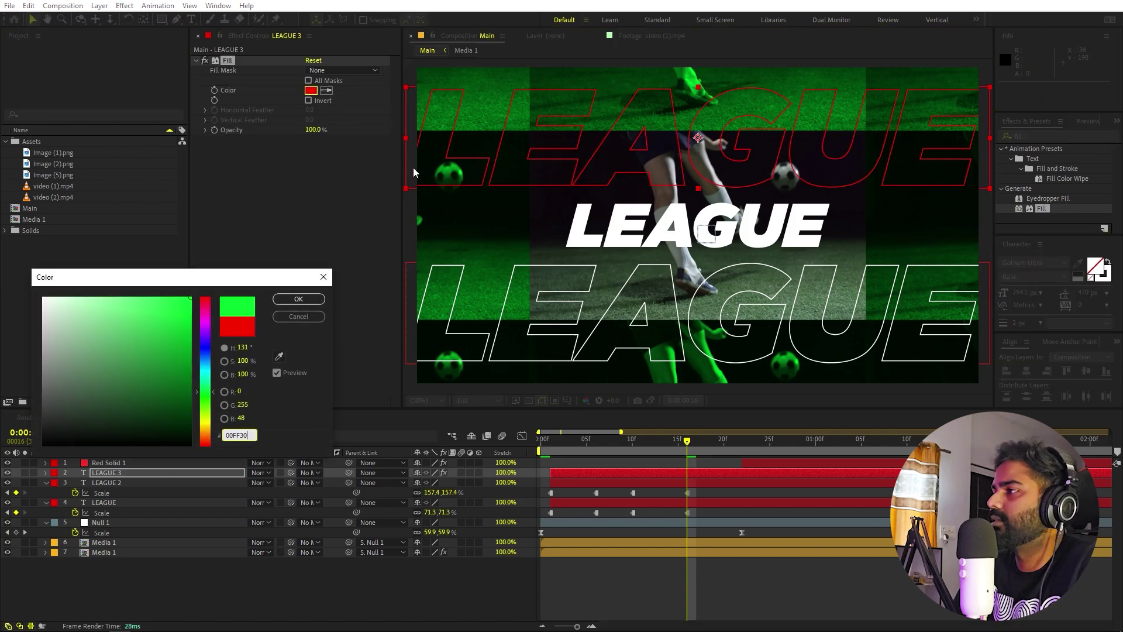
click(298, 299)
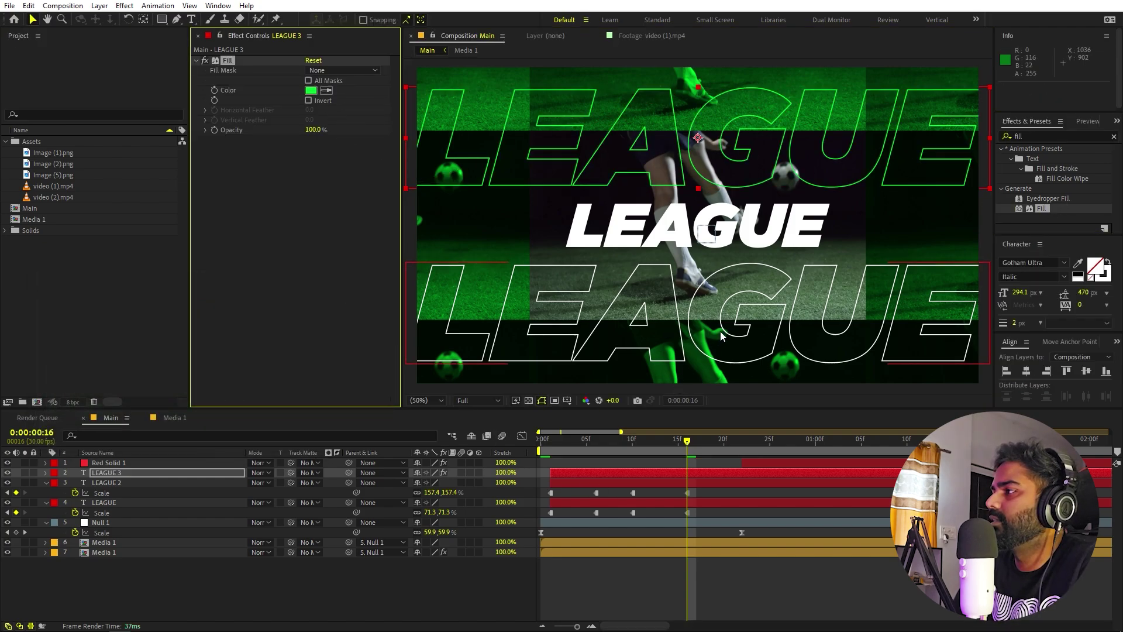
Copy the green Fill effect onto the lower outlined LEAGUE title and preview the animation from the start
click(687, 492)
key(ctrl+v)
key(Home)
key(space)
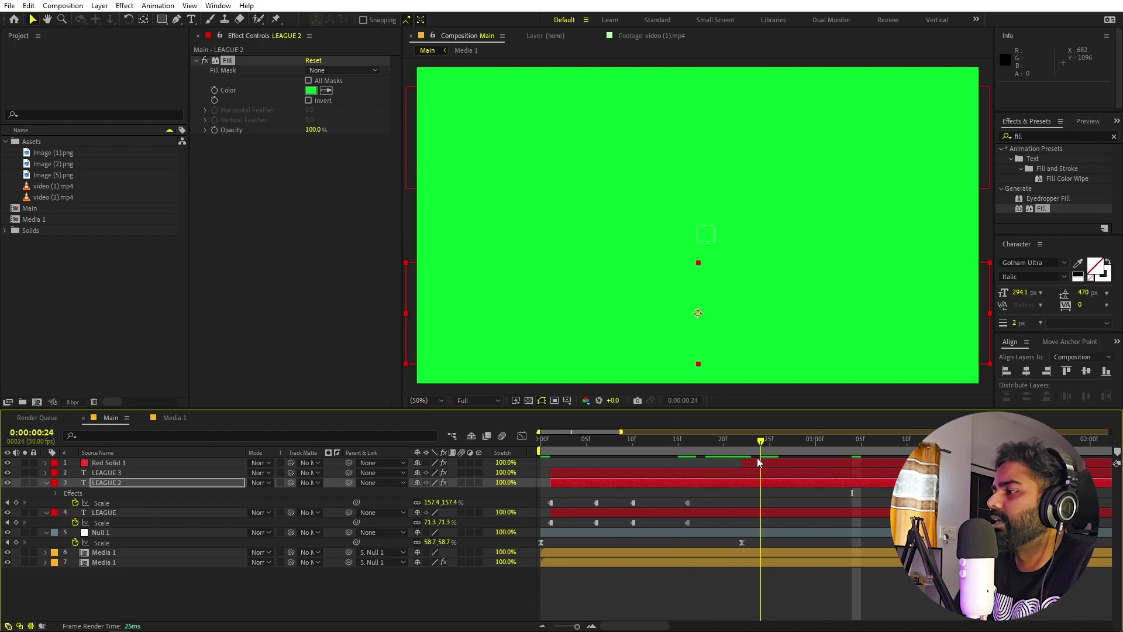
Add a Position keyframe to the green solid at its start, 0:00:00:22
key(semicolon)
click(603, 462)
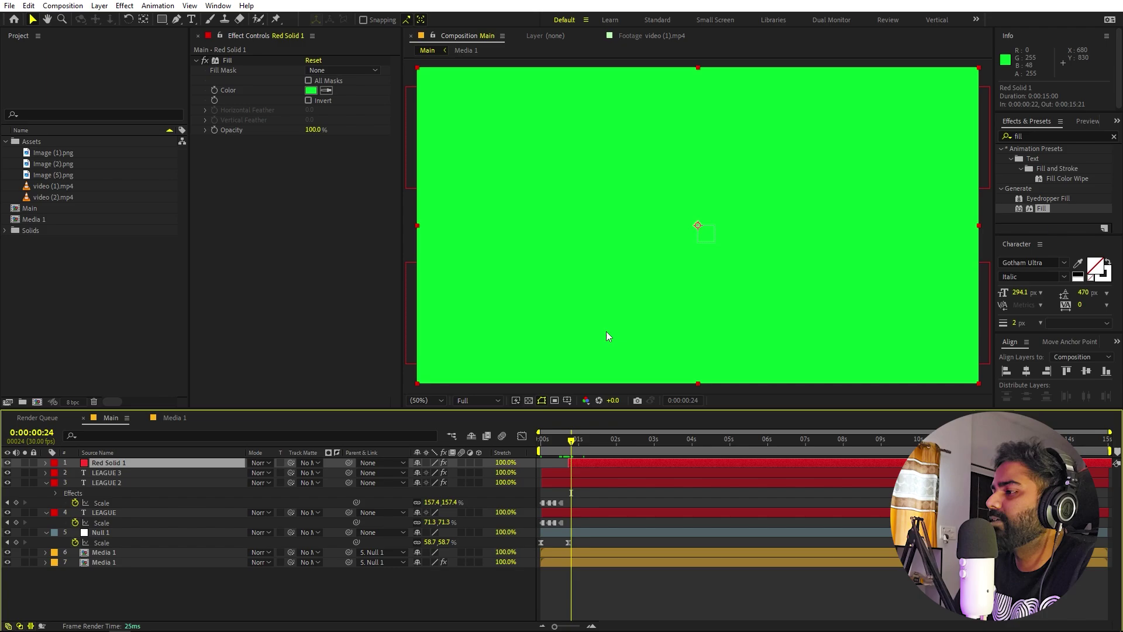
key(j)
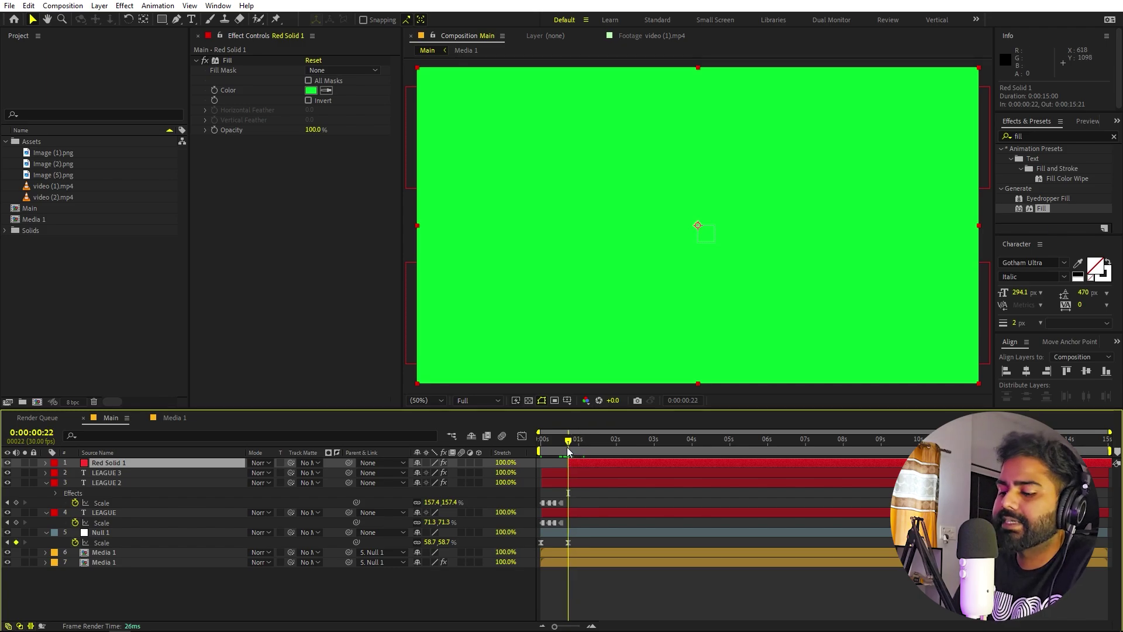
key(p)
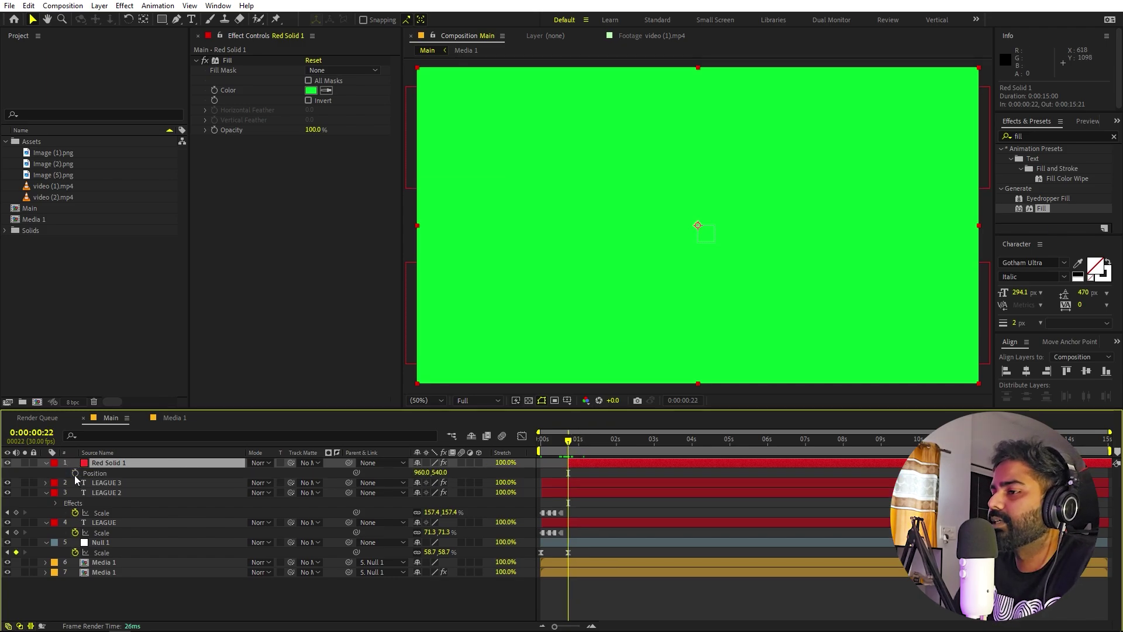
click(75, 474)
Delay the solid's Position keyframe to about 0:00:01:06 and place the solid outside the frame at 2880, 540 at 0:00:00:22
drag(554, 626, 576, 627)
scroll(819, 474, right, 5)
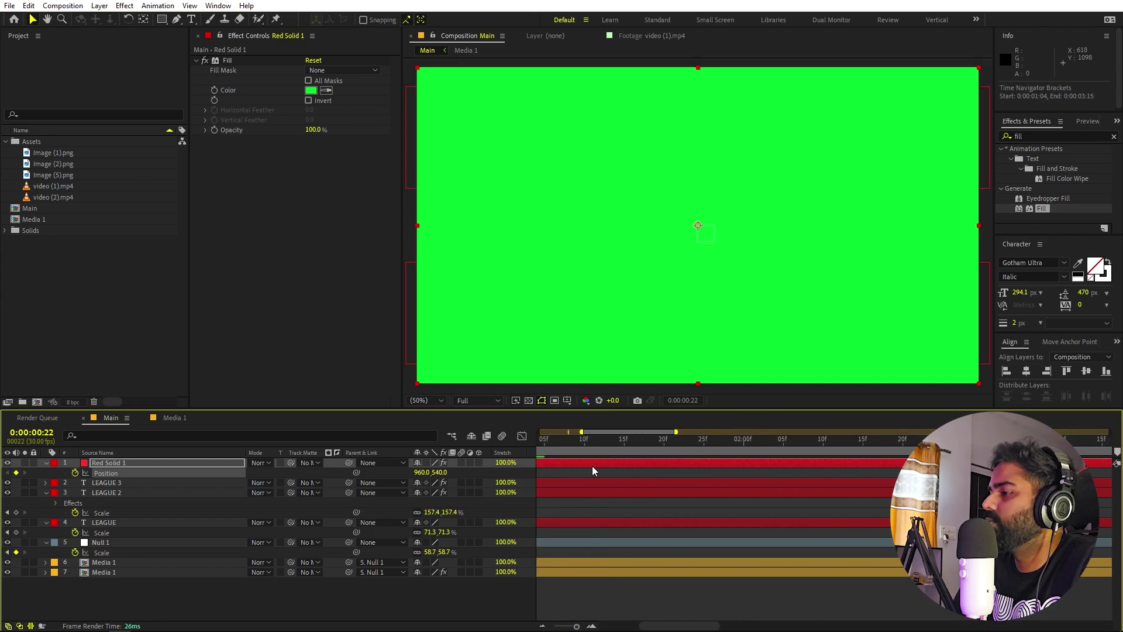
drag(668, 626, 638, 627)
drag(654, 473, 748, 467)
drag(498, 191, 1031, 183)
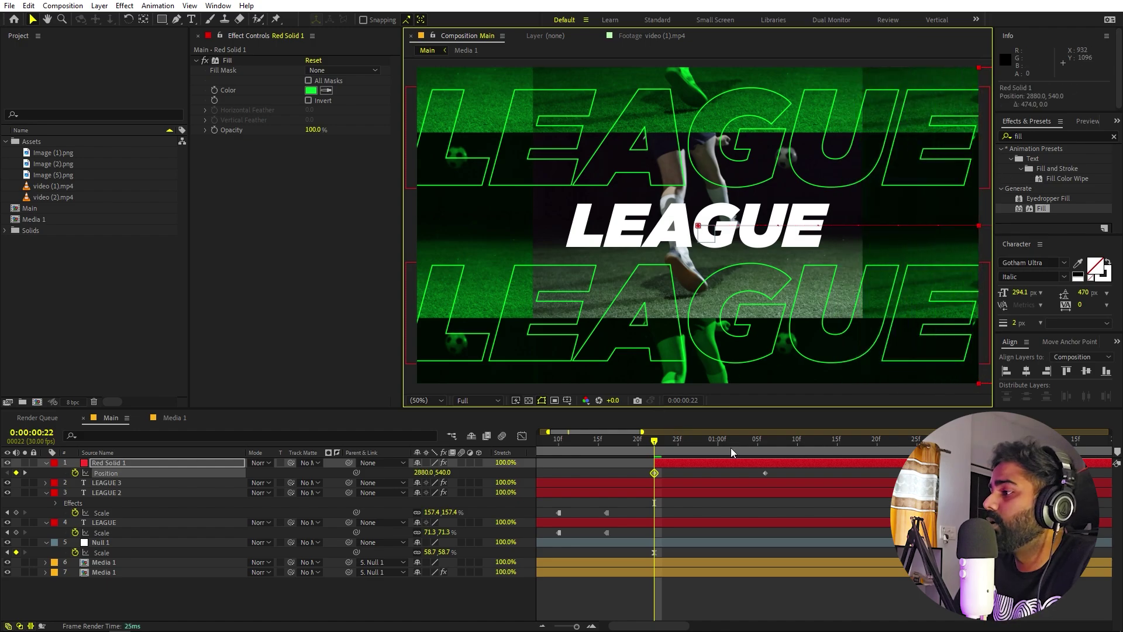
Easy-ease the solid's two Position keyframes, raise the second one's incoming influence to 100% in the speed graph, and preview
drag(778, 469, 594, 479)
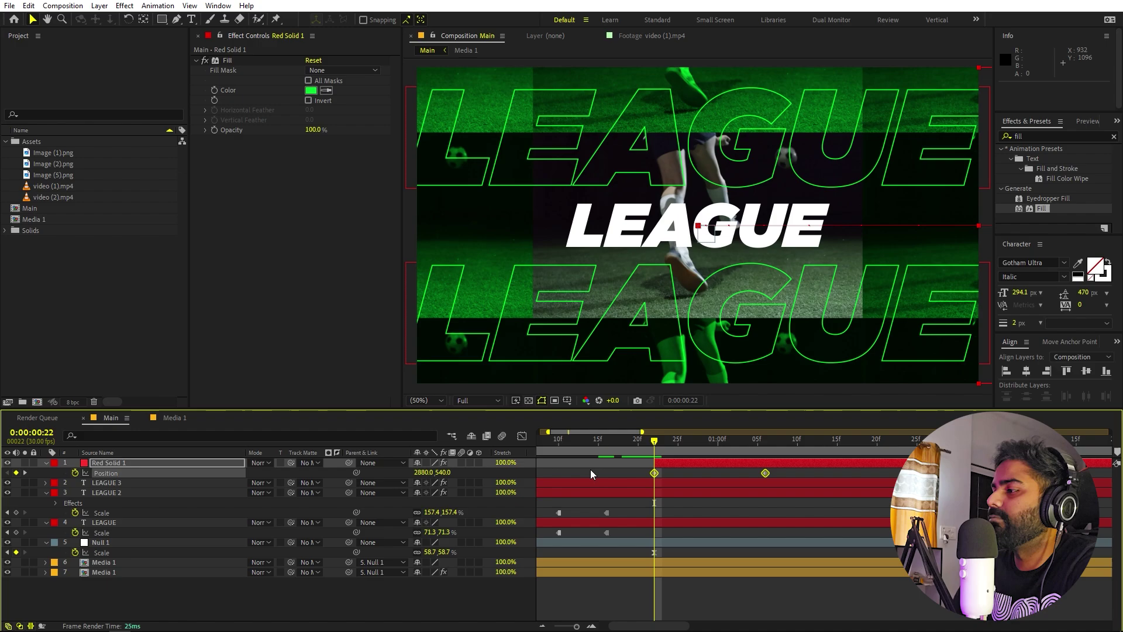
key(F9)
click(522, 436)
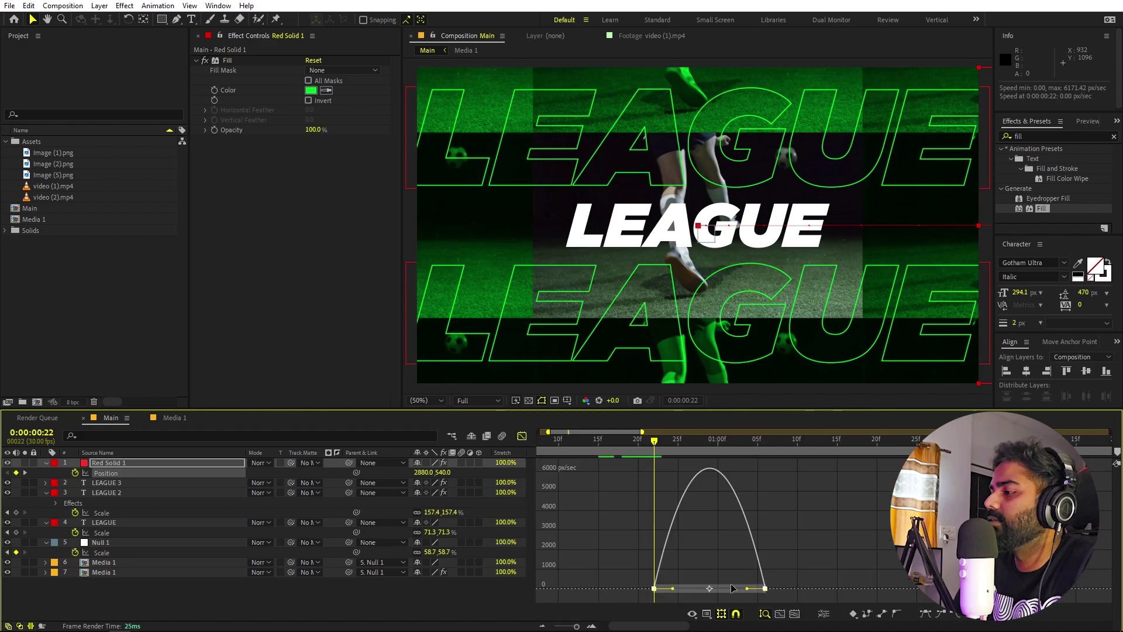
drag(748, 589, 710, 589)
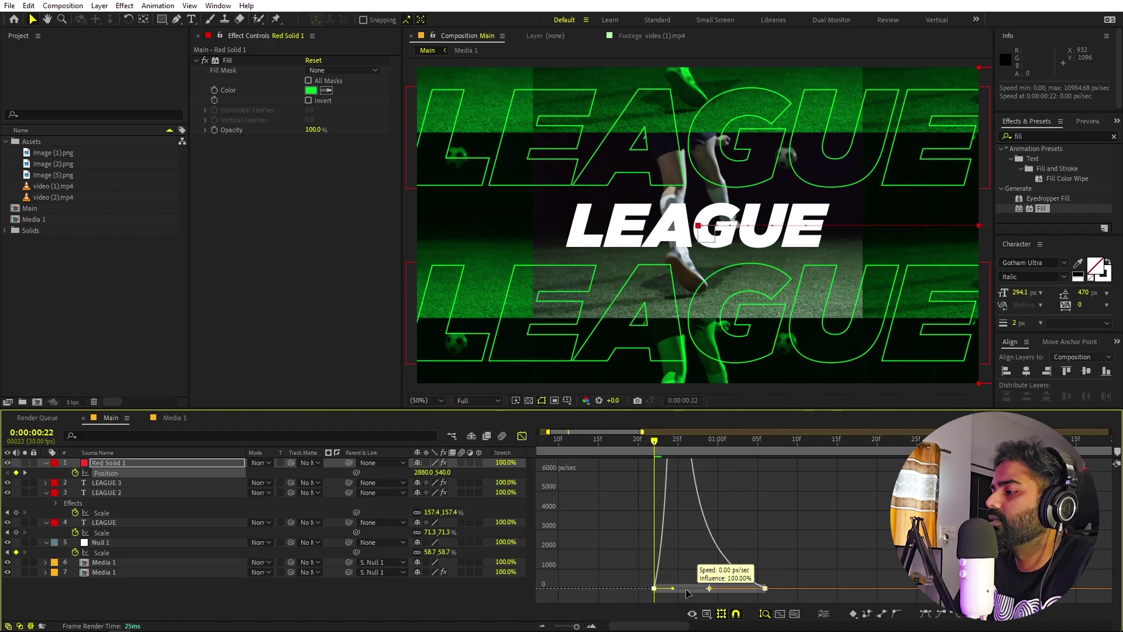
key(space)
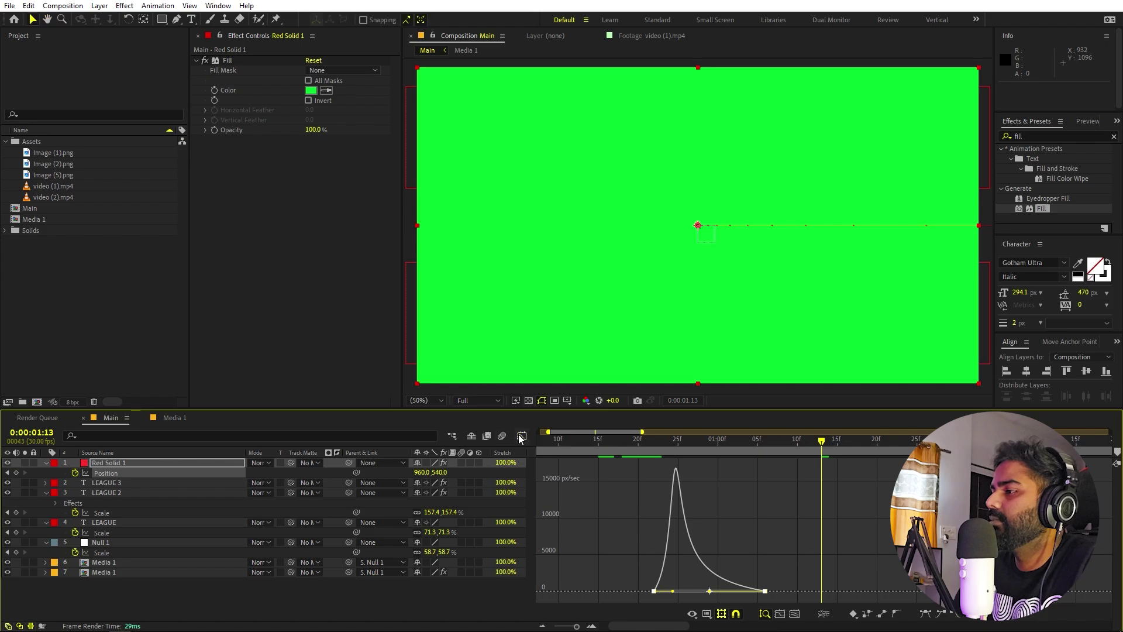
Move the green solid's last Position keyframe to 0:00:01:14 and preview the slower slide-in
key(shift+F3)
key(semicolon)
click(636, 469)
drag(604, 473, 618, 472)
key(space)
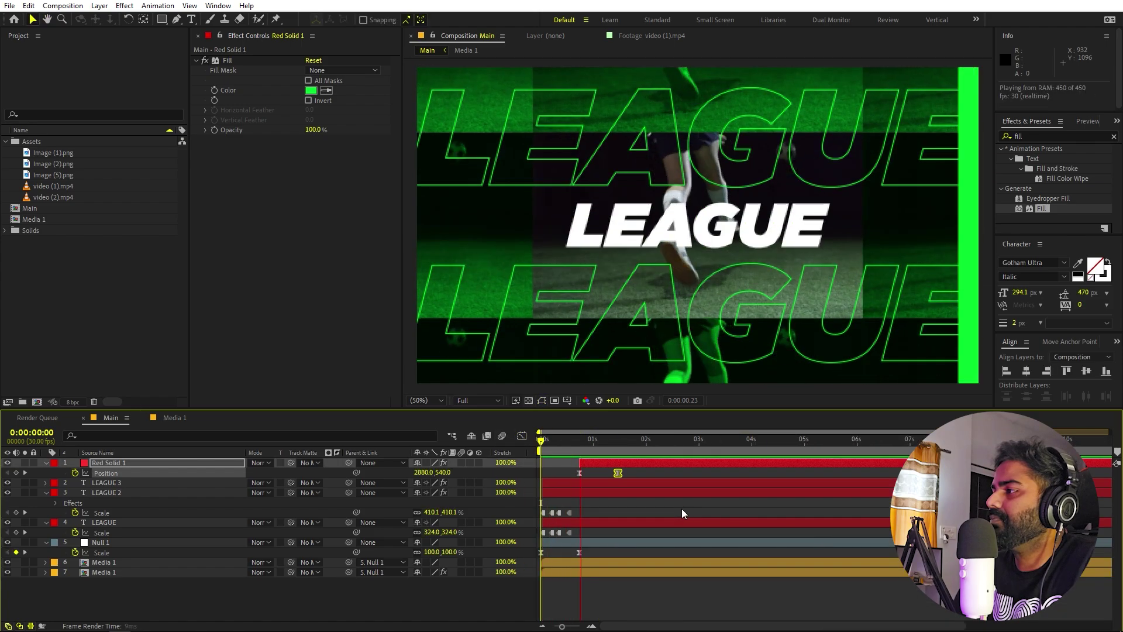
key(space)
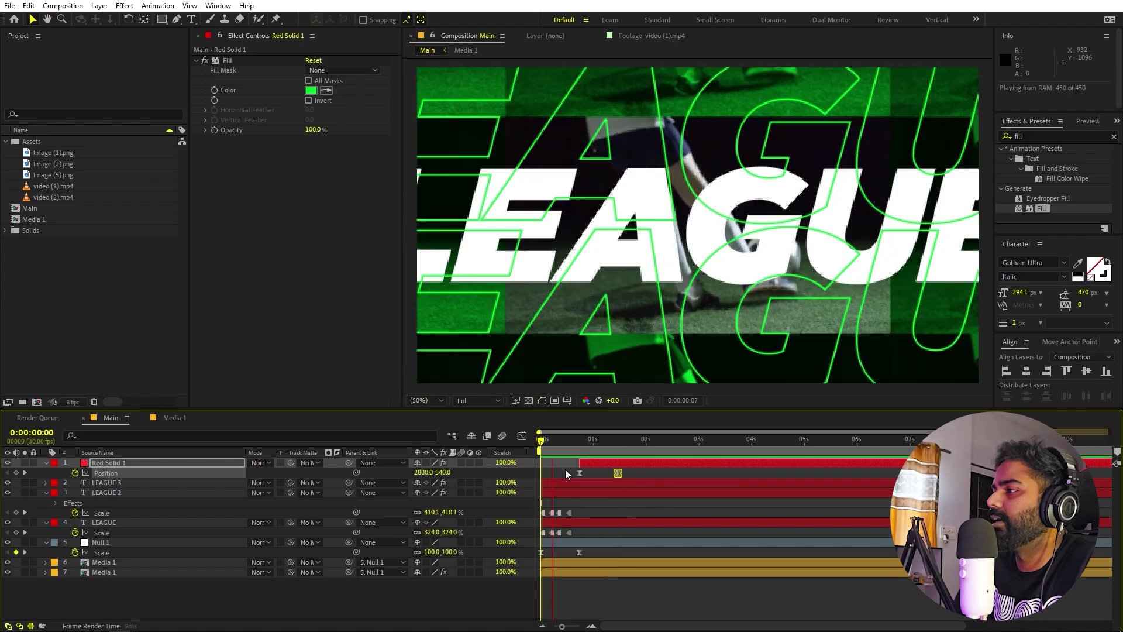
key(space)
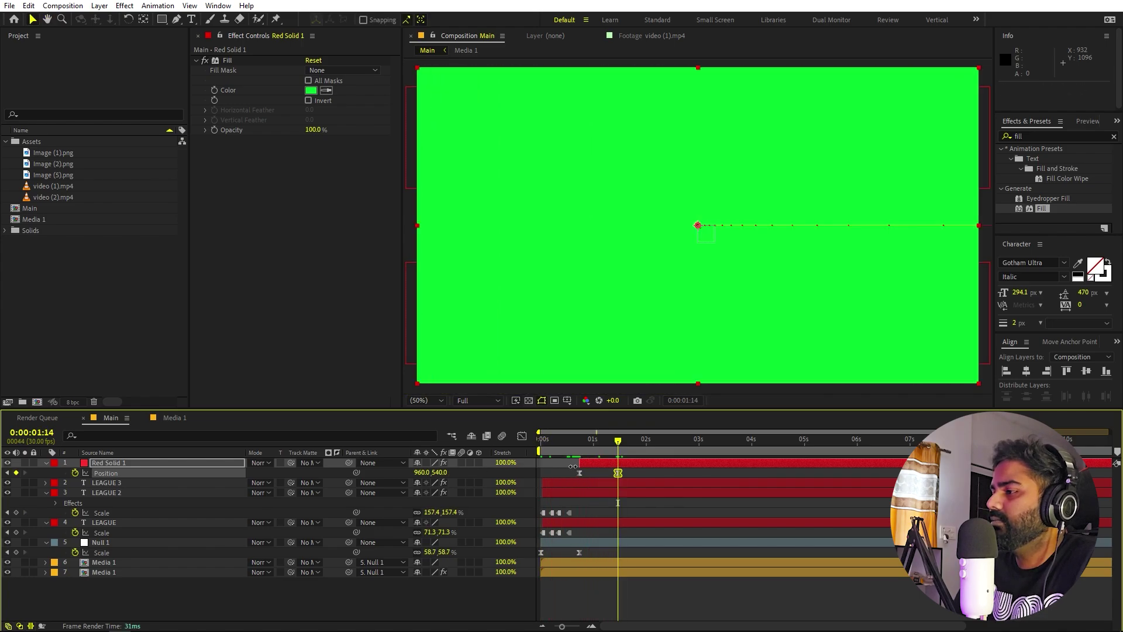
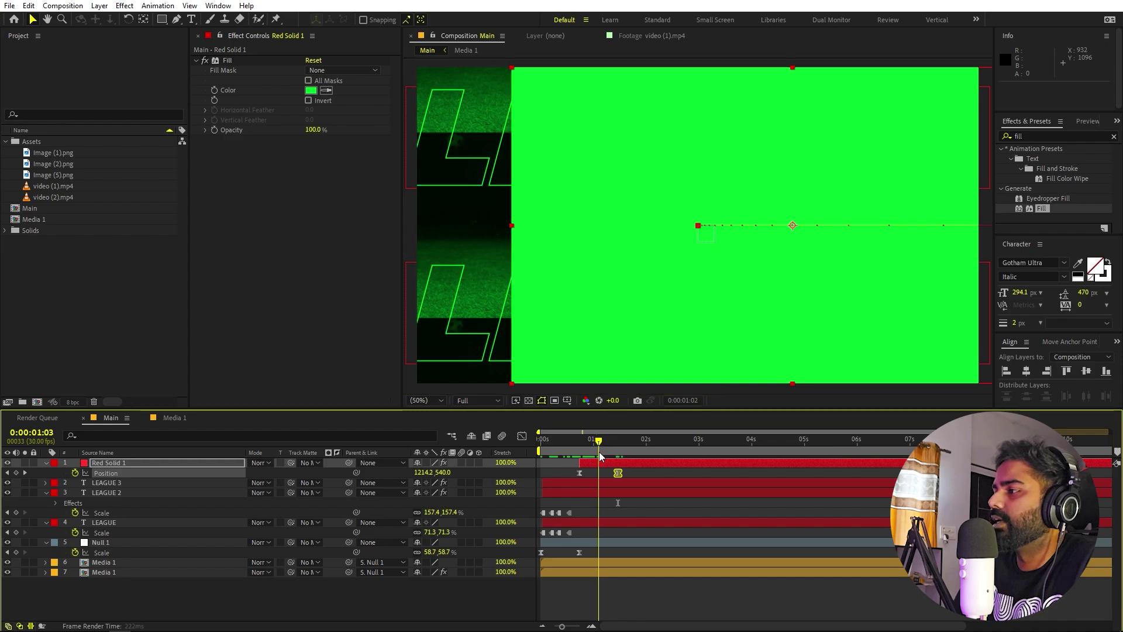
Add a text layer reading GAME over the green solid at 0:00:01:05 and select all its characters
click(112, 319)
click(192, 19)
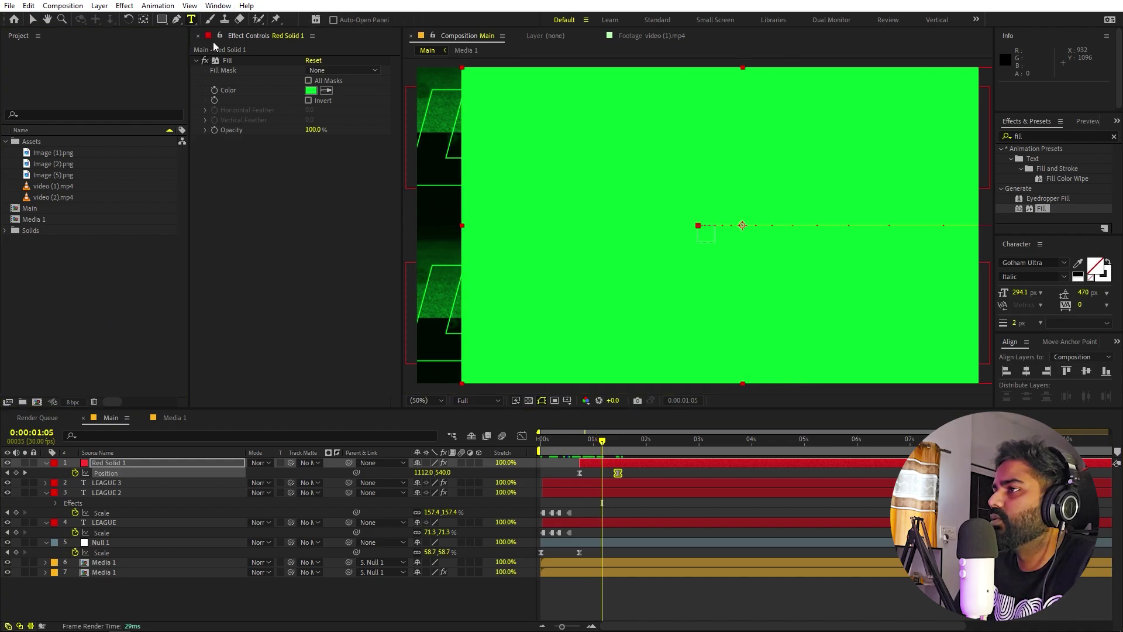
click(668, 594)
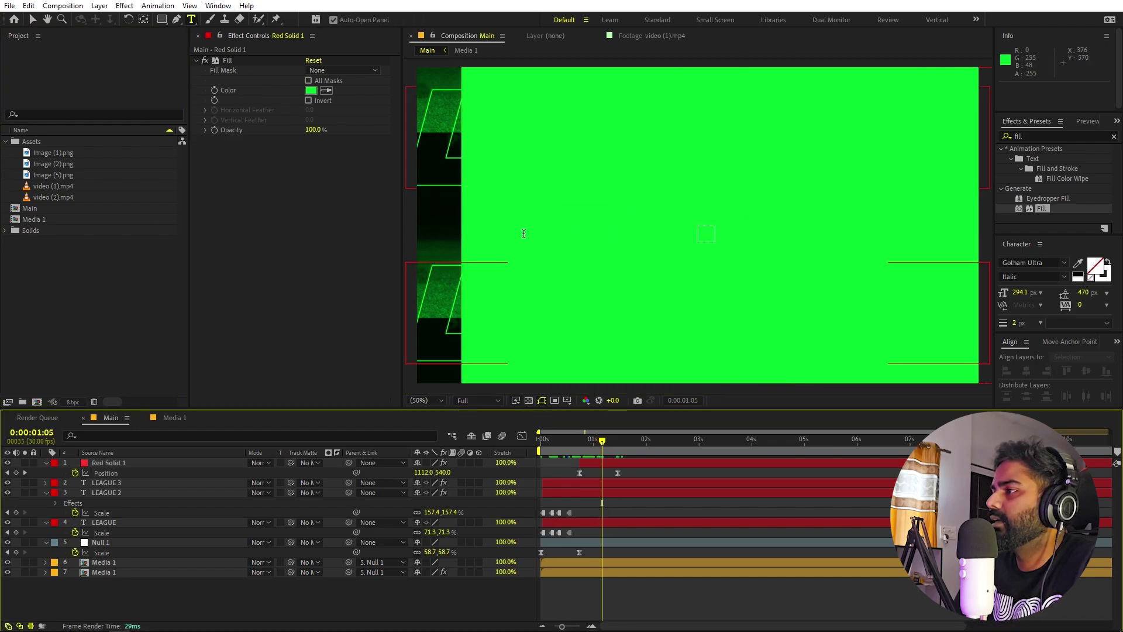
click(447, 225)
text(GAME)
key(ctrl+a)
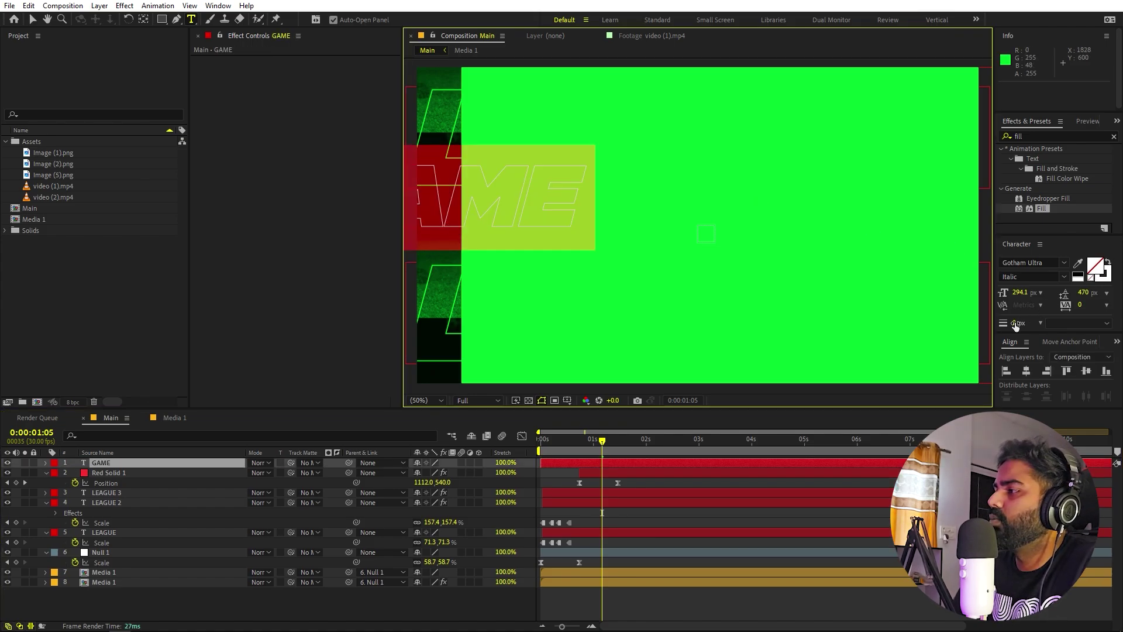
Set the GAME text's stroke width to 0 px and its fill colour to black, 000000
drag(1015, 326, 698, 342)
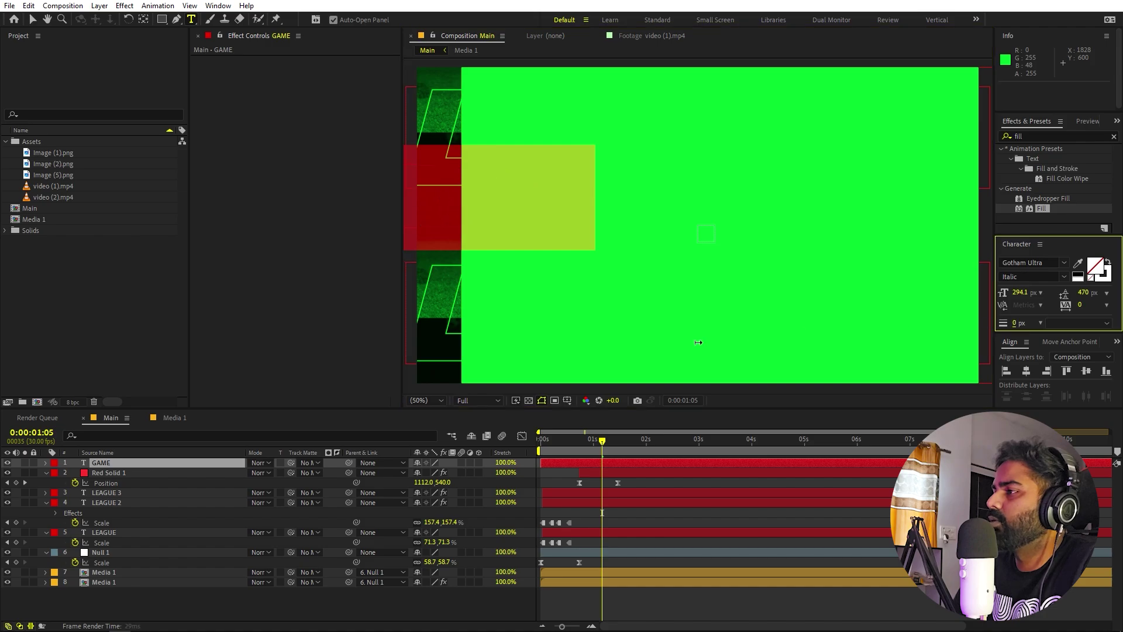
click(1096, 266)
drag(134, 381, 42, 445)
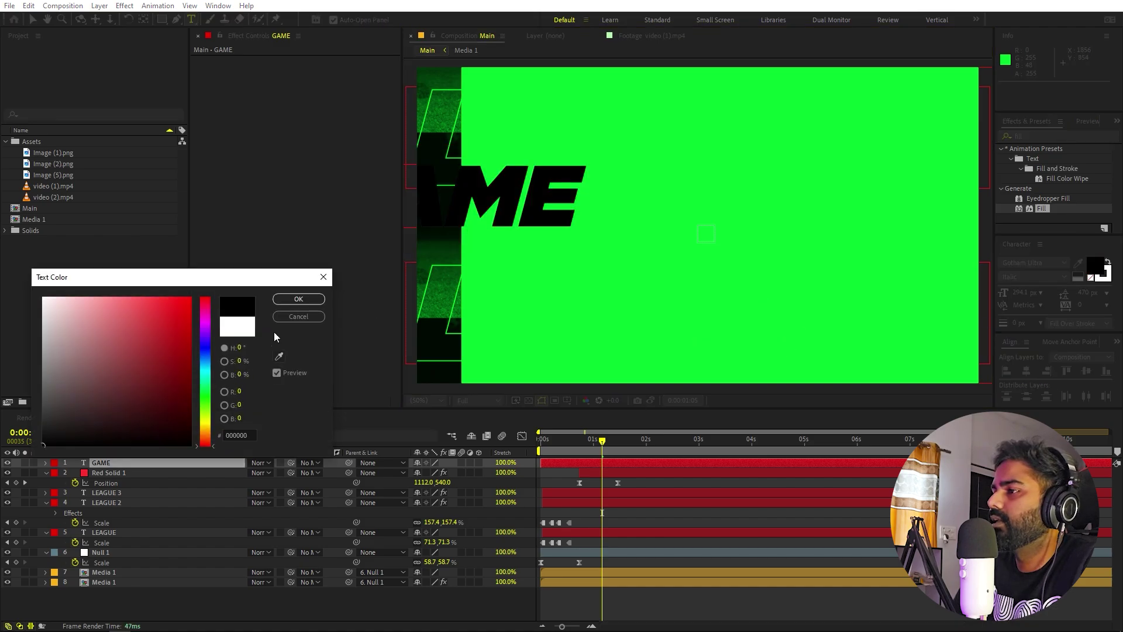
click(298, 300)
Centre GAME and its anchor point in the composition and scale the text up to about two-thirds of the frame width
click(1030, 370)
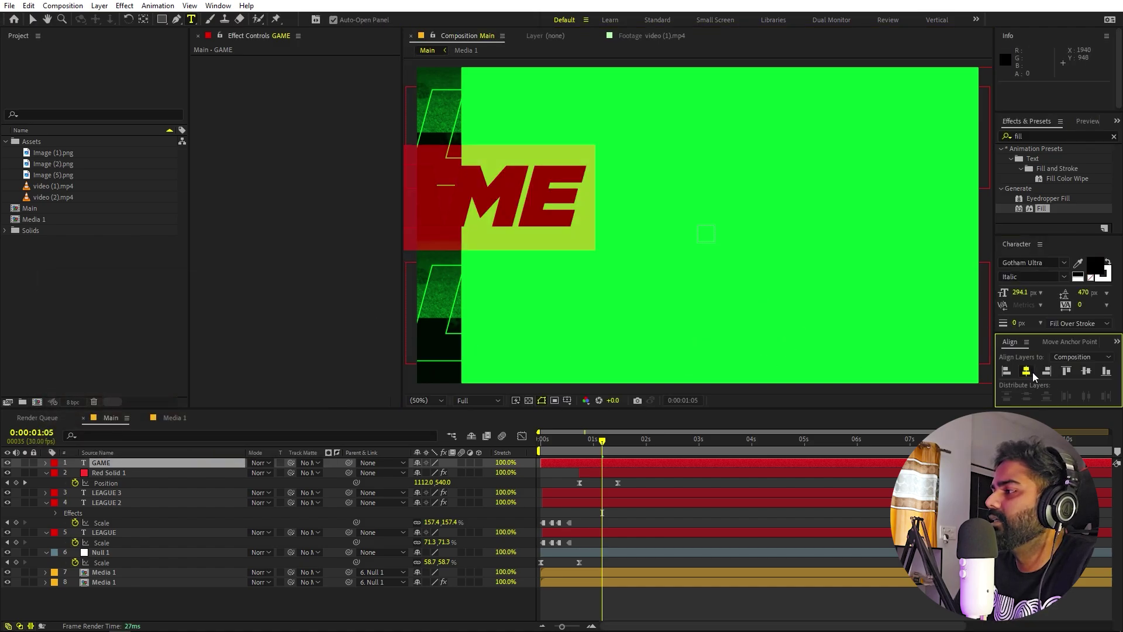
click(1086, 370)
click(144, 21)
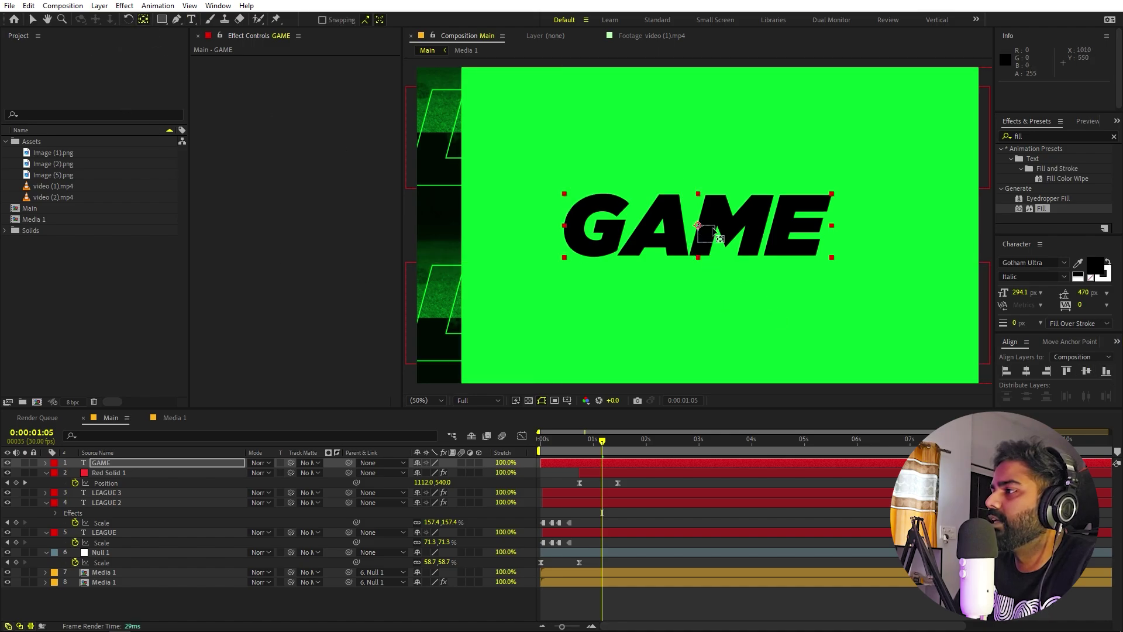
key(s)
drag(427, 475, 616, 467)
Start the GAME layer at 0:00:00:22 and animate its Position from -344, 540 there to 960, 540 at 0:00:01:14
click(555, 463)
key(p)
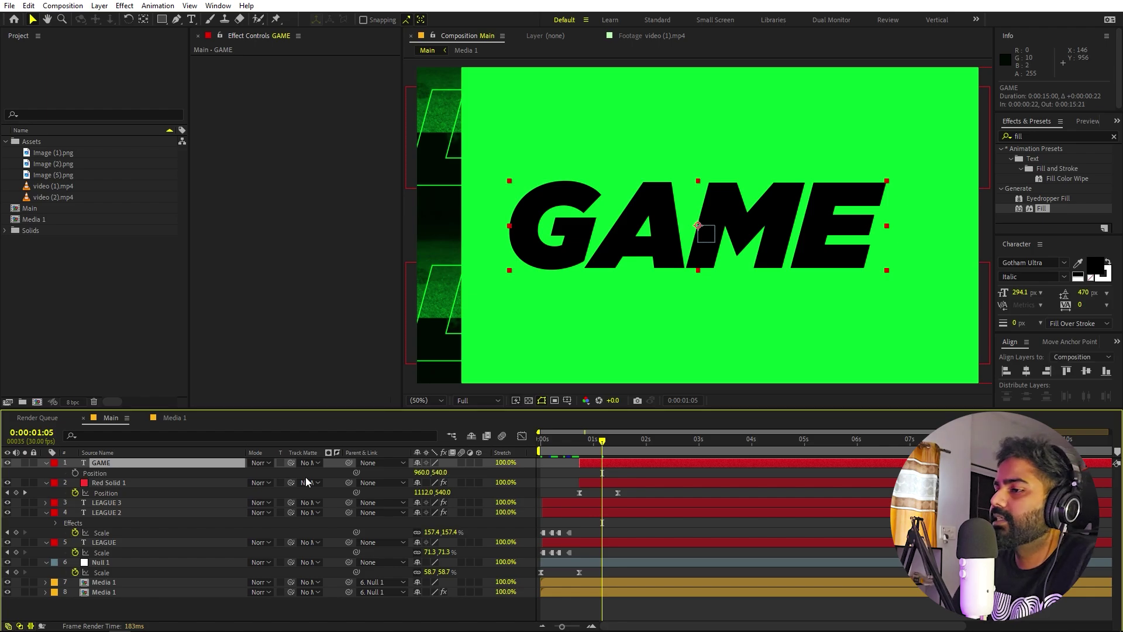
click(75, 473)
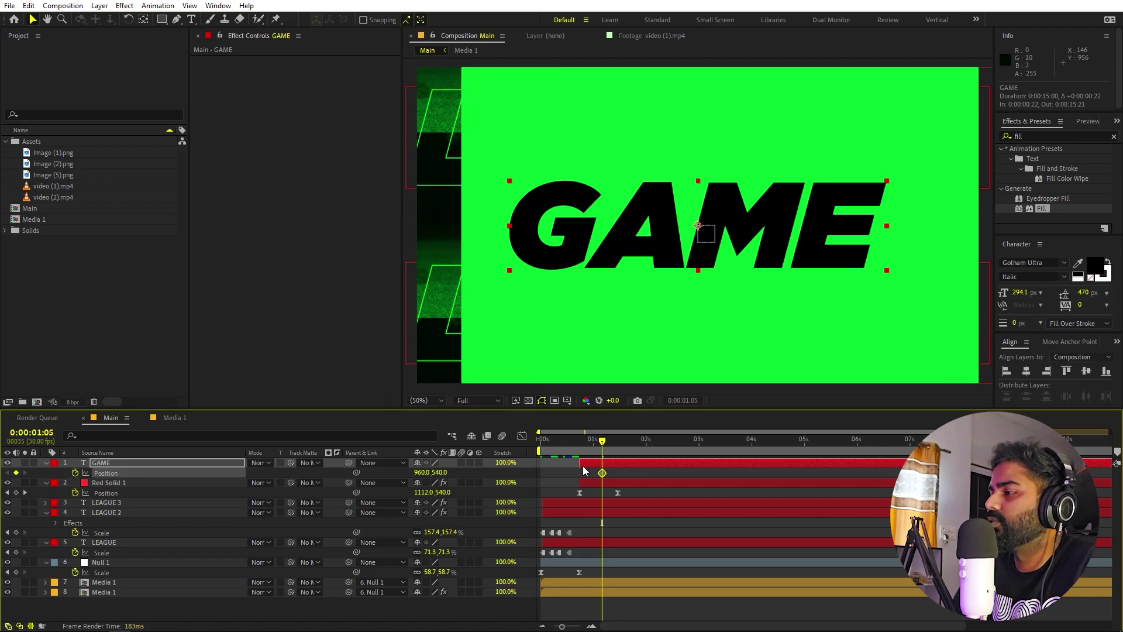
click(602, 474)
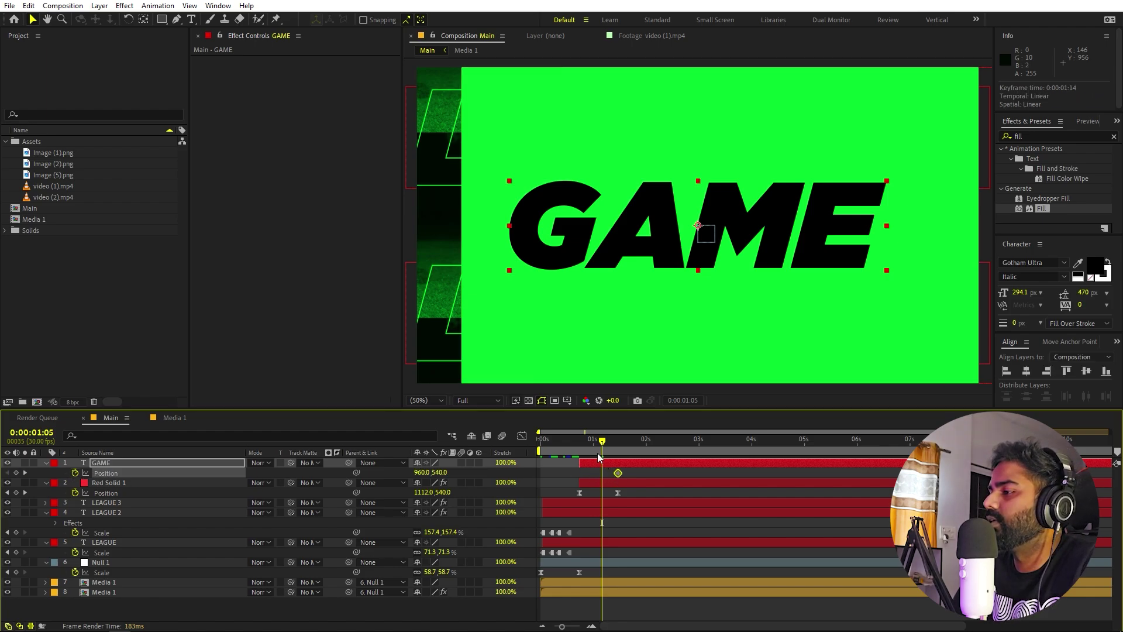
drag(598, 457, 585, 458)
drag(694, 240, 364, 246)
Ease GAME's Position keyframes with an early speed peak and check the slide-in, stopping at 0:00:00:28
drag(654, 472, 514, 484)
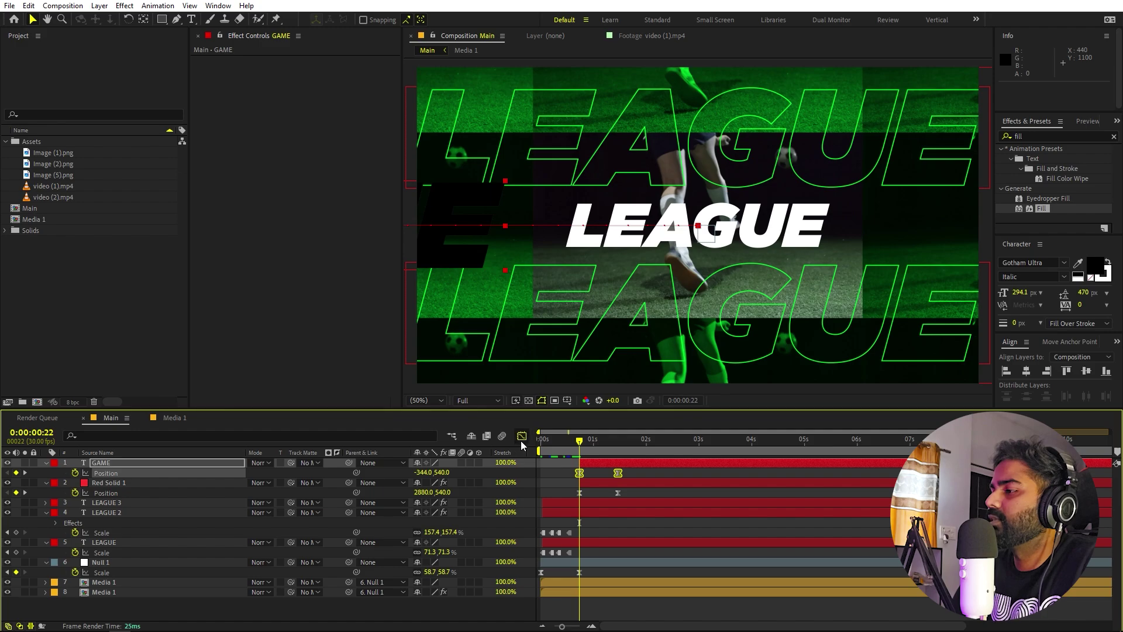
click(522, 436)
drag(612, 588, 583, 590)
key(space)
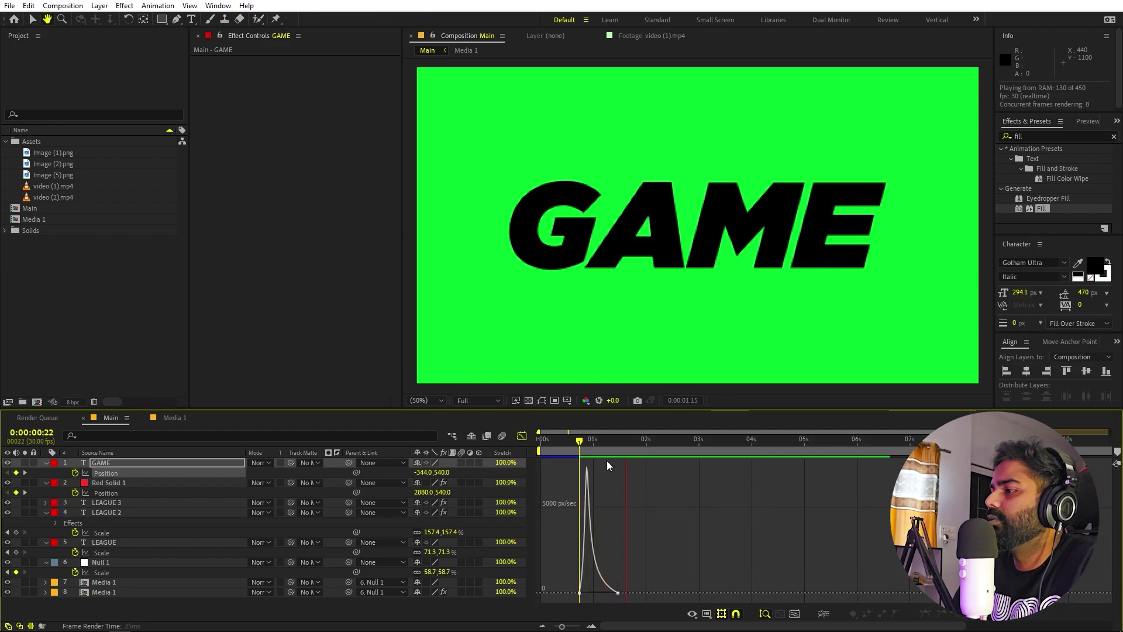
mouse_move(595, 450)
mouse_down()
mouse_move(588, 456)
mouse_move(592, 447)
mouse_up()
key(Page_Up)
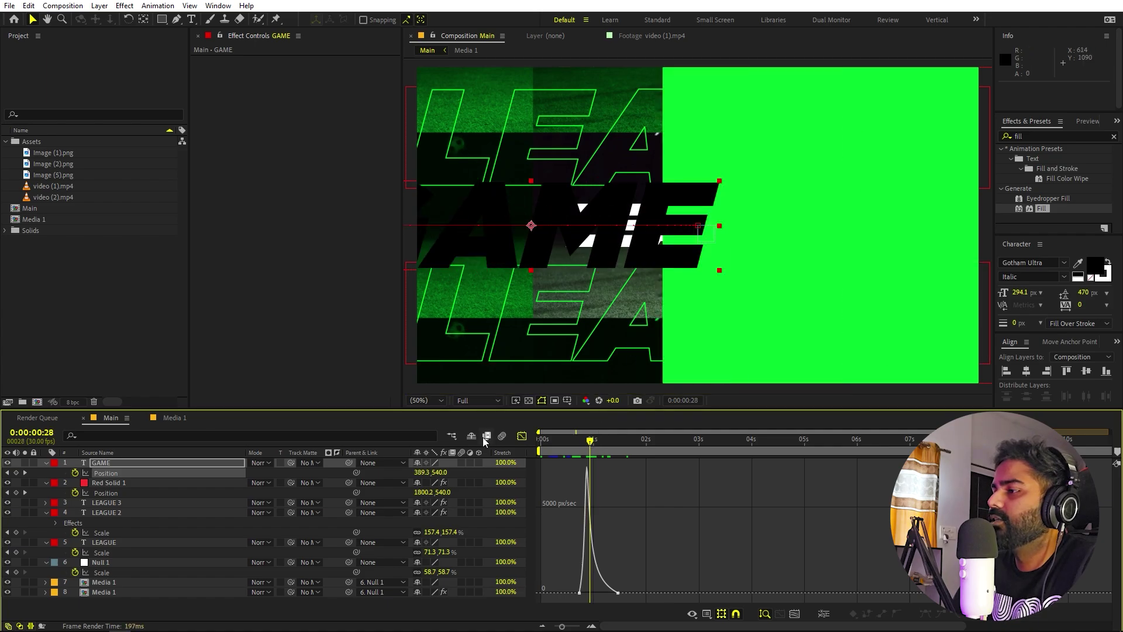
click(521, 437)
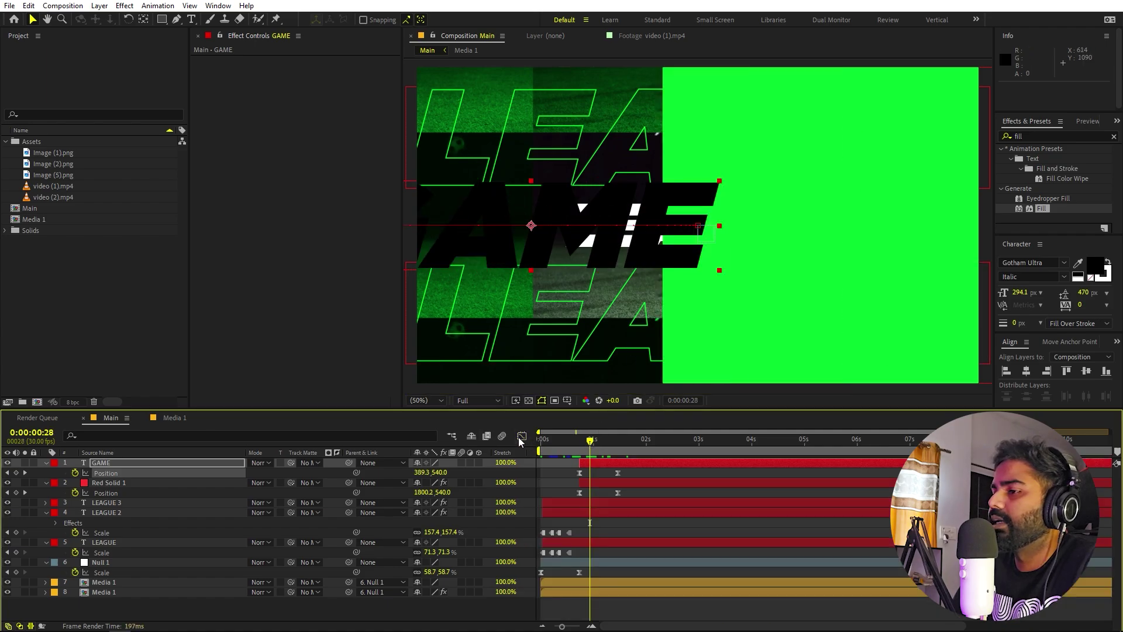
Set the green solid as the track matte of the GAME text layer
click(151, 463)
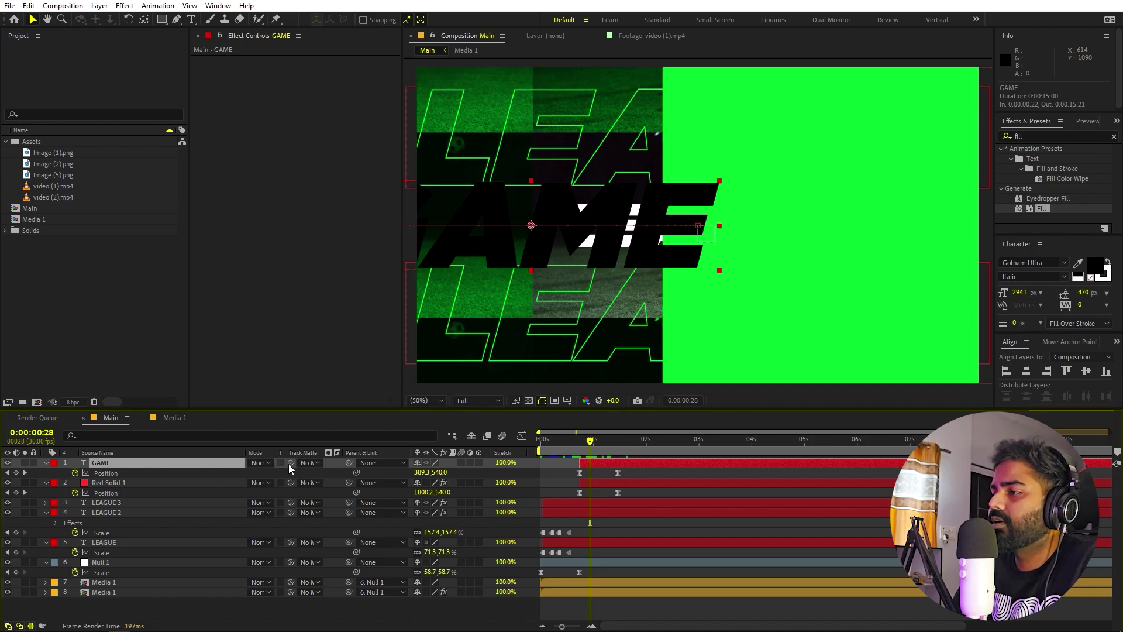
mouse_move(289, 466)
mouse_down()
mouse_move(156, 490)
mouse_move(303, 466)
mouse_up()
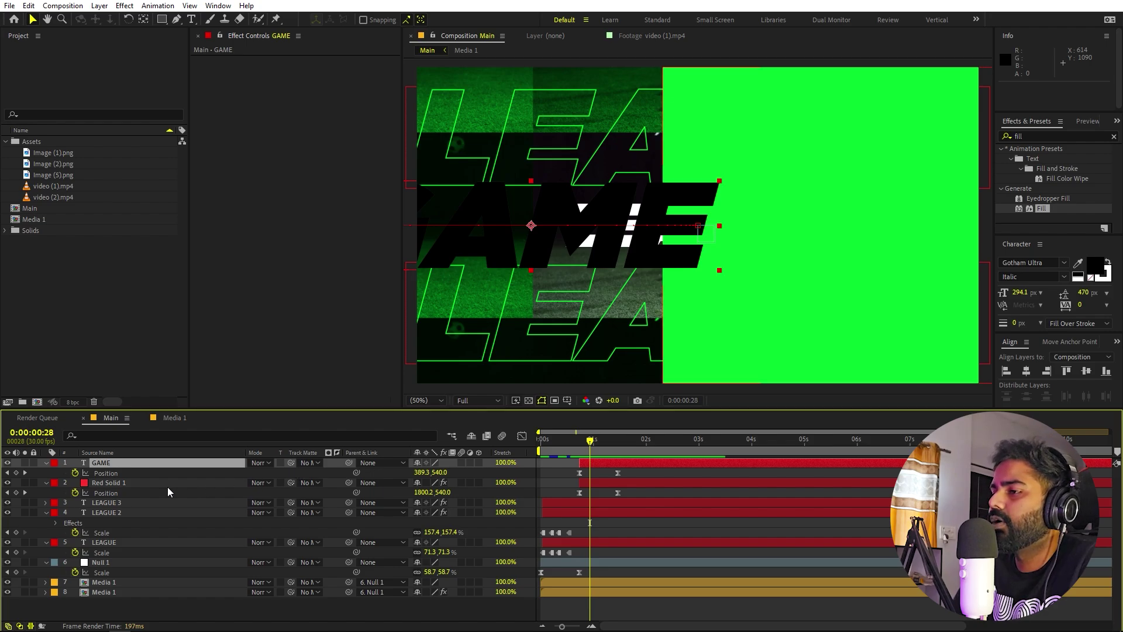
click(124, 482)
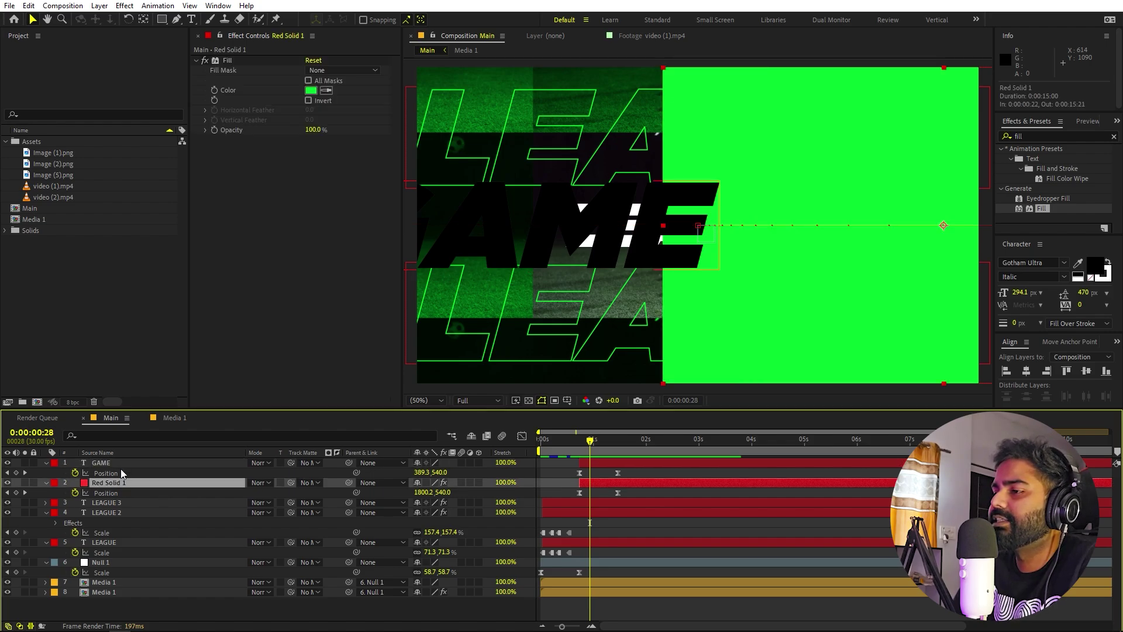
click(107, 463)
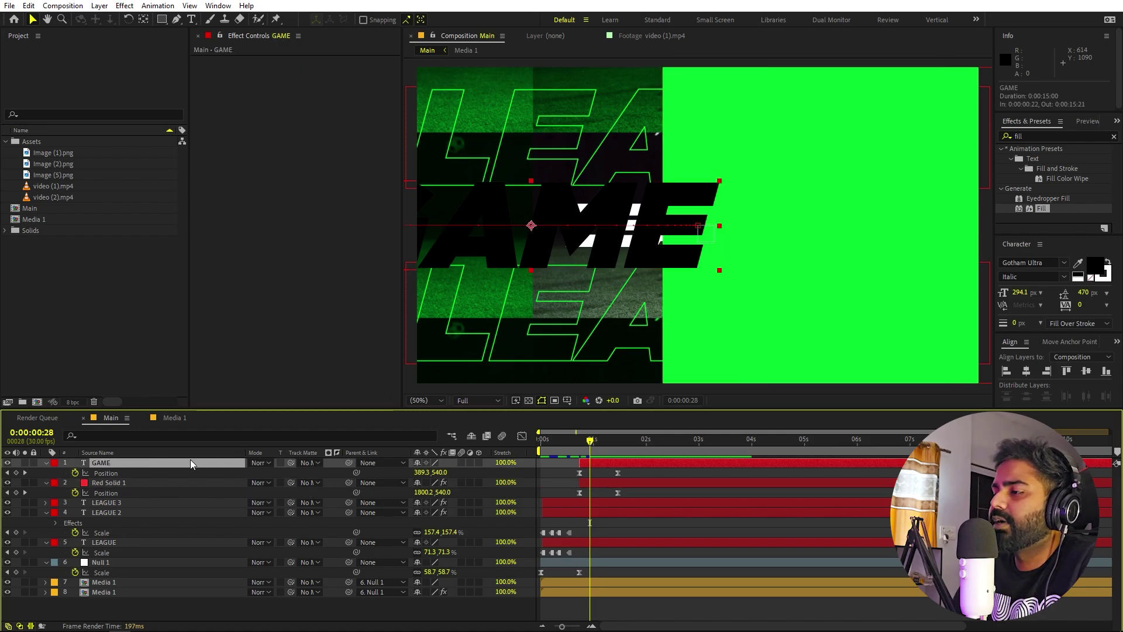
drag(291, 463, 106, 482)
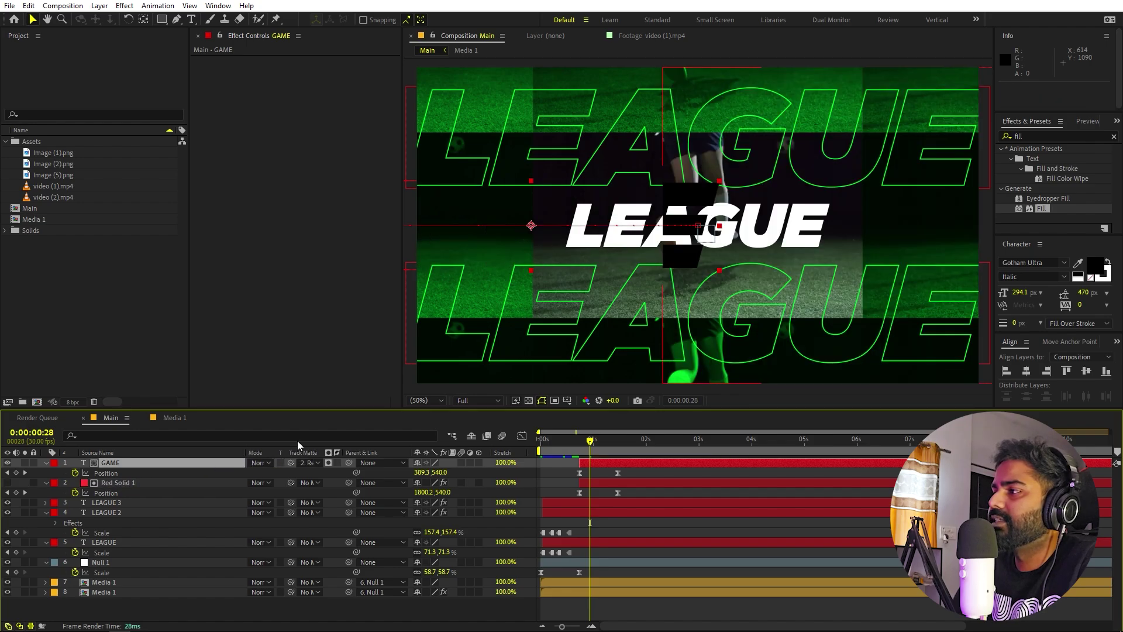
Show the green solid layer again, preview the GAME slide-in and park the playhead at 0:00:01:14
click(7, 482)
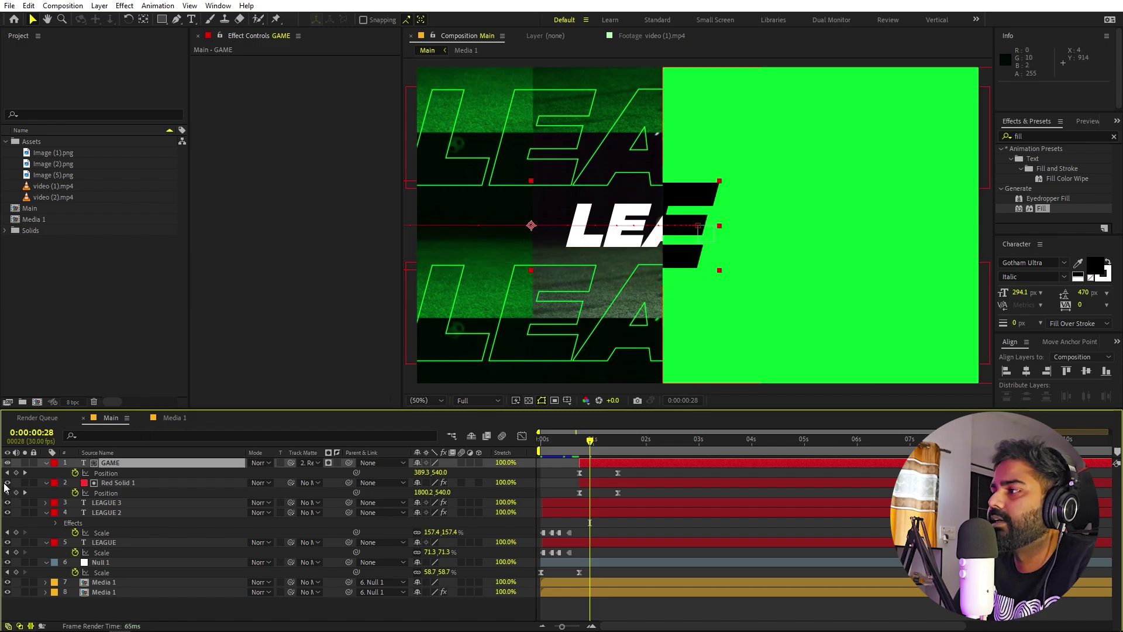
drag(586, 450, 616, 449)
key(space)
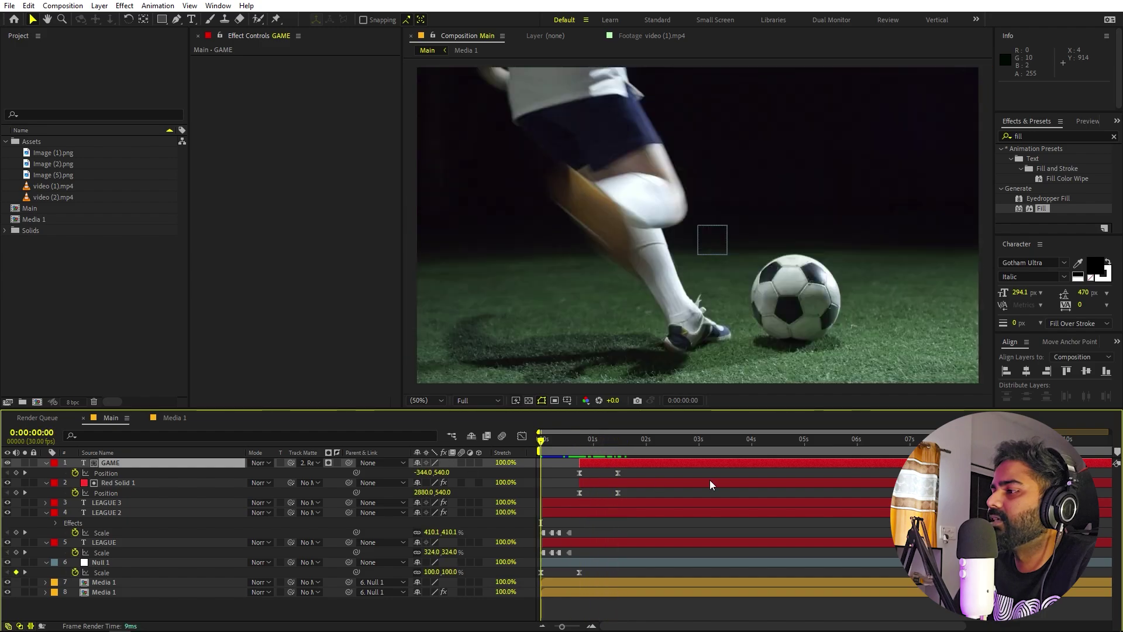
drag(606, 472, 621, 472)
key(j)
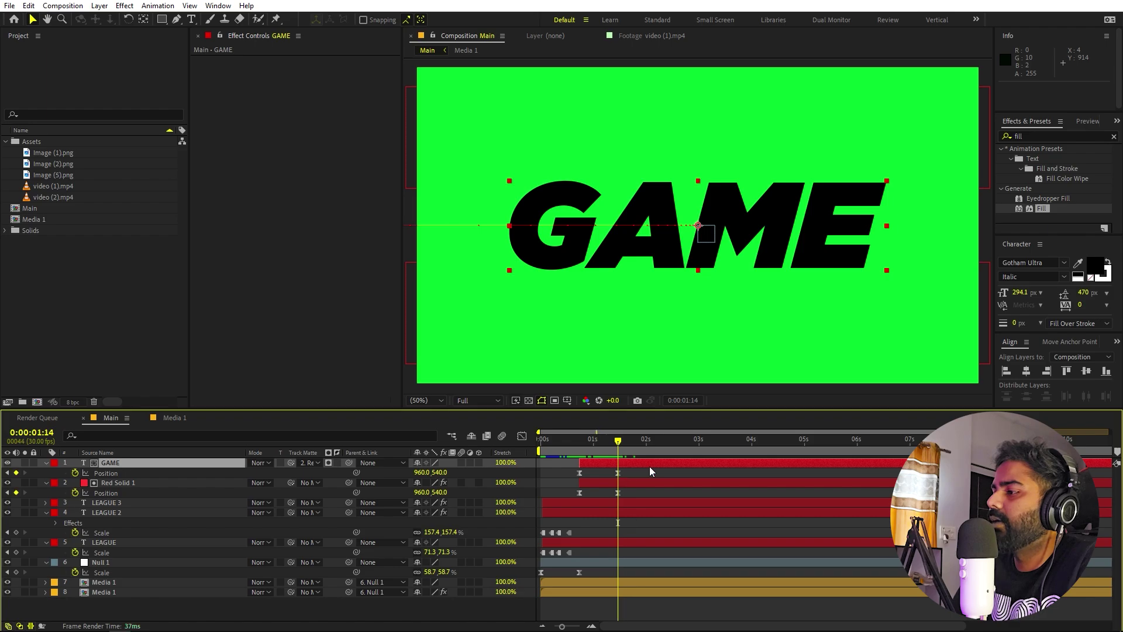
key(F2)
Create a new 1920x1080, 30 fps composition named Media 2 with a 15-second duration
click(50, 279)
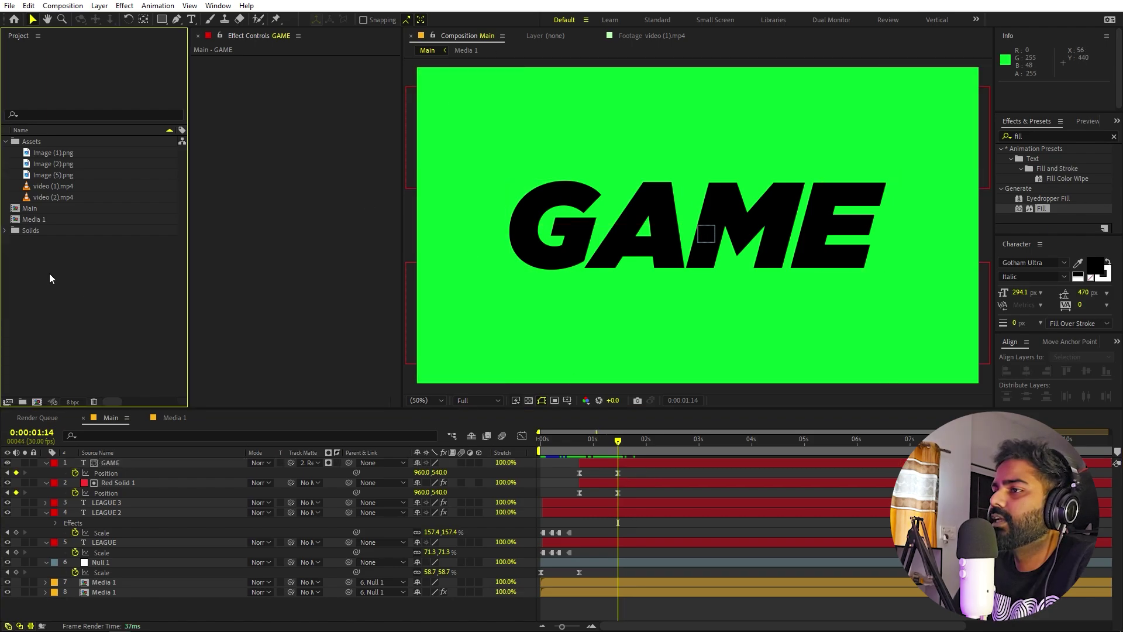
click(62, 6)
click(88, 22)
text(Med)
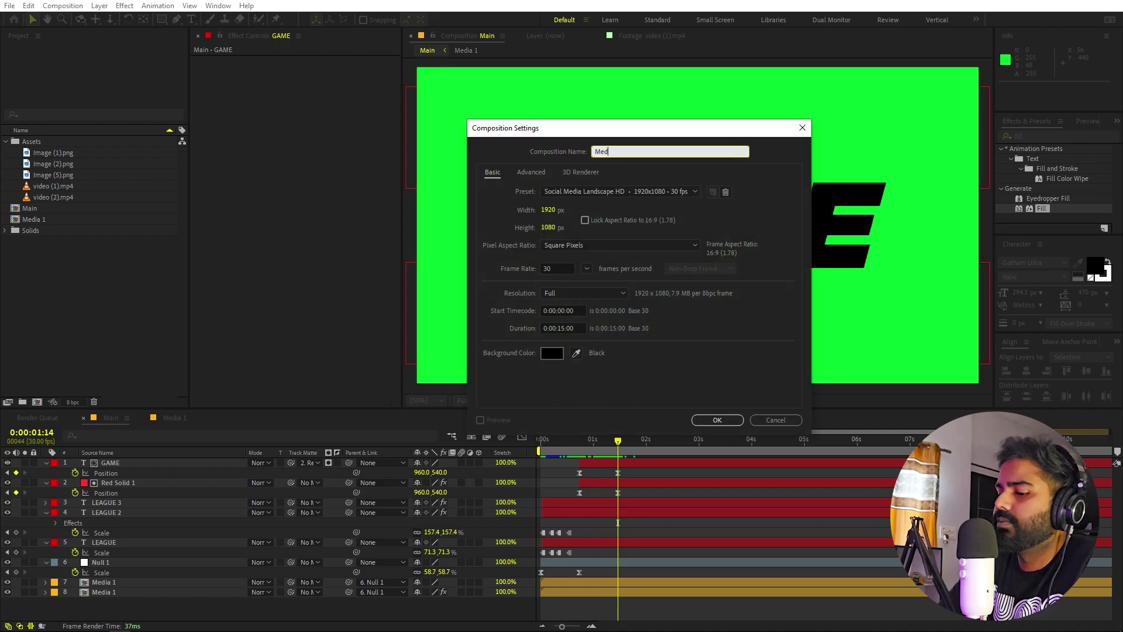
text(ia 2)
key(Return)
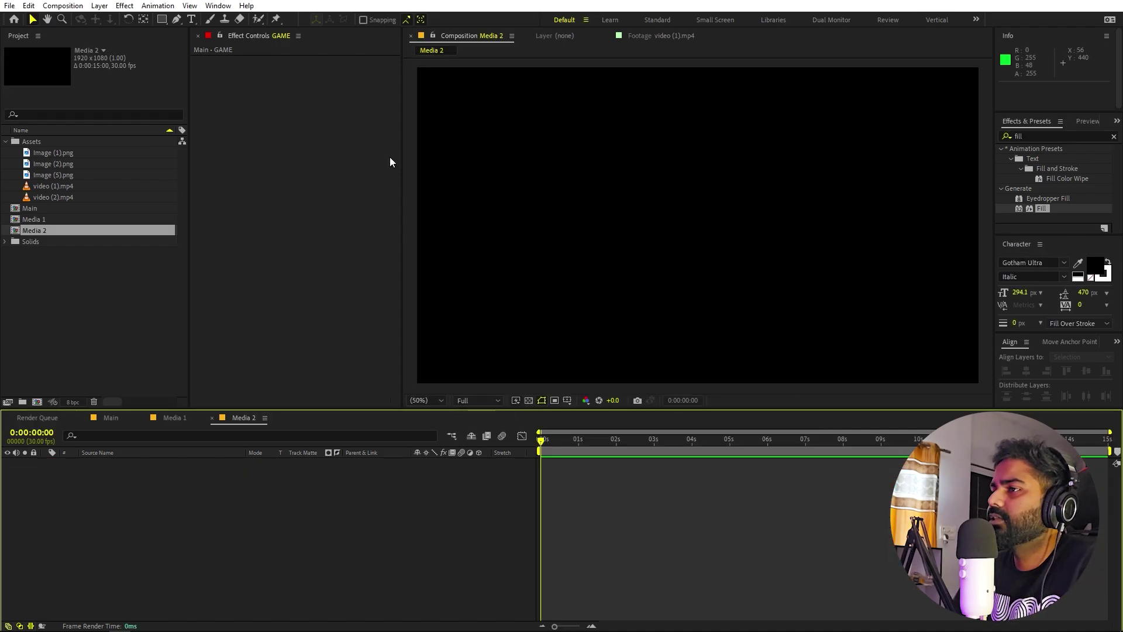
Place video (2).mp4 in the Media 2 composition and scale it to 51% to fit the frame
click(62, 197)
drag(55, 198, 100, 492)
scroll(659, 243, down, 2)
key(s)
drag(430, 472, 183, 506)
Shift the video (2).mp4 layer to begin at -0:00:02:05 and play back the runner's opening moments
drag(645, 462, 533, 476)
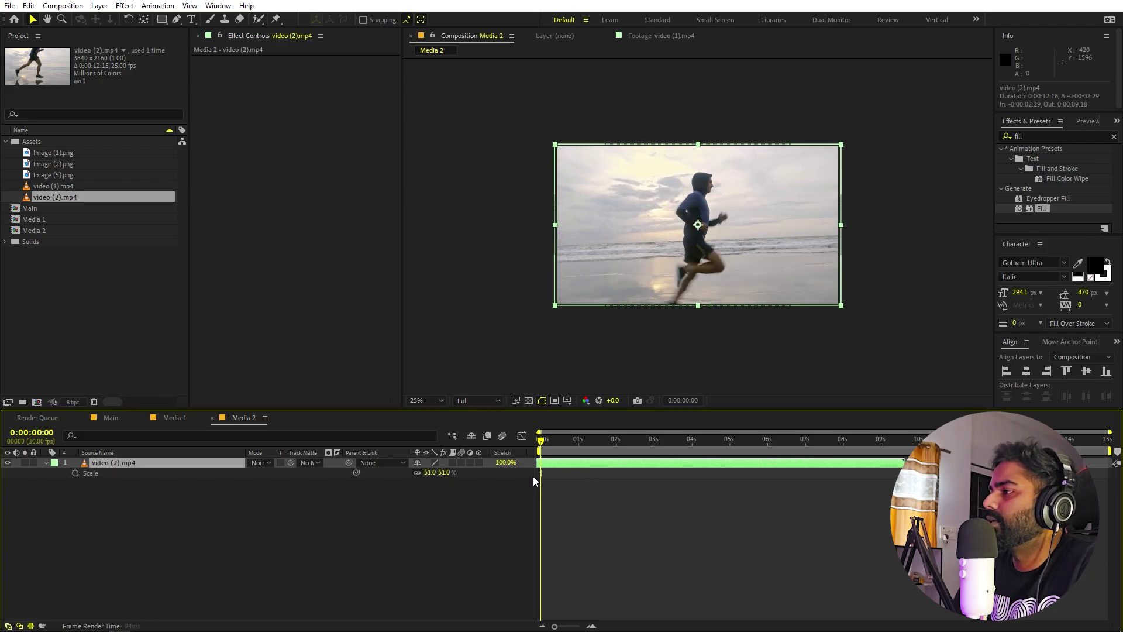
key(space)
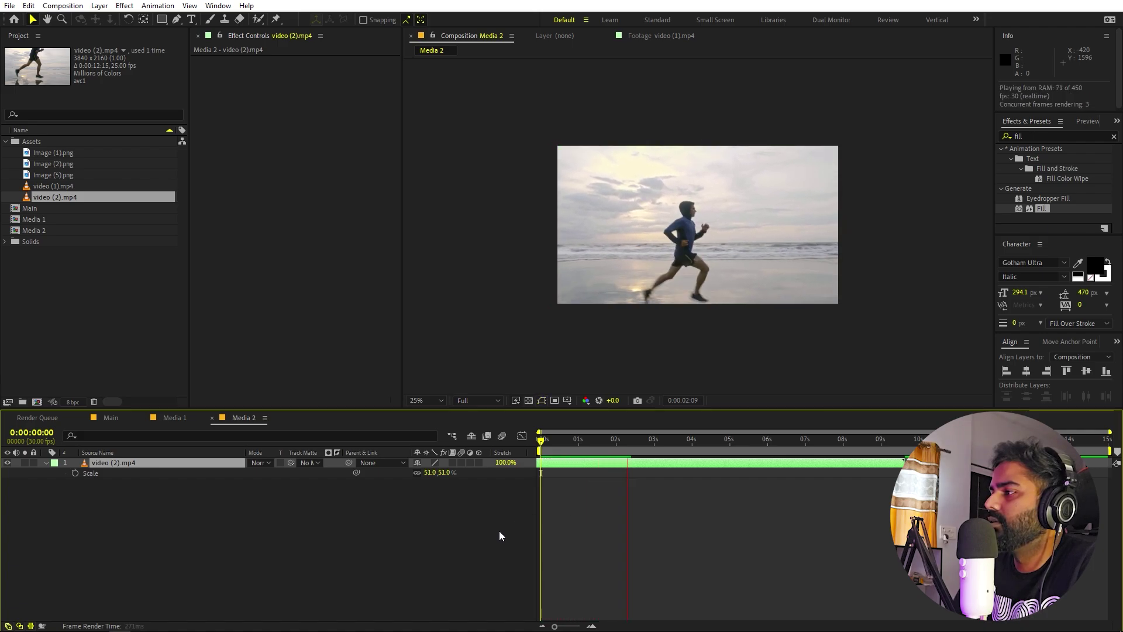
click(587, 466)
drag(585, 464, 670, 462)
key(Home)
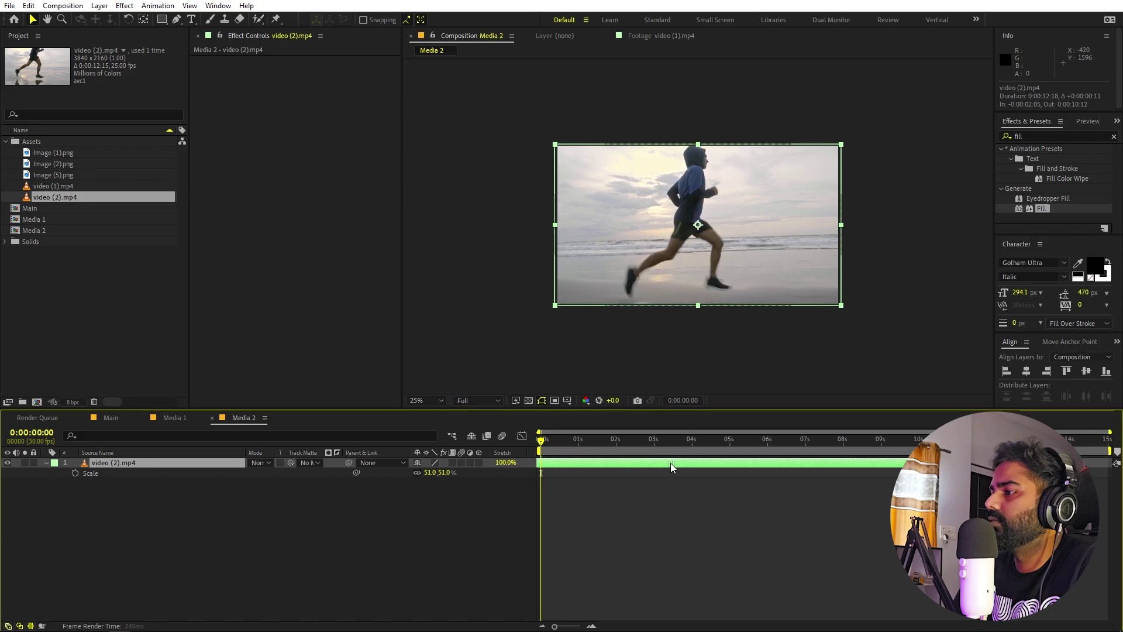
click(705, 512)
key(space)
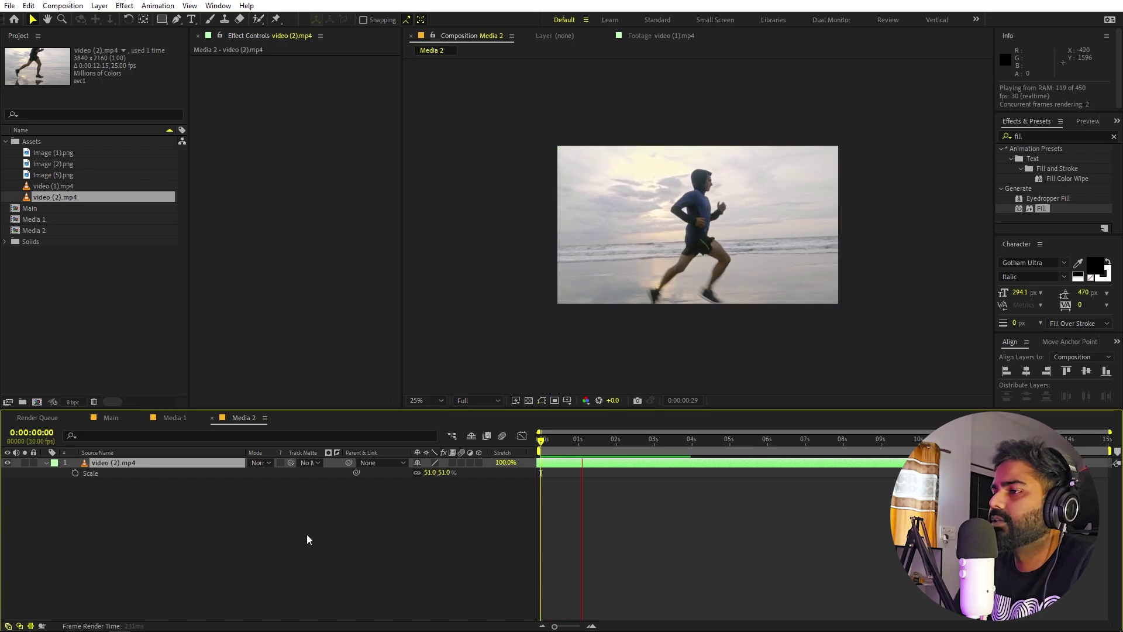
click(202, 462)
Return to the Main composition and add Media 2 as the top layer, starting at 0:00:02:18
click(110, 419)
click(115, 351)
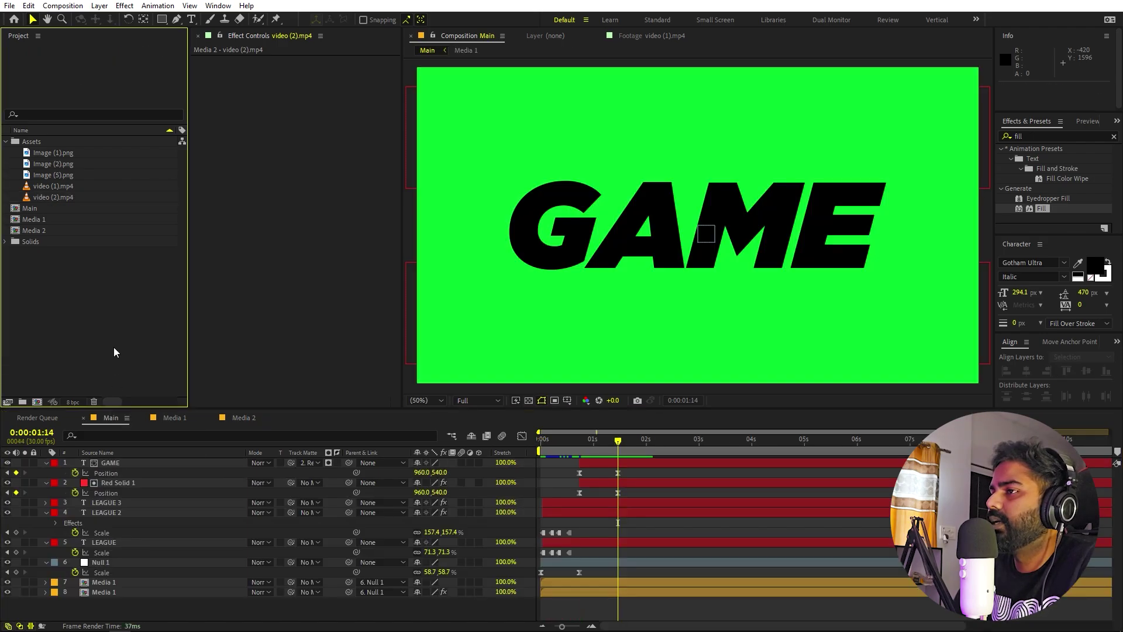
click(41, 228)
drag(42, 229, 688, 461)
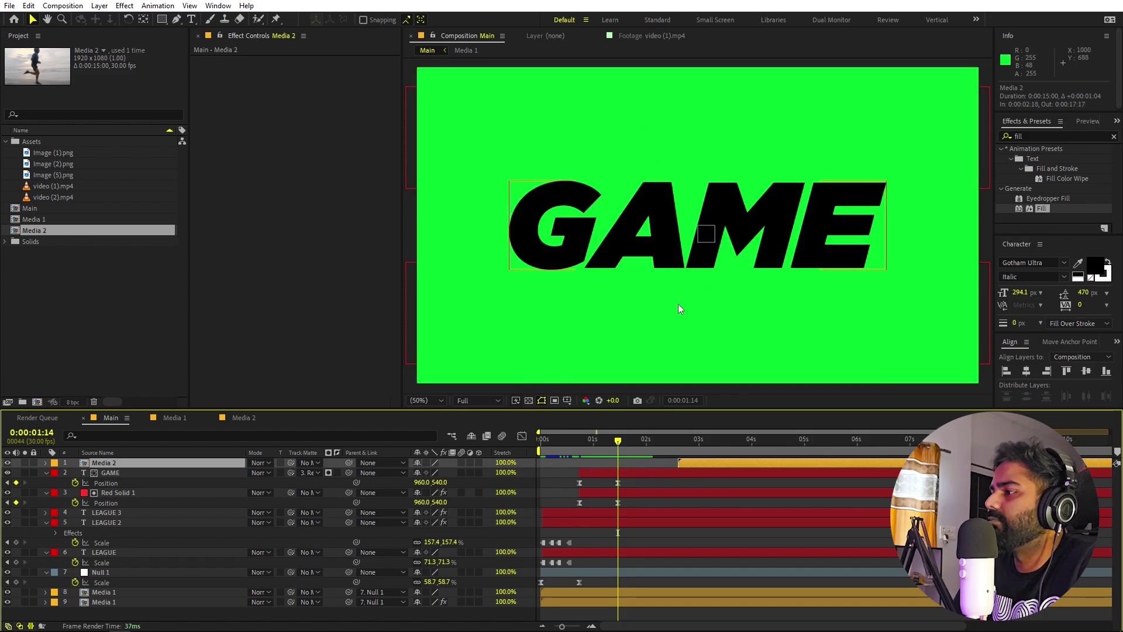
click(533, 457)
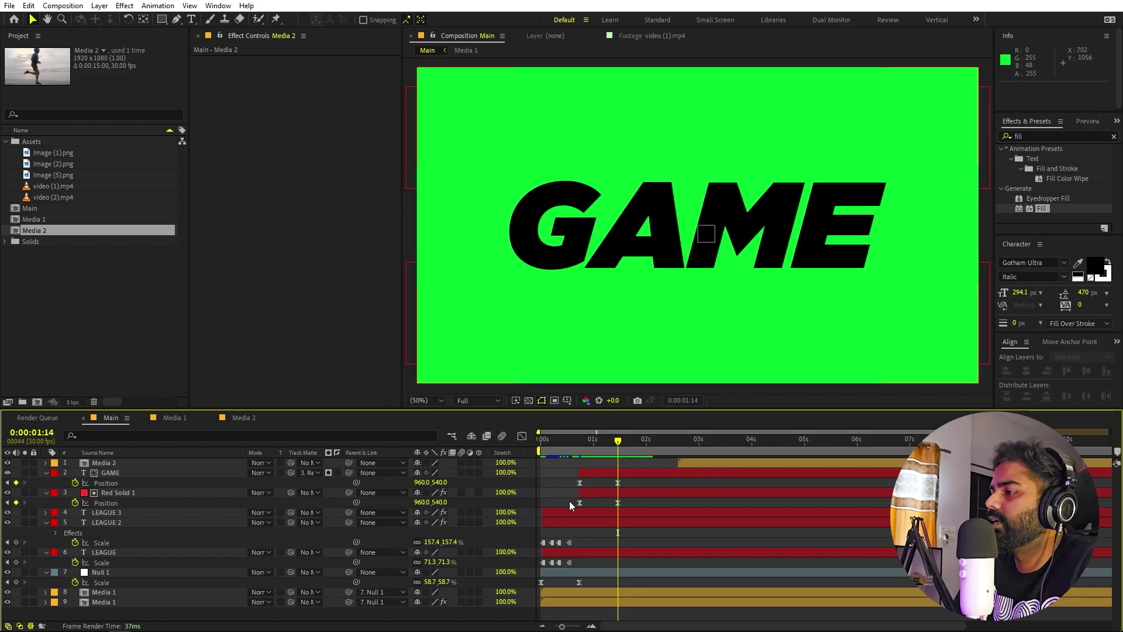
Add an adjustment layer at the top of Main and apply the Transform effect to it
click(99, 5)
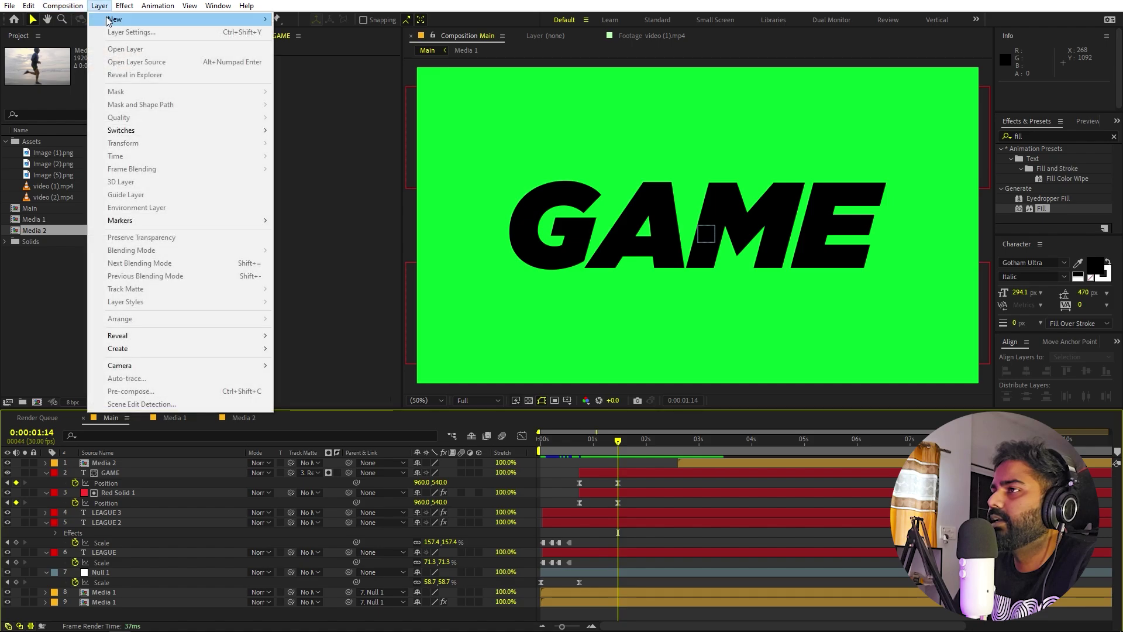
mouse_move(109, 21)
click(329, 97)
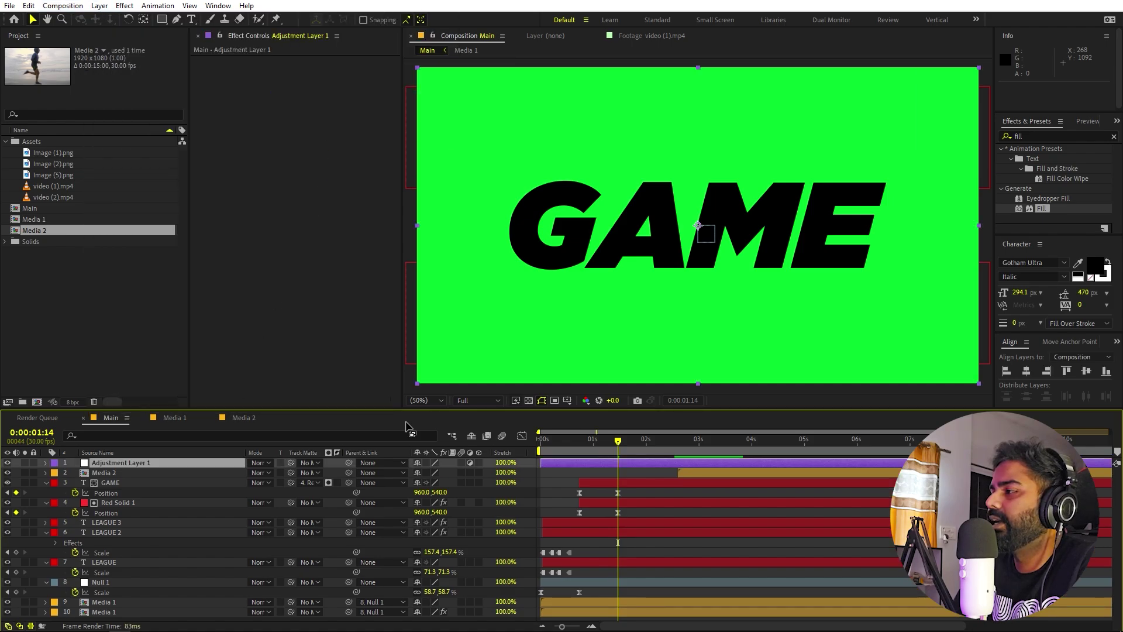
click(1053, 137)
text(tra)
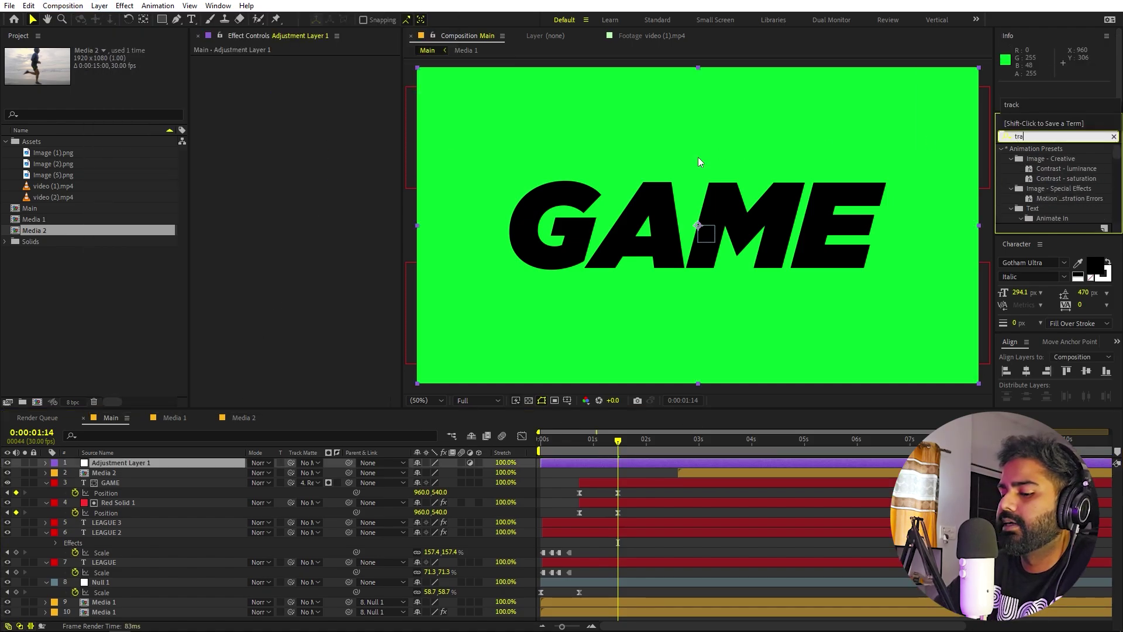
text(nsfor)
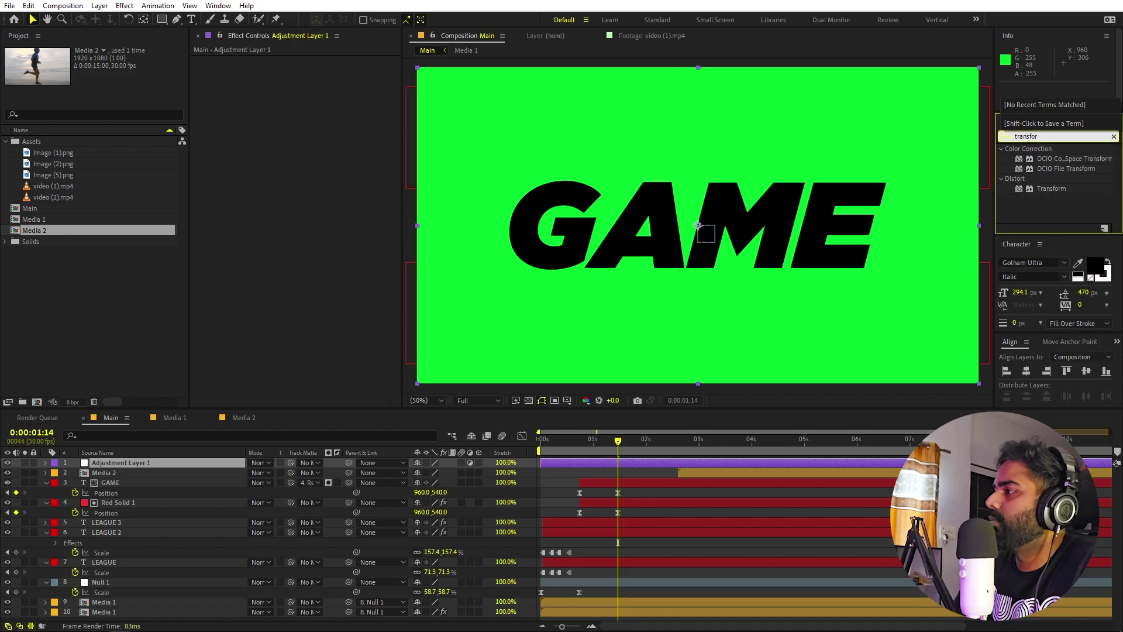
drag(1048, 189, 121, 463)
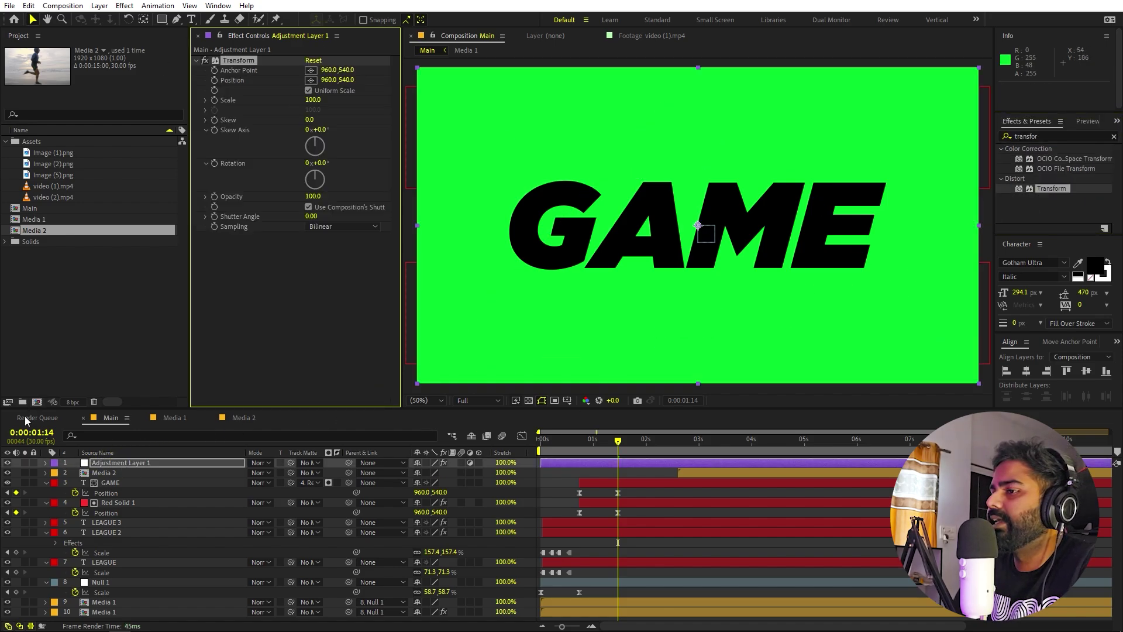
Hide the Transform adjustment layer and move Media 2 to start at 0:00:01:14
click(703, 475)
drag(676, 468, 629, 475)
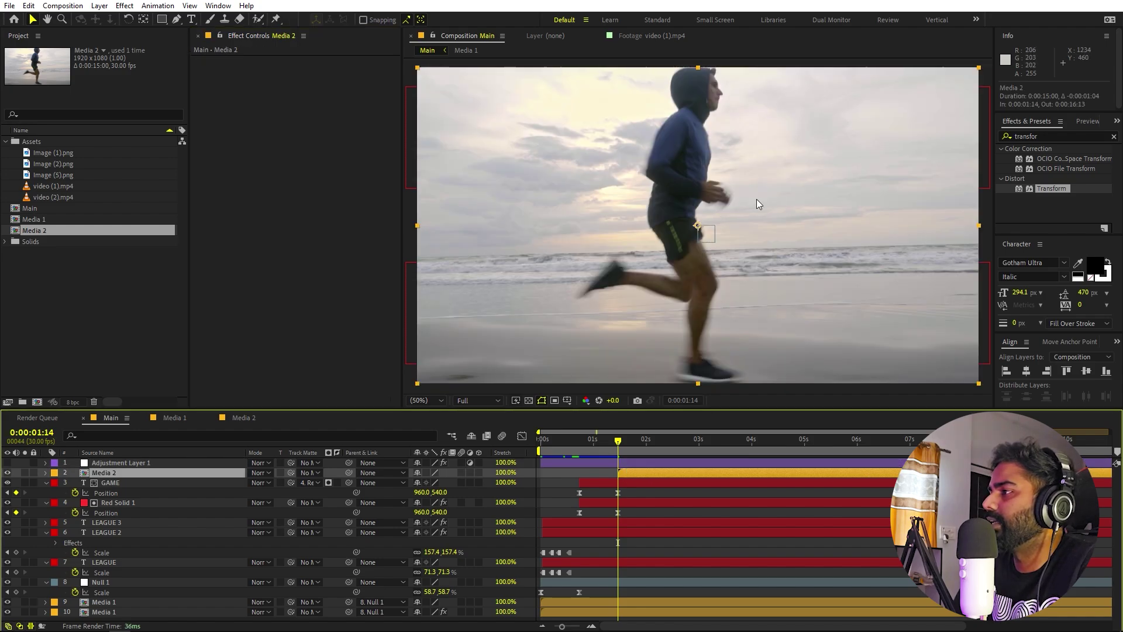
Add a second adjustment layer directly above Media 2 and move it to start at 0:00:01:14
click(572, 482)
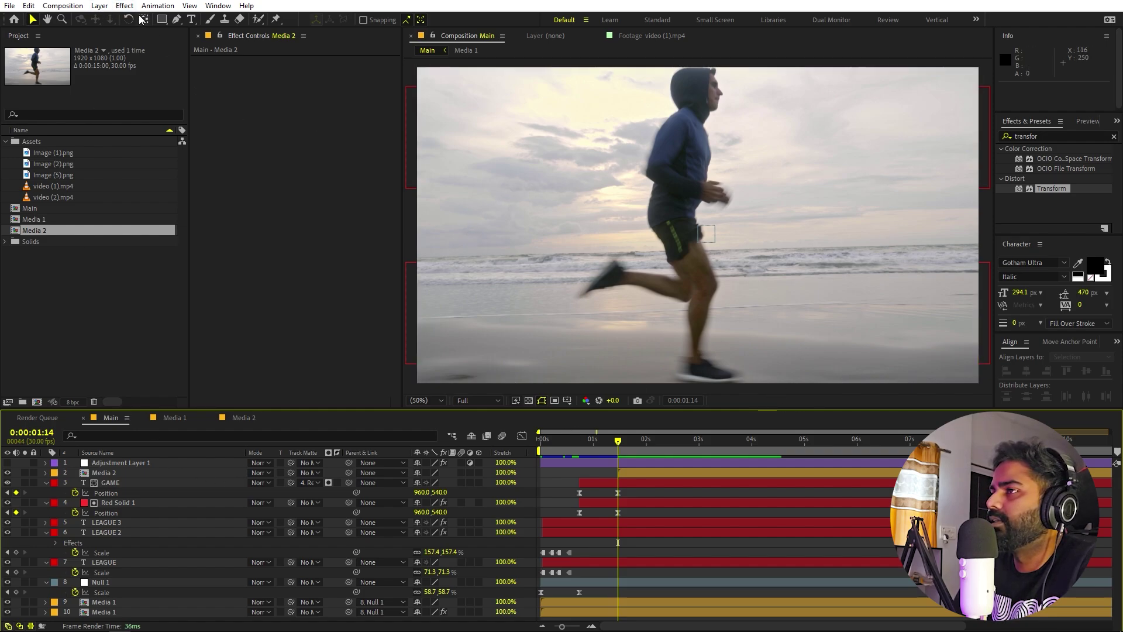
click(100, 6)
mouse_move(117, 19)
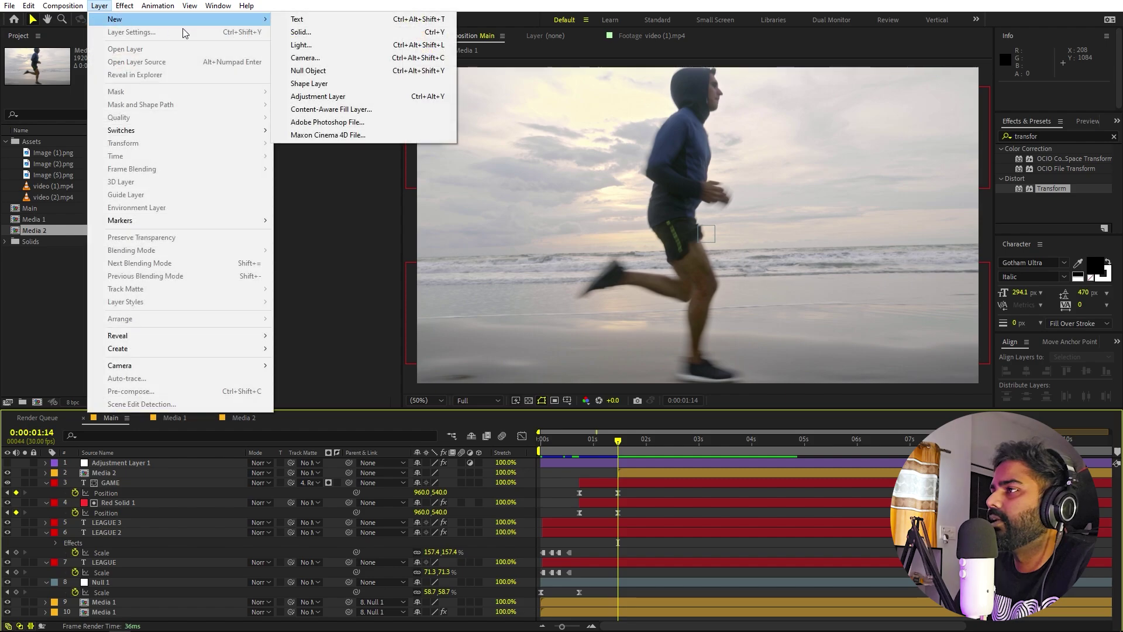
click(310, 100)
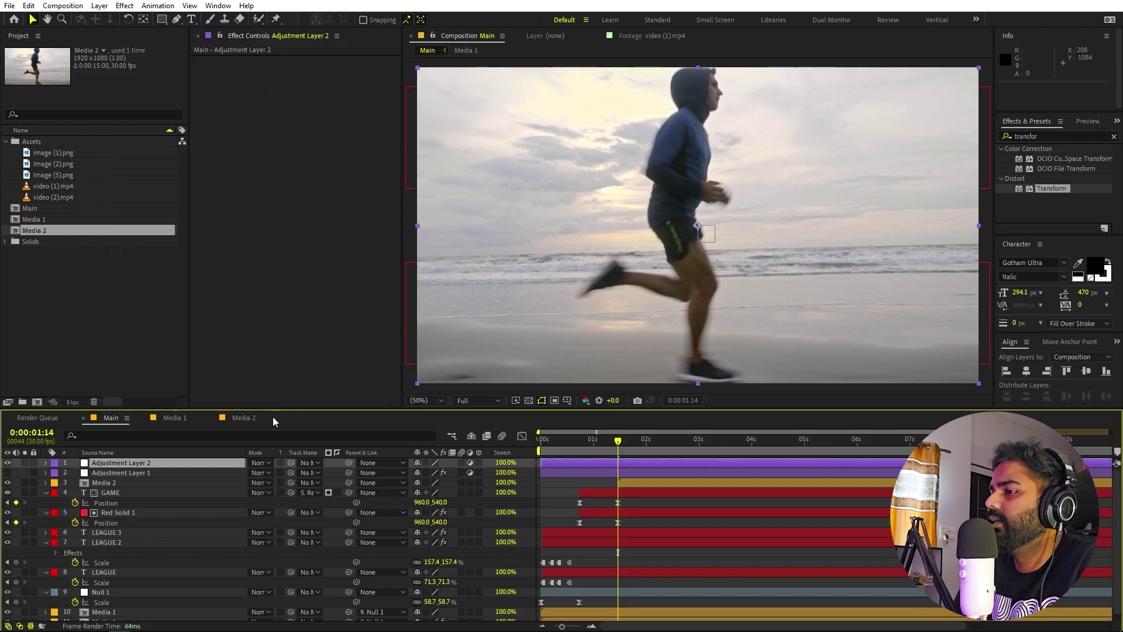
drag(100, 464, 105, 479)
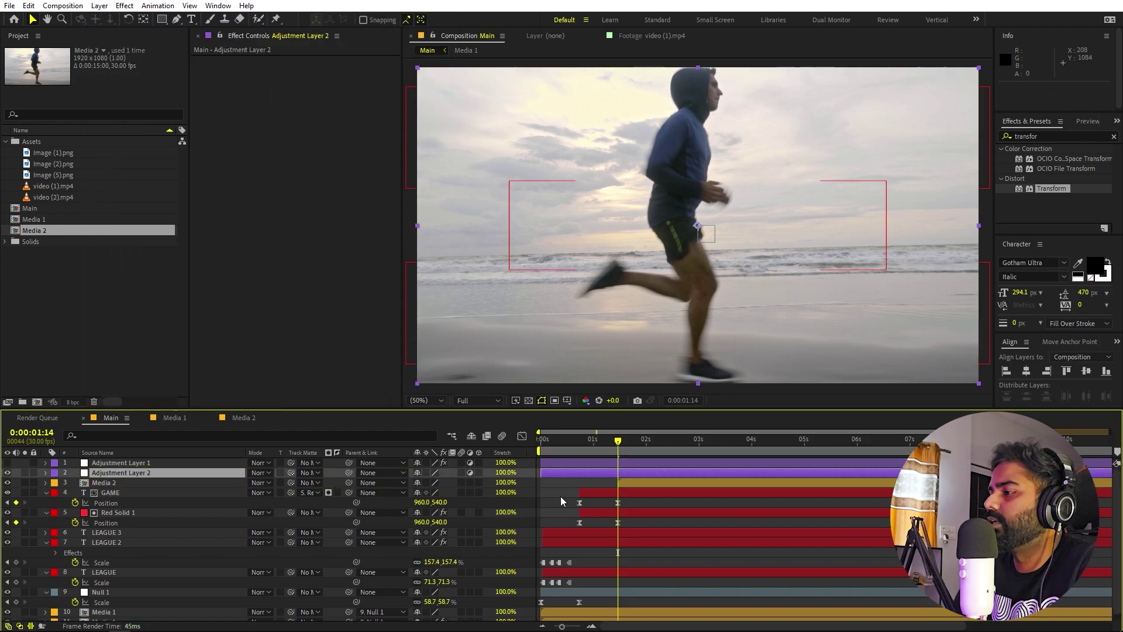
drag(562, 474, 644, 472)
Copy the black-to-green Tint effect from the bottom Media 1 layer onto Adjustment Layer 2
scroll(682, 499, down, 1)
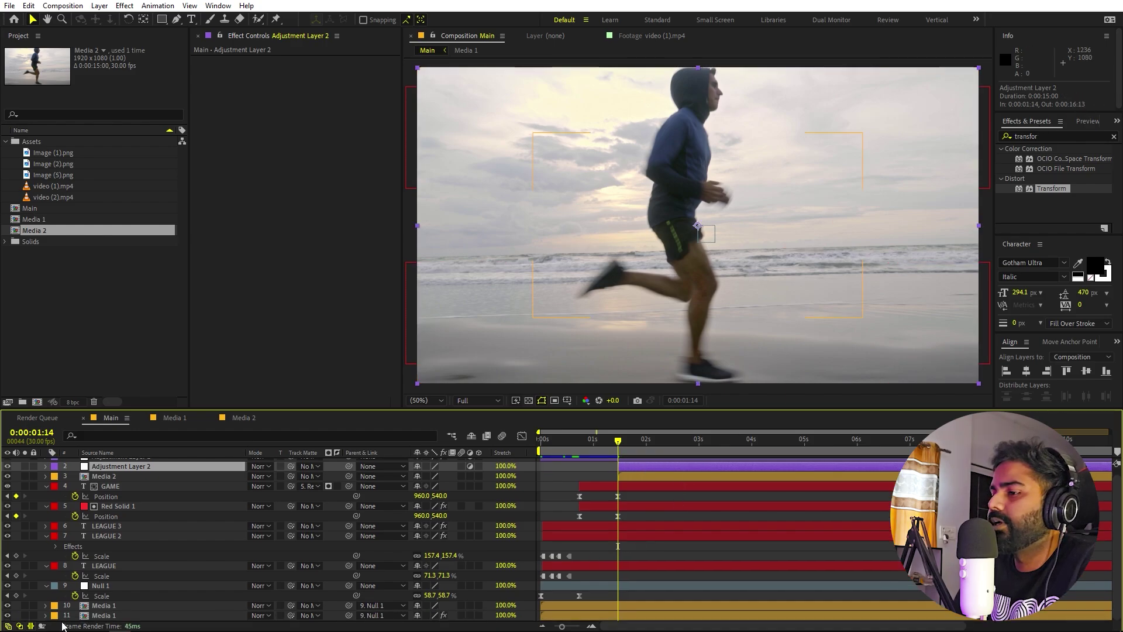
click(103, 615)
click(236, 172)
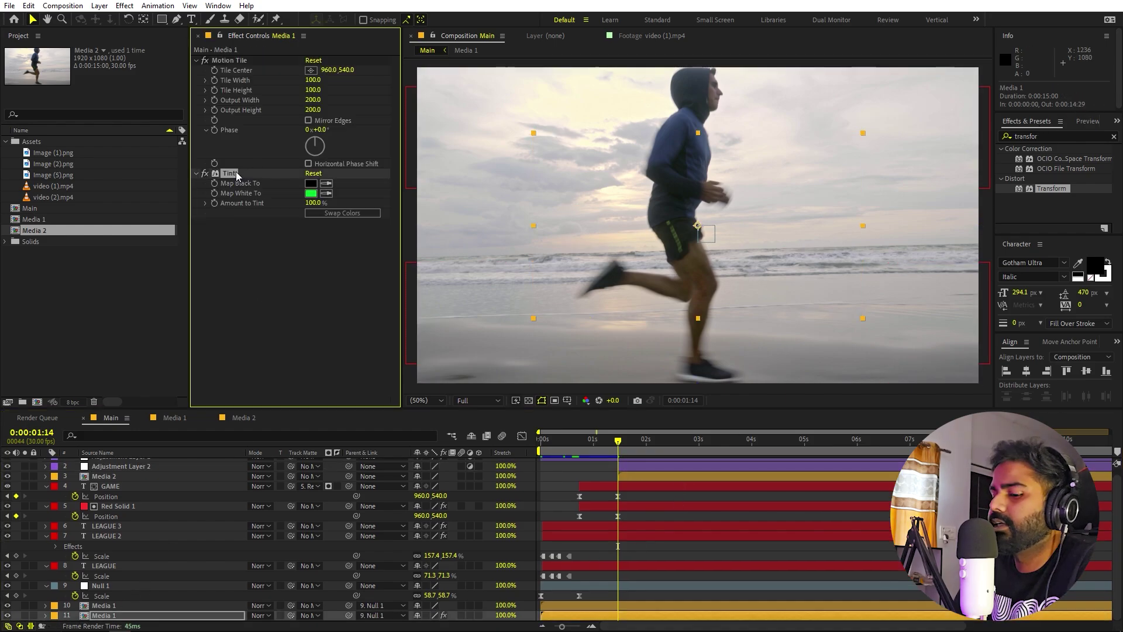
scroll(637, 494, up, 1)
key(ctrl+c)
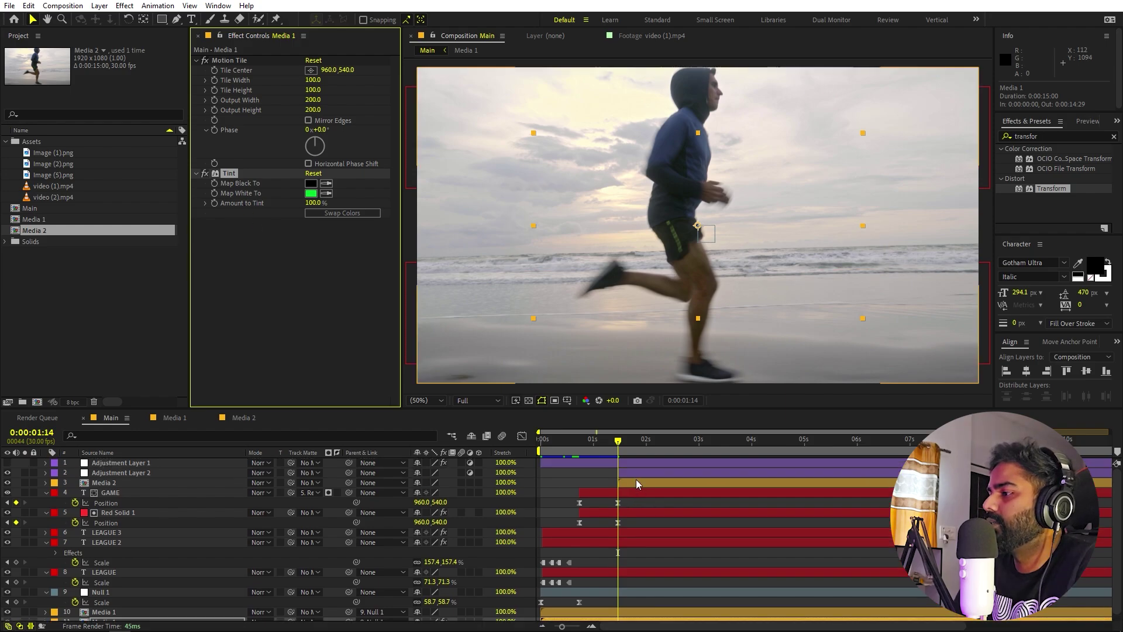
click(636, 471)
key(ctrl+v)
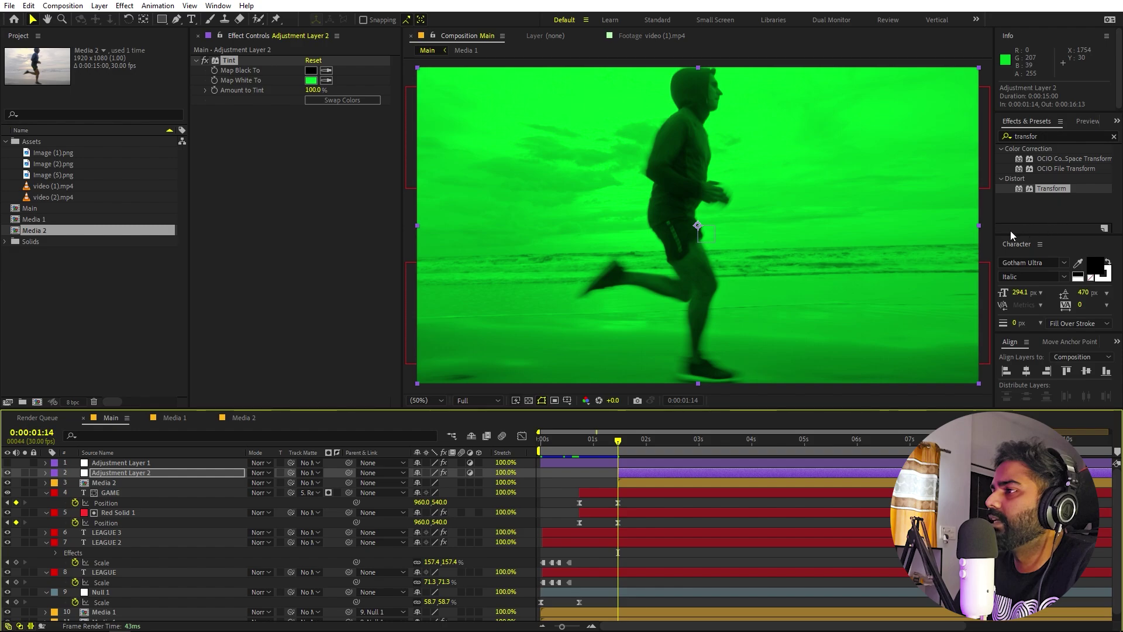
Draw a rectangular mask about 324 px tall across the full frame on Adjustment Layer 2 and centre it in the composition
click(163, 19)
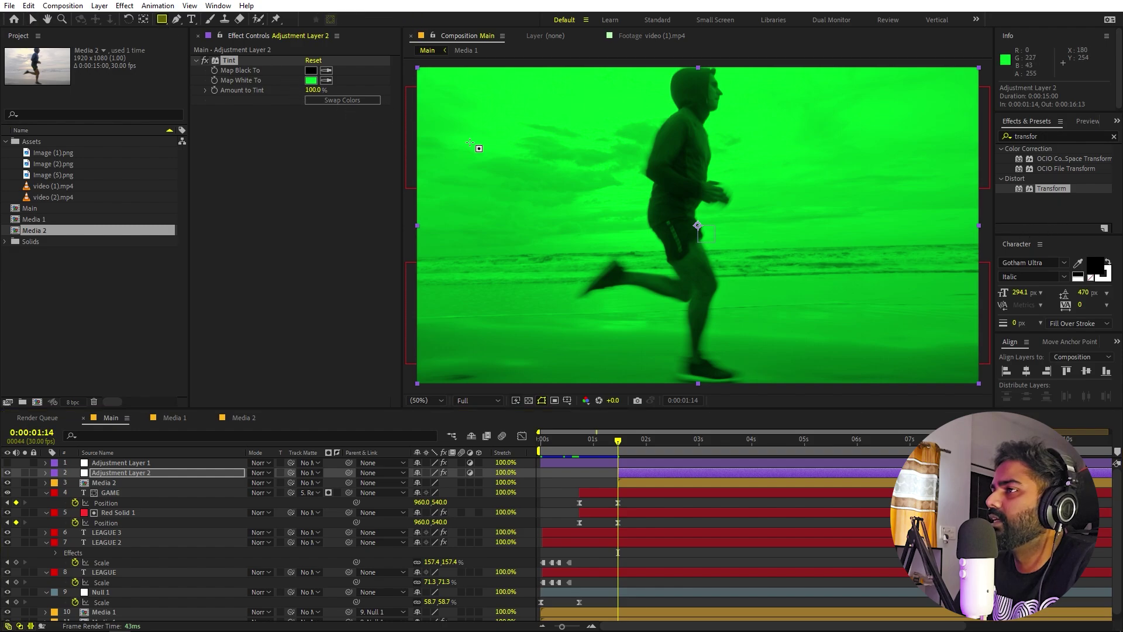
key(comma)
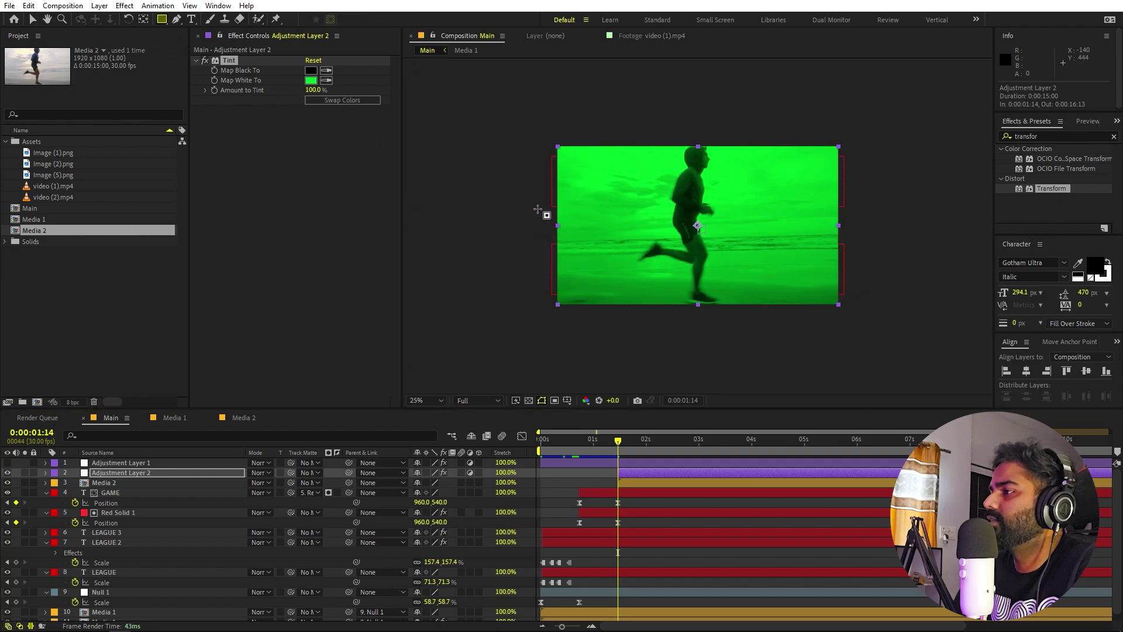
drag(556, 209, 843, 256)
click(1027, 372)
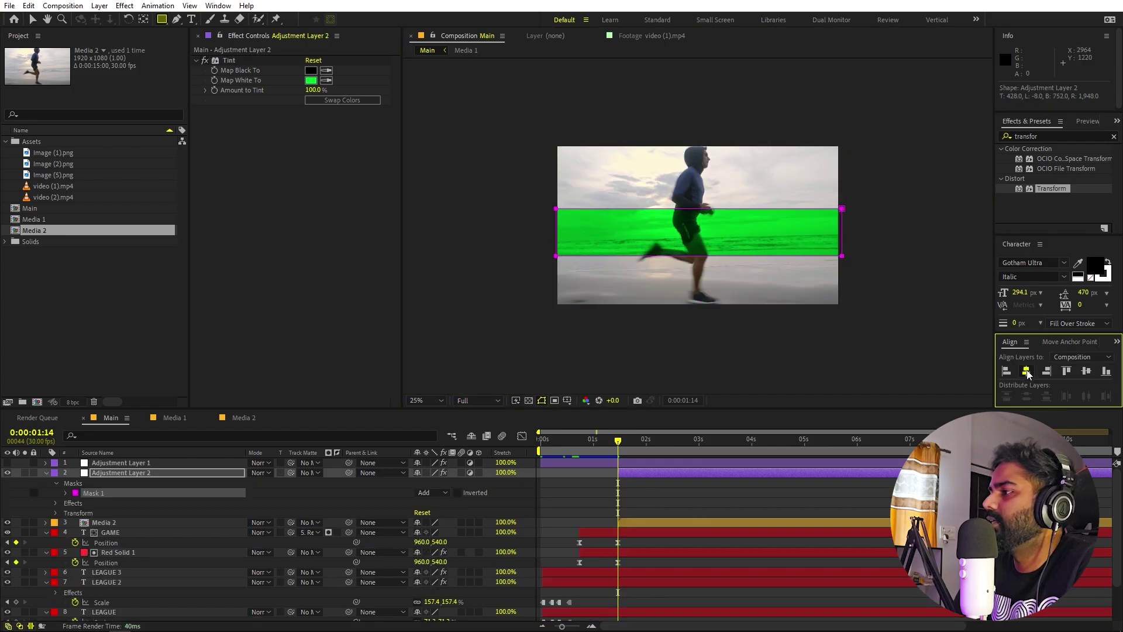
click(1088, 373)
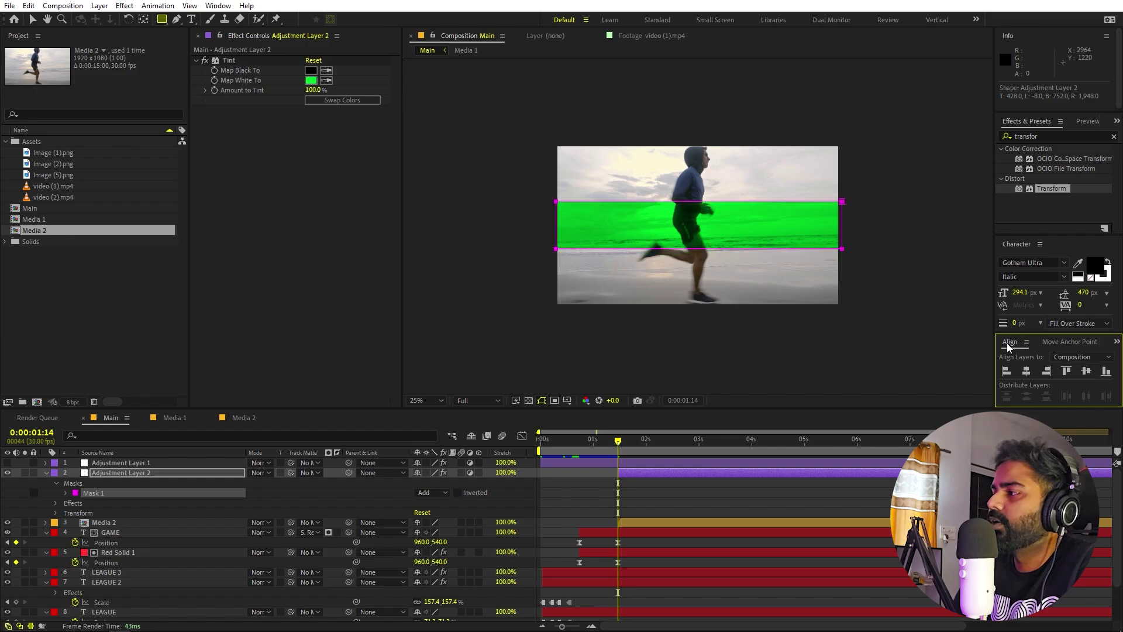
click(219, 5)
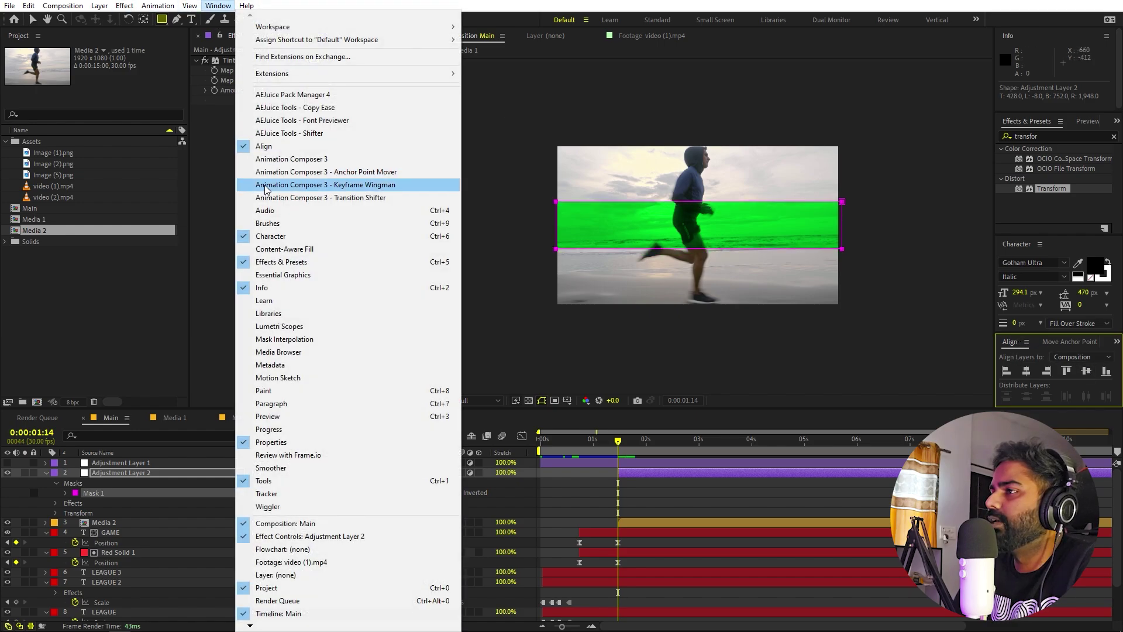
click(268, 154)
scroll(631, 275, up, 2)
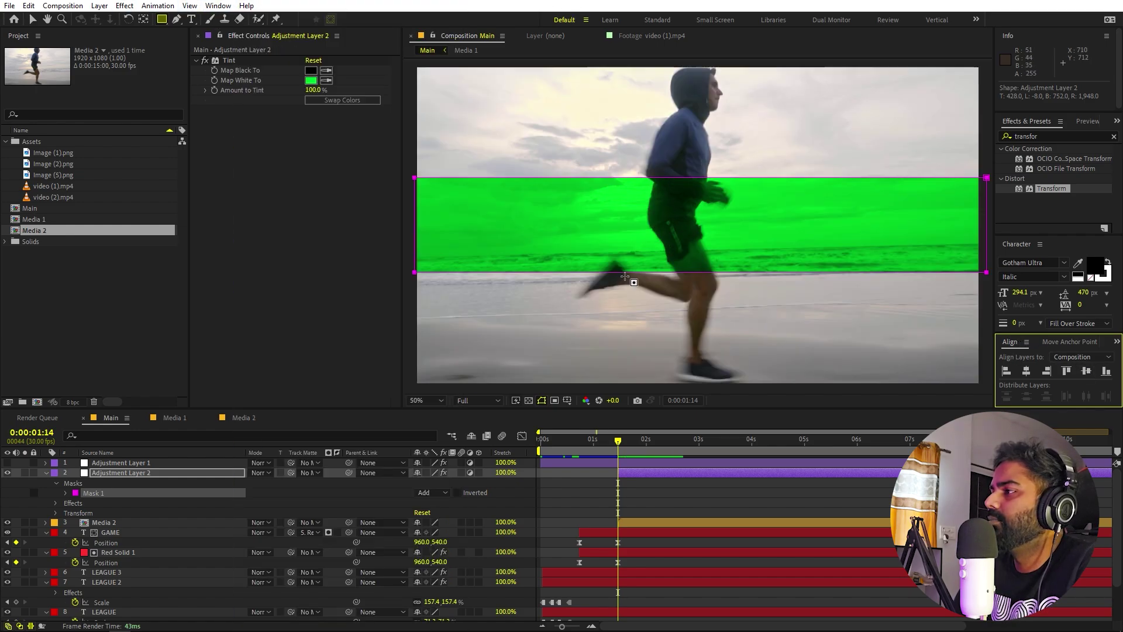
click(426, 400)
click(428, 425)
click(694, 491)
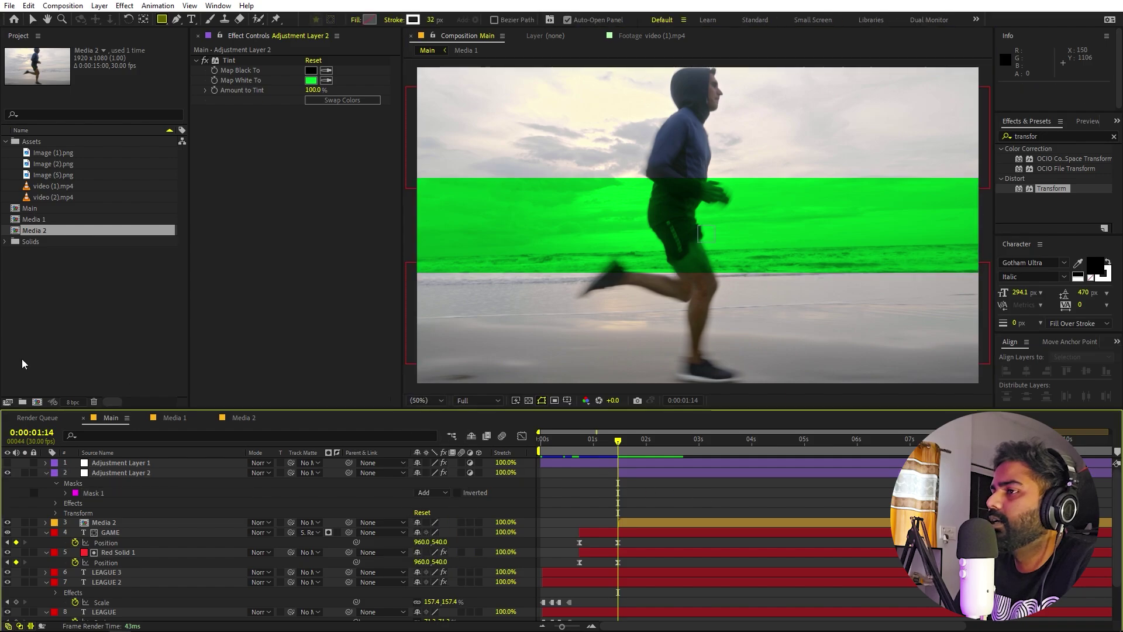
Add a TODAY text layer in Gotham Ultra Italic over the green band and fill it with white FFFFFF
click(120, 253)
click(192, 20)
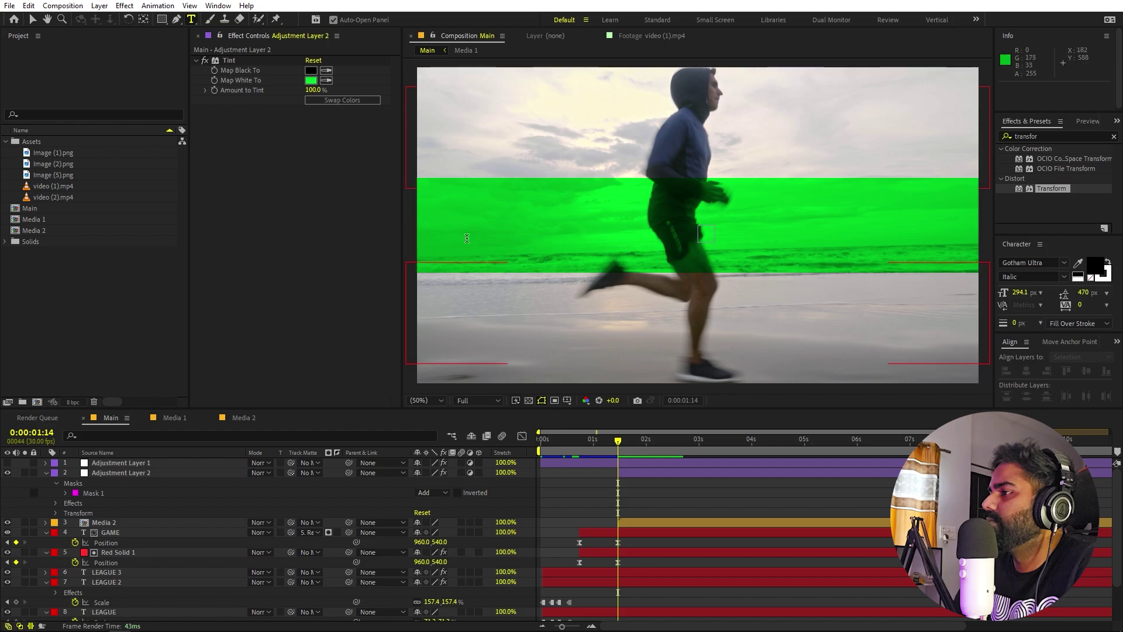
click(447, 228)
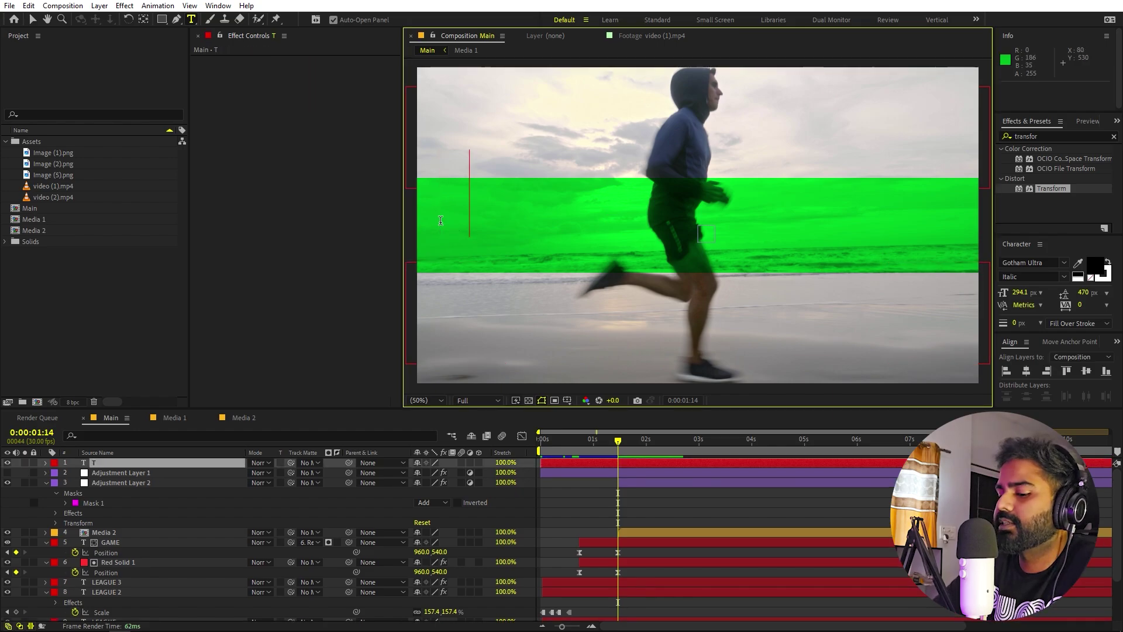
text(TODAY)
key(ctrl+a)
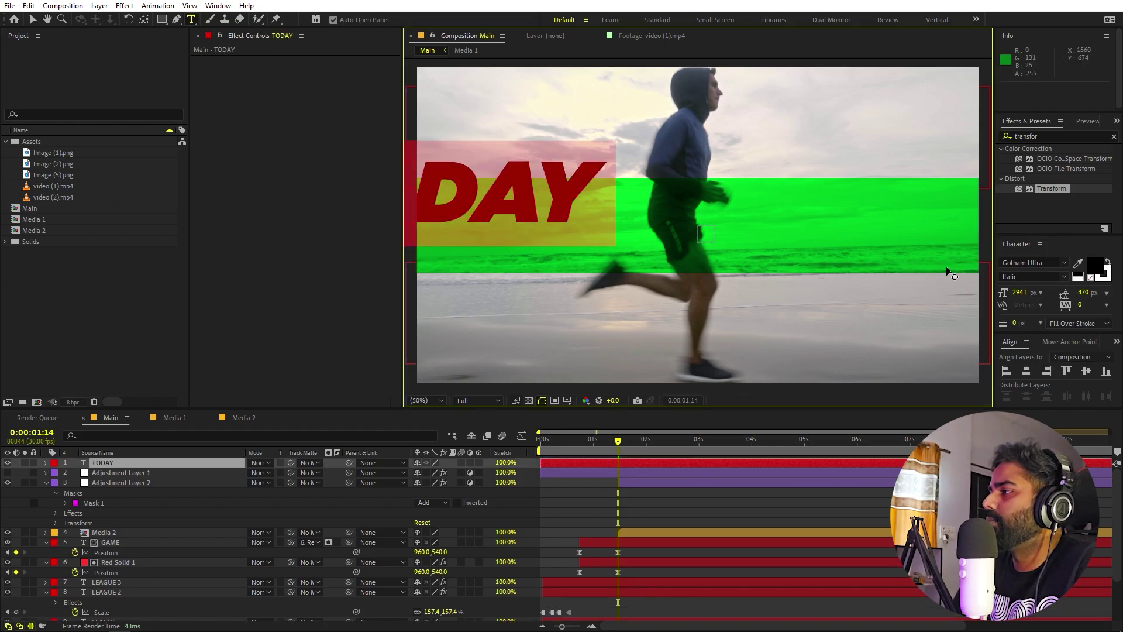
drag(98, 370, 44, 299)
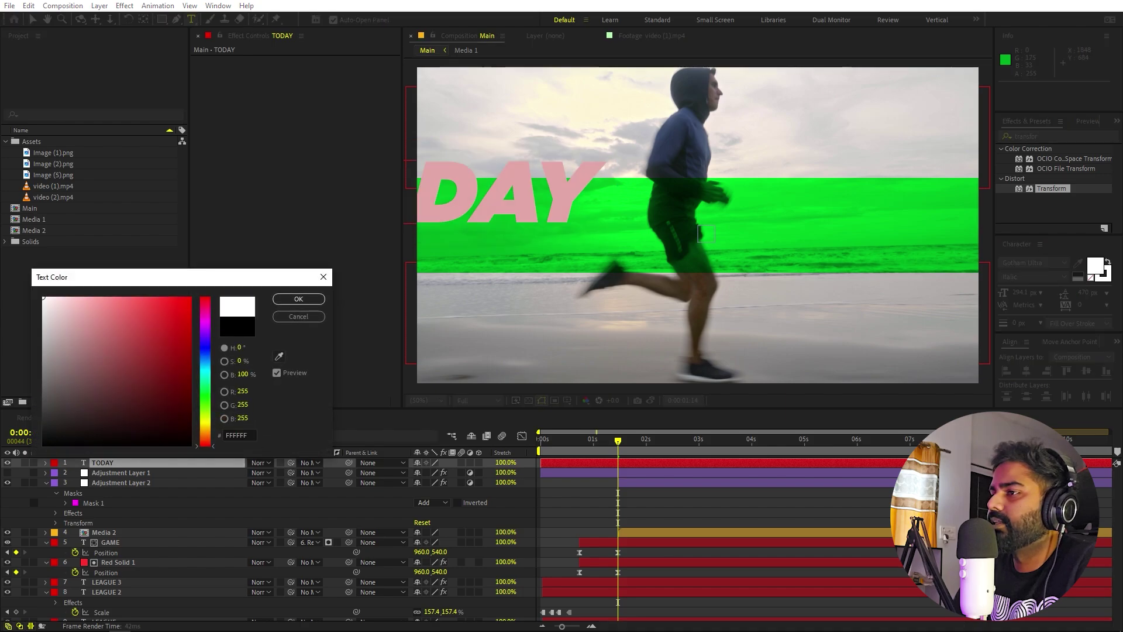
click(298, 299)
Centre the TODAY text horizontally and vertically in the composition and place its anchor point at the text's centre
click(1026, 371)
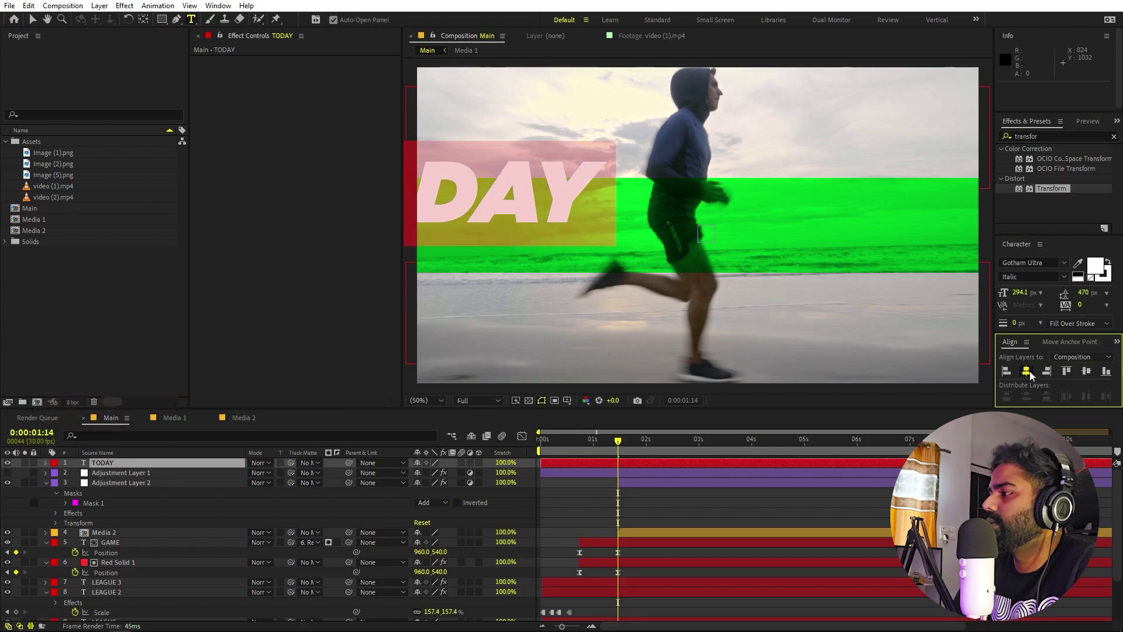
click(1087, 372)
click(143, 20)
key(ctrl+alt+Home)
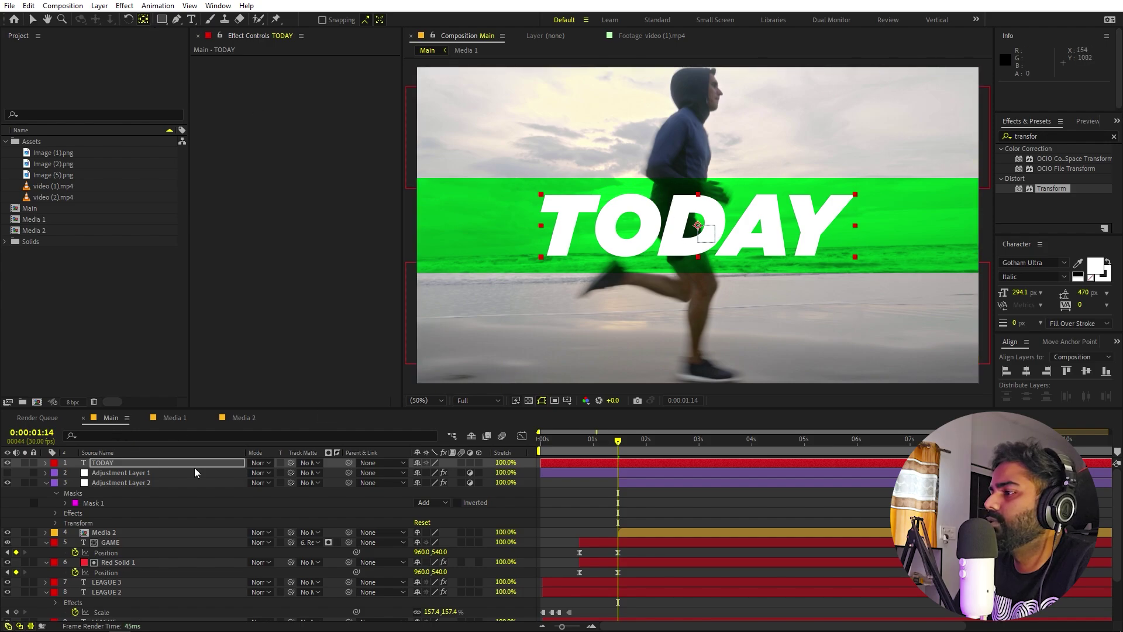
Place the TODAY layer directly below Adjustment Layer 1 and start it at 0:00:01:14
drag(128, 465, 676, 480)
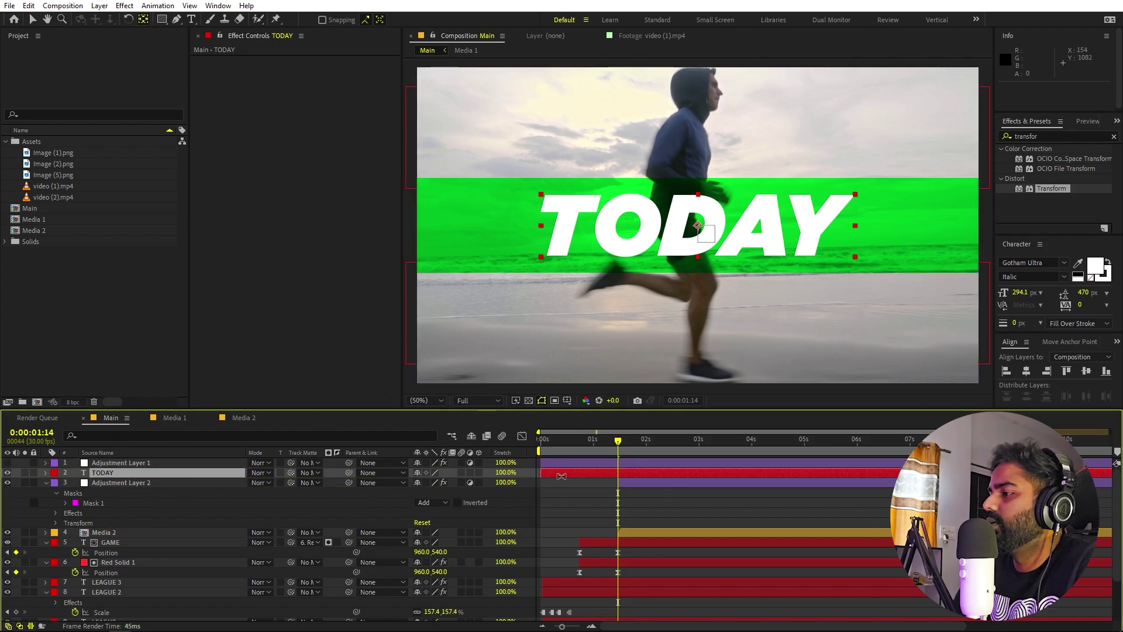
drag(542, 473, 613, 473)
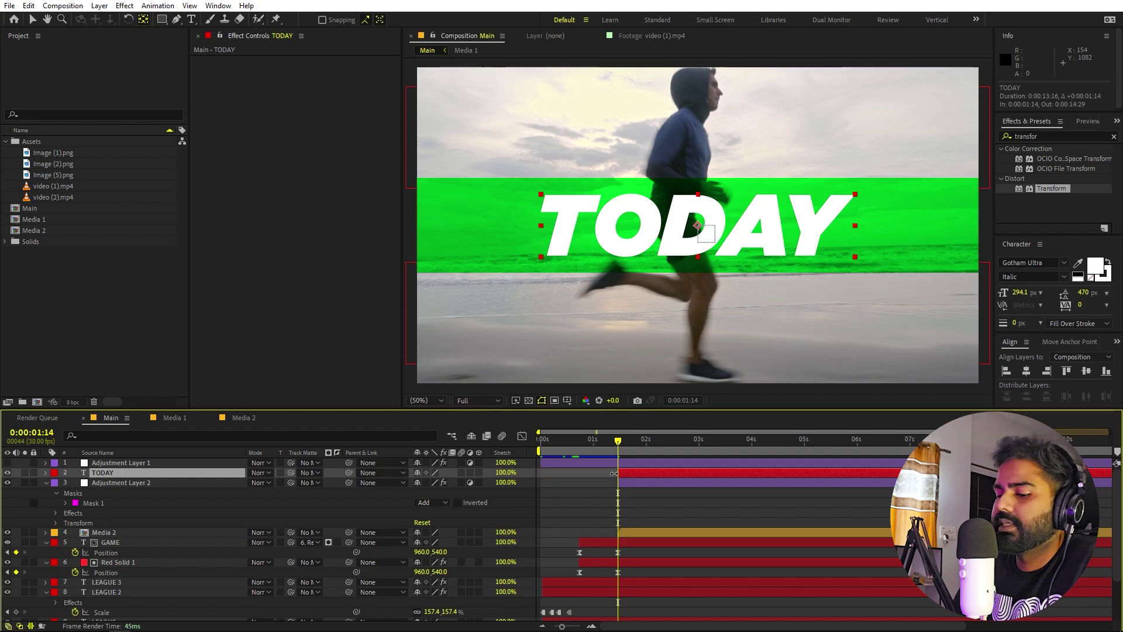
Keyframe the centred Position of TODAY and Adjustment Layer 2 and move both keyframes to 0:00:02:08
key(p)
click(75, 483)
click(662, 493)
key(p)
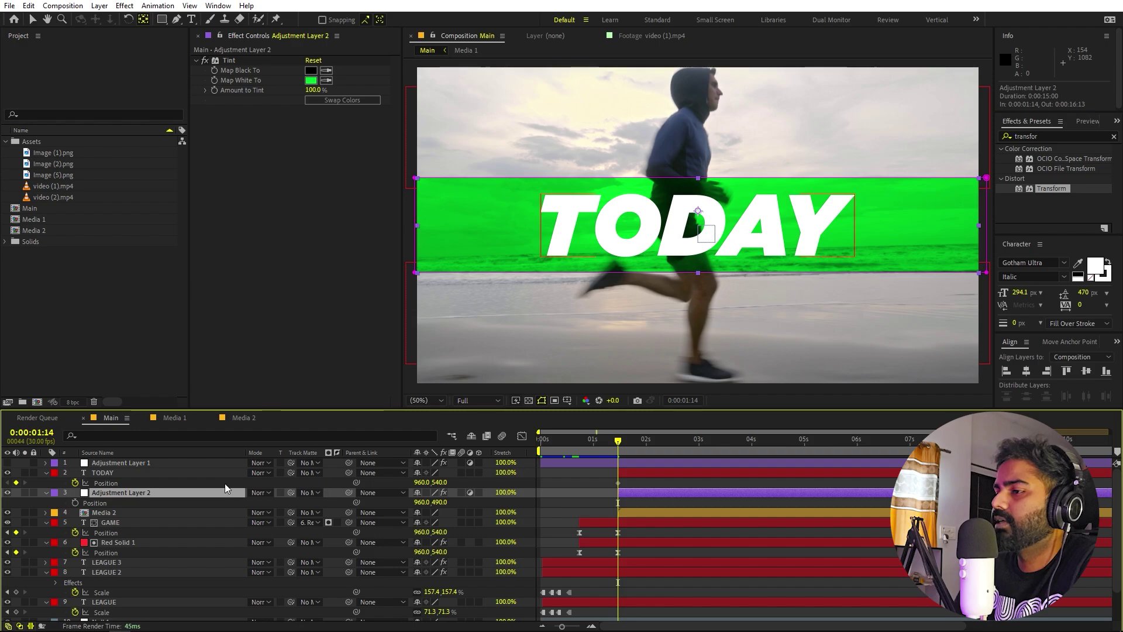
click(76, 502)
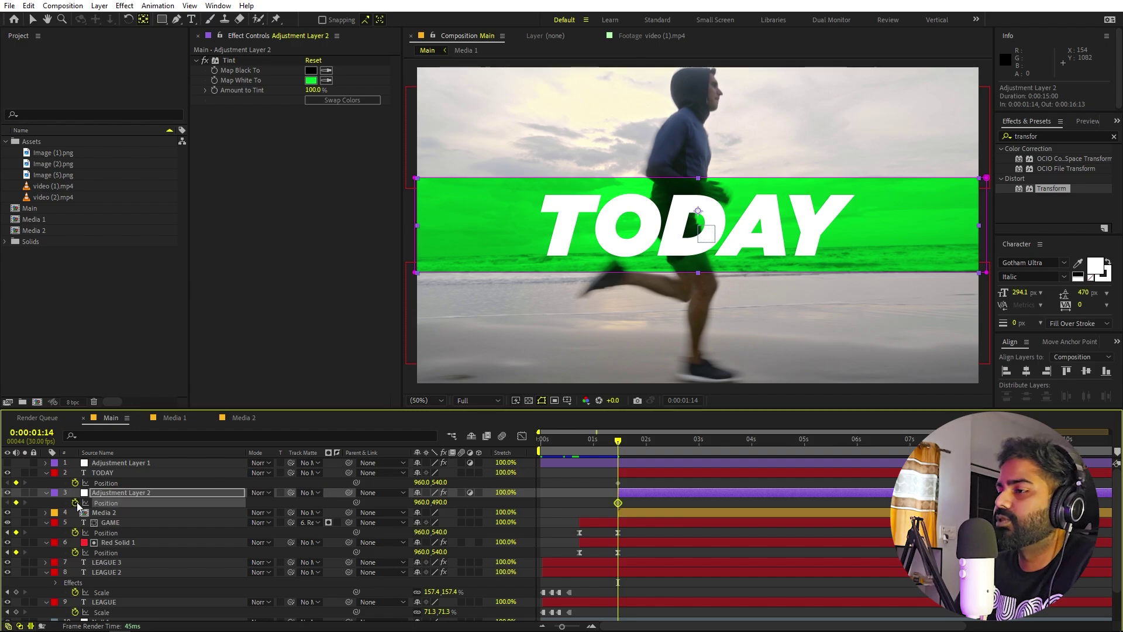
drag(632, 475, 675, 505)
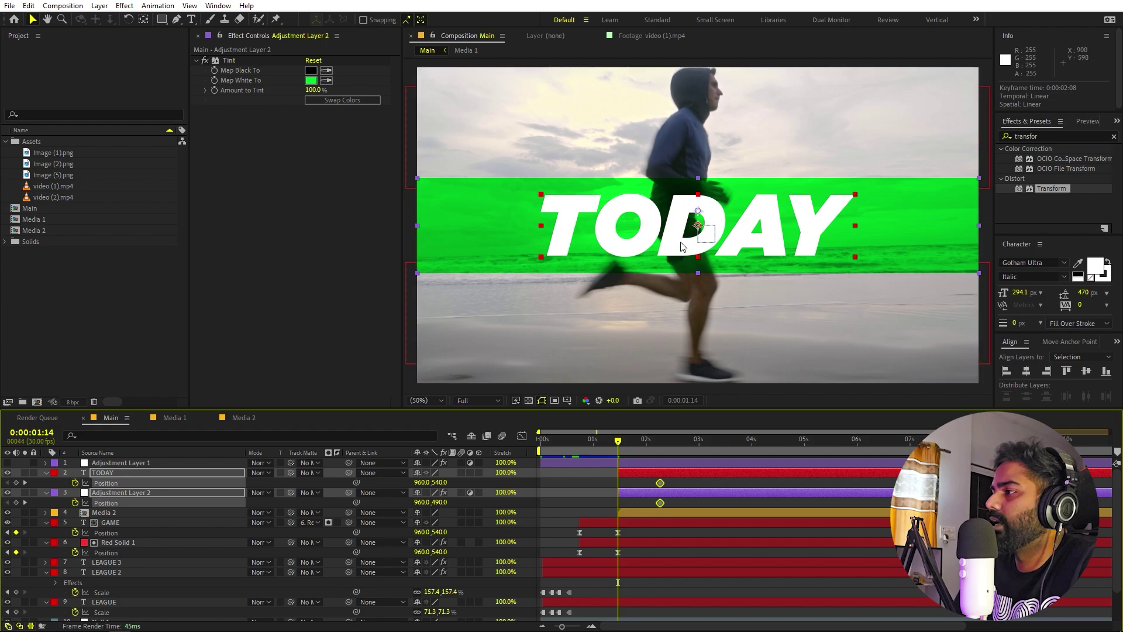
At 0:00:01:14, move TODAY and Adjustment Layer 2 horizontally out past the frame's right edge, to X position 2876
drag(682, 257, 1090, 261)
click(1095, 267)
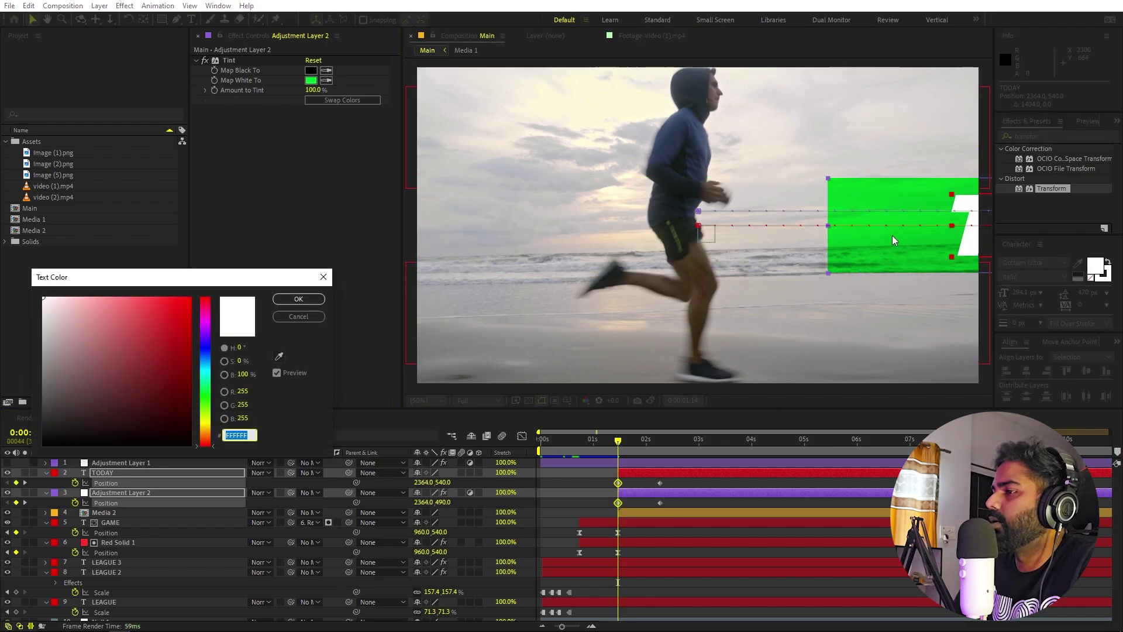
click(304, 316)
drag(918, 199, 1045, 205)
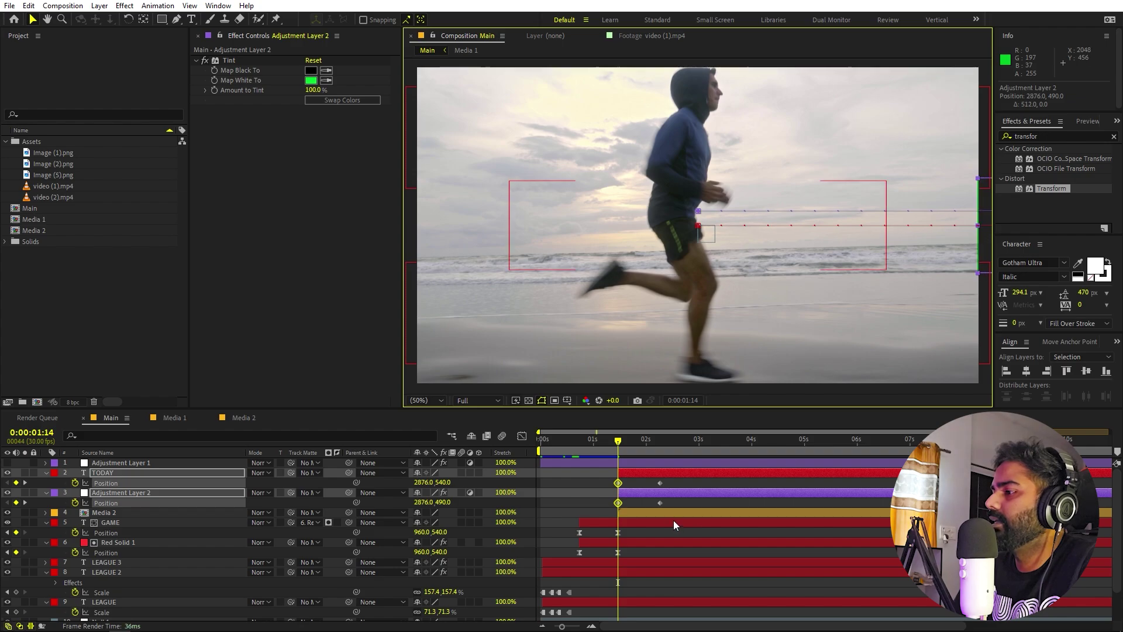
Easy-ease the Position keyframes of TODAY and Adjustment Layer 2, shape their speed graph for a fast start and slow finish, and preview
drag(672, 478, 557, 508)
key(F9)
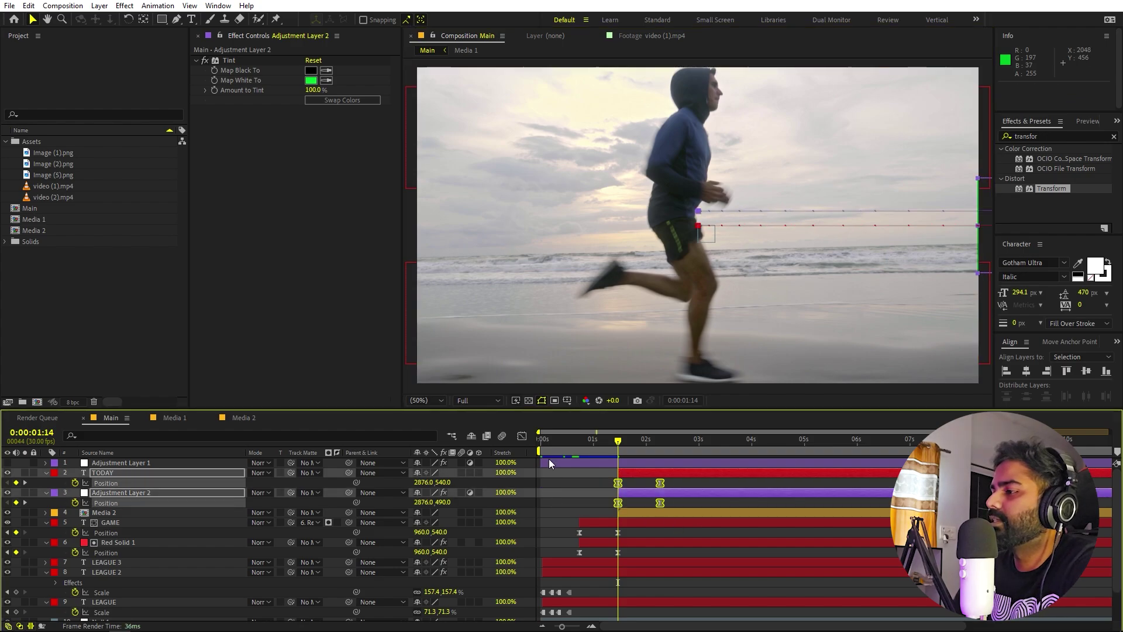
click(522, 436)
drag(652, 590, 592, 591)
key(space)
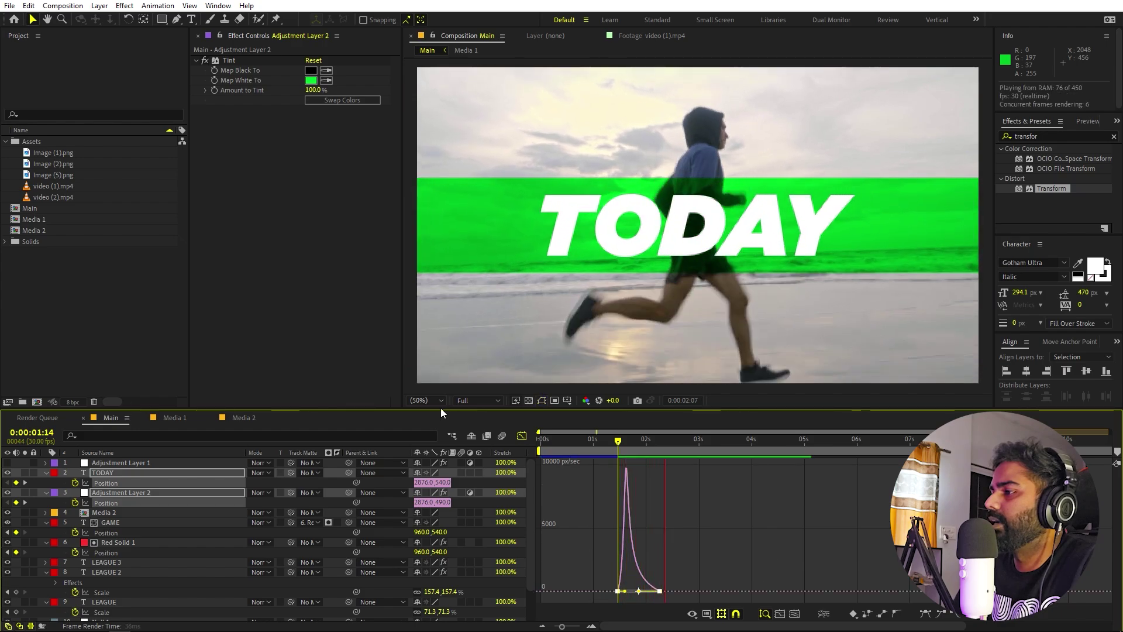
click(522, 436)
Delay the TODAY layer to start at 0:00:01:22 and preview its entrance after the green band
click(644, 483)
drag(634, 472, 648, 472)
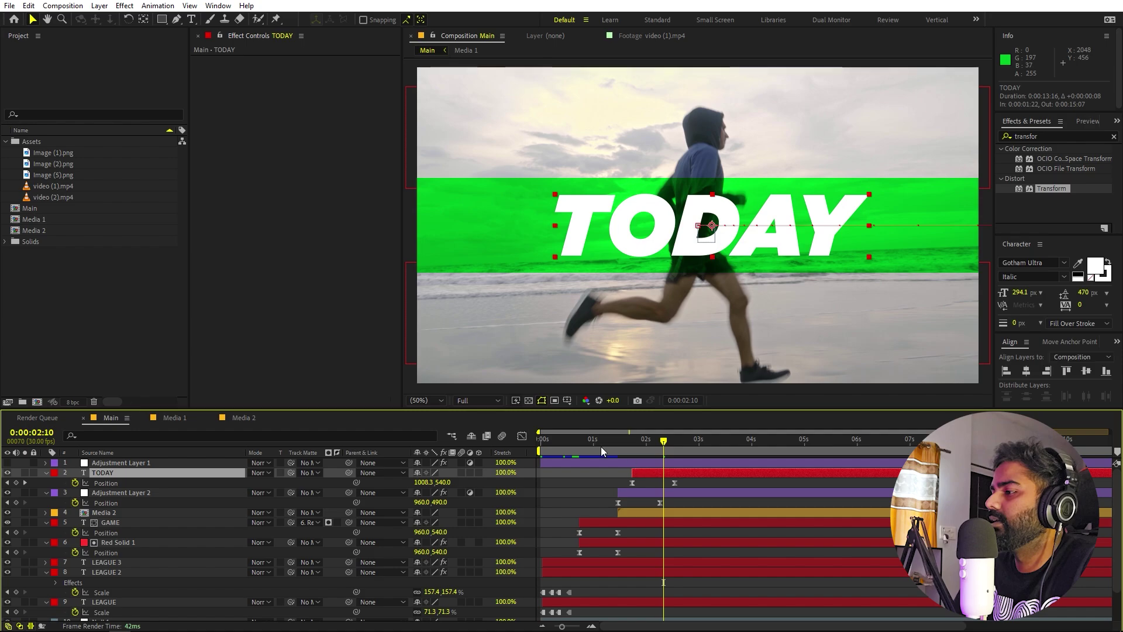
key(space)
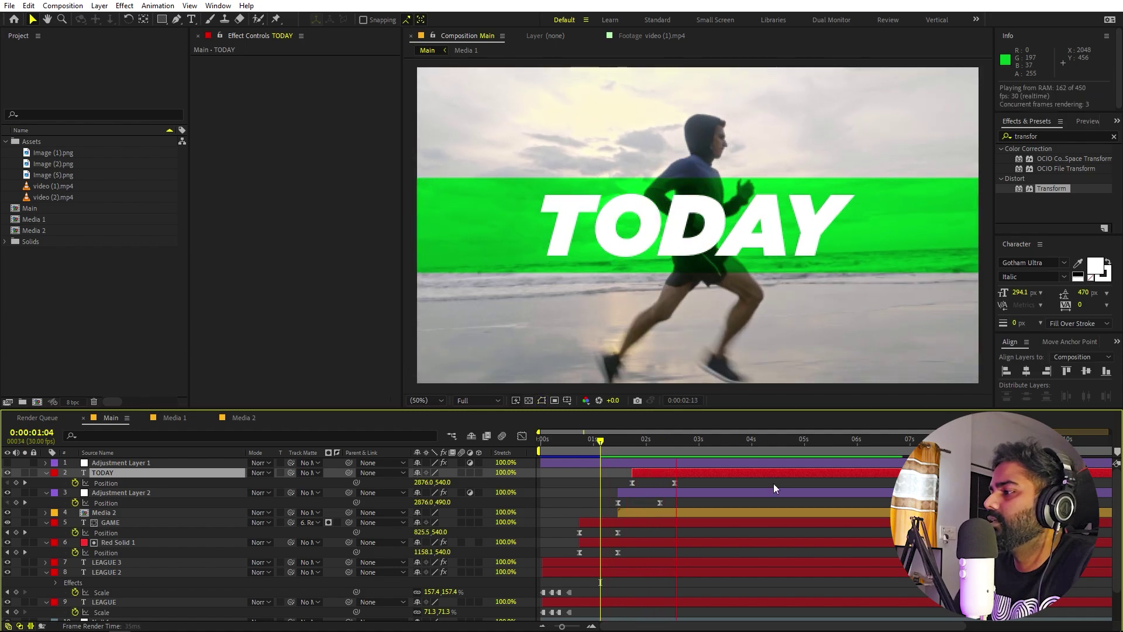
key(space)
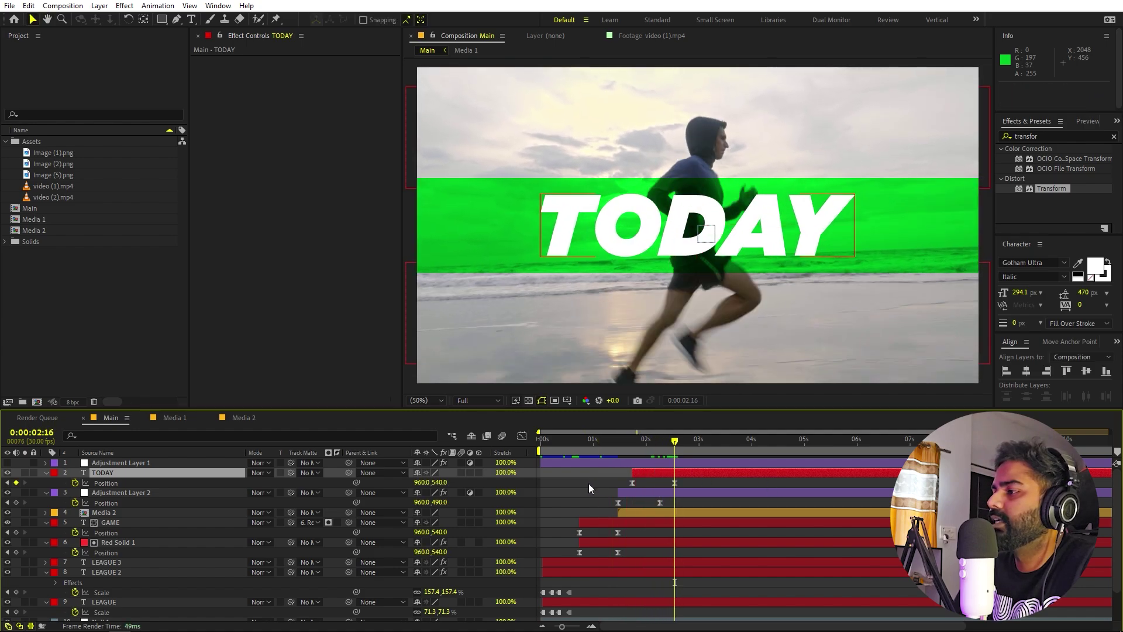
Duplicate the TODAY layer and turn the copy into an outline with no fill and a 2 px white stroke
click(672, 471)
key(Home)
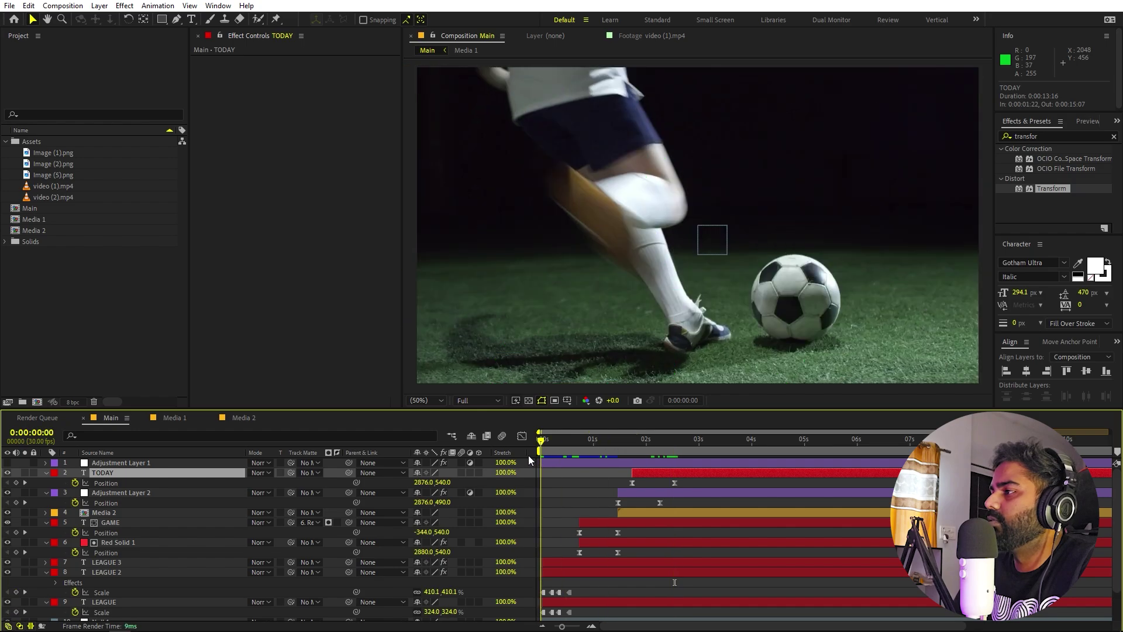
click(561, 442)
drag(652, 443, 664, 443)
key(ctrl+d)
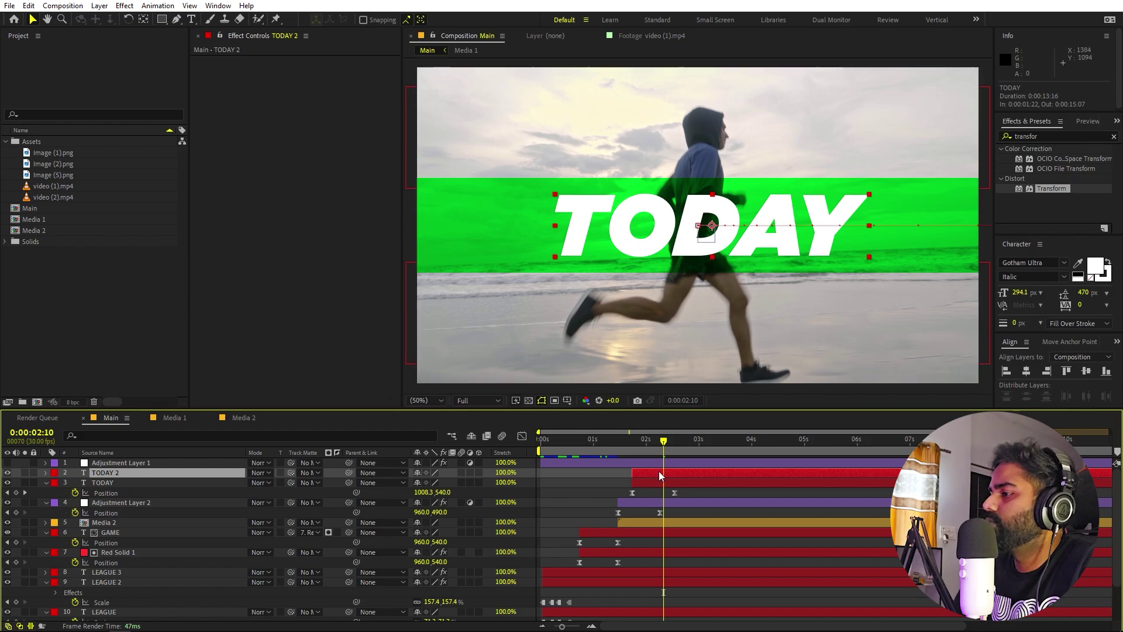
click(1090, 277)
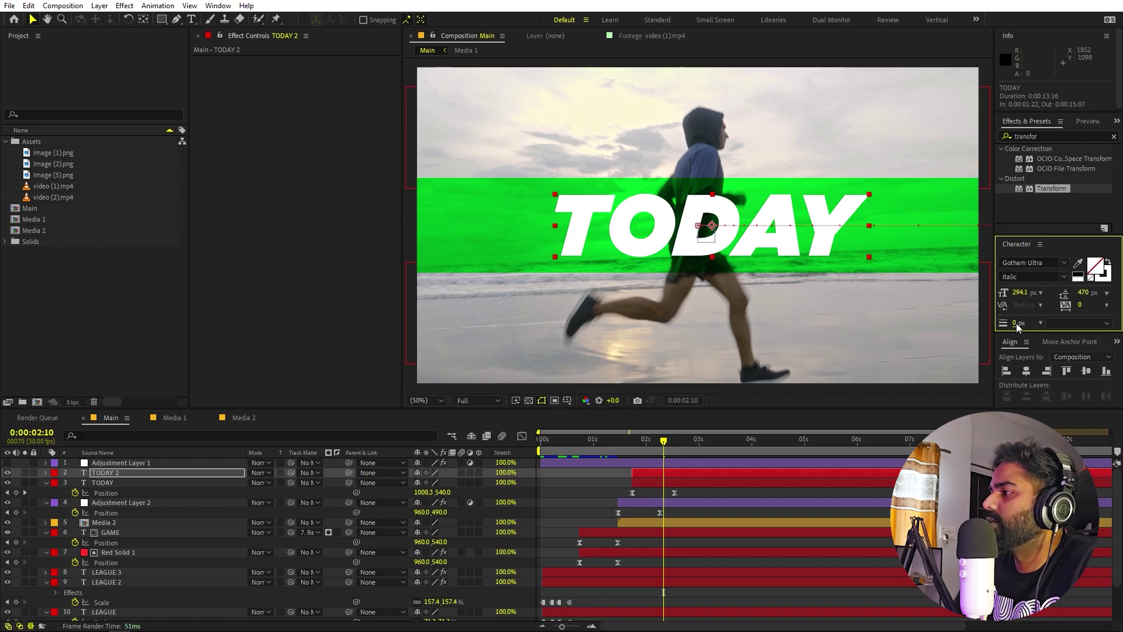
drag(1016, 323, 1022, 325)
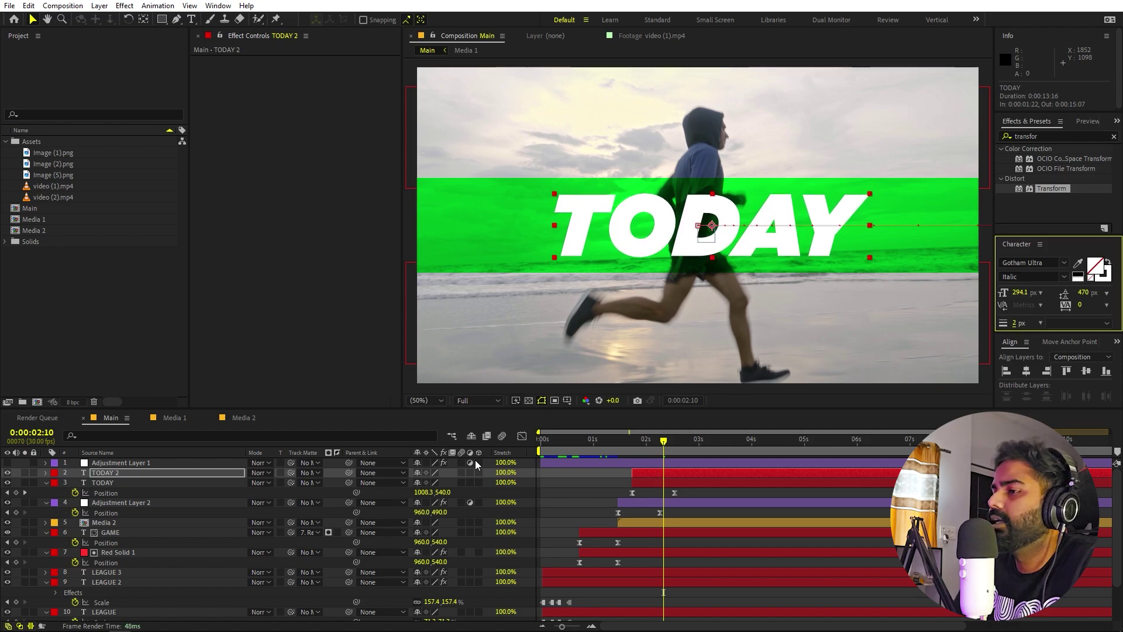
Scale the outlined TODAY 2 text to 254.1%, start its layer at 0:00:01:26, and preview it
click(150, 472)
key(s)
drag(433, 482, 544, 486)
drag(620, 444, 667, 471)
key(space)
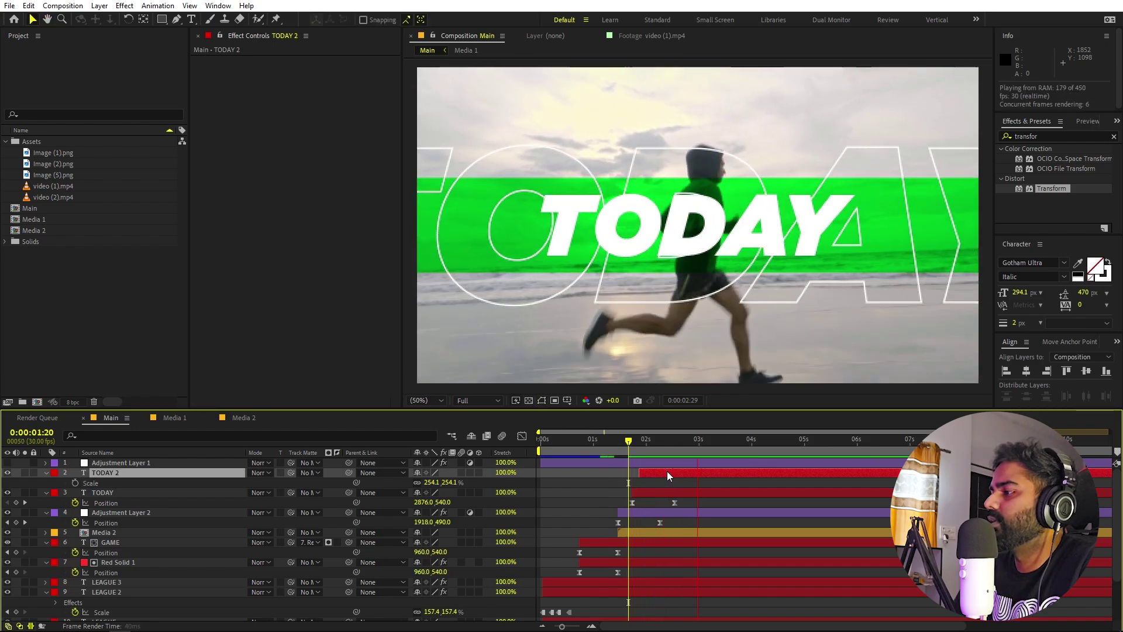
Slow TODAY 2's slide by moving its end Position keyframe later, shift the layer to start at 0:00:01:22, and preview
key(p)
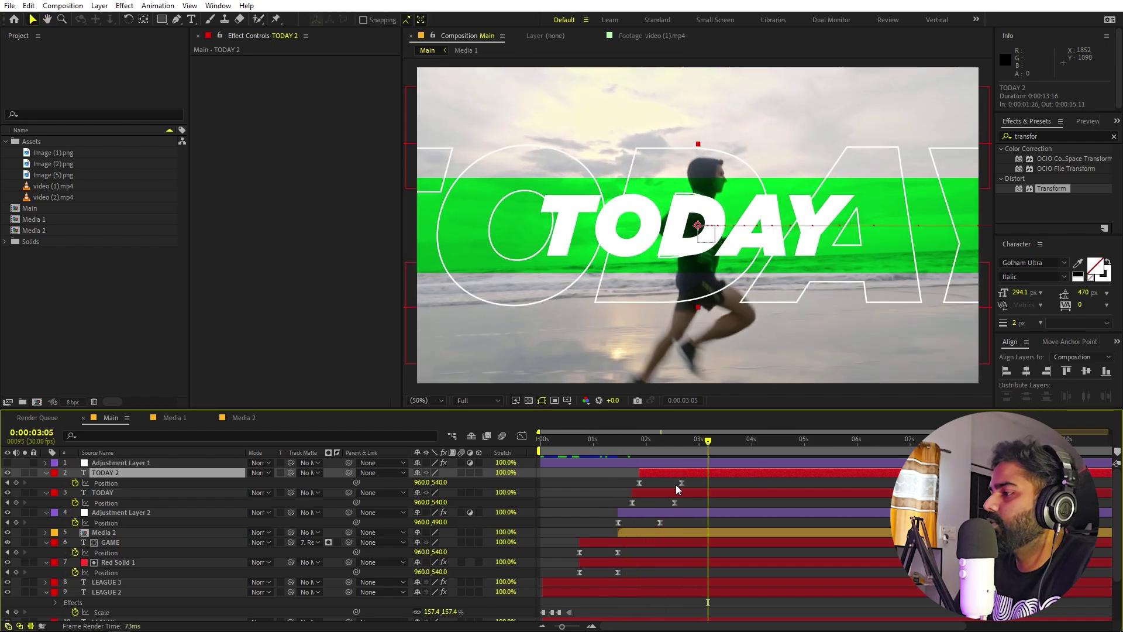
drag(682, 483, 716, 483)
click(606, 443)
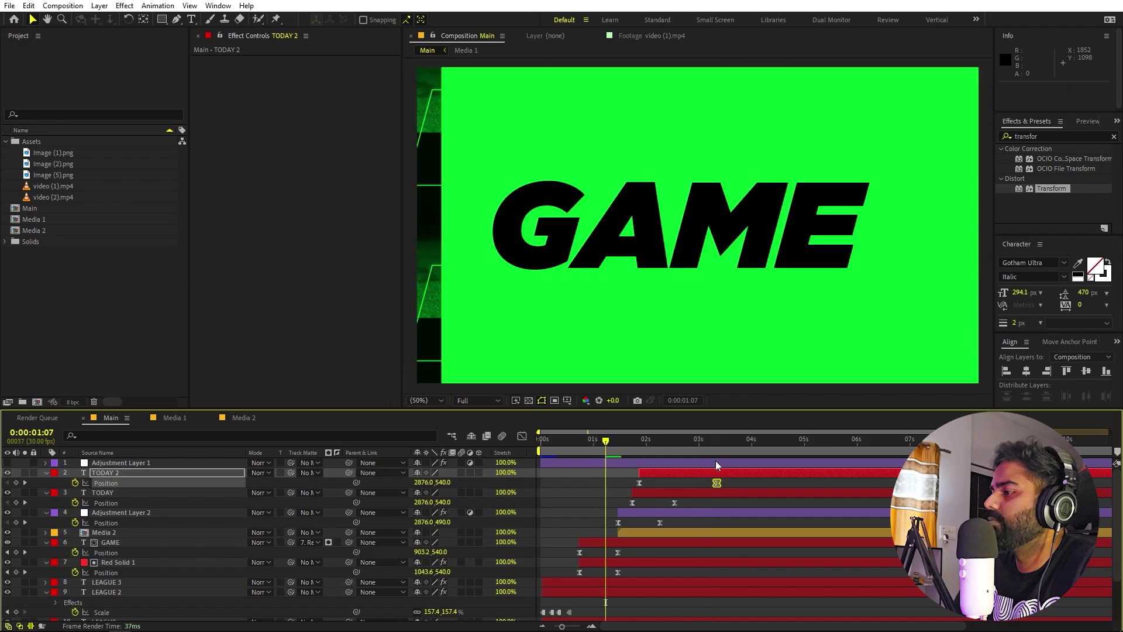
key(space)
drag(655, 471, 647, 473)
key(space)
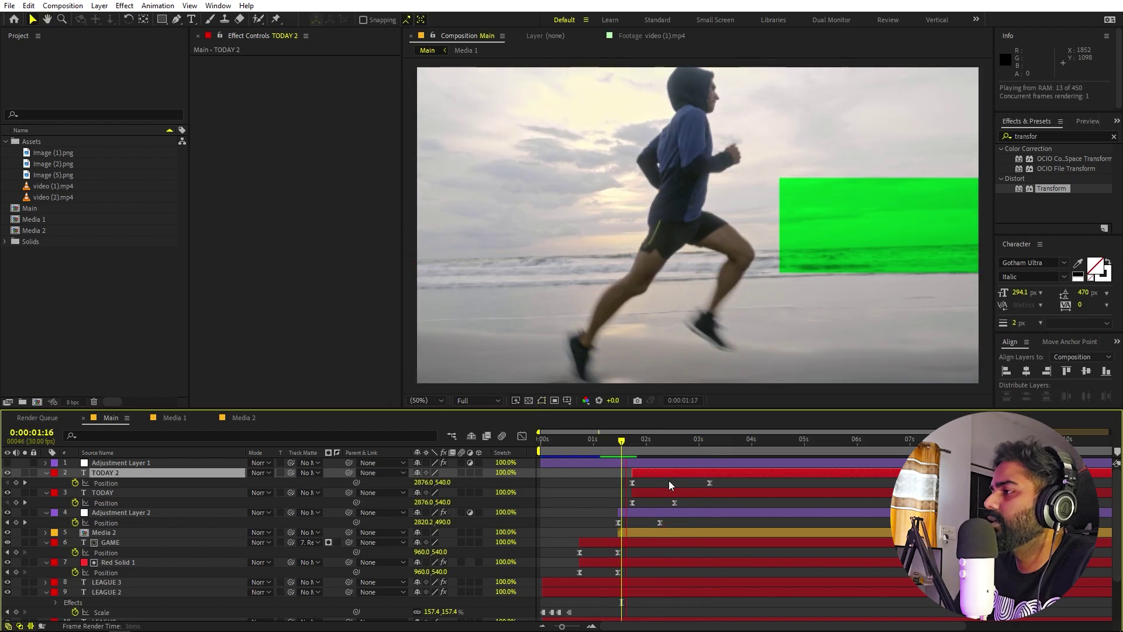
At TODAY 2's first Position keyframe, move the outline fully out past the frame's right edge to X 3430, and preview
click(634, 445)
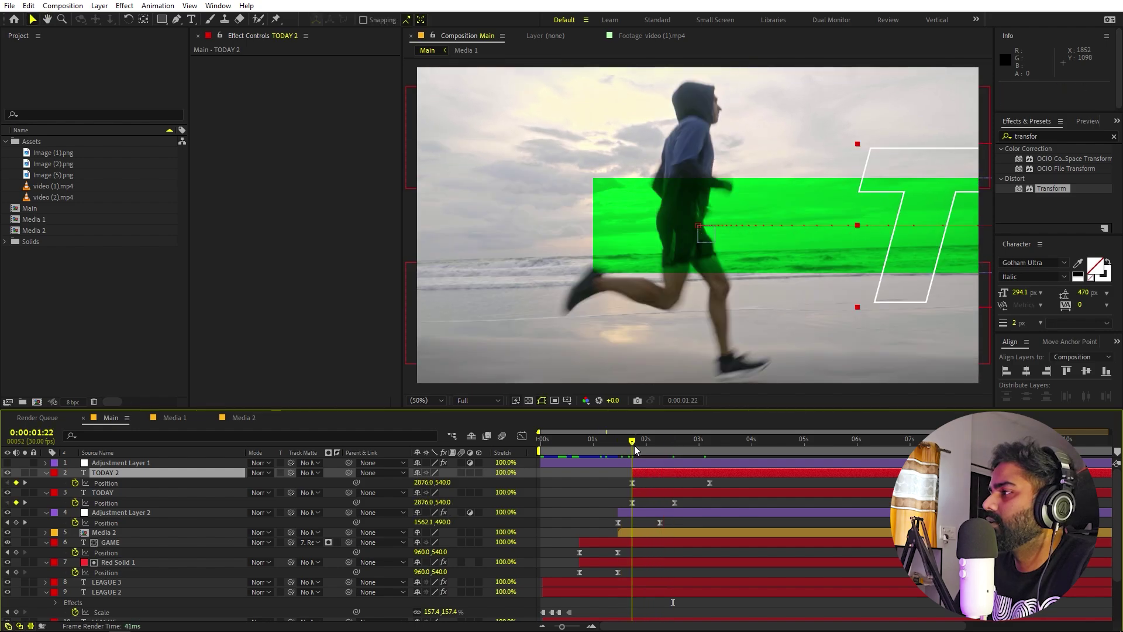
drag(903, 275, 1091, 196)
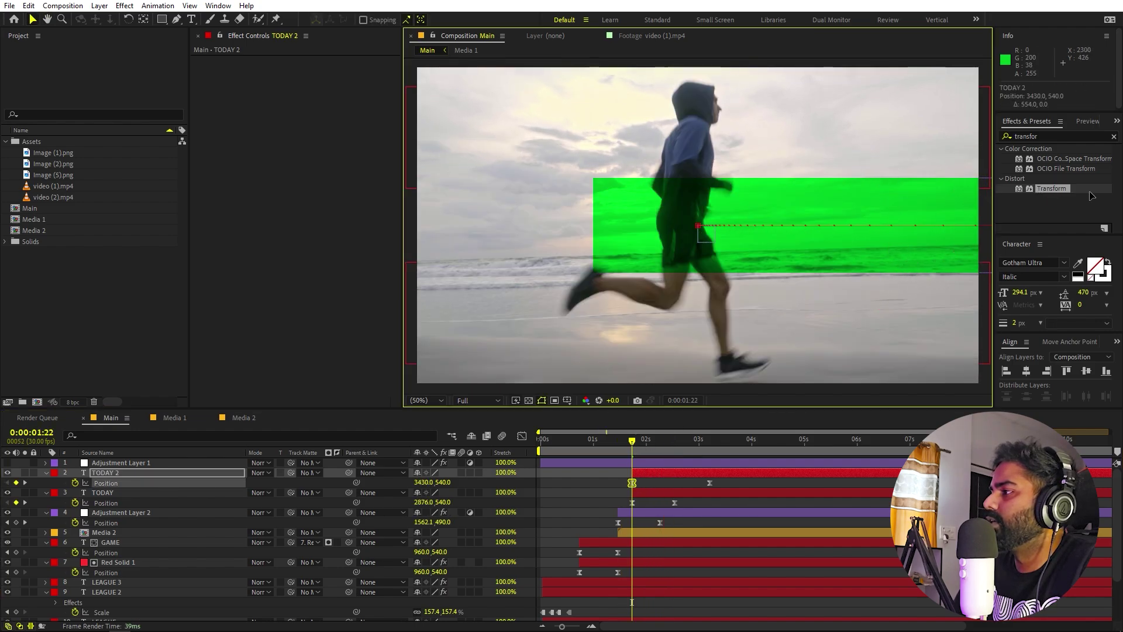
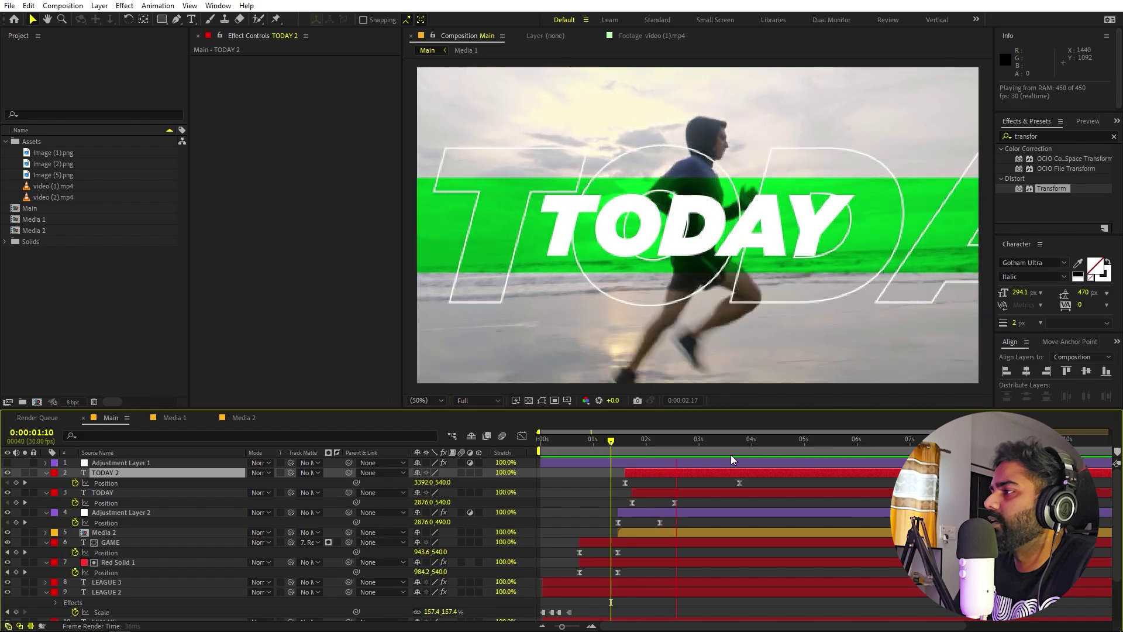
key(space)
Show Adjustment Layer 1 and shift Media 2, Adjustment Layer 2, TODAY and TODAY 2 later by 0:00:02:01
drag(677, 441, 619, 459)
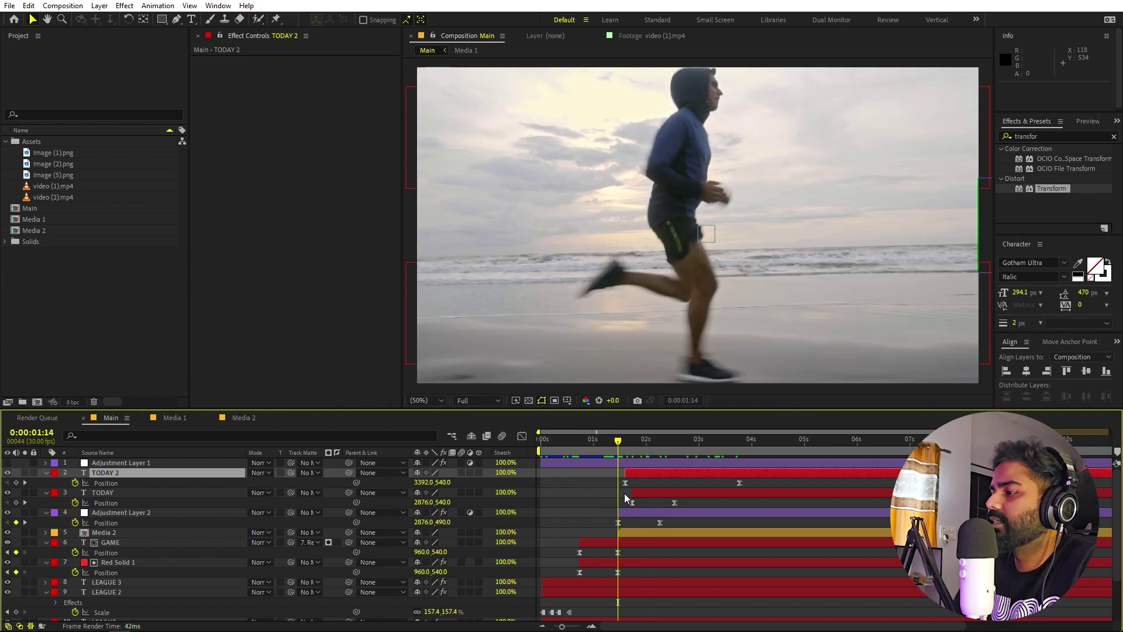
click(593, 466)
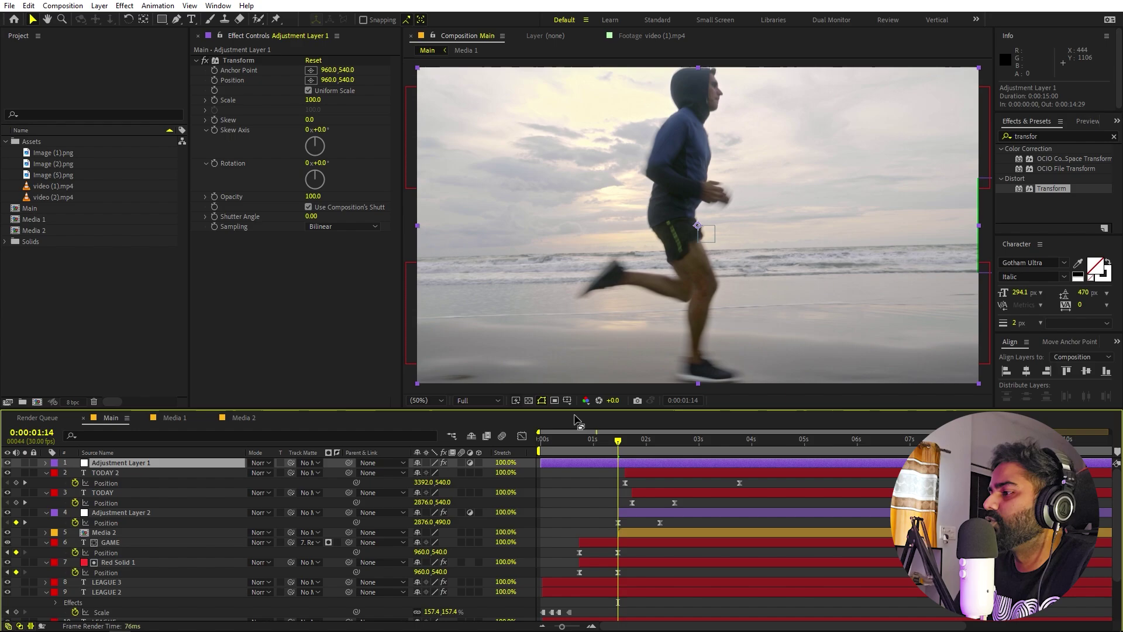
click(582, 439)
click(630, 531)
shift+click(640, 475)
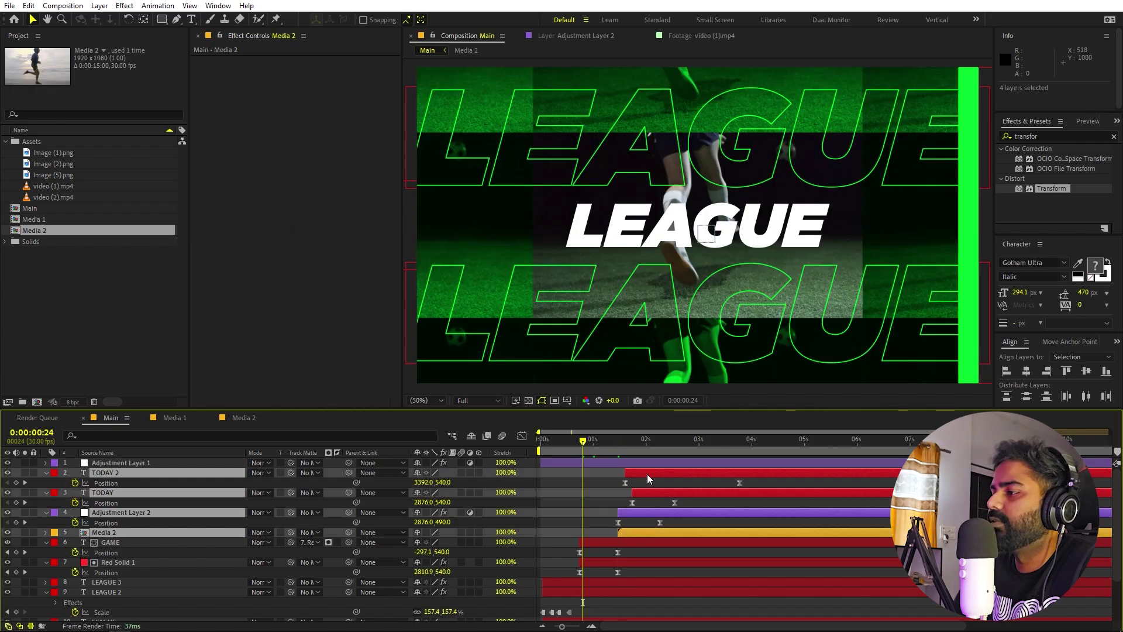
drag(644, 474, 752, 474)
Animate Adjustment Layer 1's Transform effect Position from X 960 at 0:00:01:13 to X -961 at 0:00:02:03
drag(543, 440, 616, 450)
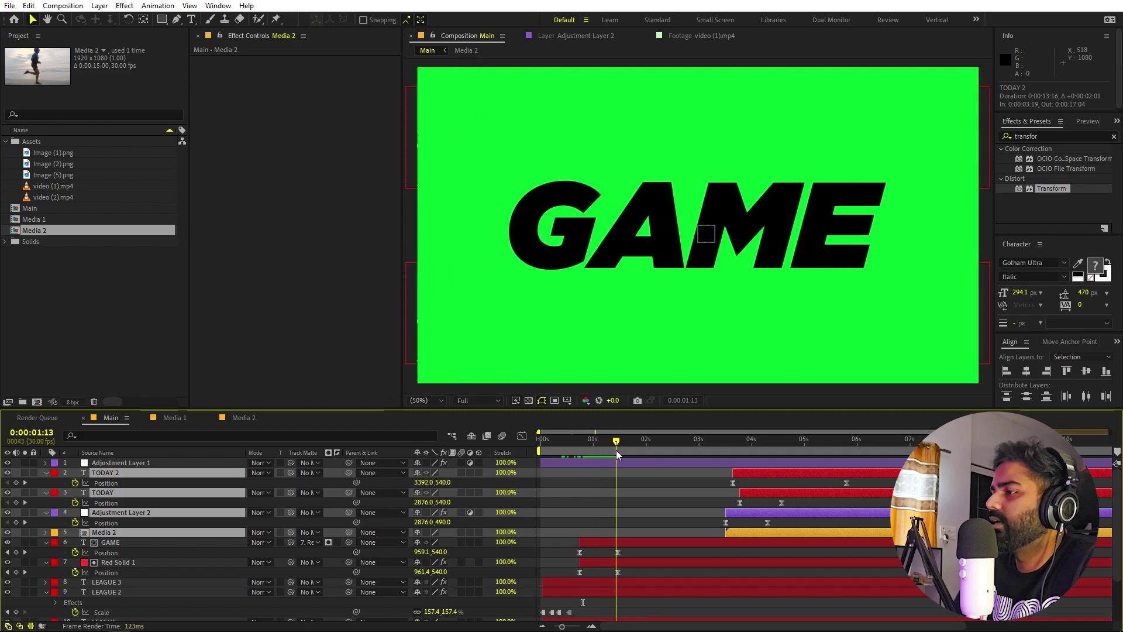
click(146, 465)
click(234, 60)
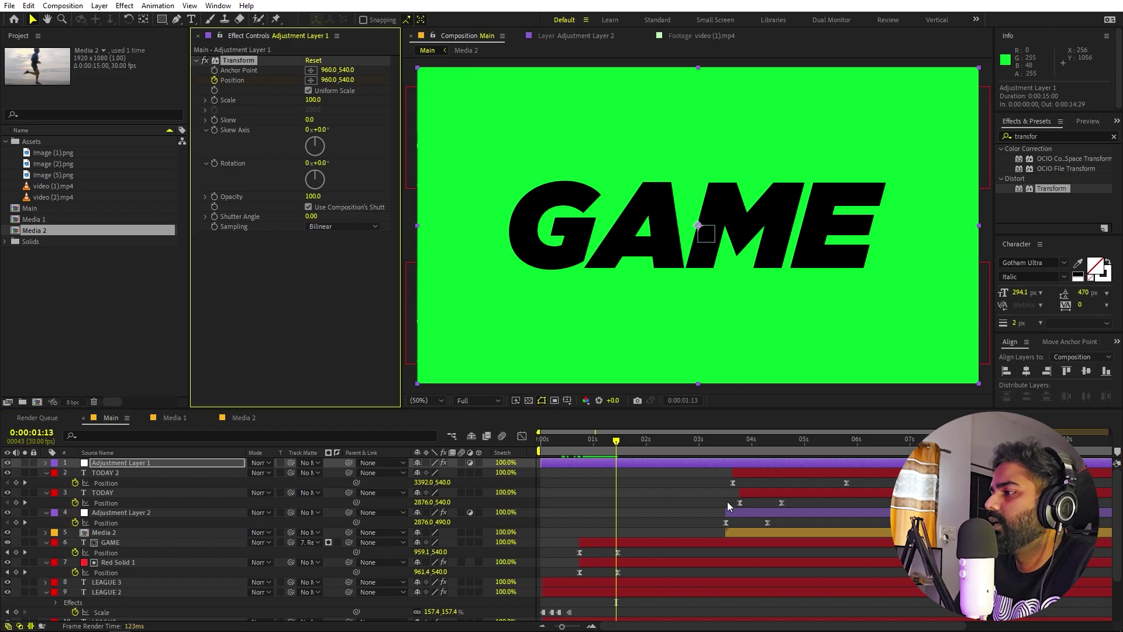
drag(613, 445, 649, 450)
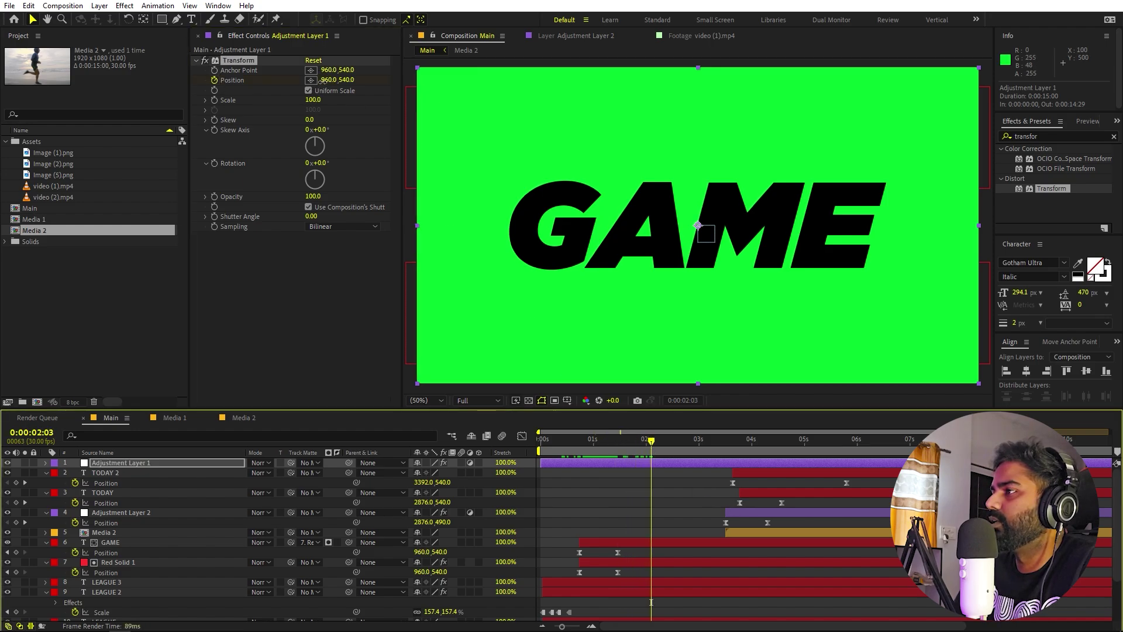
drag(323, 80, 58, 162)
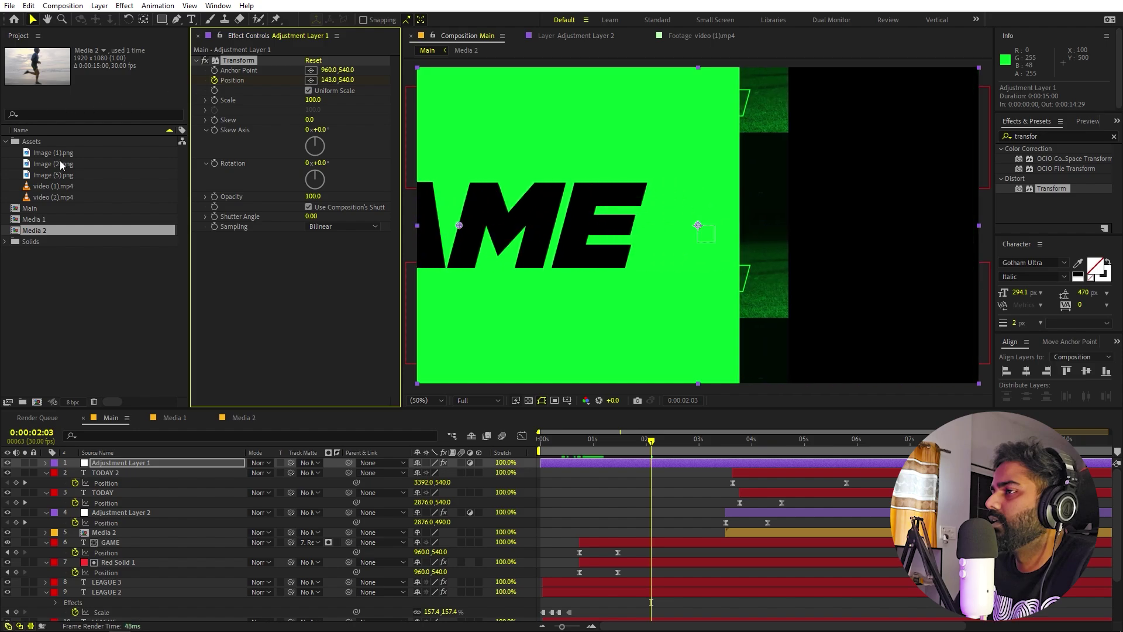
drag(328, 81, 11, 94)
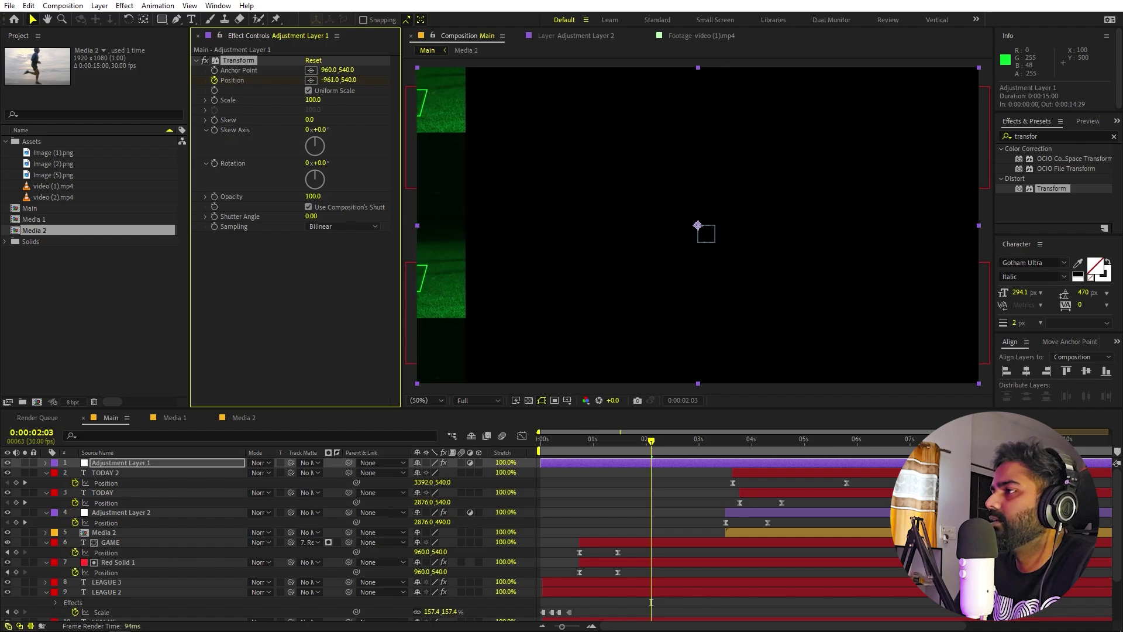
Shift TODAY 2, TODAY, Adjustment Layer 2 and Media 2 earlier by 0:00:01:13 so Media 2 starts at 0:00:02:02
click(764, 474)
shift+click(755, 532)
drag(747, 475, 670, 489)
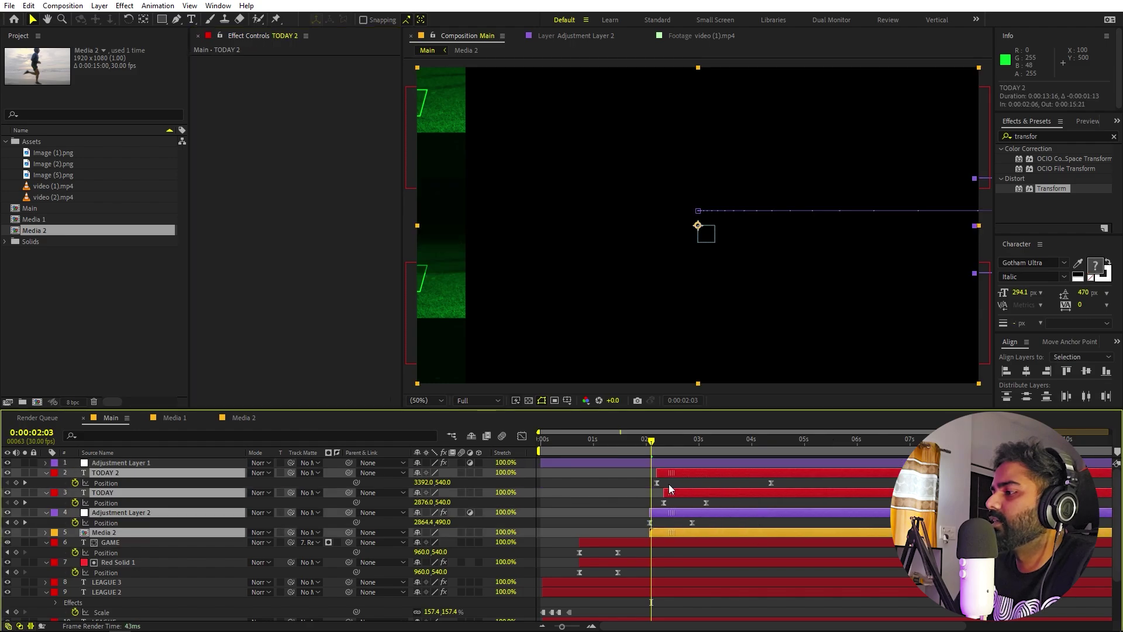
mouse_move(652, 440)
mouse_down()
mouse_move(703, 448)
mouse_move(643, 461)
mouse_up()
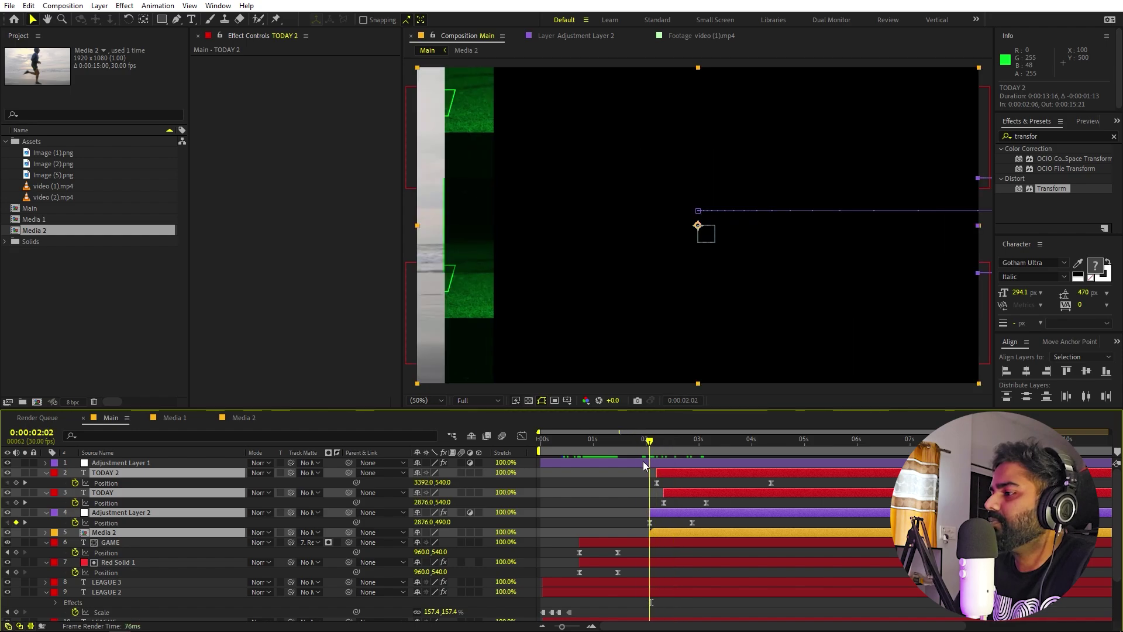
Move Media 2 sideways past the frame's right edge to X 2787 so the running footage fills the shifted frame
click(685, 533)
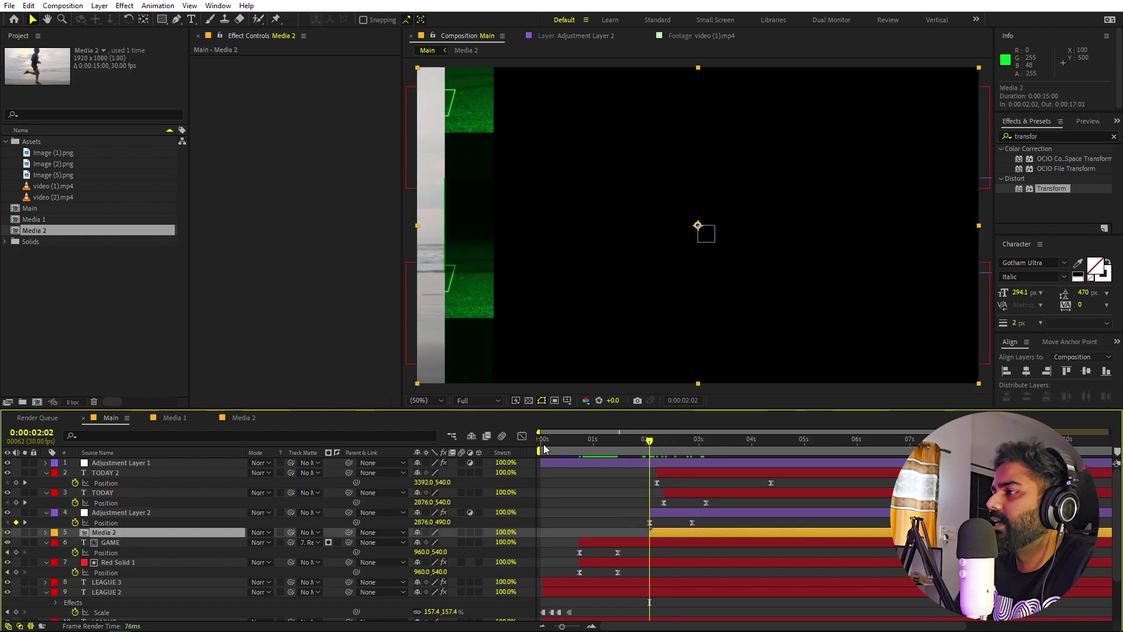
key(comma)
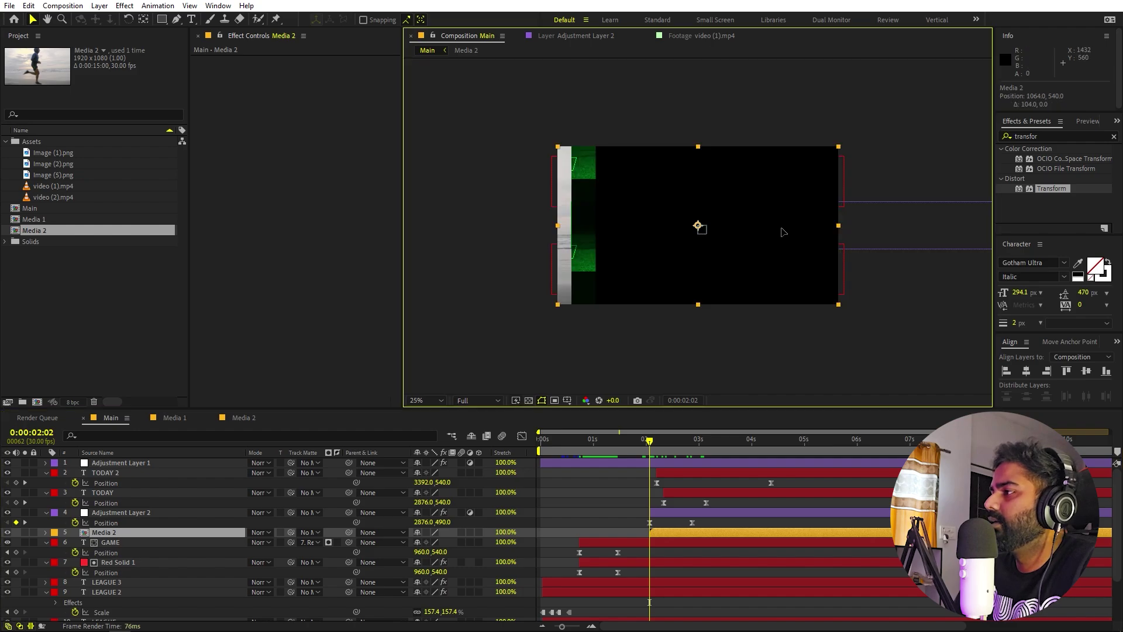
drag(782, 229, 701, 260)
key(slash)
key(h)
key(v)
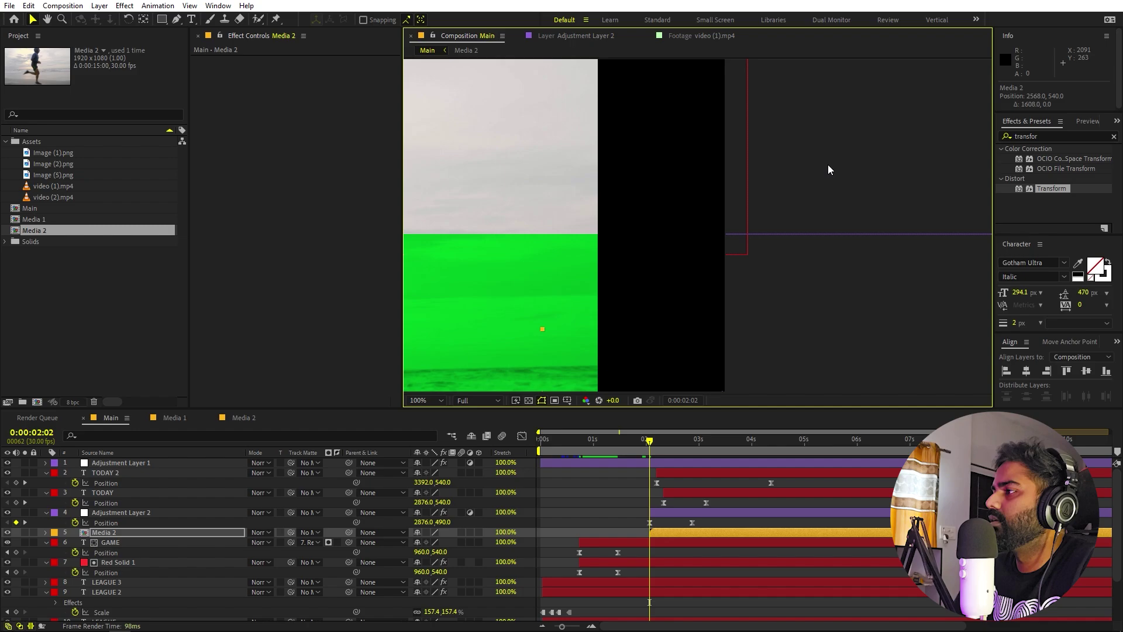
drag(848, 159, 976, 162)
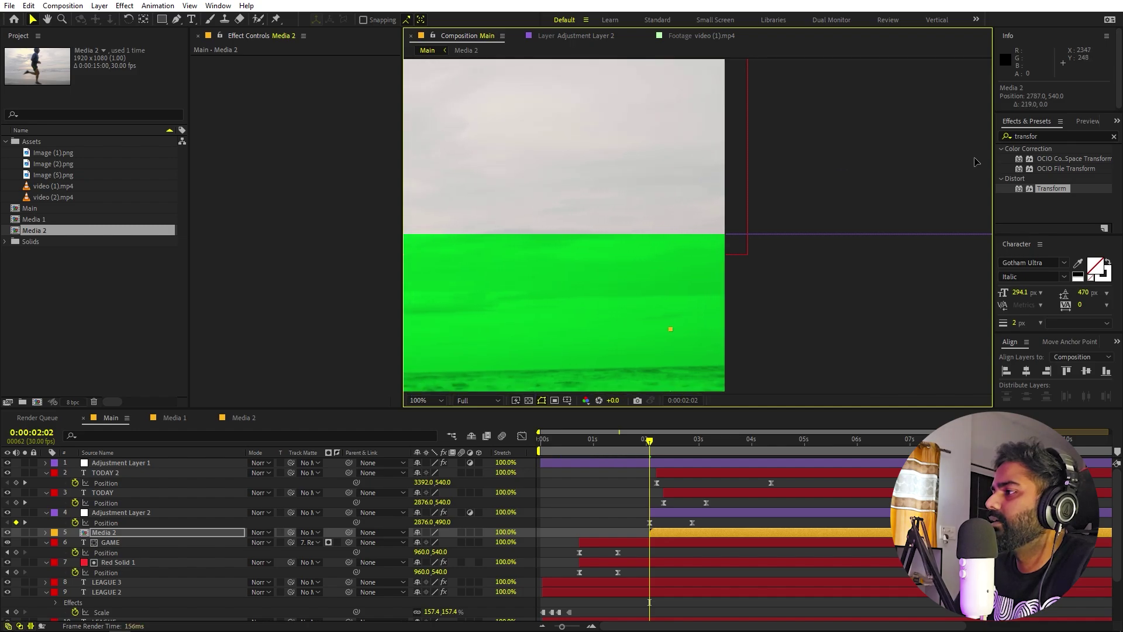
key(comma)
key(comma)
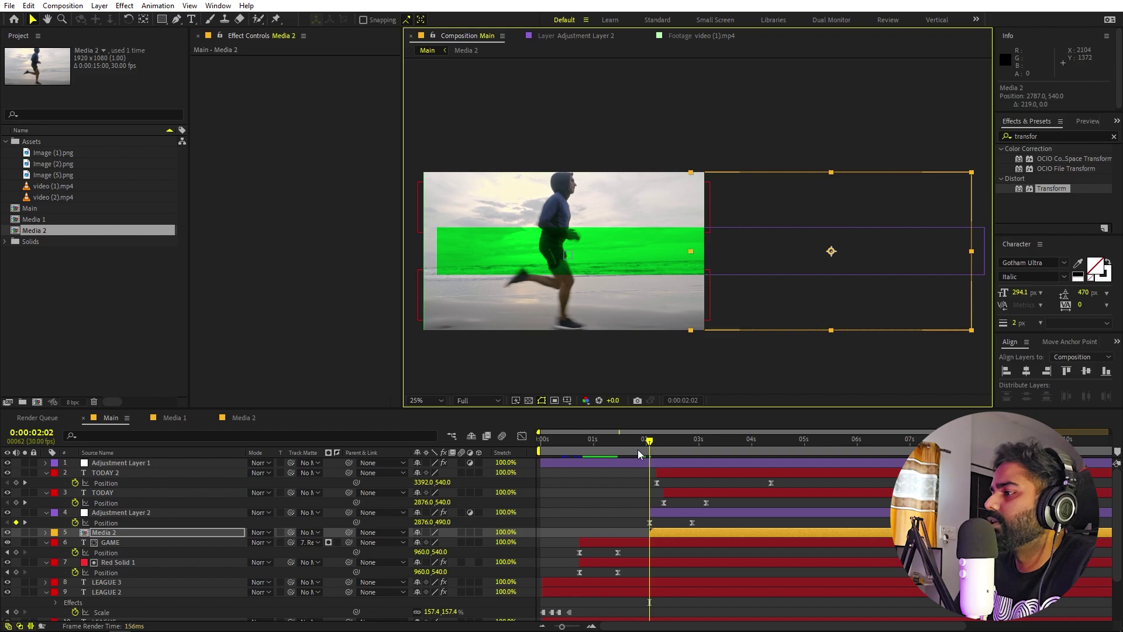
Place TODAY 2, TODAY and Adjustment Layer 2 above Adjustment Layer 1 in the layer stack and preview the transition
drag(640, 452, 661, 458)
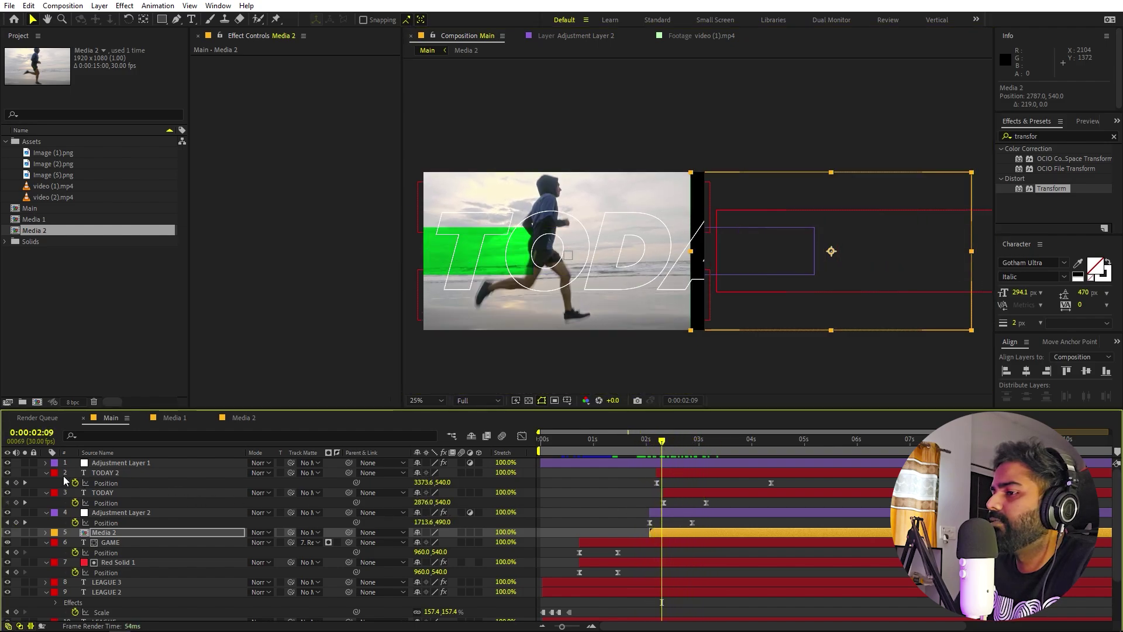
click(104, 473)
shift+click(120, 512)
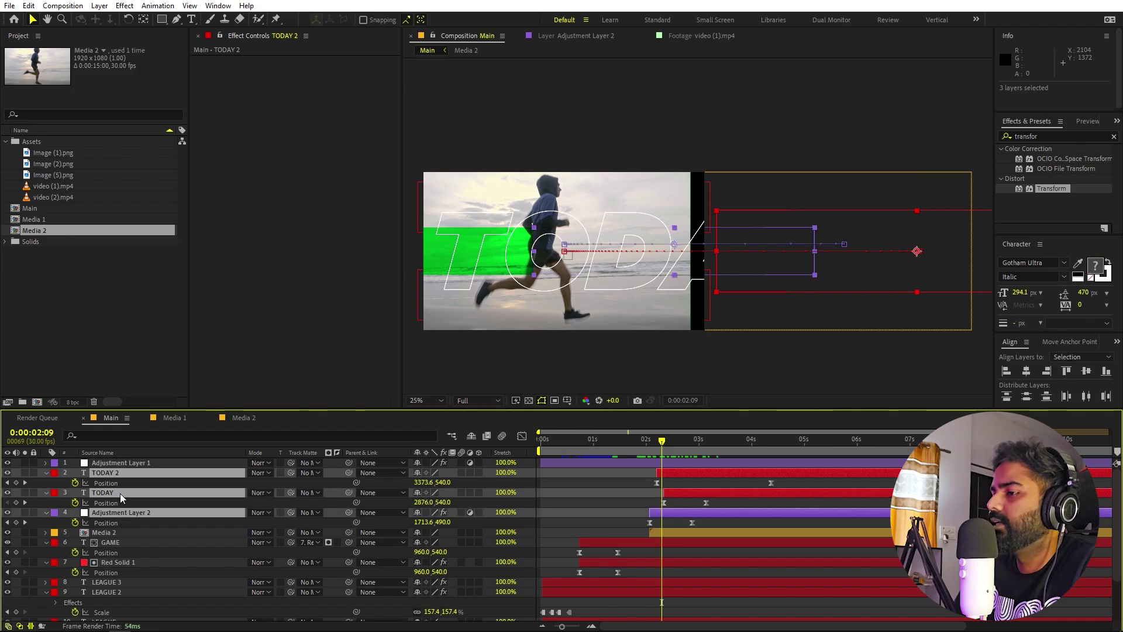
drag(121, 472, 121, 460)
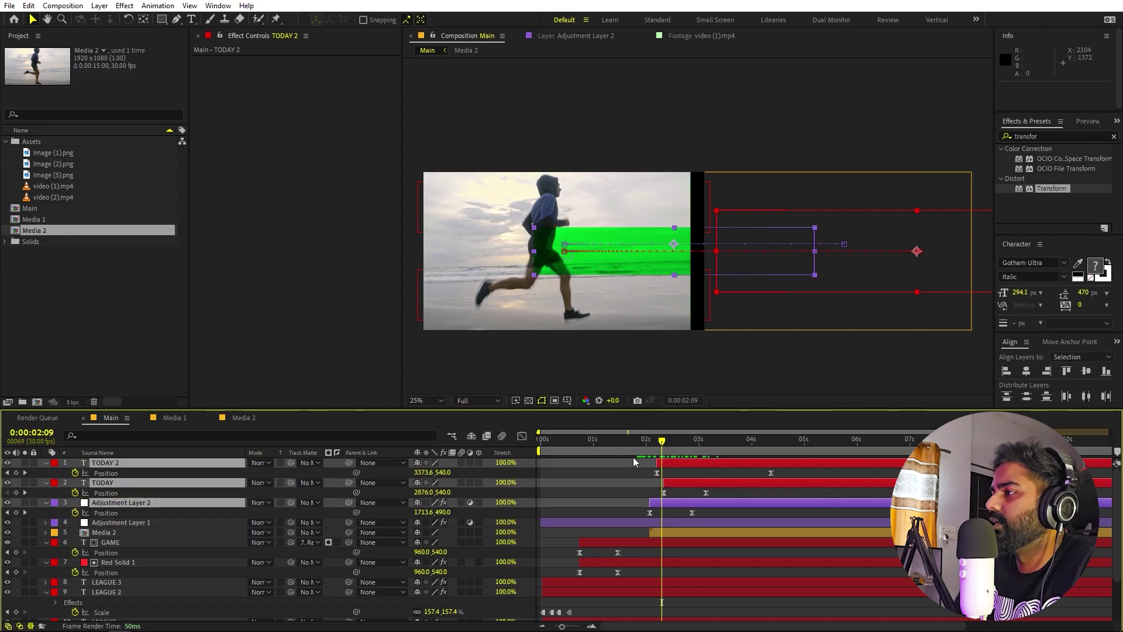
click(614, 455)
key(space)
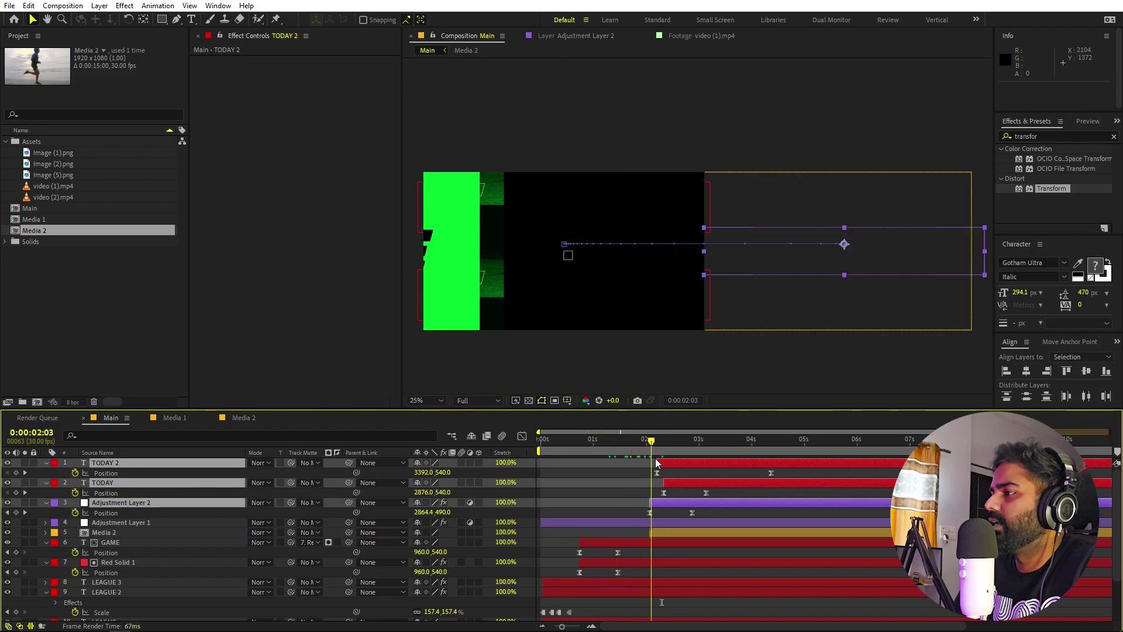
Shift Media 2 earlier to start at about 0:00:01:17 and preview the transition from GAME to the running footage
click(423, 401)
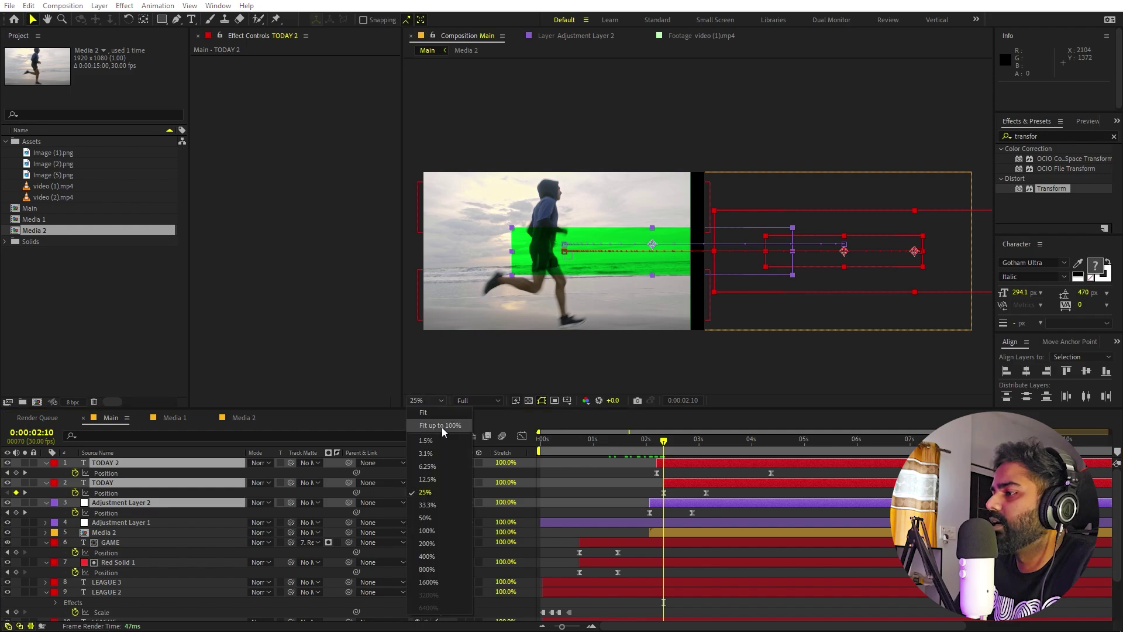
click(441, 427)
click(599, 448)
drag(665, 531, 658, 530)
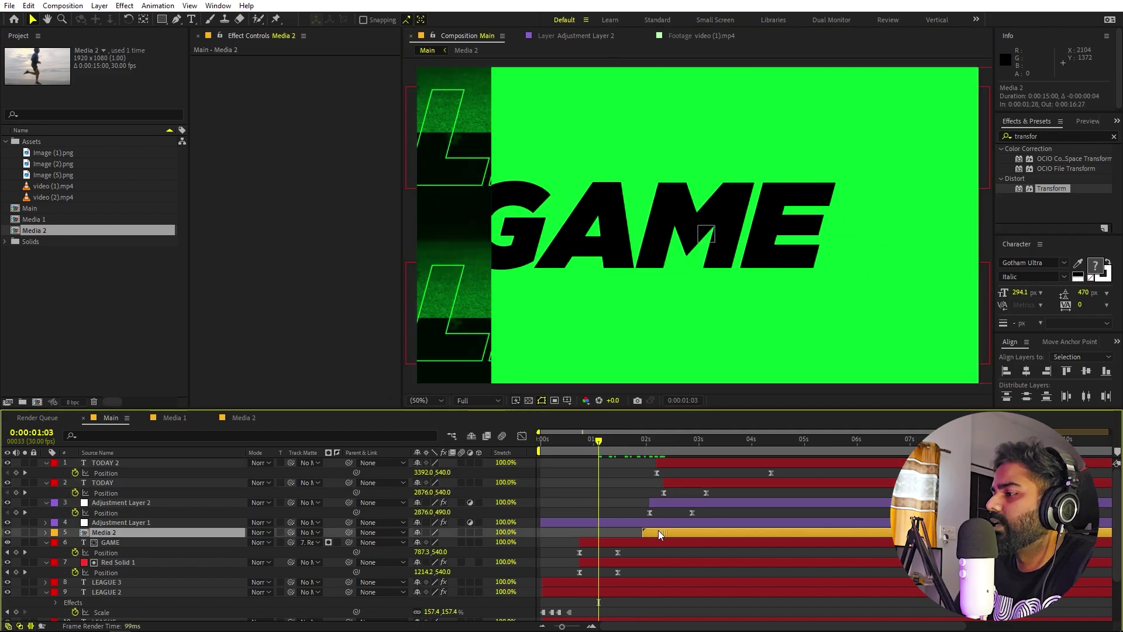
key(space)
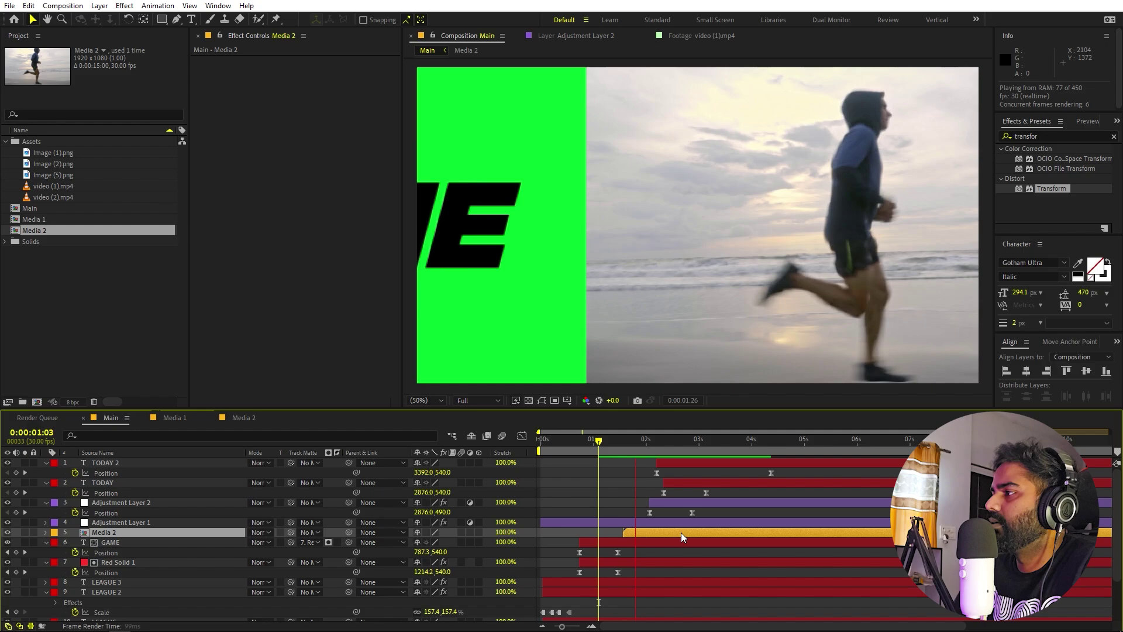
Reveal Adjustment Layer 1's two Transform Position keyframes and apply Easy Ease to both
drag(606, 447, 626, 450)
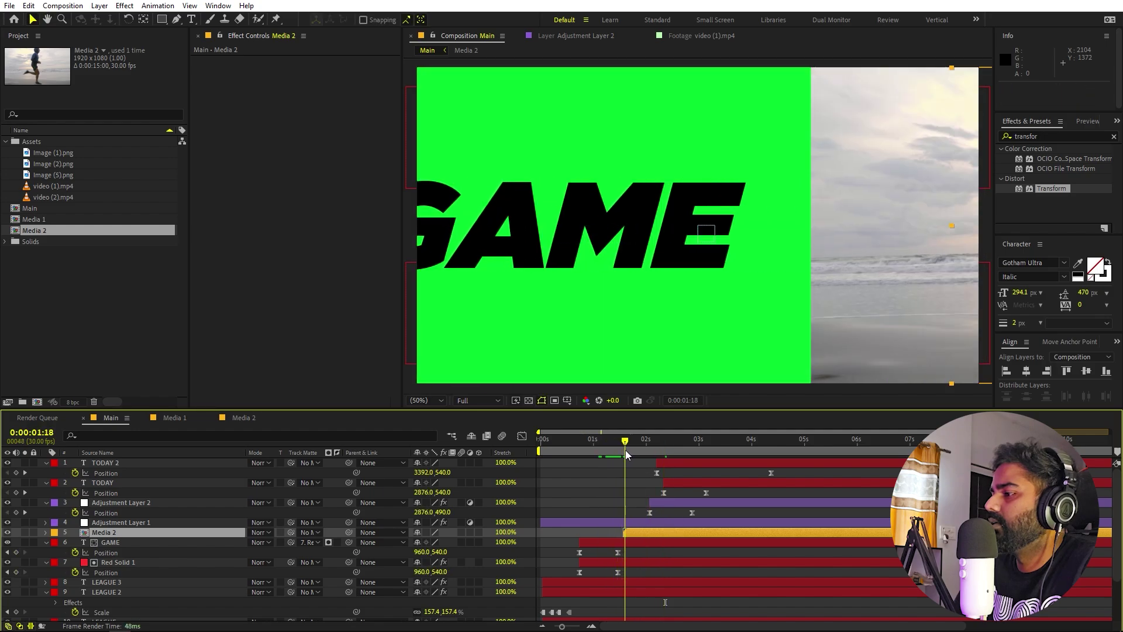
click(616, 523)
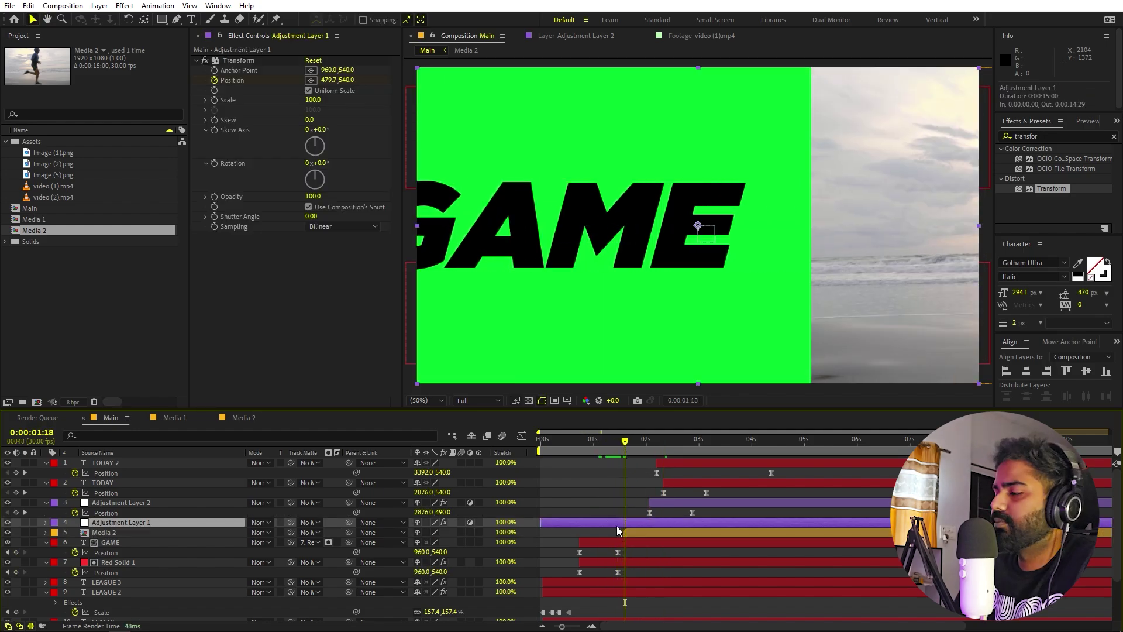
key(u)
drag(661, 543, 575, 556)
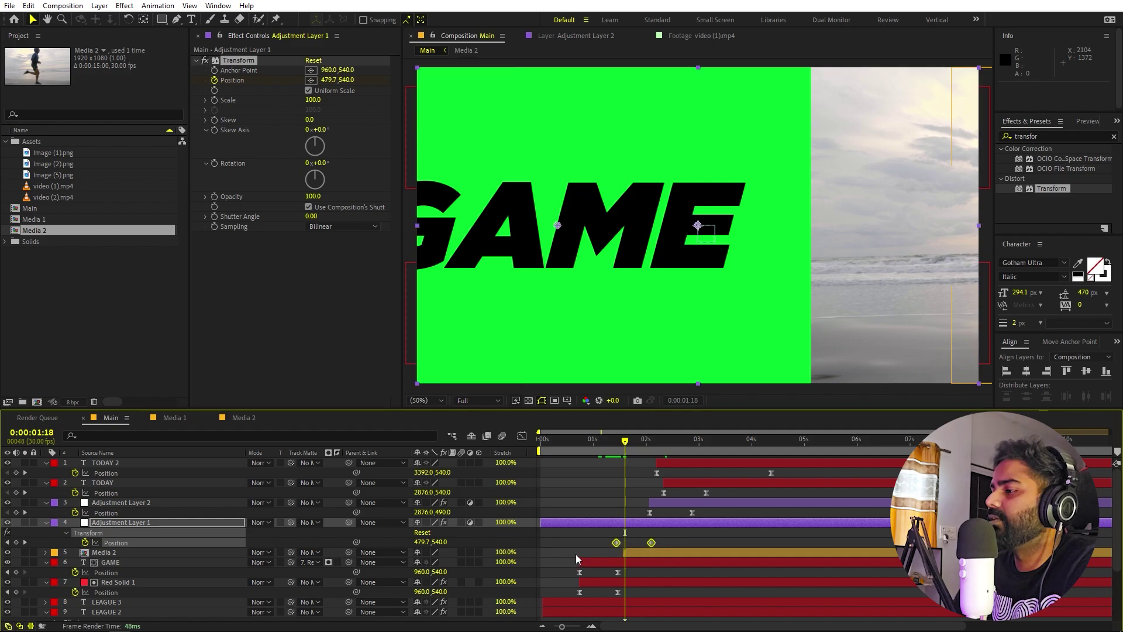
key(F9)
Sharpen Adjustment Layer 1's Position speed curve by extending both keyframe handles toward the middle, and preview the motion
click(522, 444)
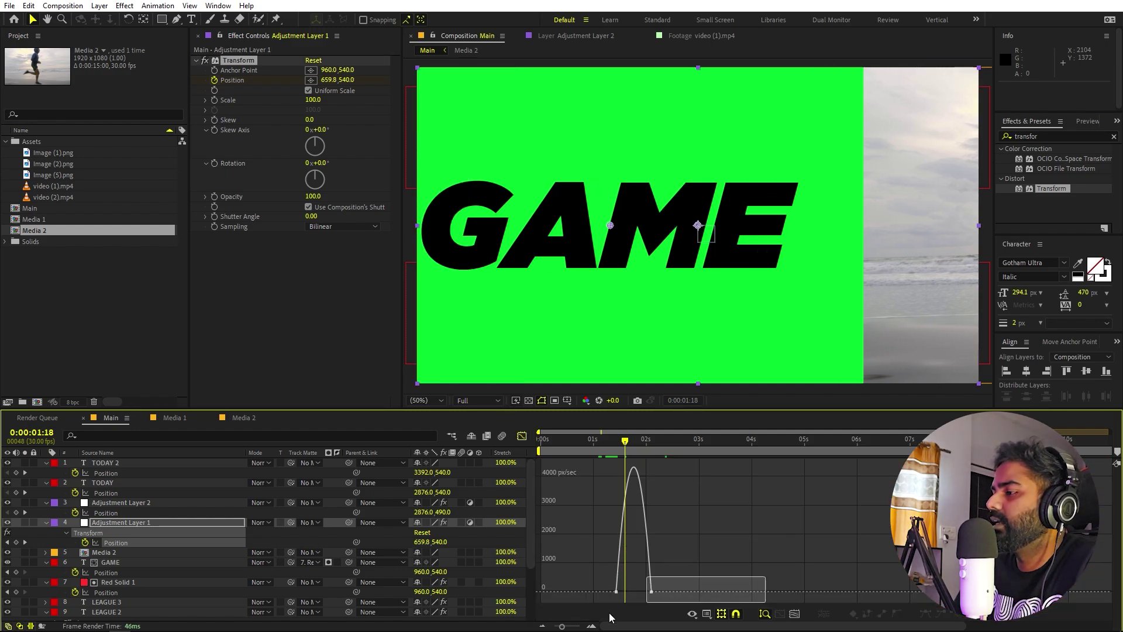
scroll(631, 596, up, 3)
drag(632, 588, 656, 589)
drag(727, 589, 704, 591)
key(space)
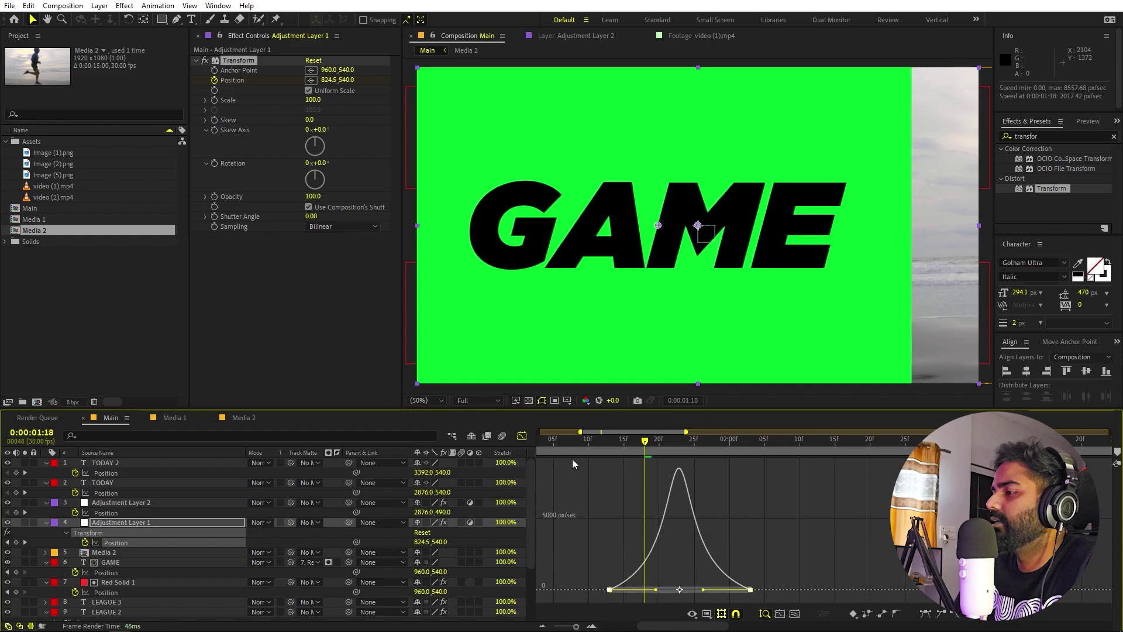
key(space)
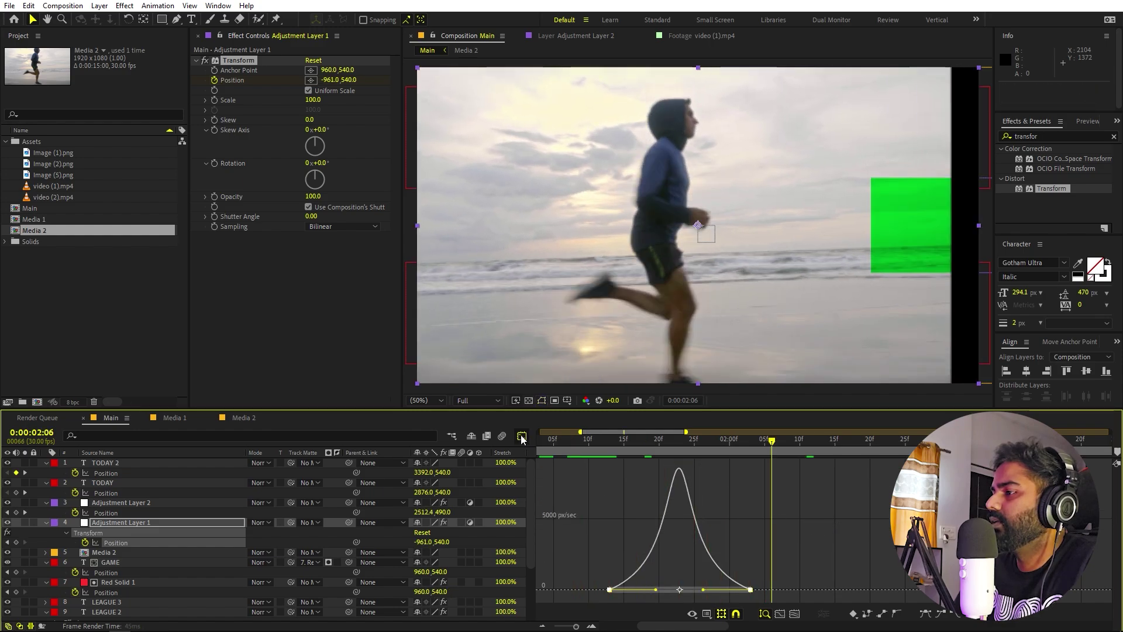
Move Adjustment Layer 1's end Position keyframe about ten frames later and preview the whole animation
key(shift+F3)
click(742, 545)
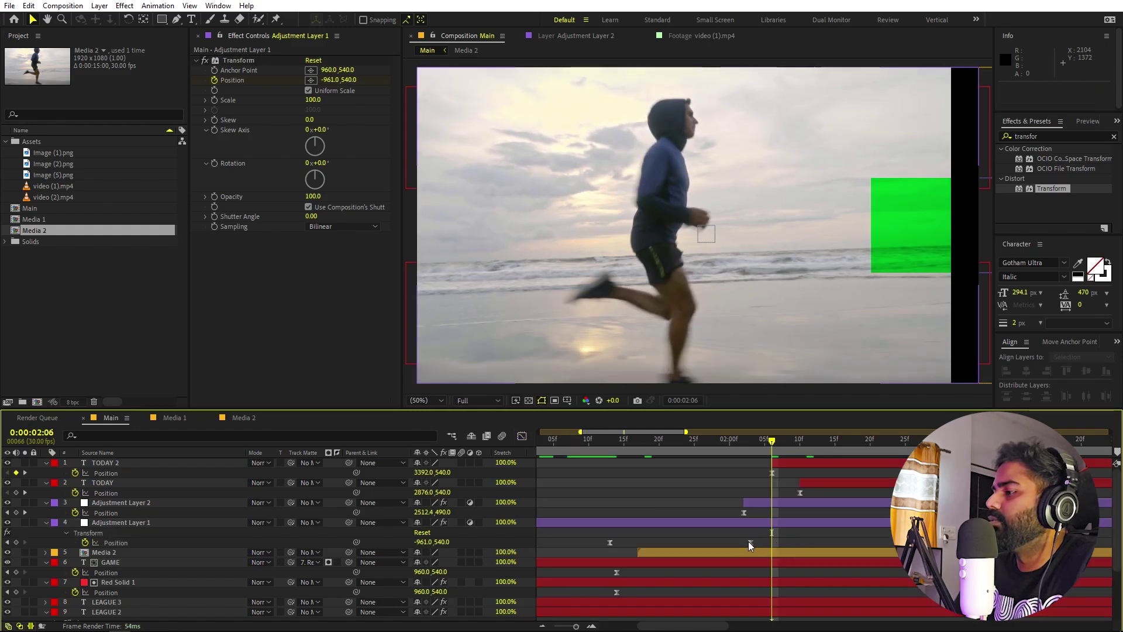
drag(748, 541, 816, 543)
key(semicolon)
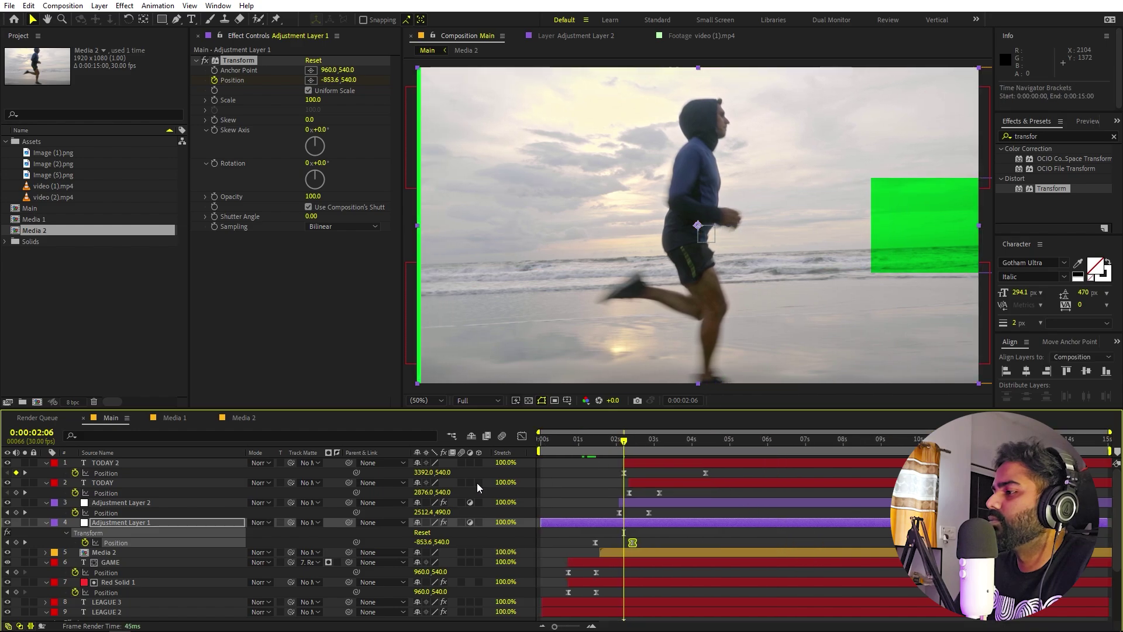
key(space)
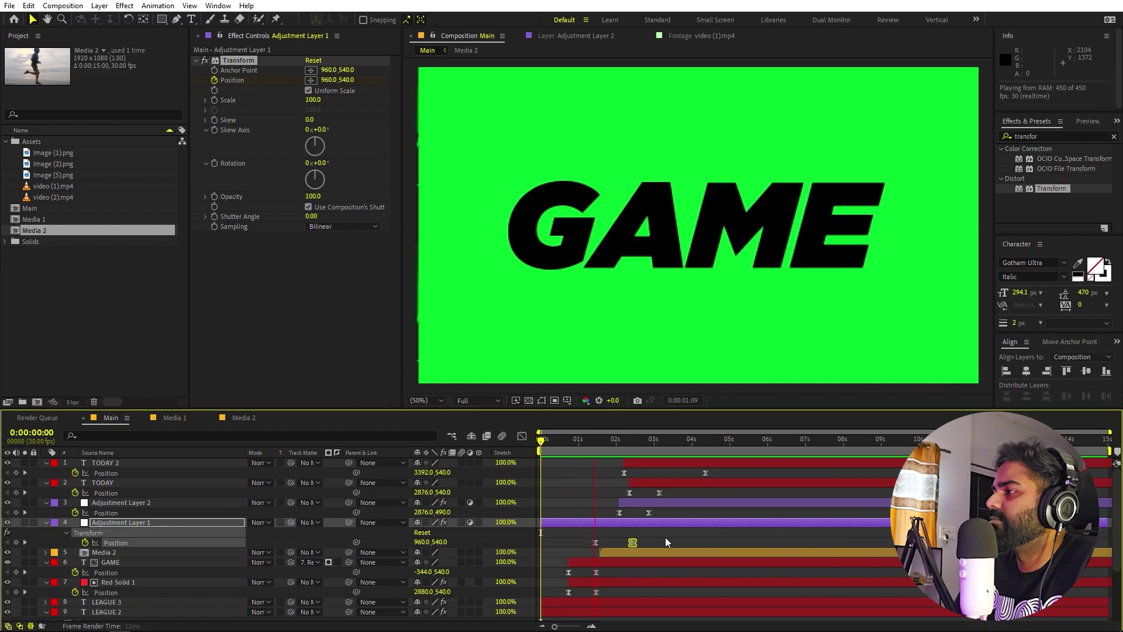
key(space)
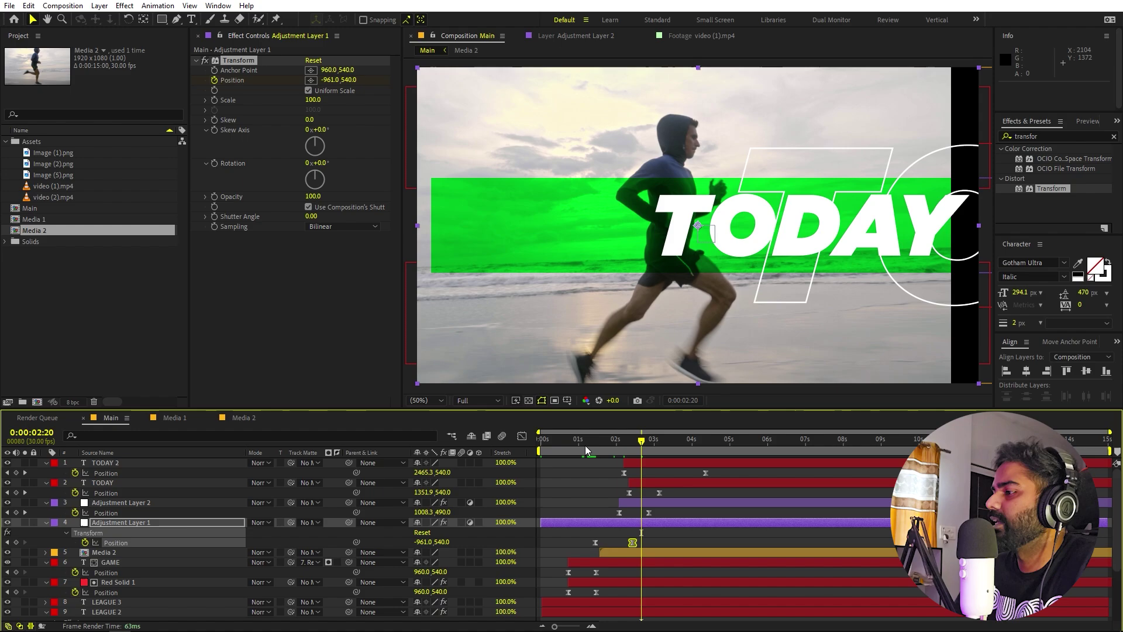
At 0:00:02:26, nudge Media 2 right to X 2881 to cover the black strip at the frame's right edge
drag(585, 444, 649, 441)
click(661, 567)
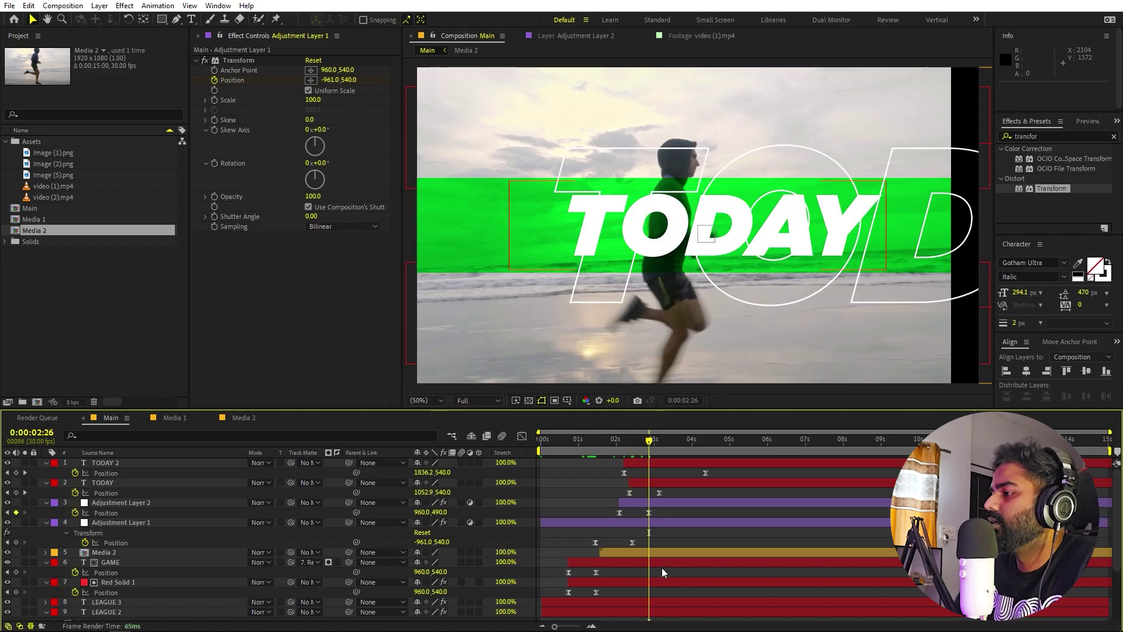
click(662, 554)
key(shift+Right)
key(shift+Right)
key(shift+Right)
key(shift+Right)
key(shift+Right)
key(shift+Right)
key(shift+Right)
key(shift+Right)
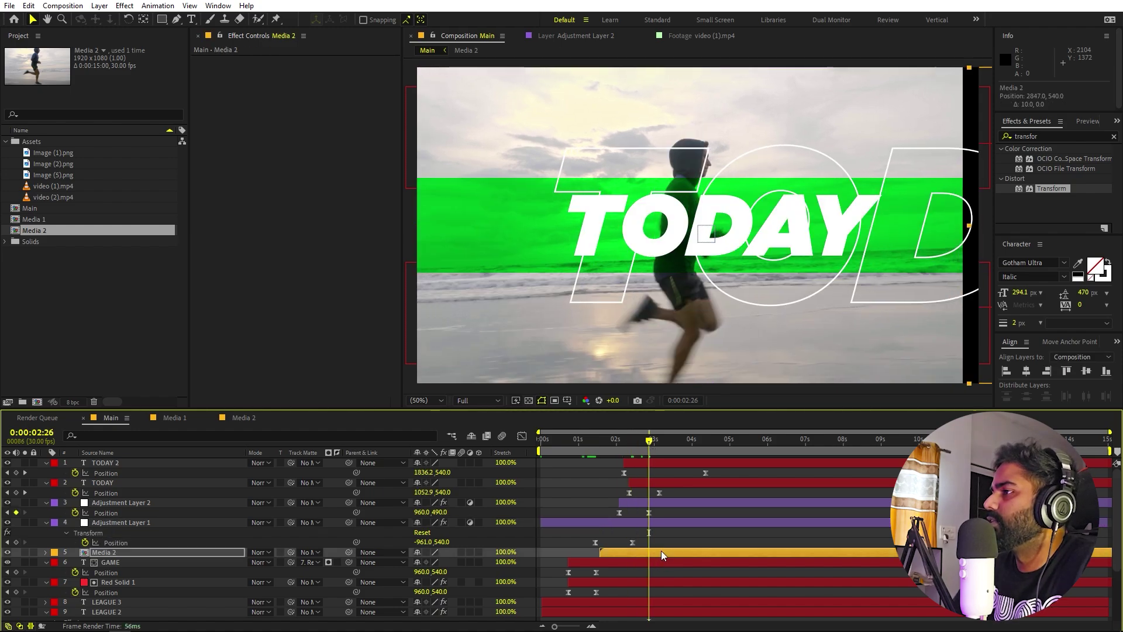
key(shift+Right)
key(Right)
key(Right)
key(Right)
key(Right)
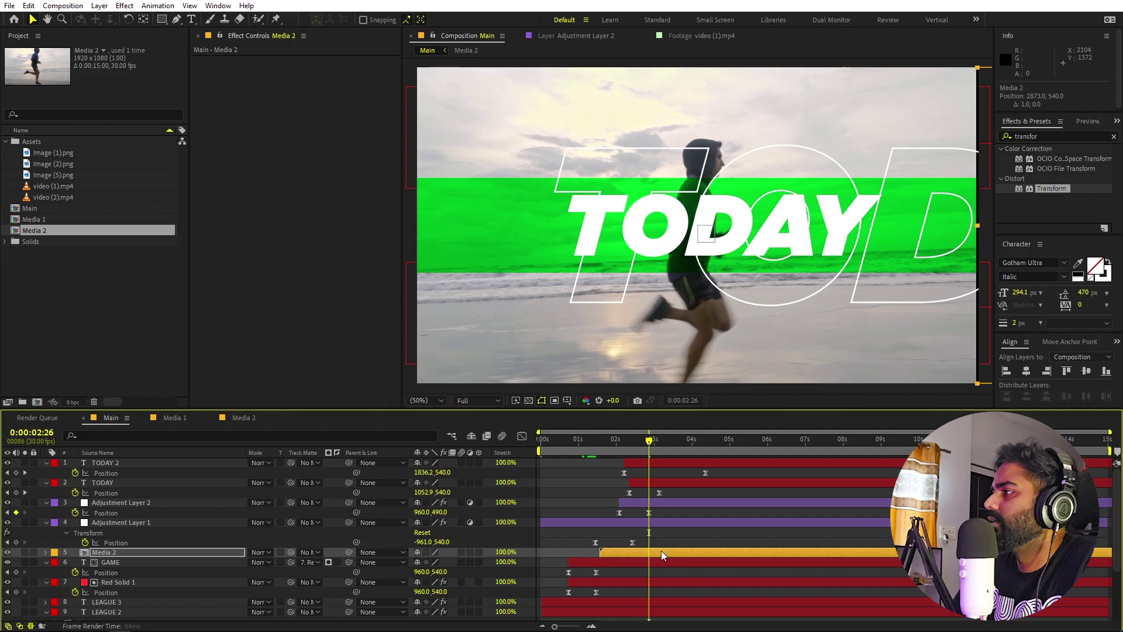
key(Left)
key(Left)
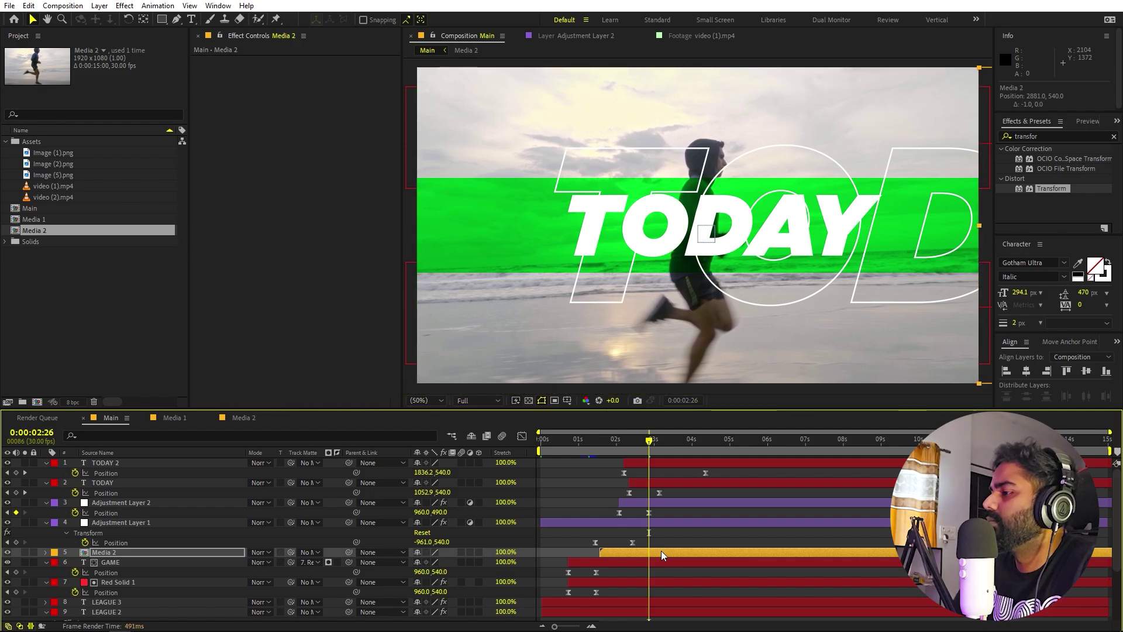
Preview the animation from the start and go to GAME's end Position keyframe at 0:00:01:14
key(Home)
key(space)
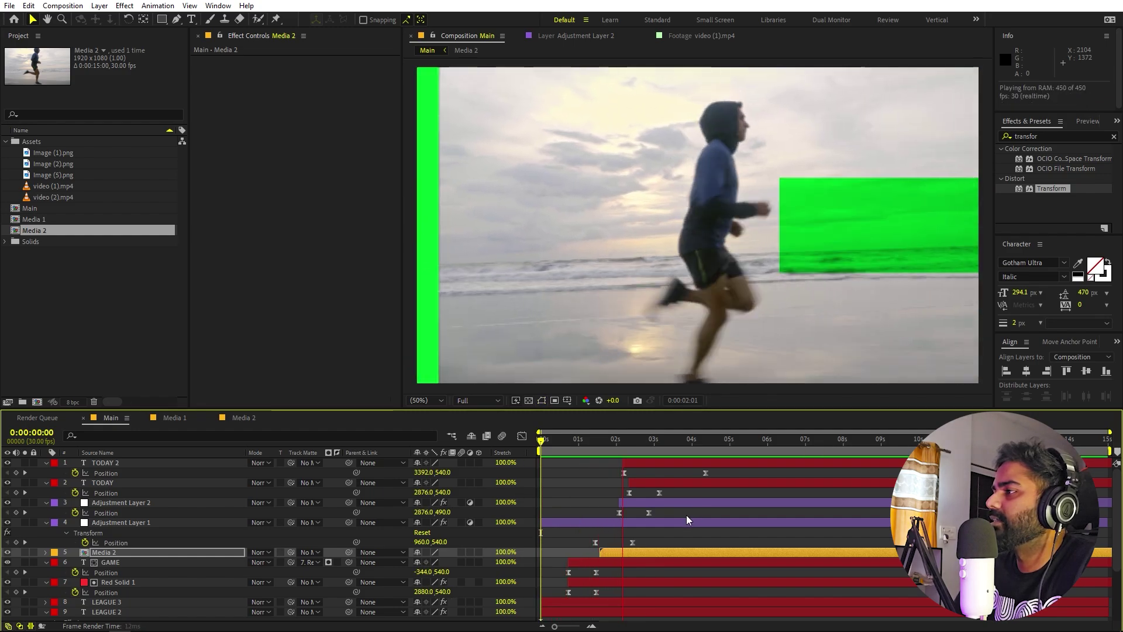
click(593, 447)
key(k)
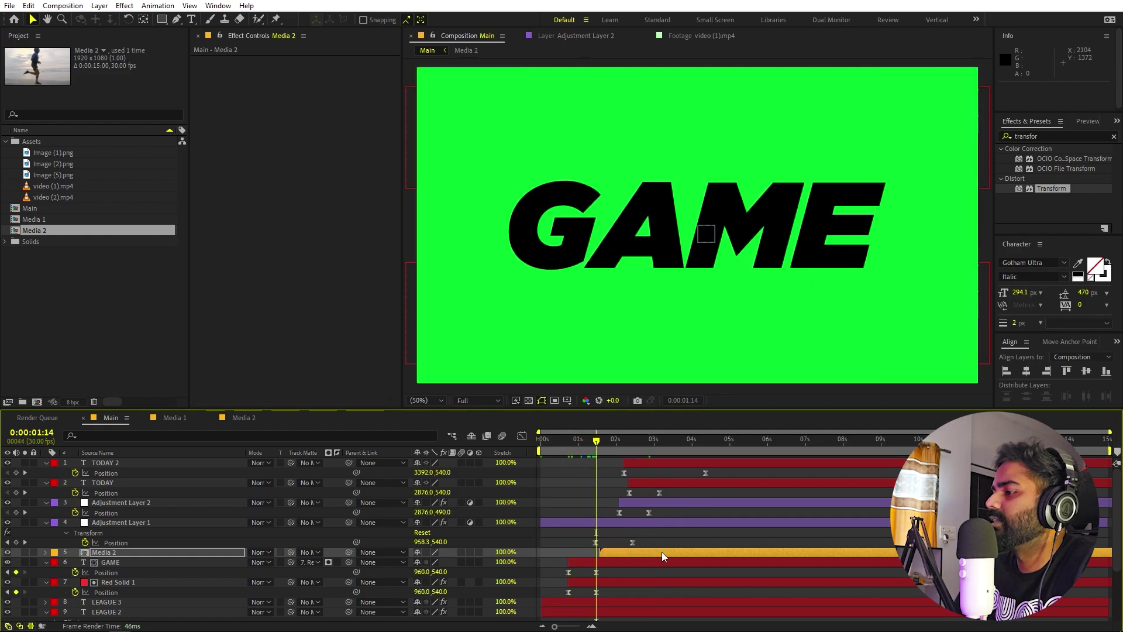
Shift both of Adjustment Layer 1's Position keyframes later so the first sits at 0:00:01:17, and preview the animation
drag(662, 552, 603, 542)
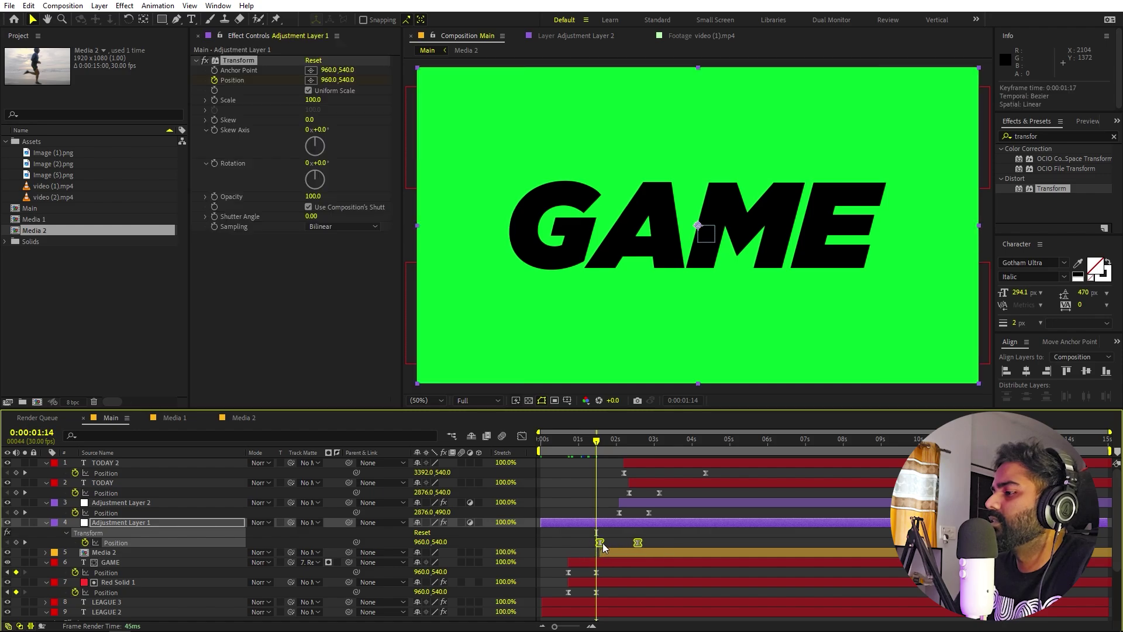
key(space)
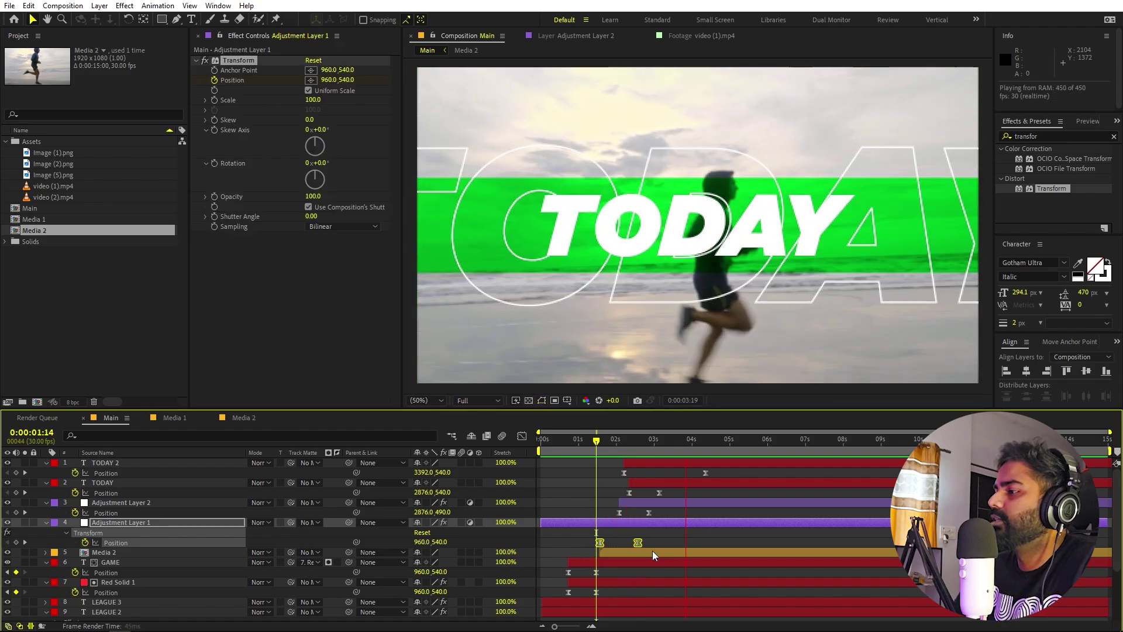
key(space)
drag(705, 440, 456, 481)
click(562, 476)
key(space)
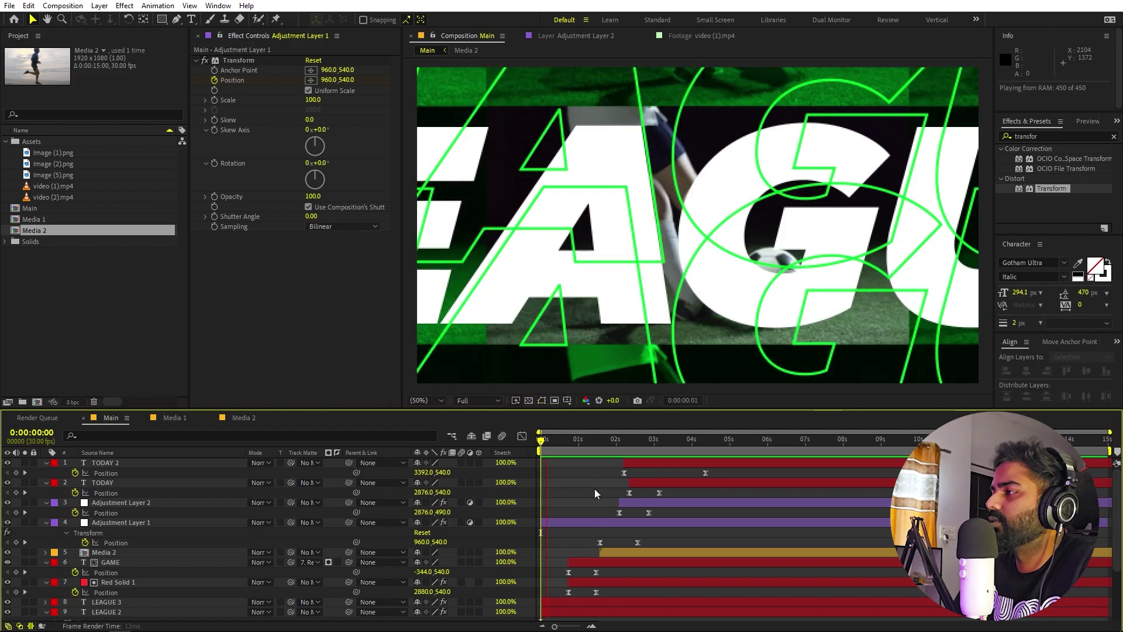
Collapse the Assets folder and, at 0:00:00:09, draw a horizontal white line above the LEAGUE title with the Pen tool, stroke width 65 px
click(130, 338)
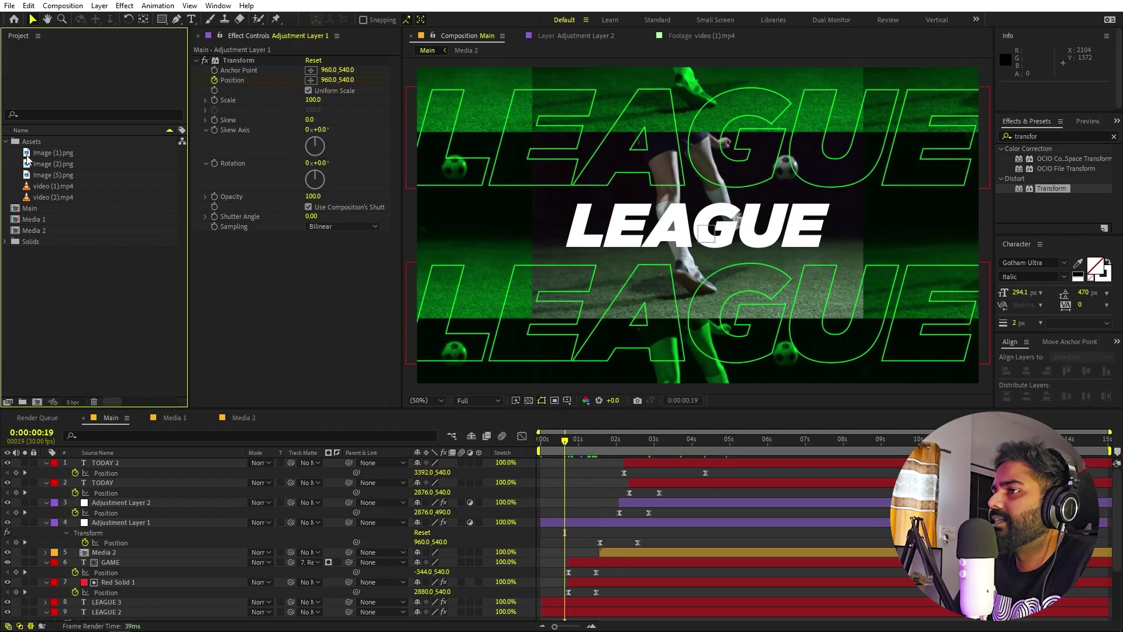
click(7, 143)
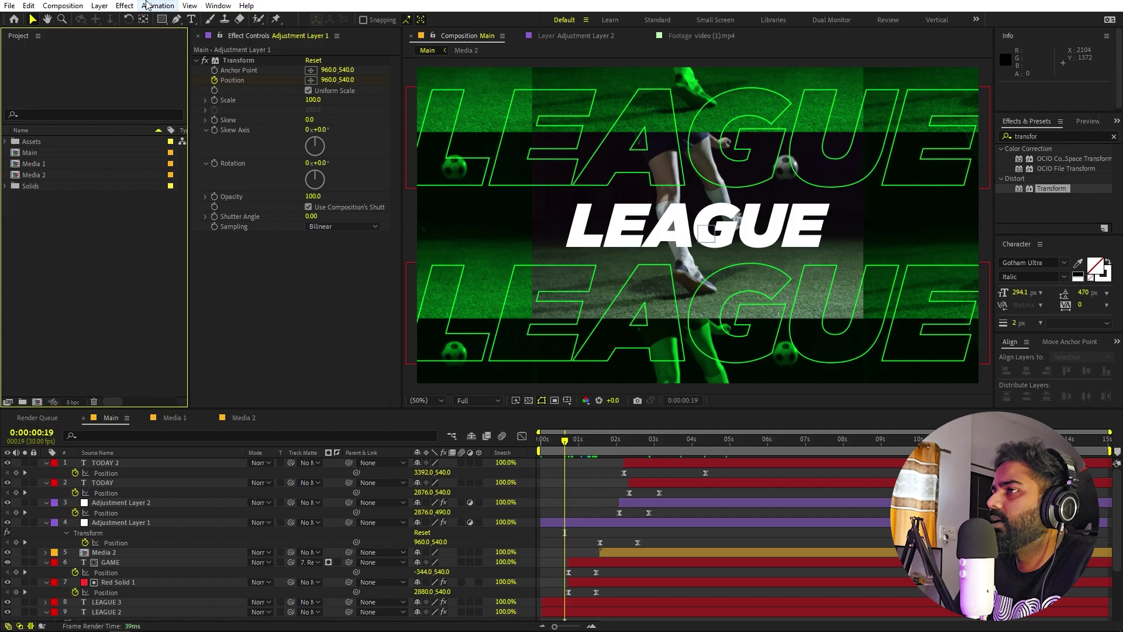
click(176, 19)
drag(578, 440, 552, 449)
click(598, 129)
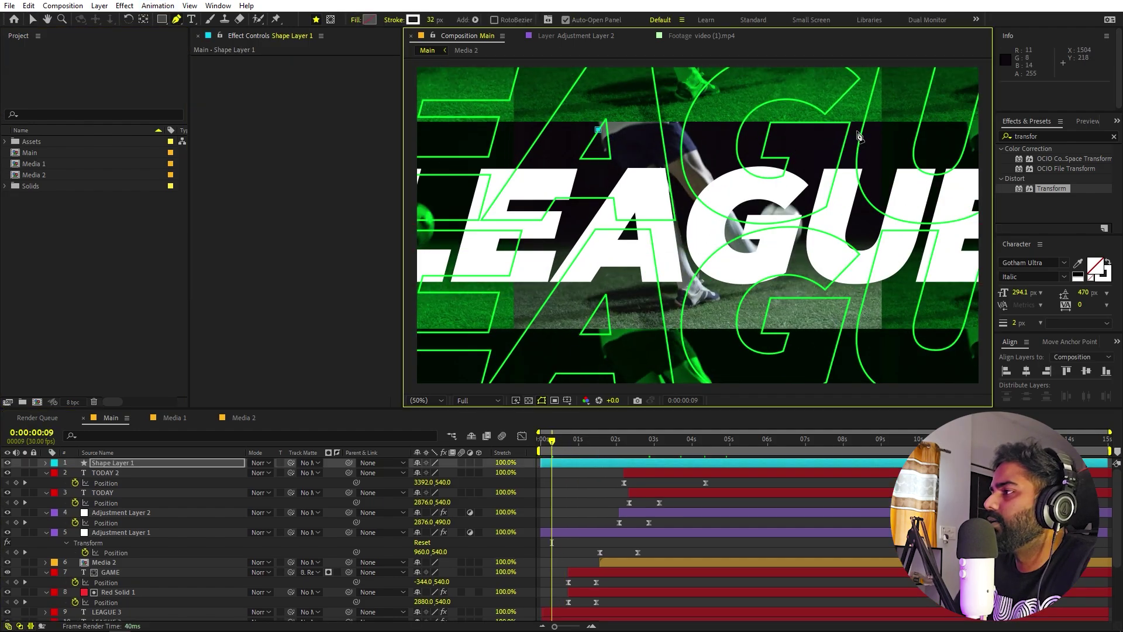
shift+click(870, 129)
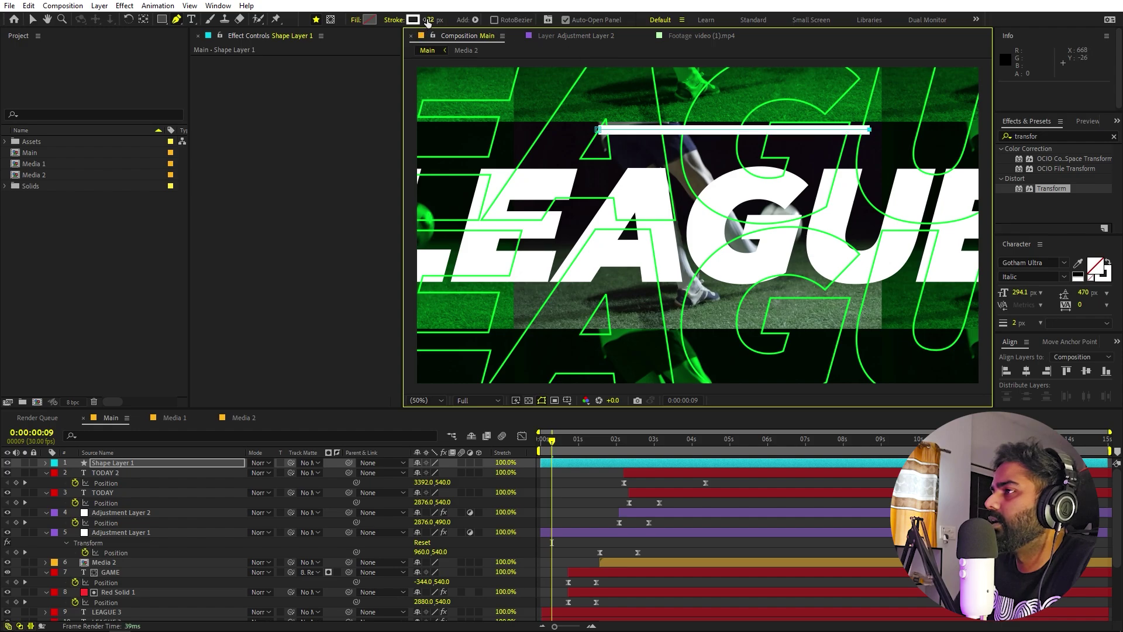
drag(433, 20, 454, 19)
Add Trim Paths to Shape Layer 1 and enable keyframing for its Start and End at 0:00:00:09
click(111, 463)
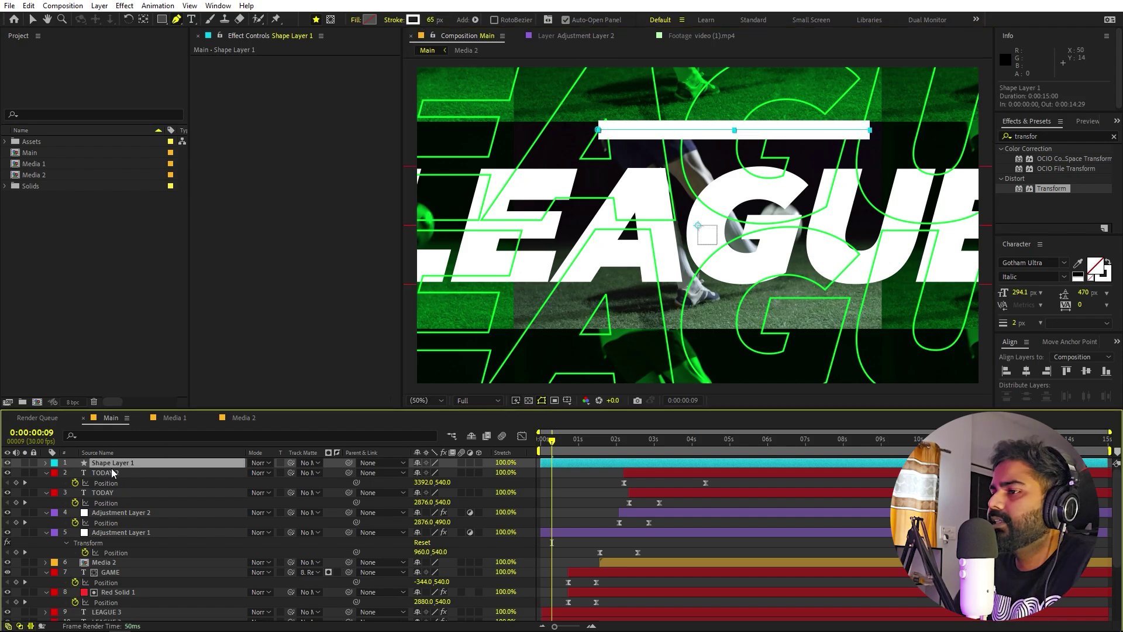
click(46, 463)
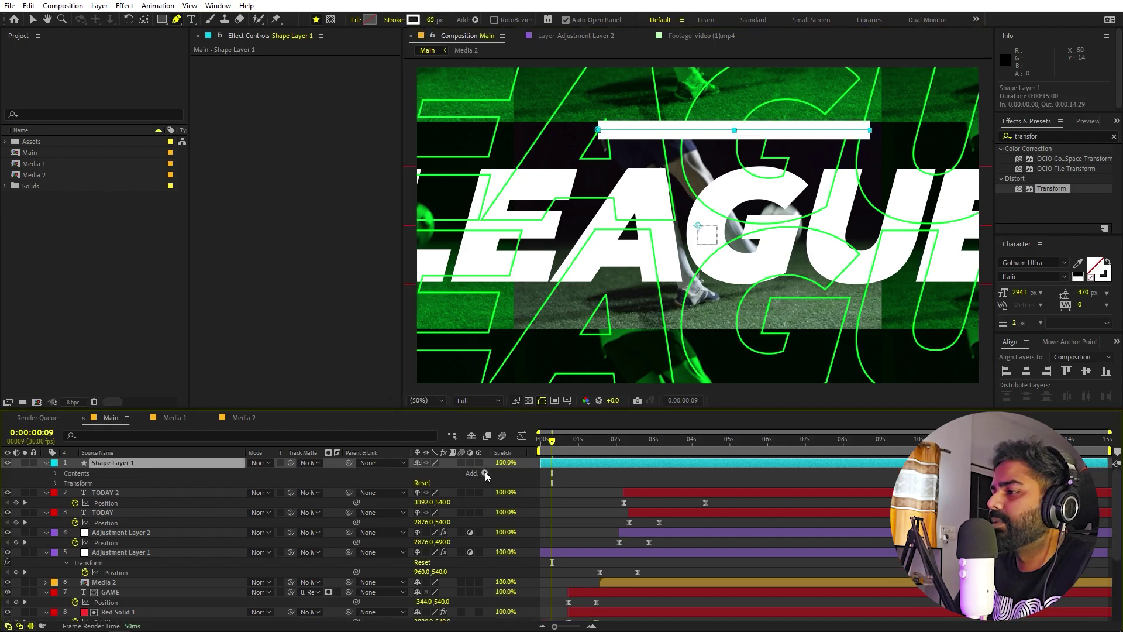
click(485, 472)
click(527, 409)
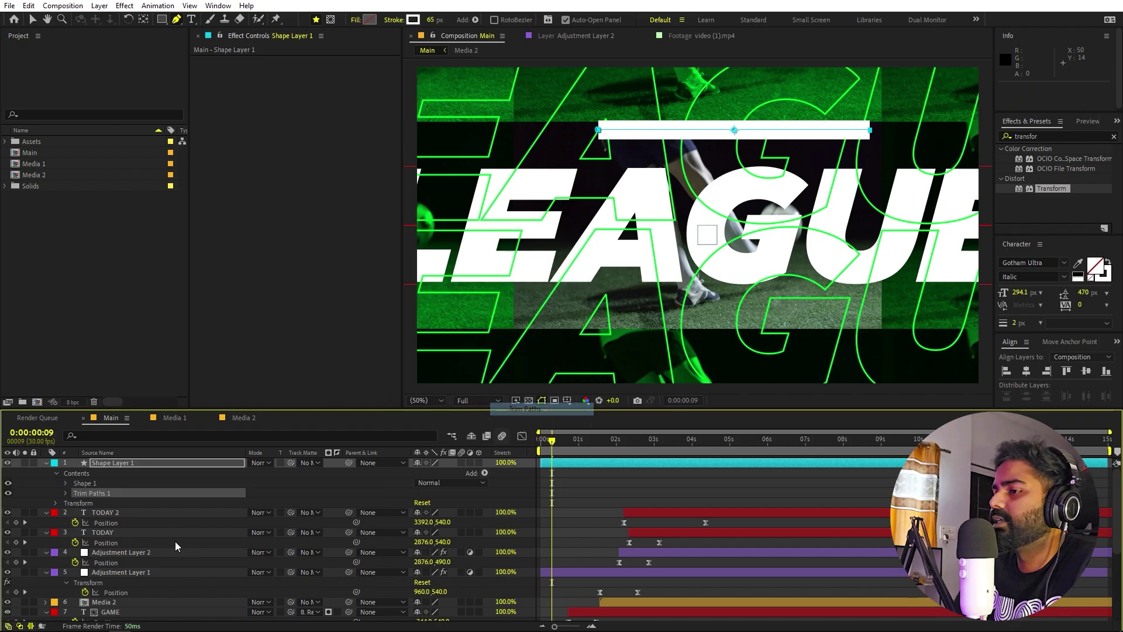
click(63, 493)
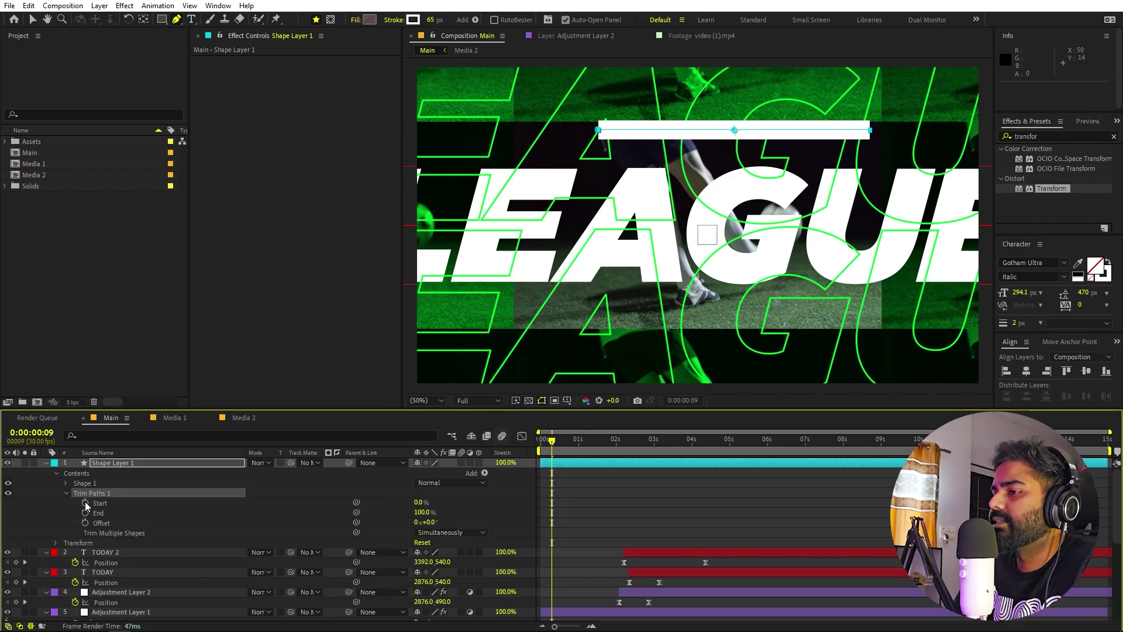
click(85, 502)
click(85, 513)
click(85, 522)
click(86, 521)
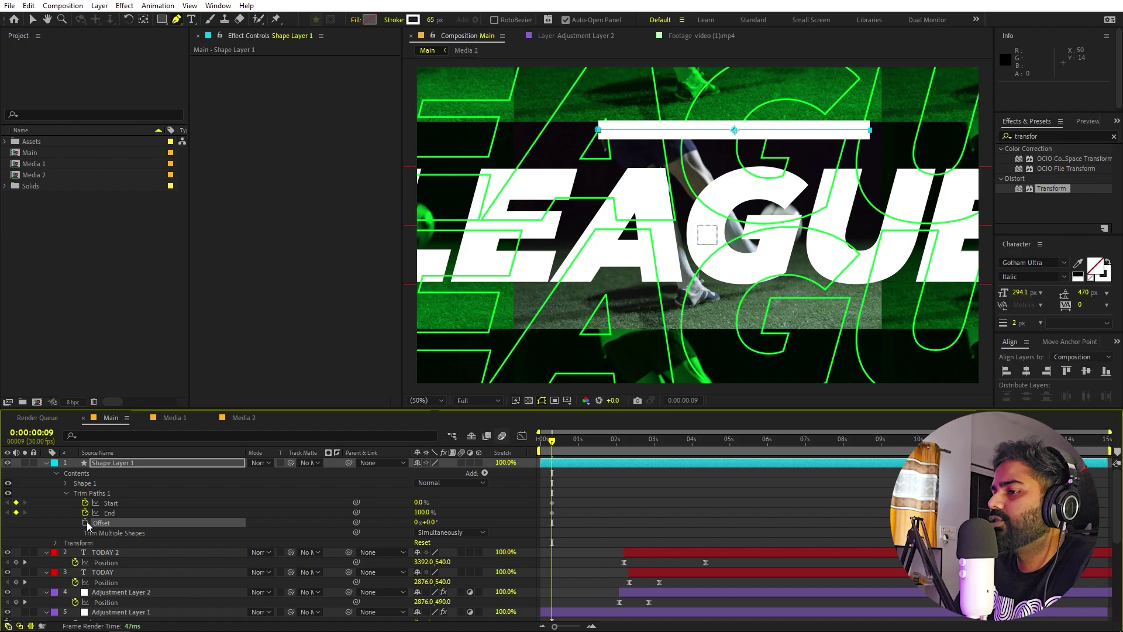
Trim Shape Layer 1's beginning to 0:00:00:09 and animate Trim Paths Start and End from 0% there to 100% at 0:00:00:27
click(540, 464)
click(566, 505)
drag(421, 513, 257, 521)
click(558, 462)
click(567, 443)
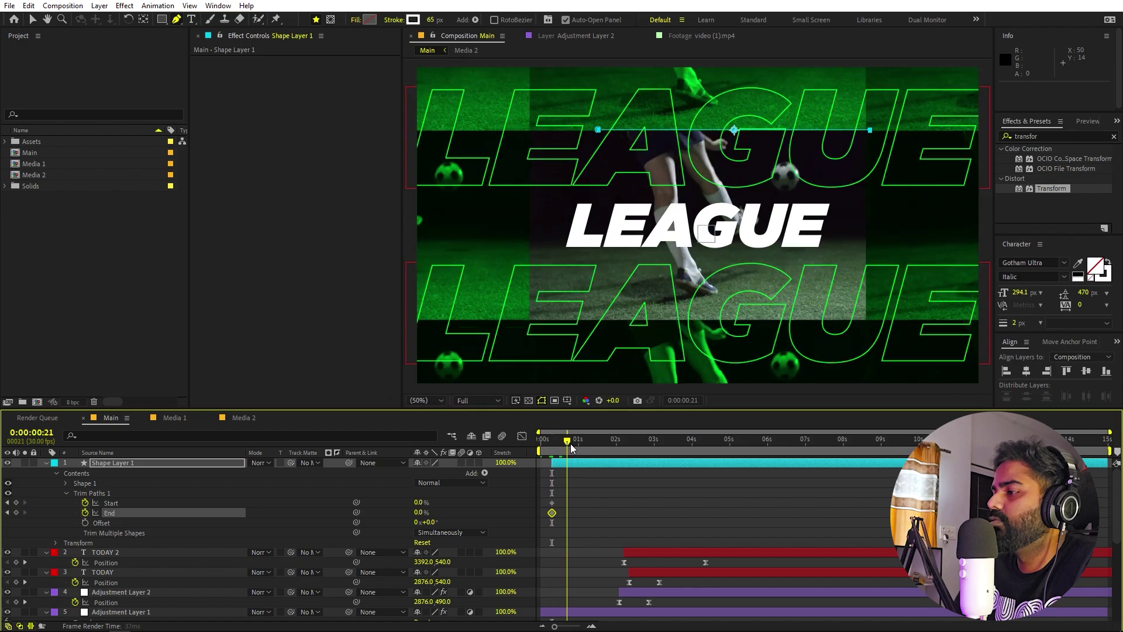
key(space)
drag(419, 515, 538, 504)
Easy-ease the Trim Paths Start and End keyframes and reshape their speed curve to peak early with a long slowdown
click(582, 625)
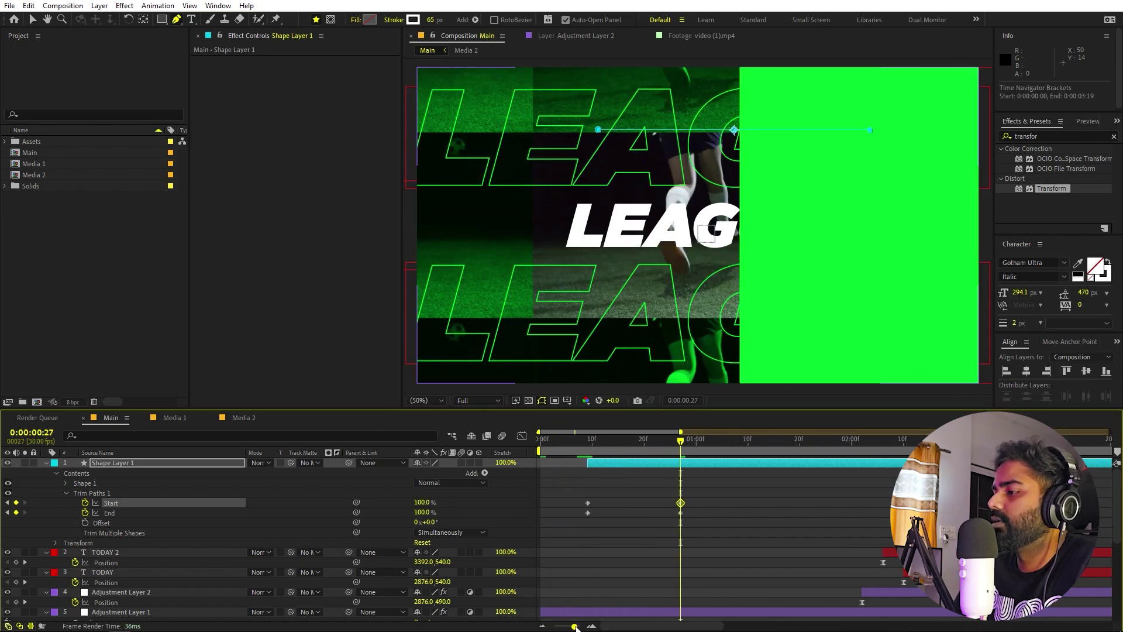
drag(745, 501, 580, 513)
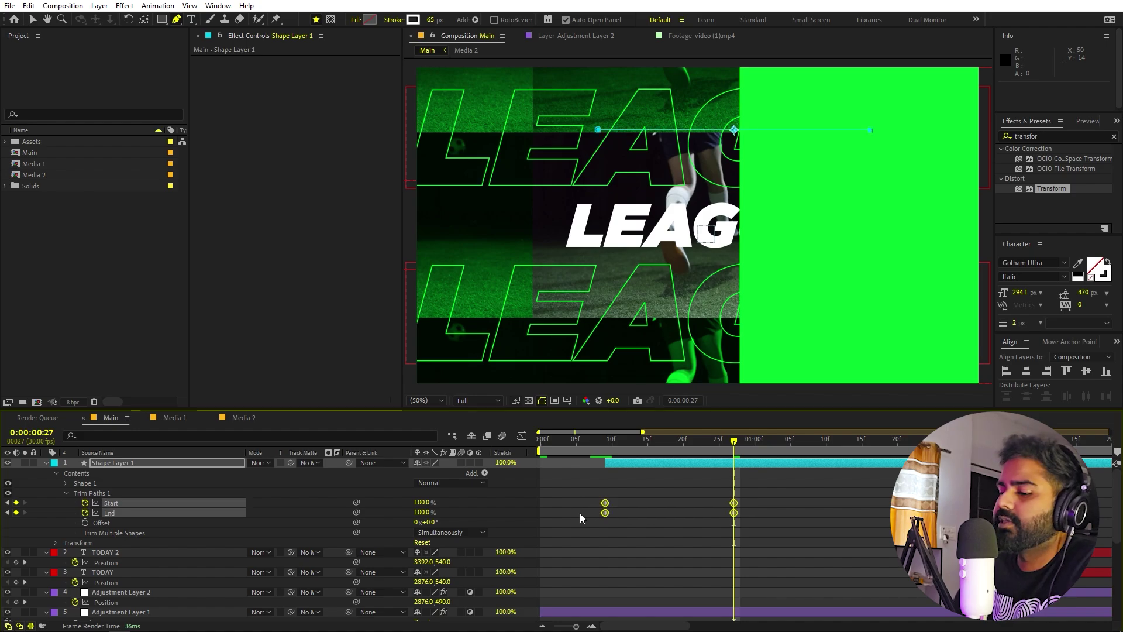
key(F9)
click(521, 436)
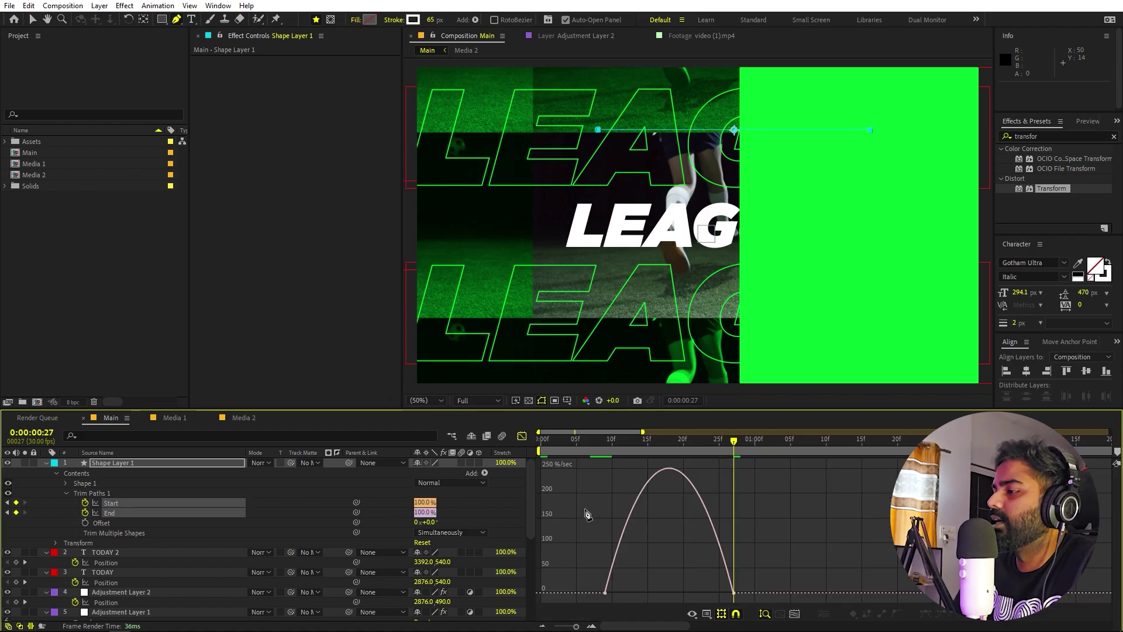
drag(835, 539, 669, 590)
key(v)
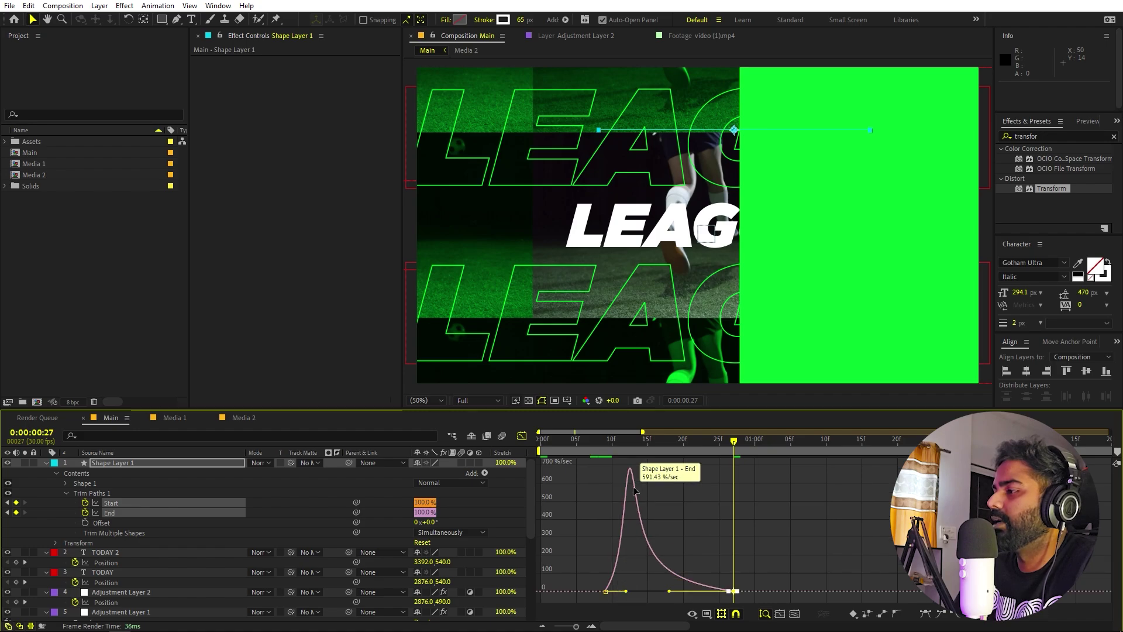
drag(598, 451, 689, 463)
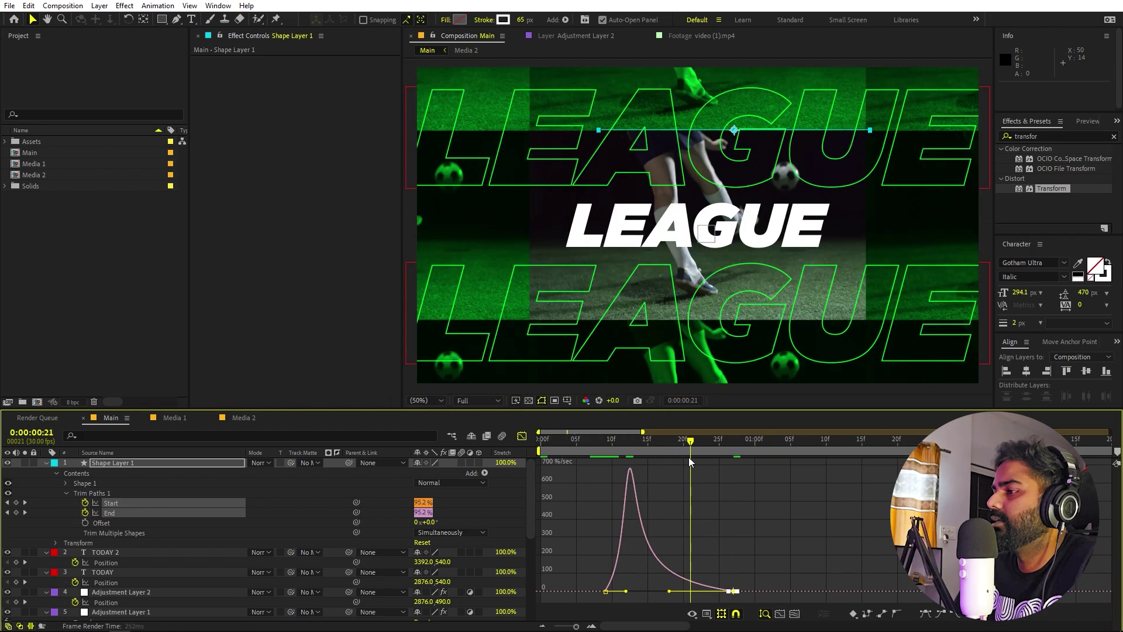
Delay the Trim Paths Start keyframes by four frames, shift Shape Layer 1 earlier to begin at 0:00:00:02, and preview
click(521, 436)
drag(779, 493, 627, 502)
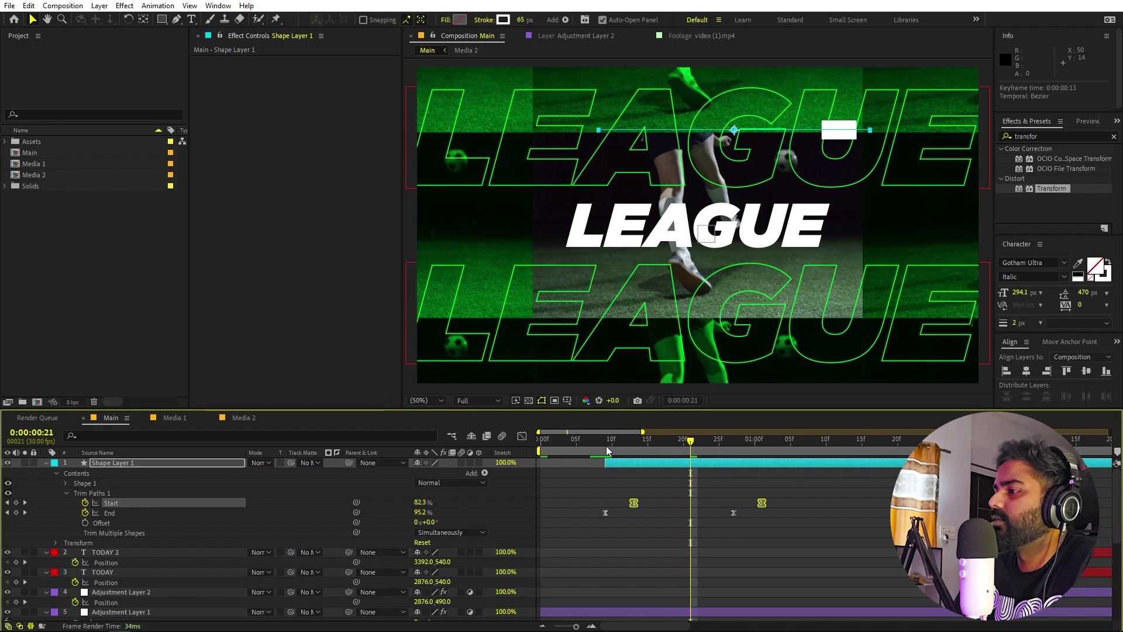
key(Home)
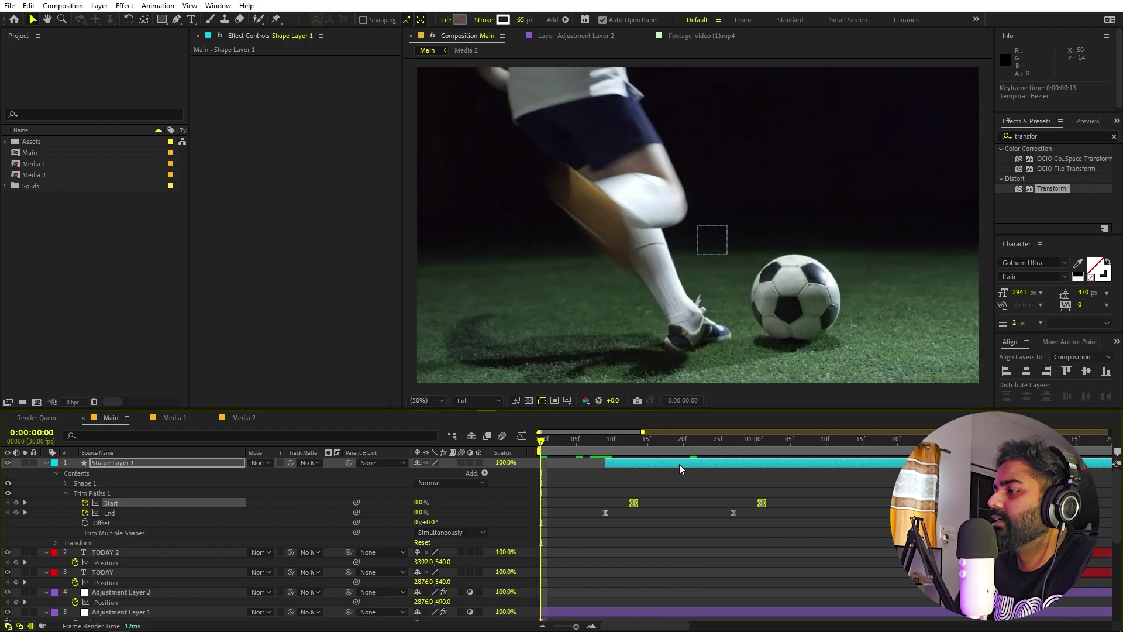
drag(679, 465, 631, 474)
key(space)
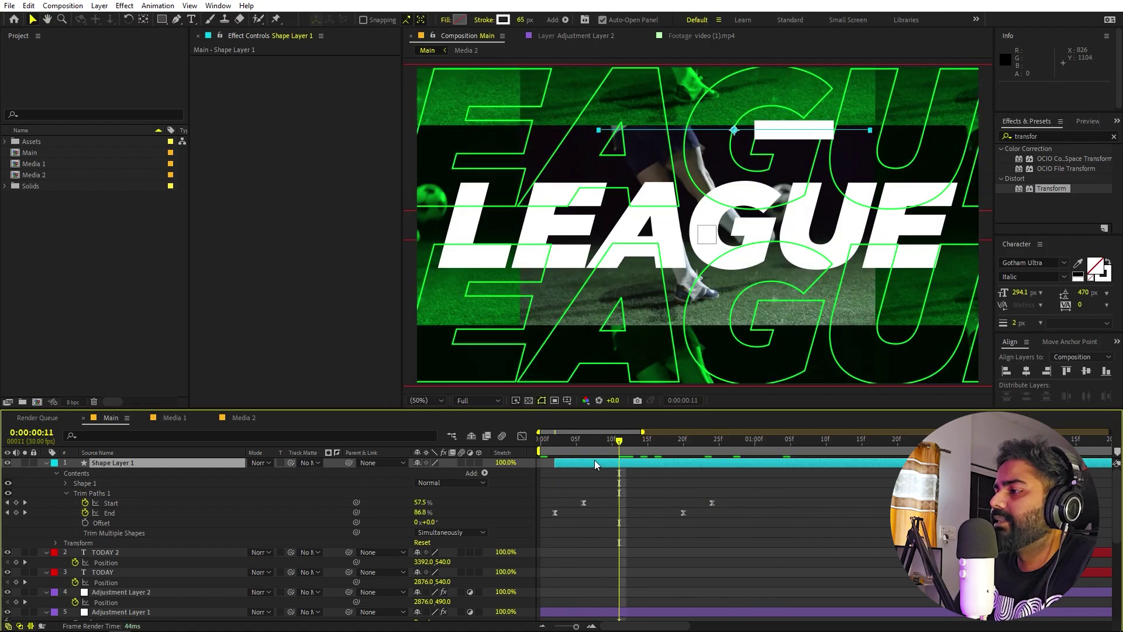
Duplicate Shape Layer 1, move the copy to Position 536, 936 in the frame's lower left, and shorten its line from the right end
key(ctrl+d)
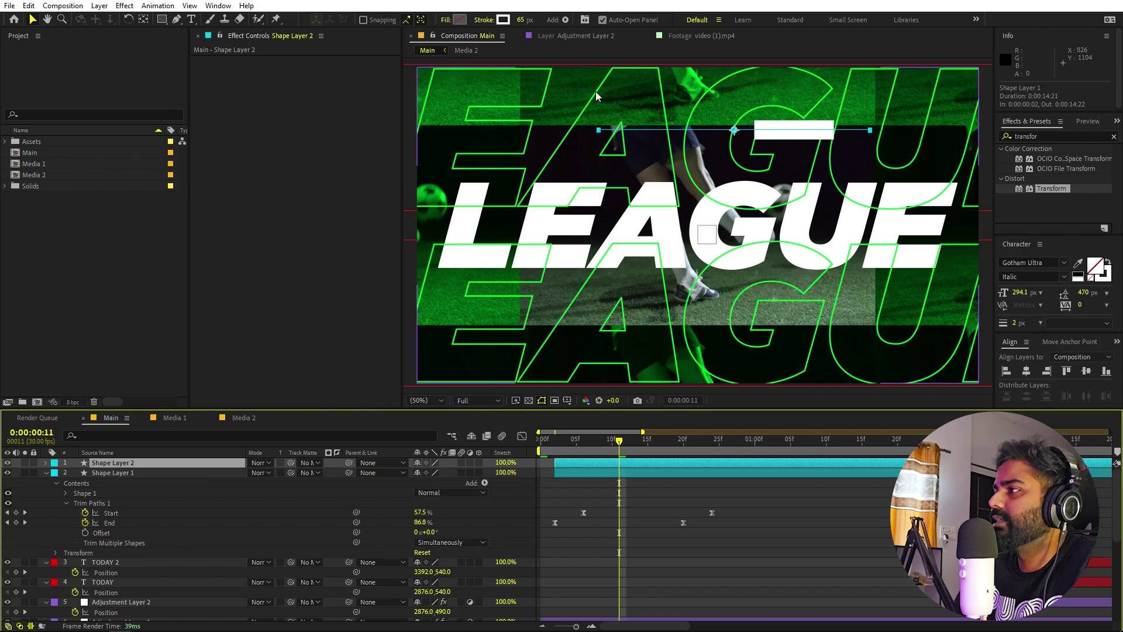
drag(736, 130, 528, 367)
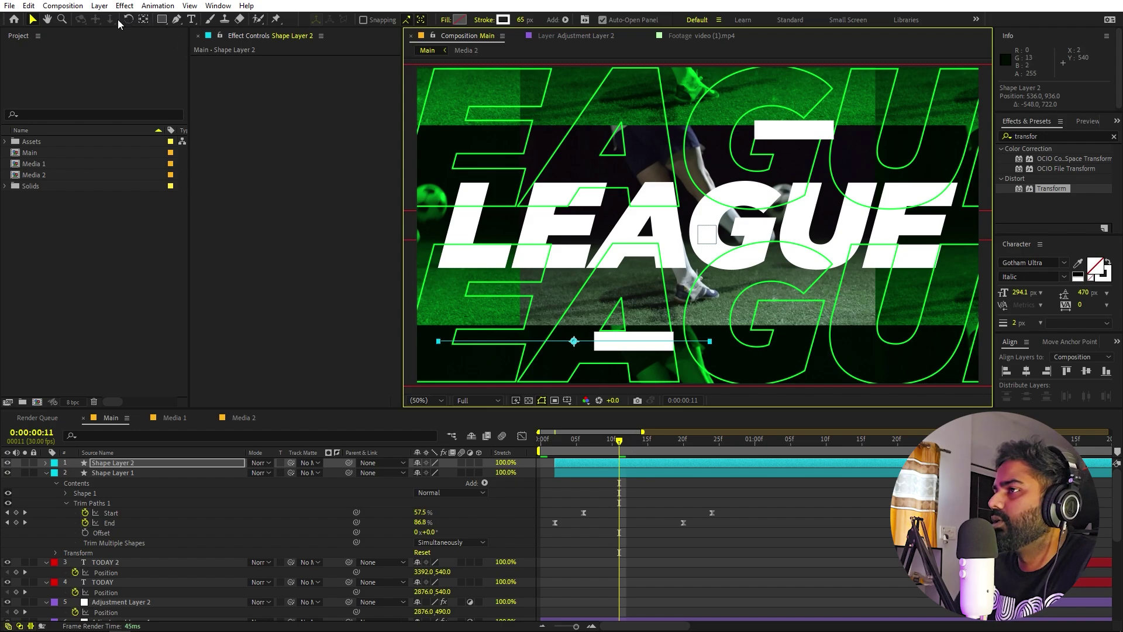
click(176, 20)
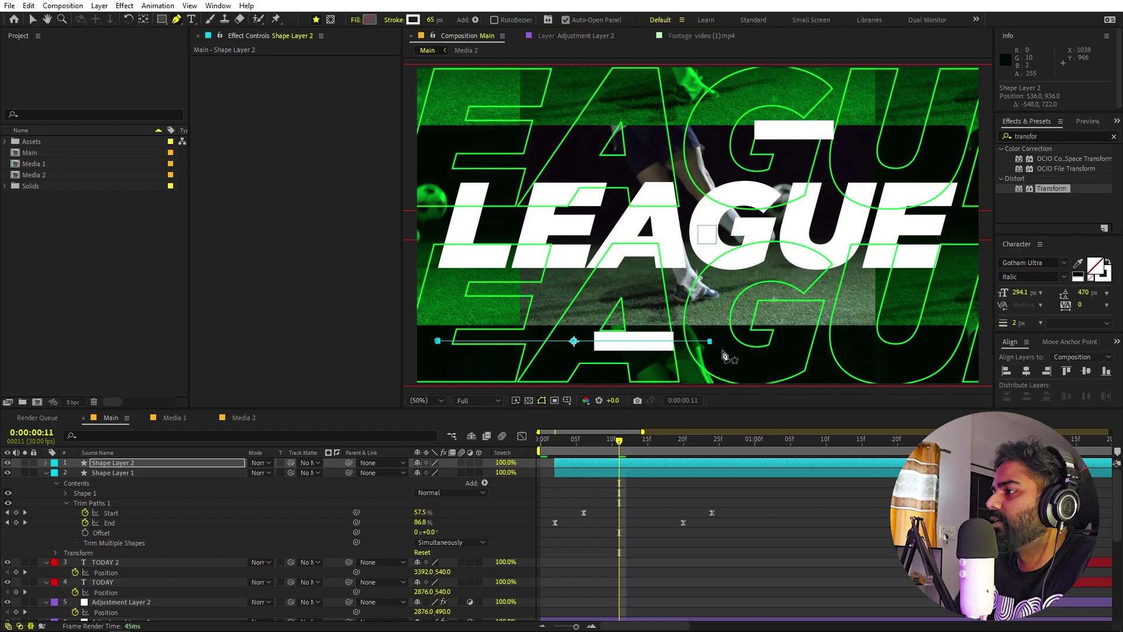
drag(710, 341, 631, 350)
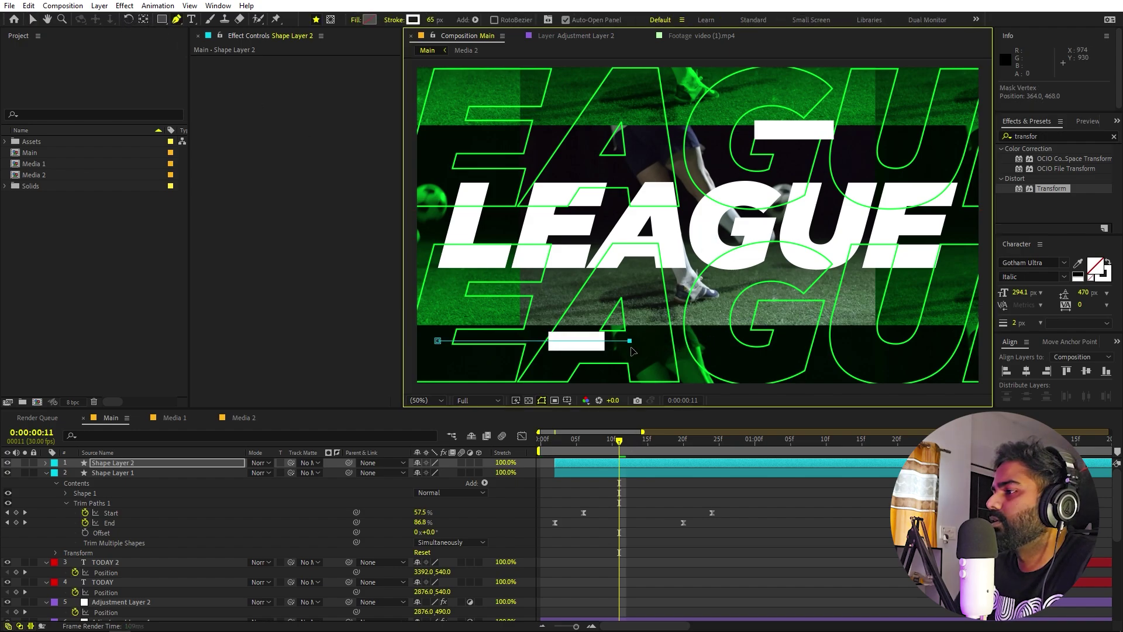
Duplicate Shape Layer 2 and apply a Fill effect to the copy, using the bright green sampled from the composition
click(600, 467)
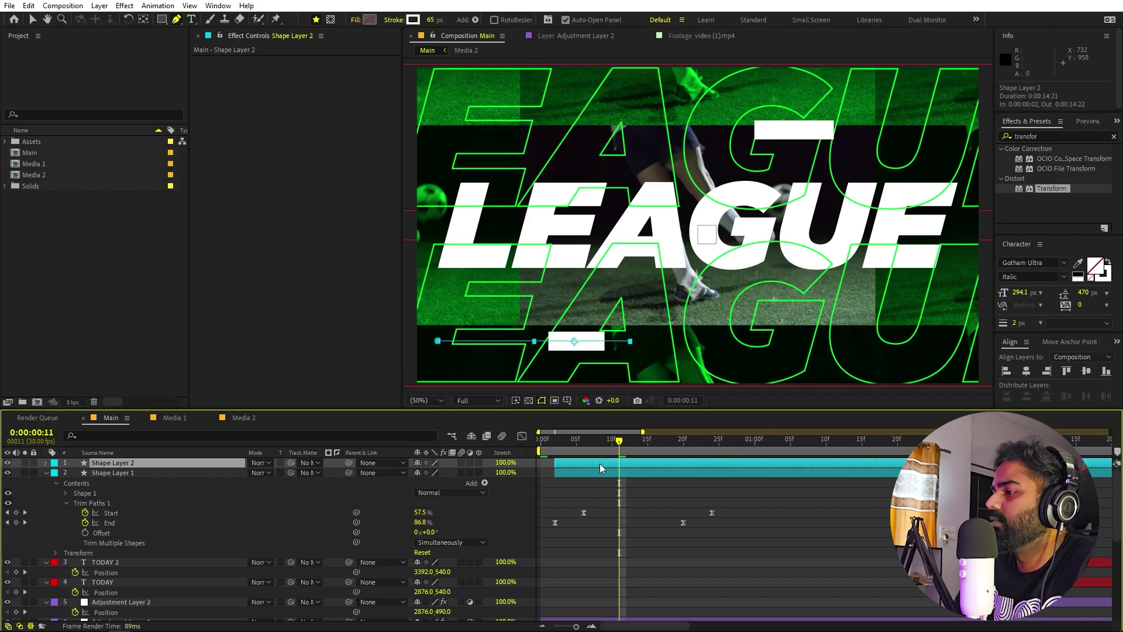
key(ctrl+d)
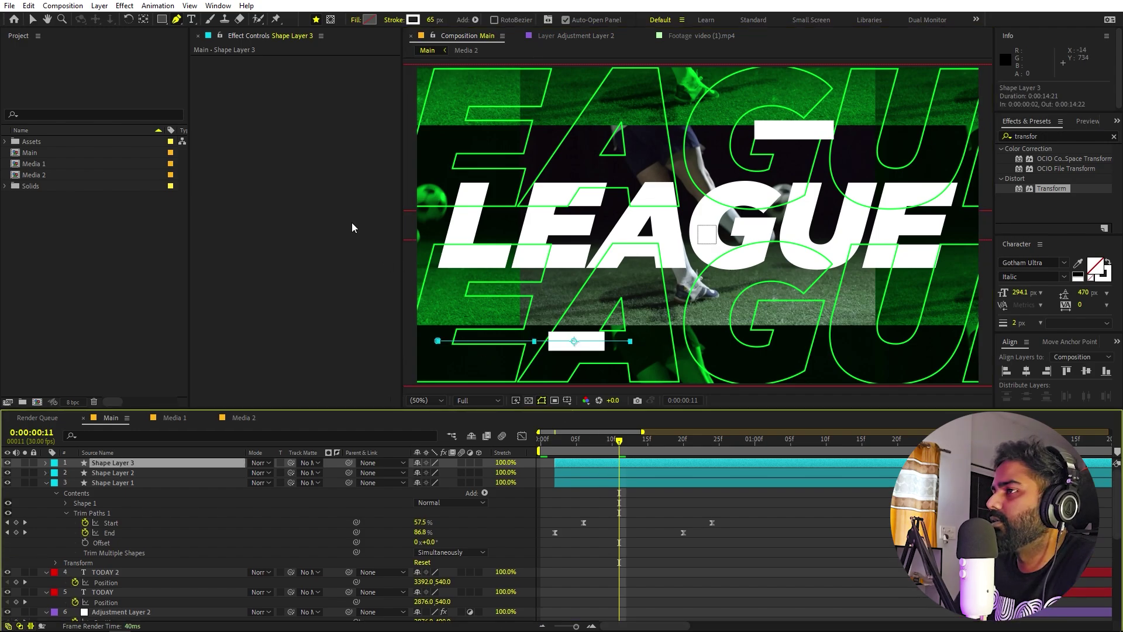
click(1047, 136)
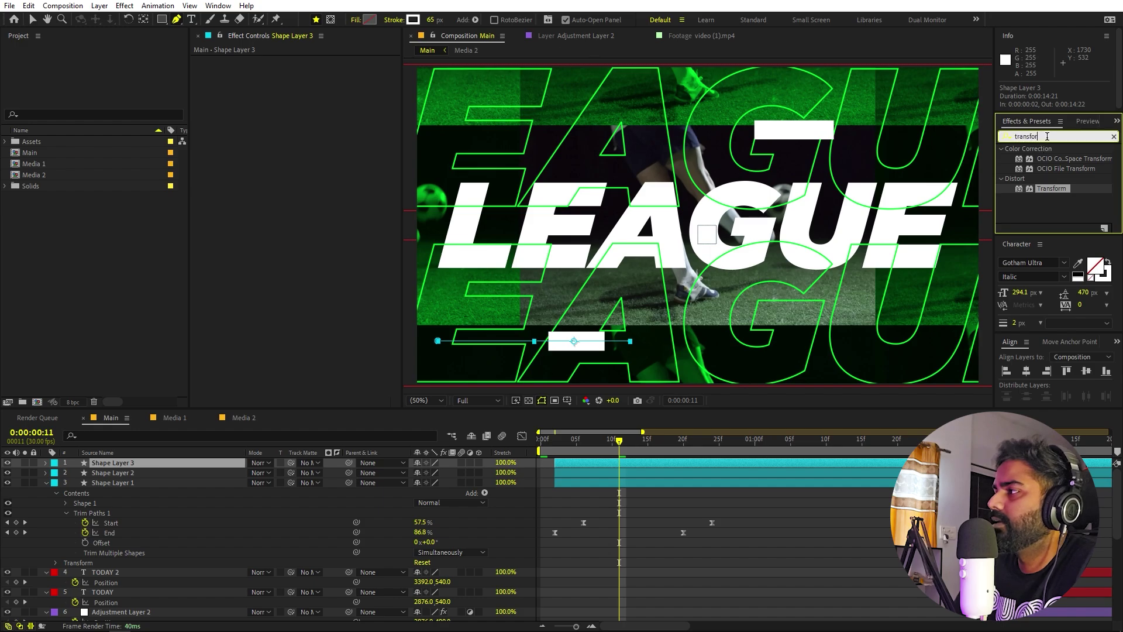
text(fill)
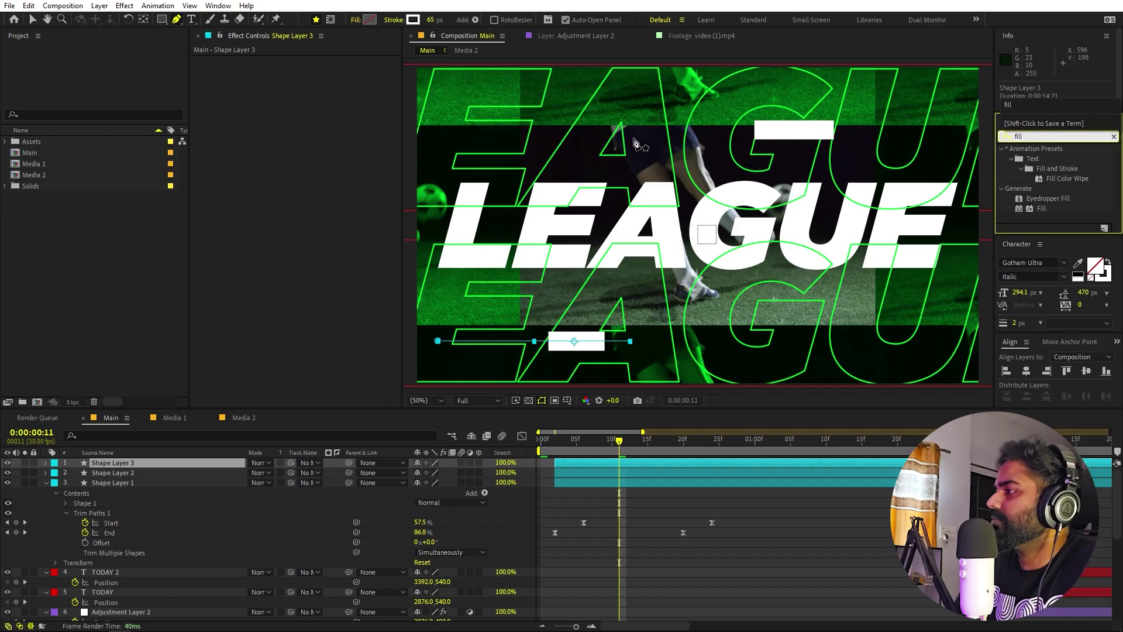
click(1036, 210)
drag(635, 405, 616, 465)
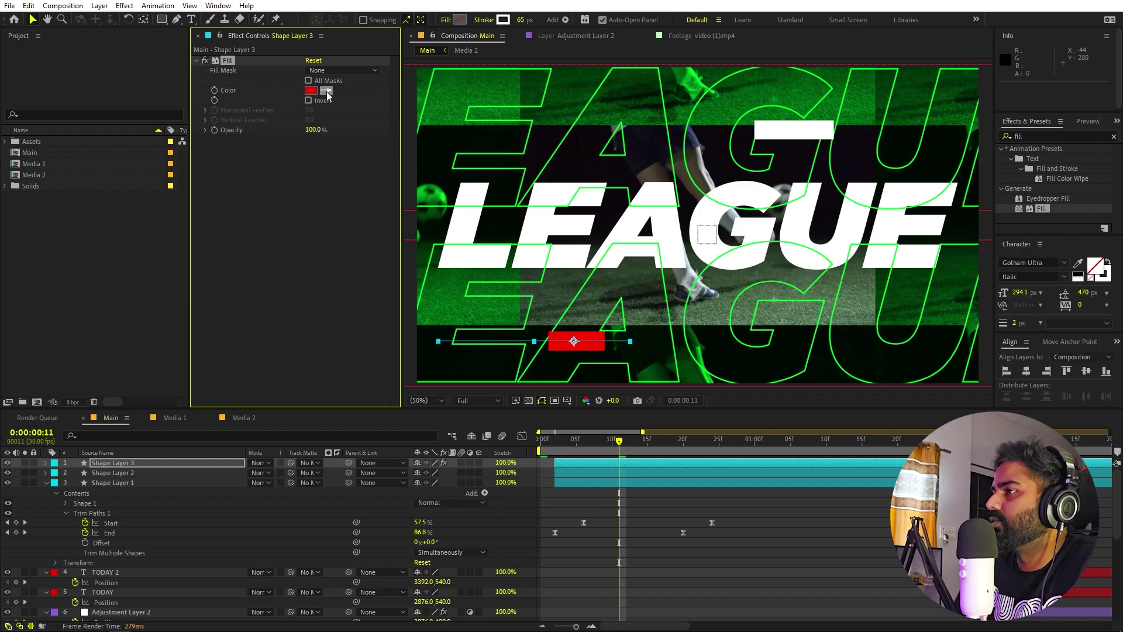
click(485, 102)
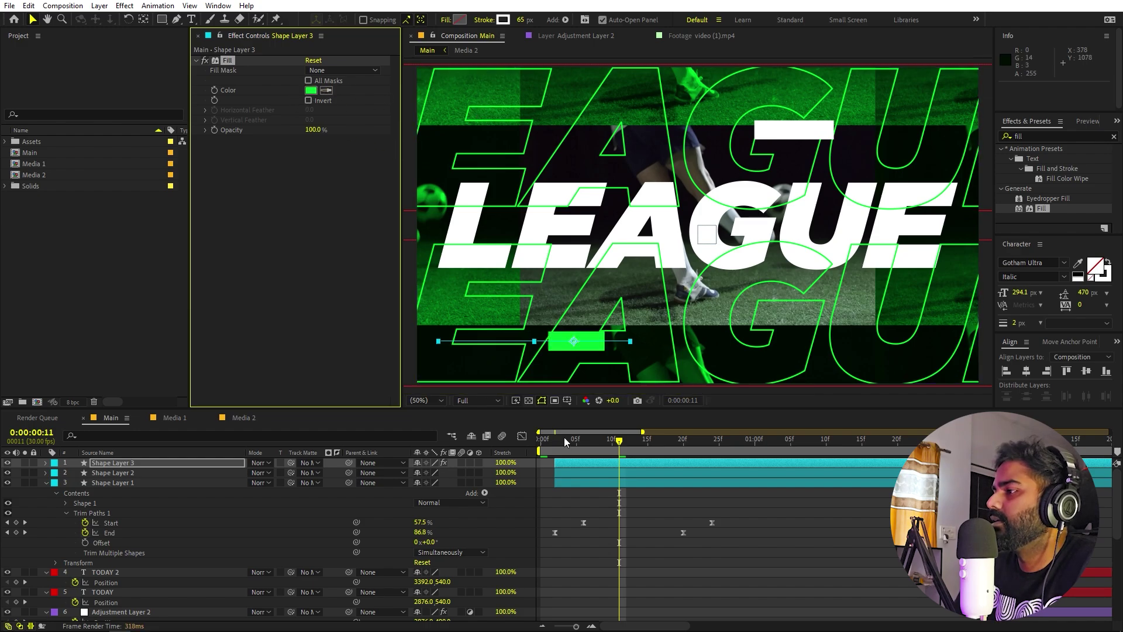
Stagger the lower bars so Shape Layer 2 starts at 0:00:00:04 and Shape Layer 3 at 0:00:00:06, and preview the motion
drag(571, 461, 585, 462)
key(space)
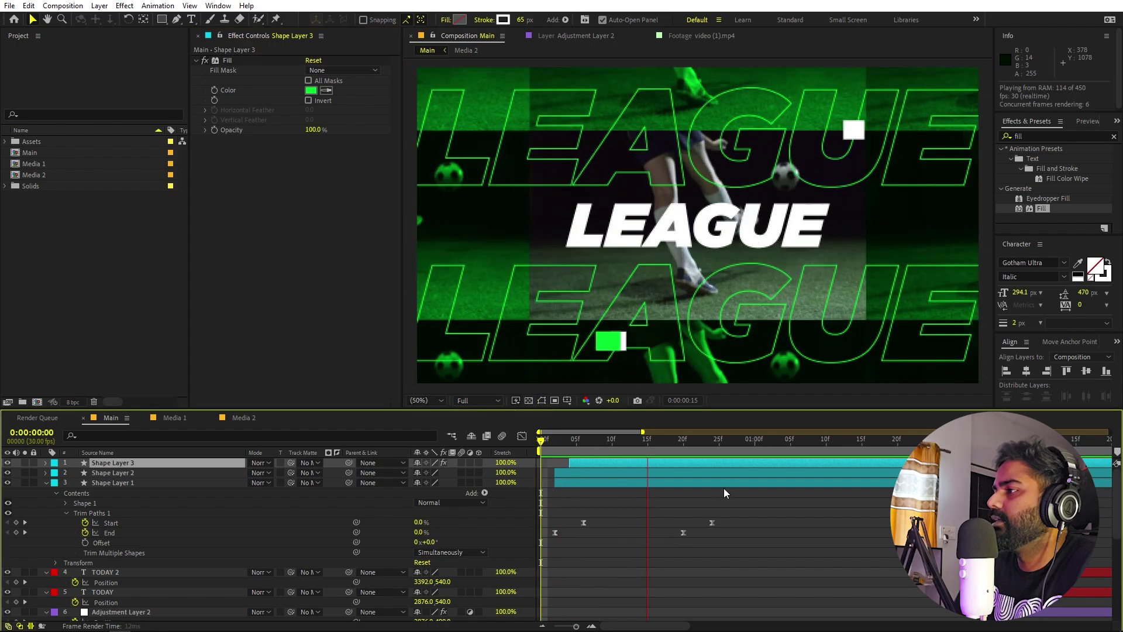
click(577, 449)
shift+click(585, 473)
drag(585, 473, 606, 470)
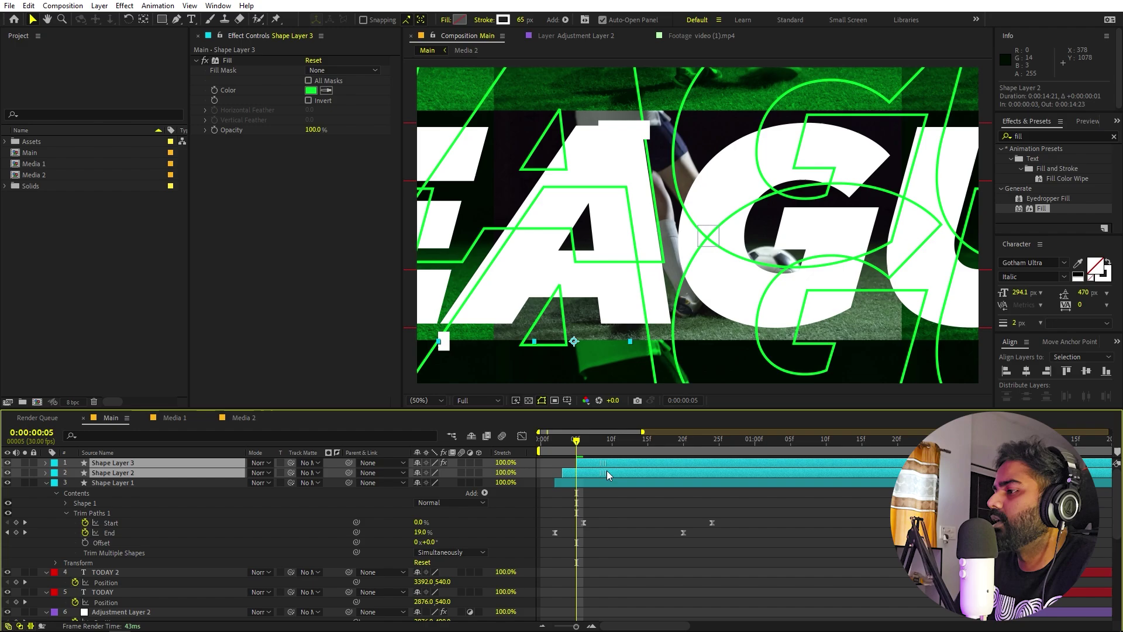
key(space)
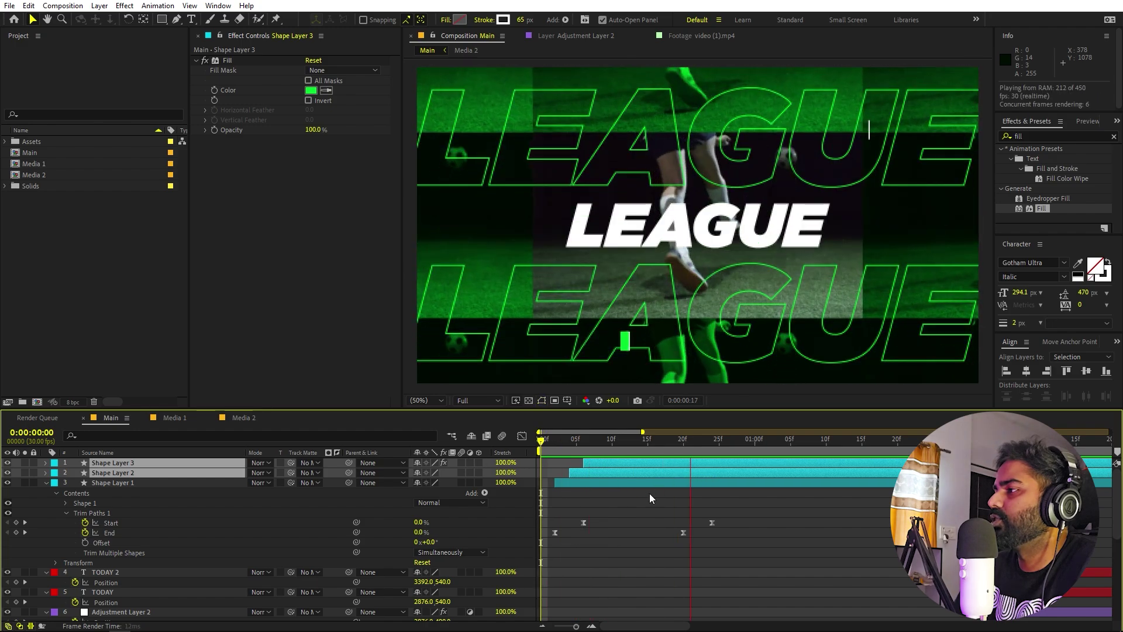
Duplicate Shape Layer 2, bring the copy to the front of the layer stack, and set its stroke width to 123 px
click(605, 440)
click(609, 470)
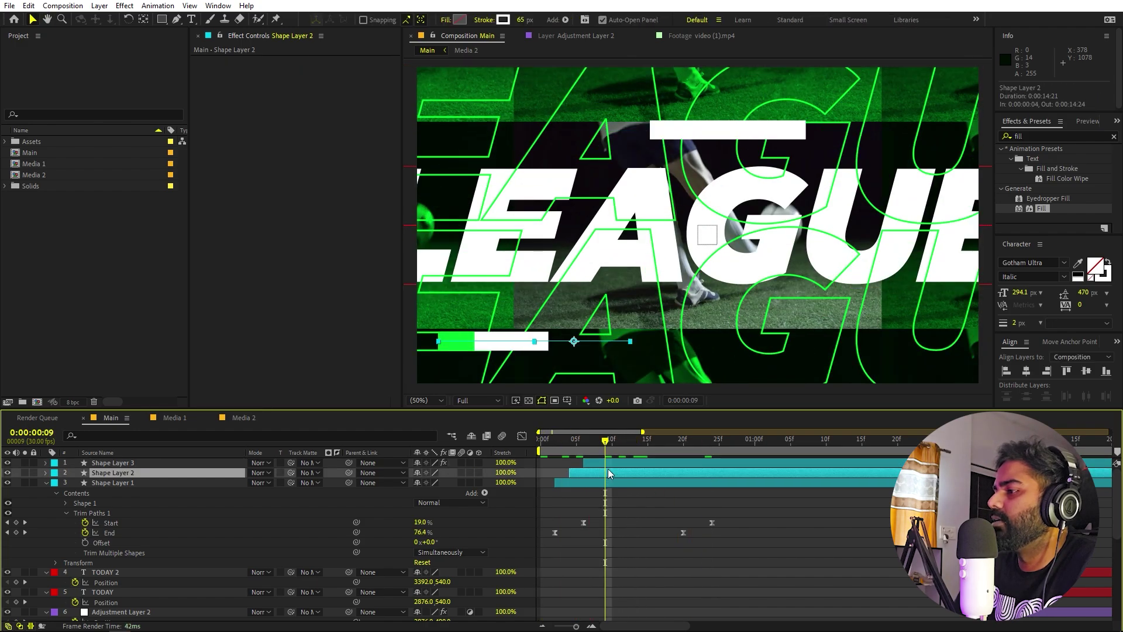
key(ctrl+d)
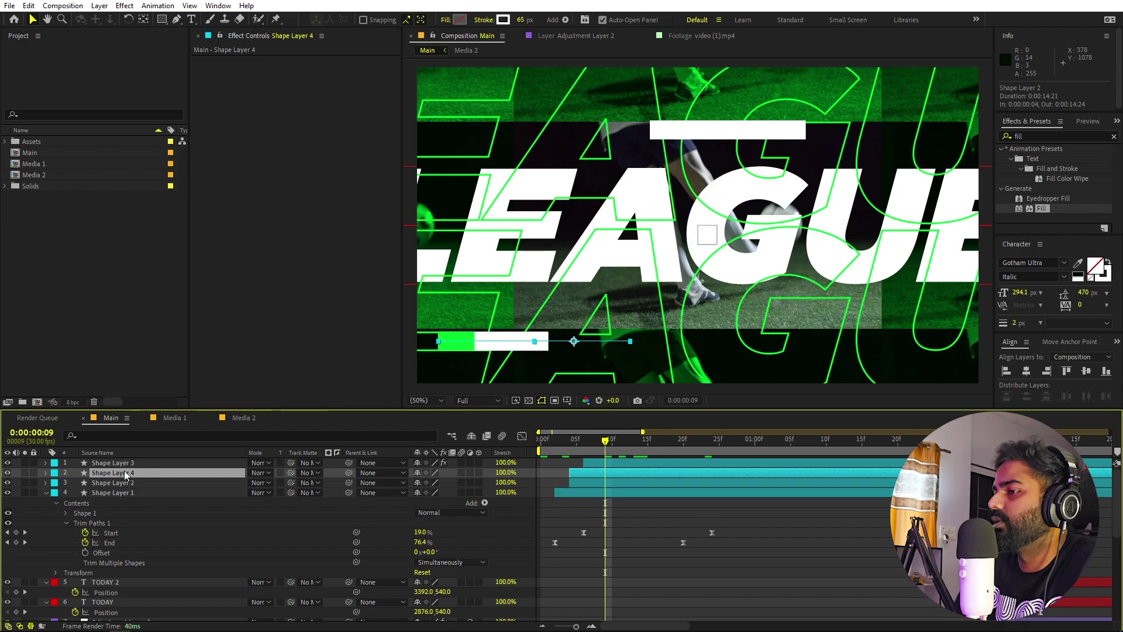
drag(124, 471, 130, 458)
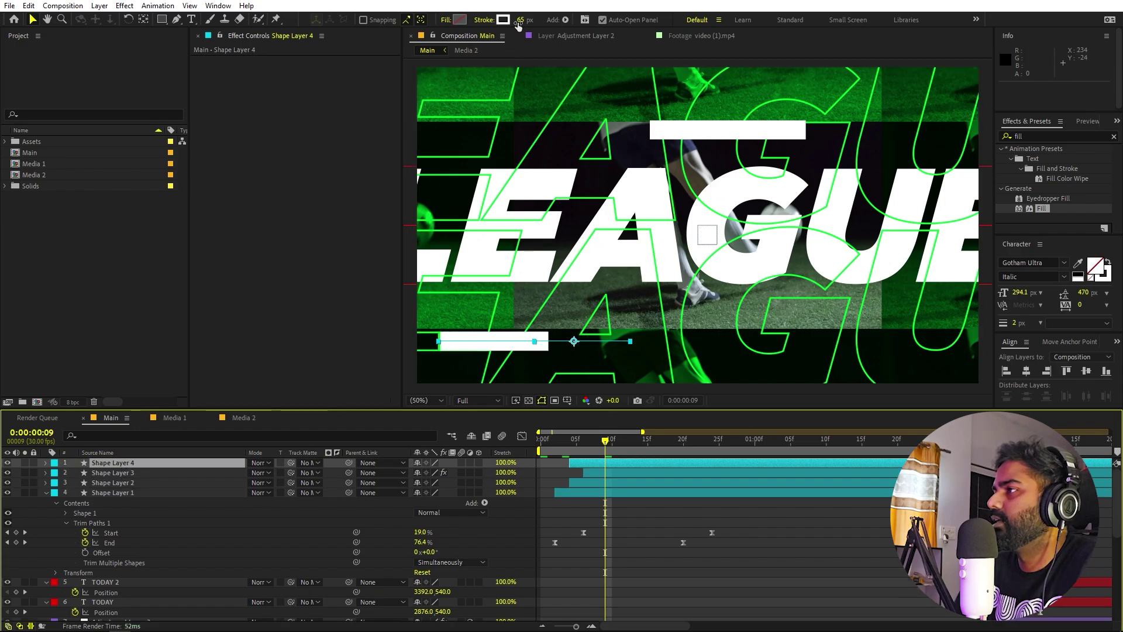
mouse_move(521, 19)
mouse_down()
mouse_move(579, 19)
mouse_move(565, 19)
mouse_up()
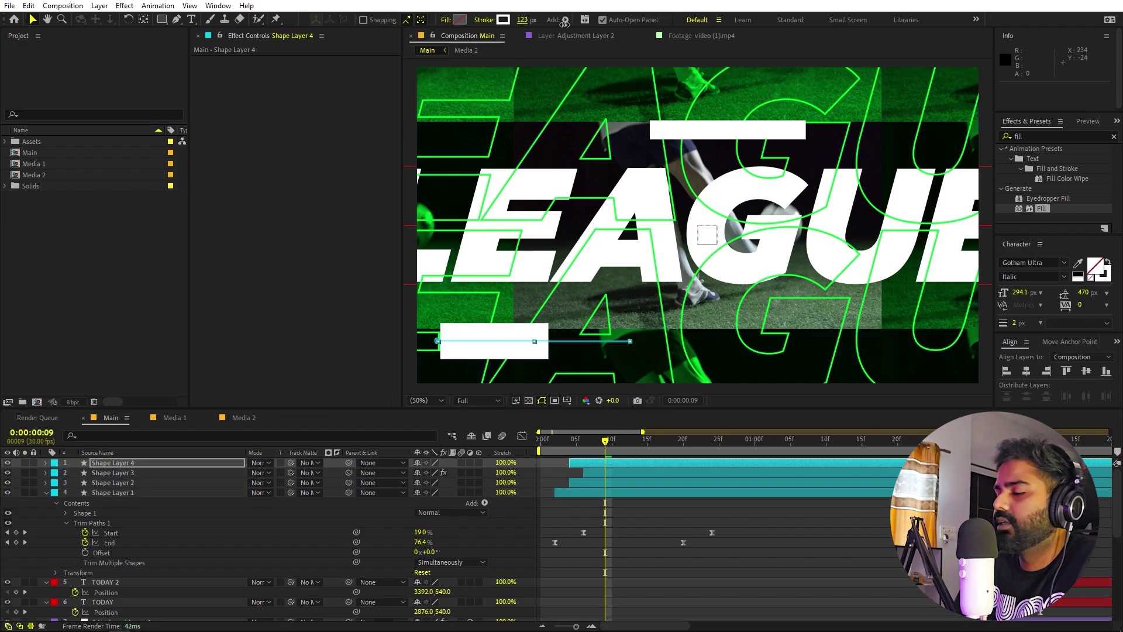
Shift Shape Layer 4's Trim Paths Start keyframes earlier to begin at 0:00:00:05, and move its bar beneath the U of LEAGUE
key(u)
drag(746, 469, 577, 475)
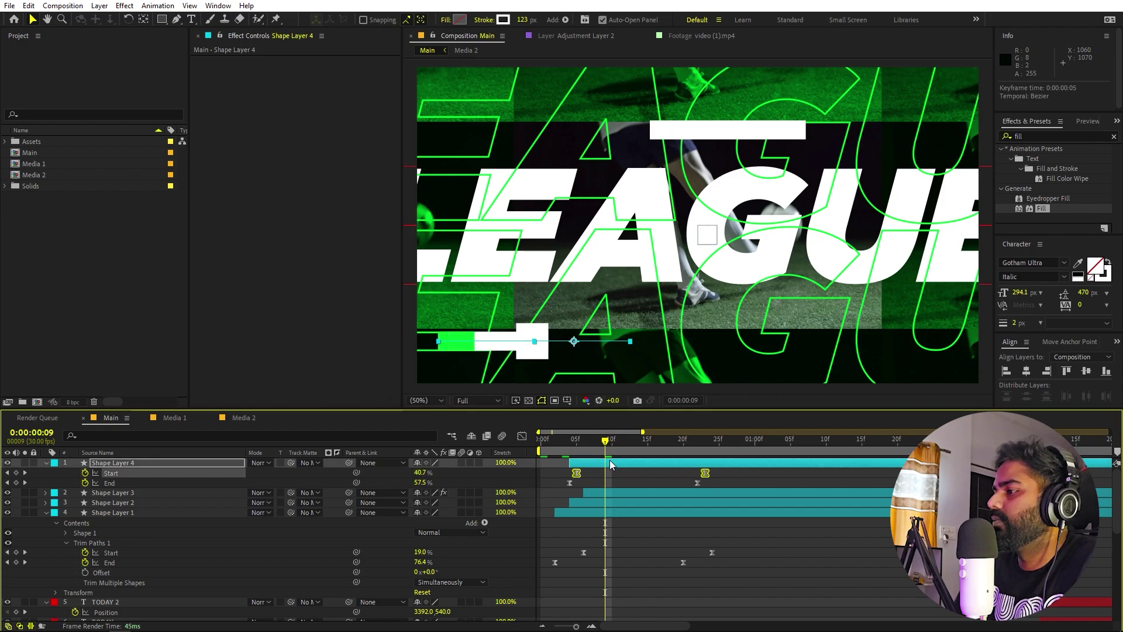
drag(574, 342, 840, 335)
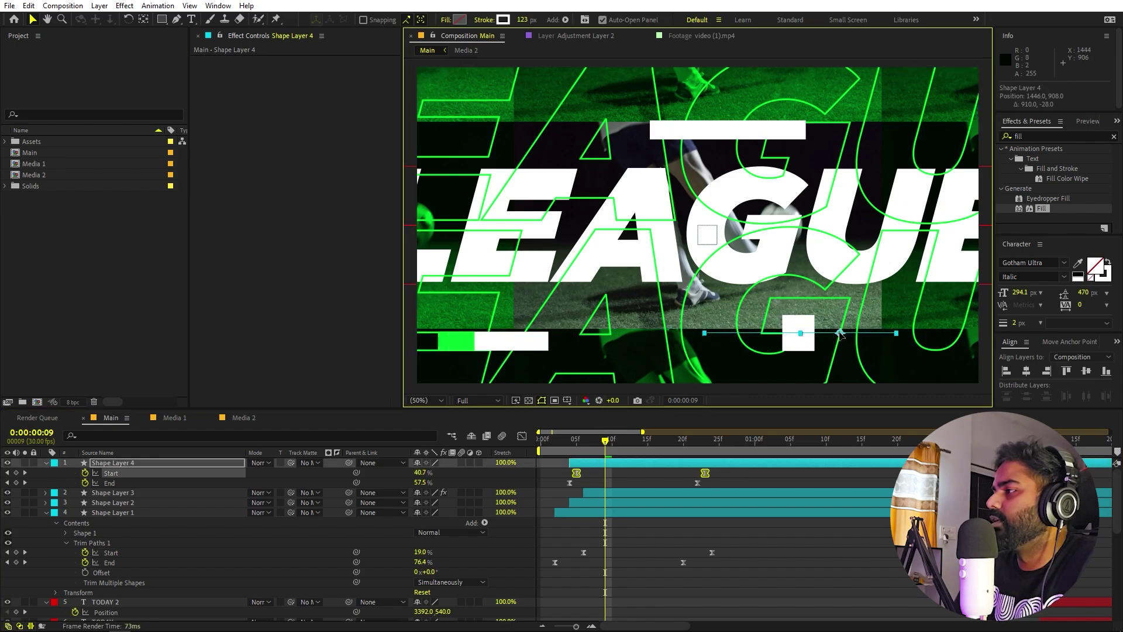
drag(836, 283, 837, 283)
Retime Shape Layer 4 to start at 0:00:00:08, previewing the bar's motion against the others
drag(643, 462, 619, 466)
key(space)
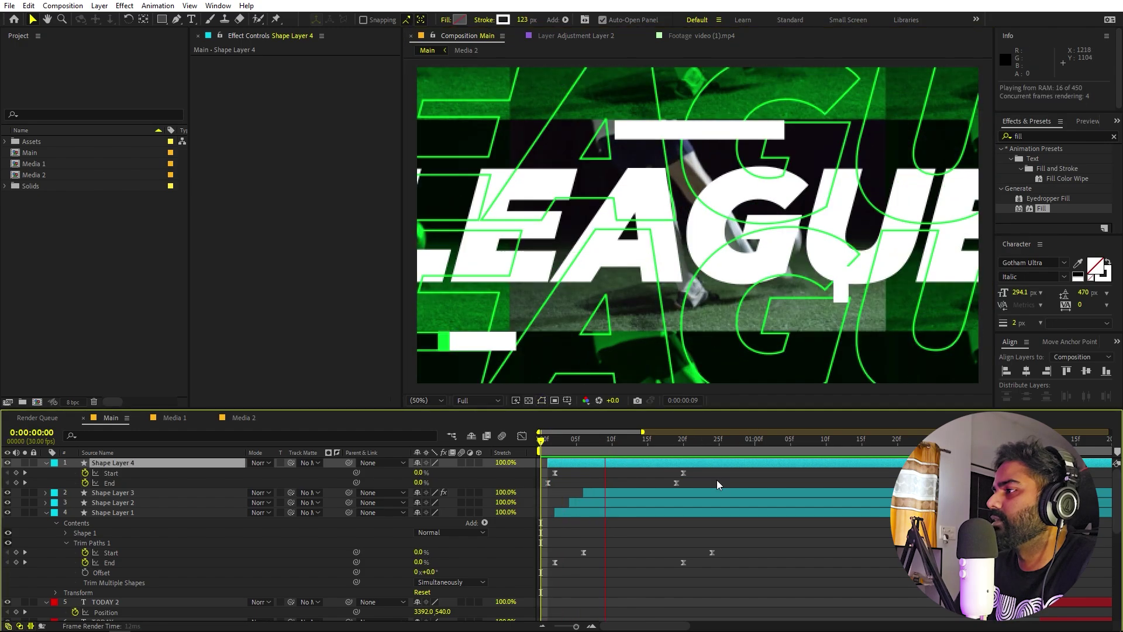
click(591, 440)
drag(606, 461, 637, 462)
key(space)
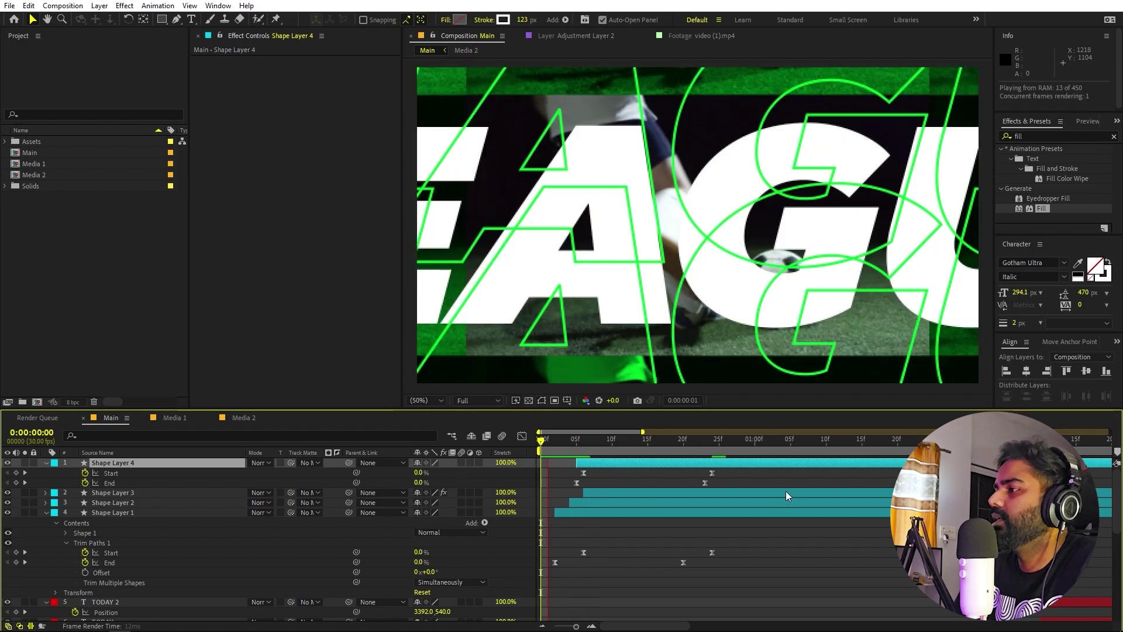
drag(651, 462, 672, 462)
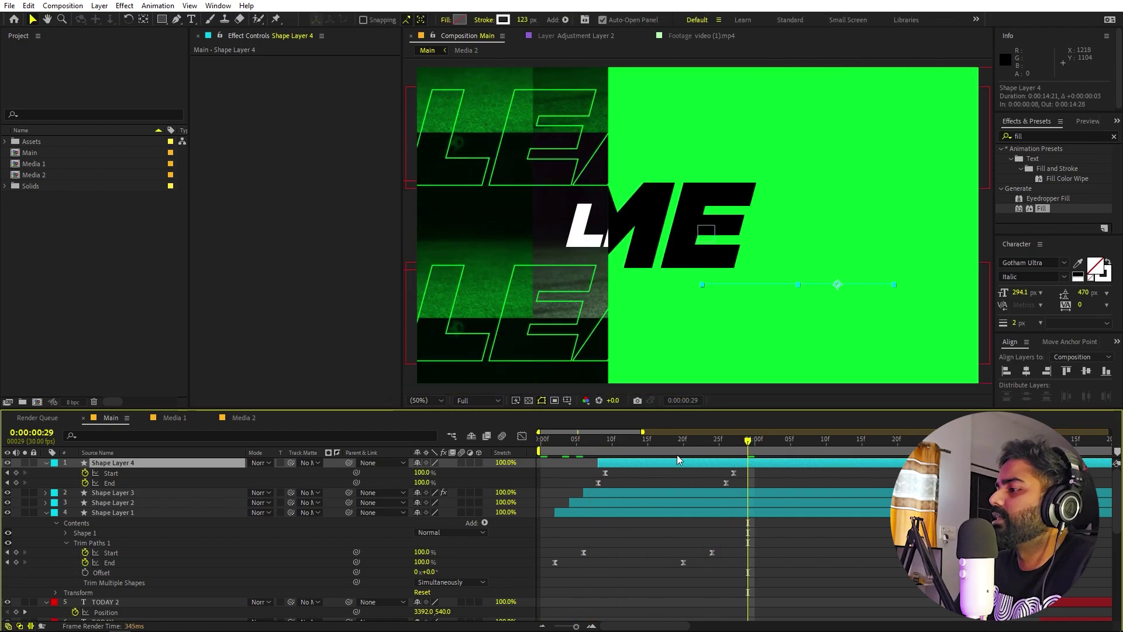
key(space)
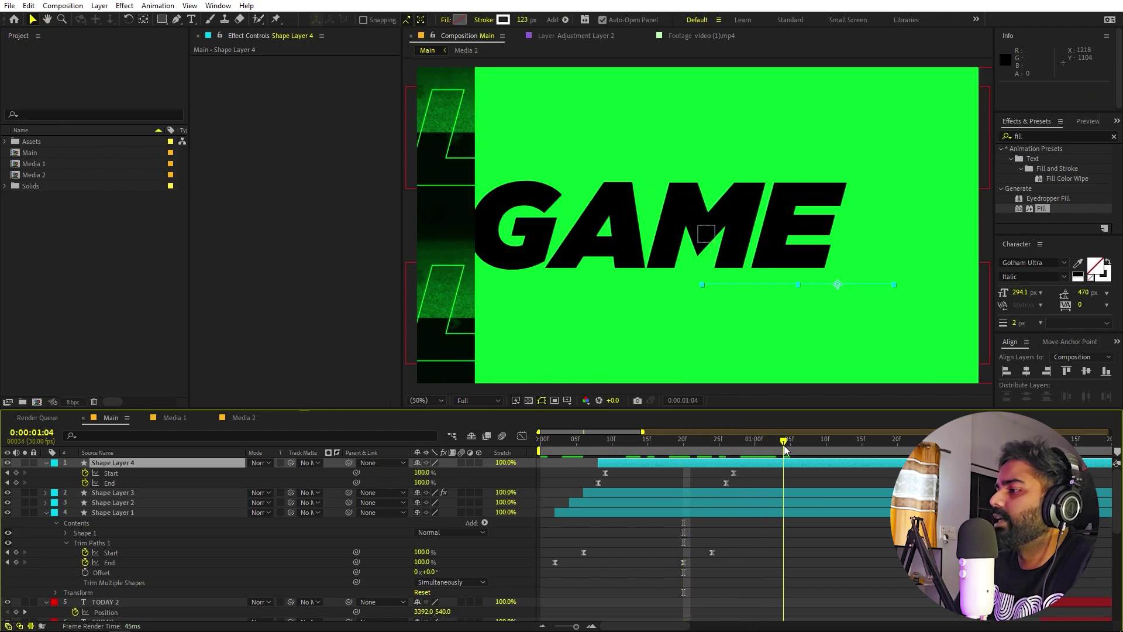
Duplicate Shape Layers 1 to 4 above the originals and shift the copies so the first starts at 0:00:00:28, over the GAME scene
click(596, 512)
shift+click(621, 465)
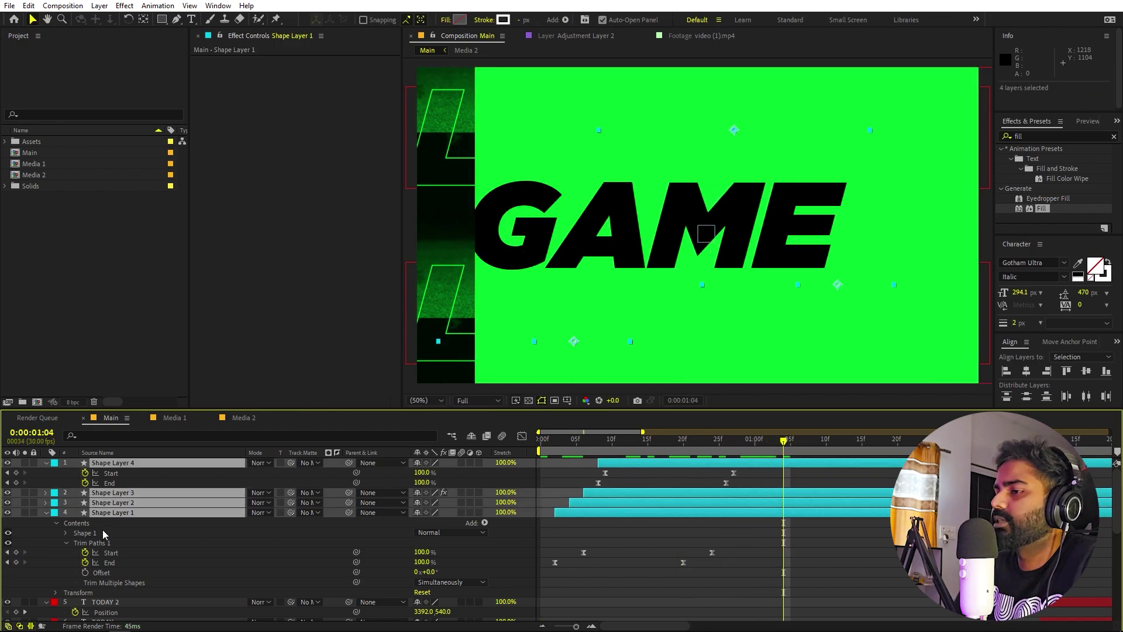
key(ctrl+d)
drag(145, 498, 139, 472)
drag(603, 481, 784, 491)
click(697, 458)
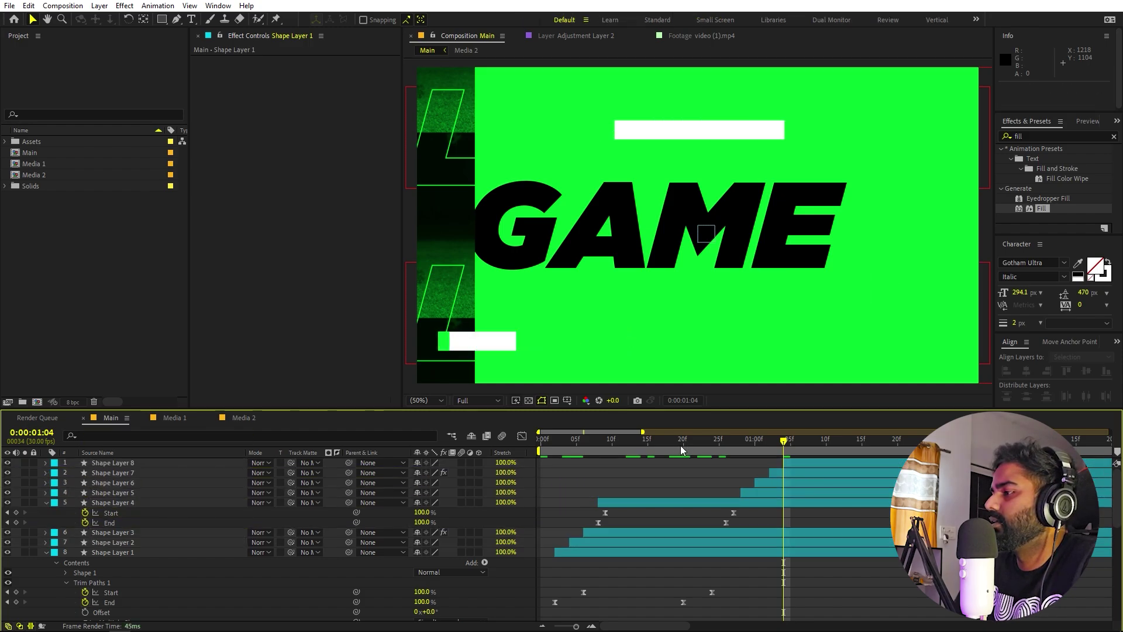
drag(698, 456, 834, 460)
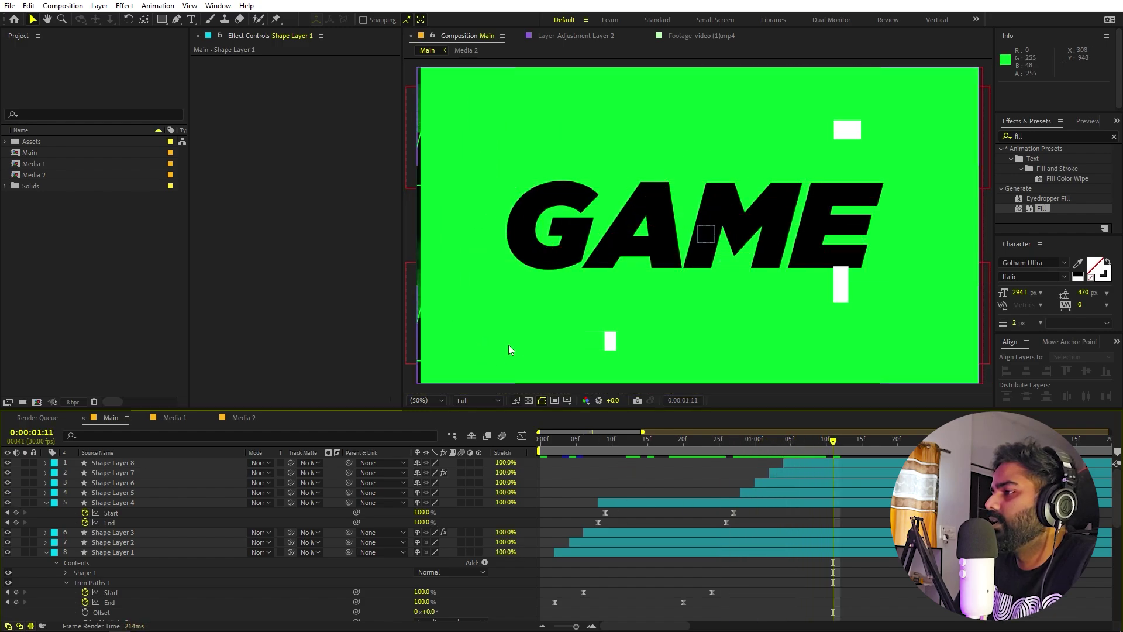
Change Shape Layer 7's Fill effect to the black sampled from the GAME title
click(823, 473)
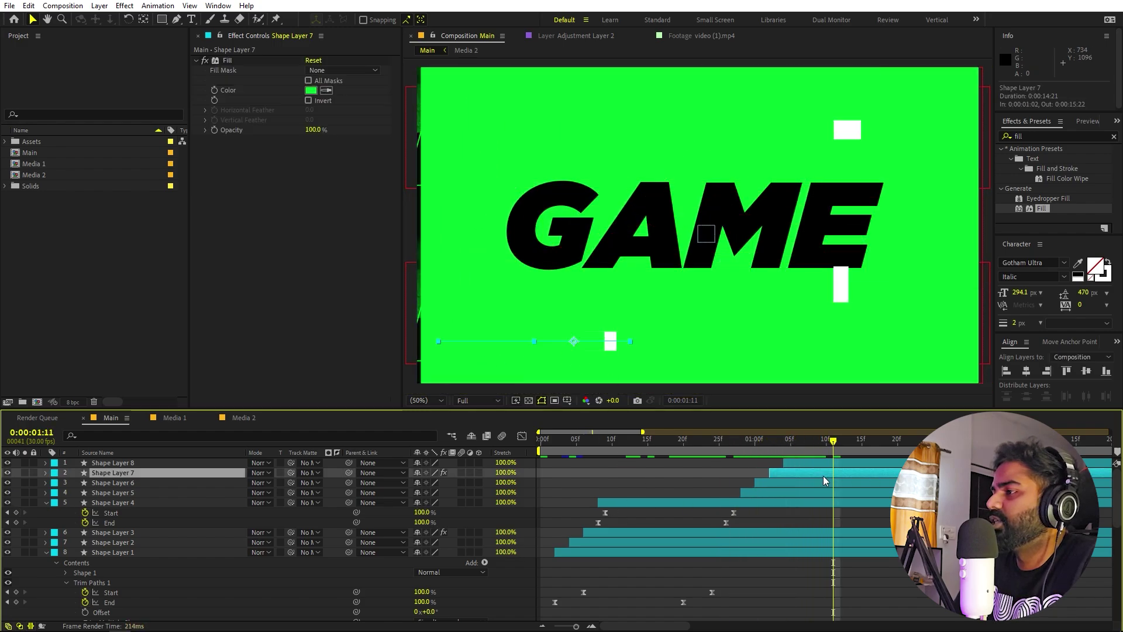
click(327, 91)
click(556, 200)
click(653, 469)
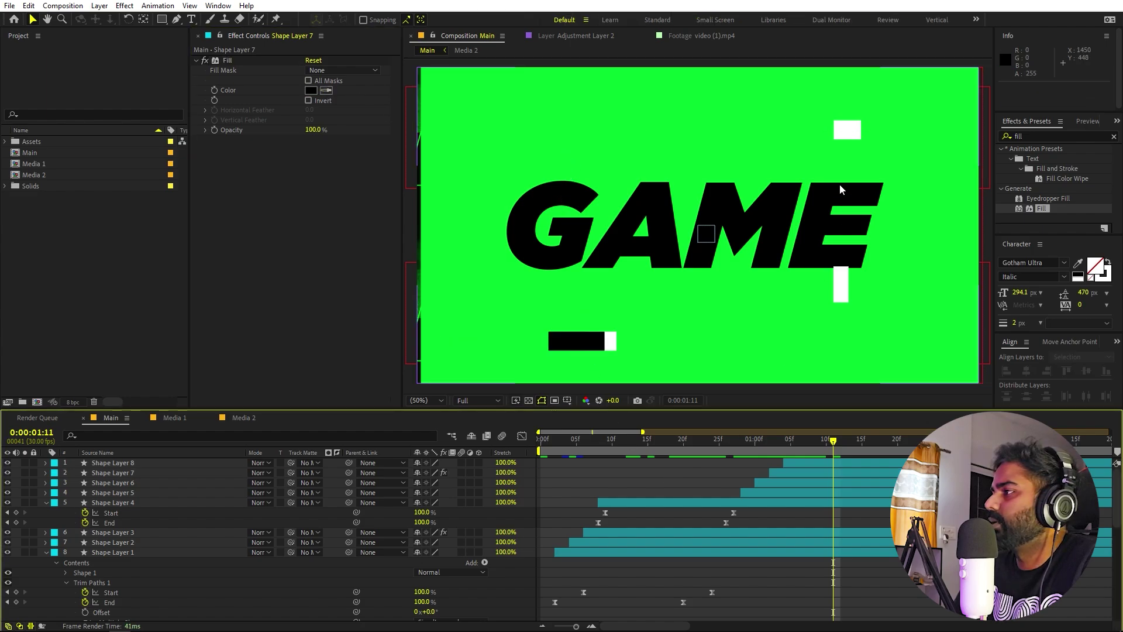
Duplicate Shape Layer 5 and move the copy to Position 342, 88 in the frame's upper left
click(846, 131)
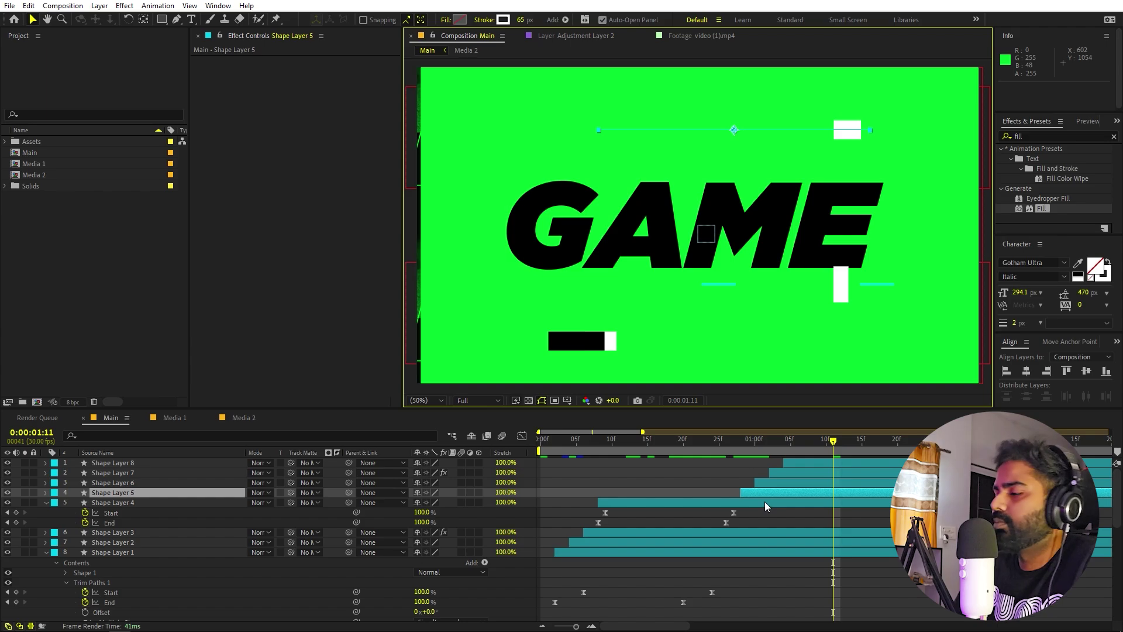
key(ctrl+d)
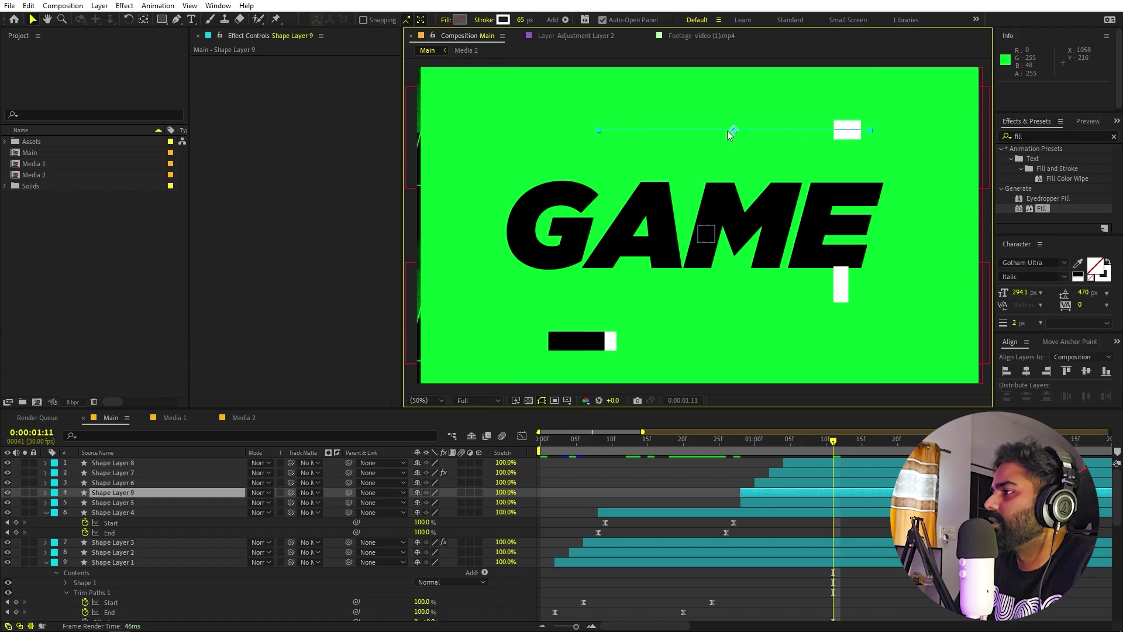
drag(728, 131, 513, 94)
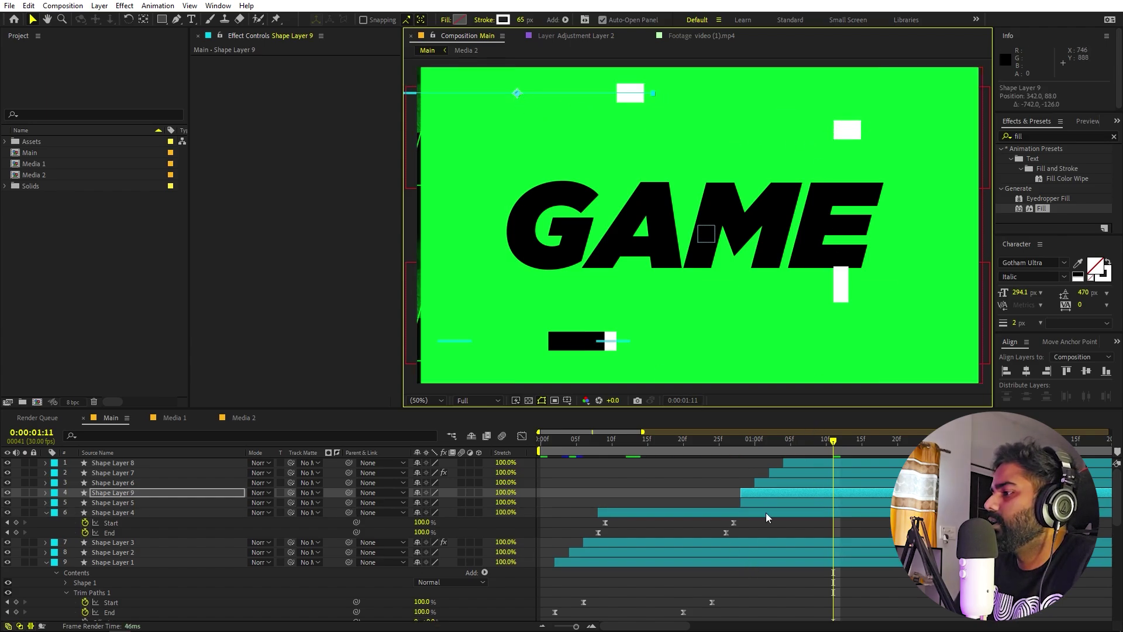
Set Shape Layer 5's stroke color to black (000000) and shift the layer earlier to start at 0:00:00:22
click(767, 501)
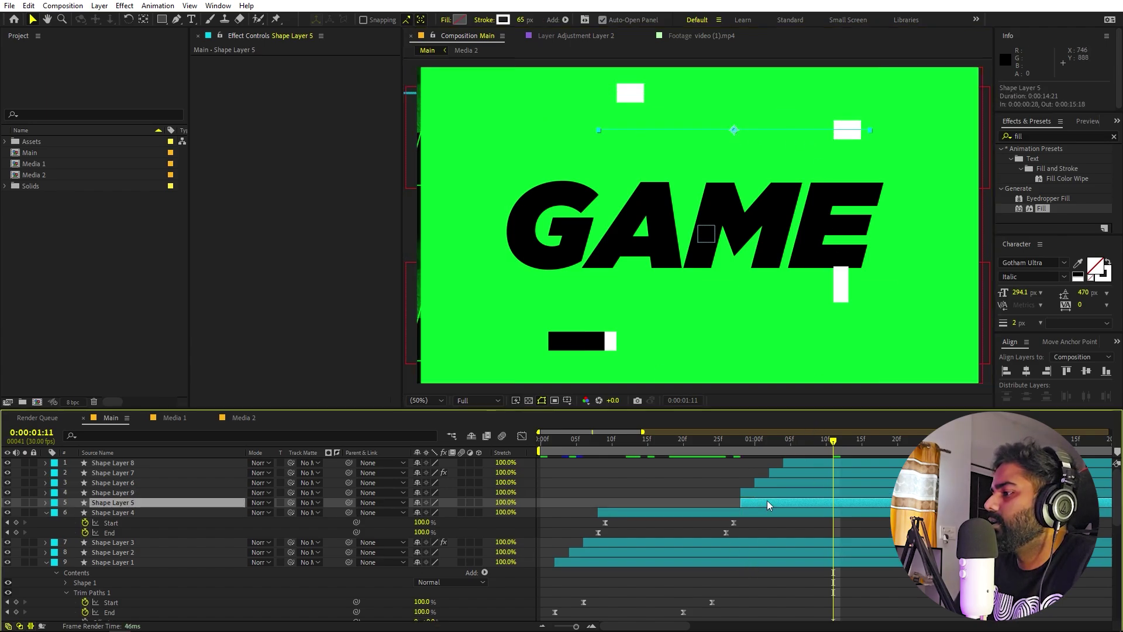
click(504, 20)
click(43, 445)
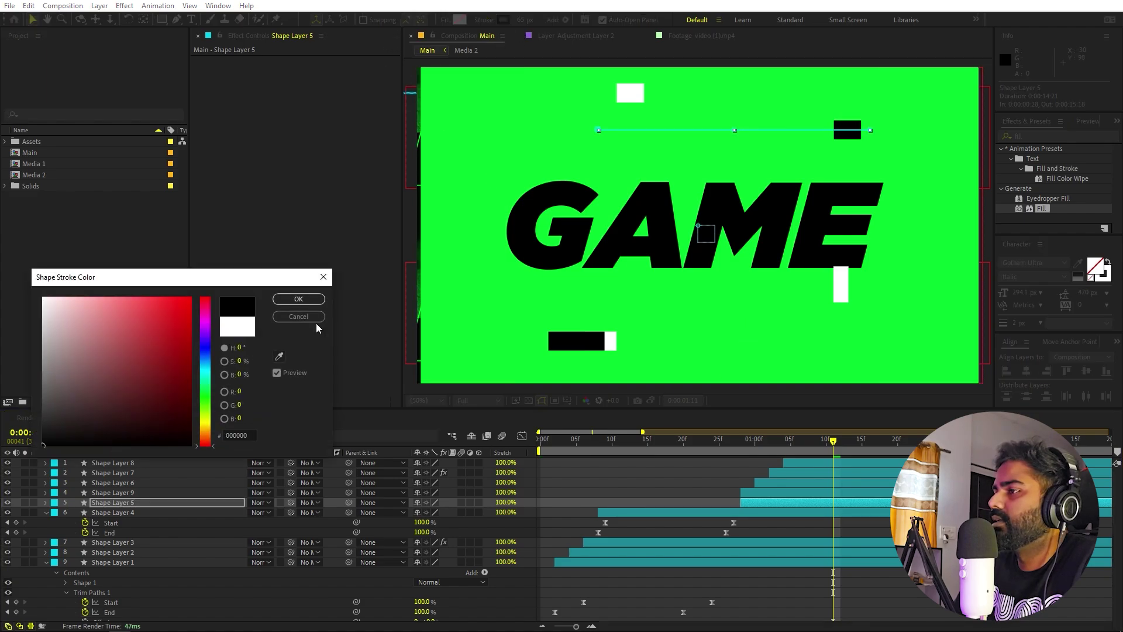
click(293, 303)
drag(775, 501, 754, 505)
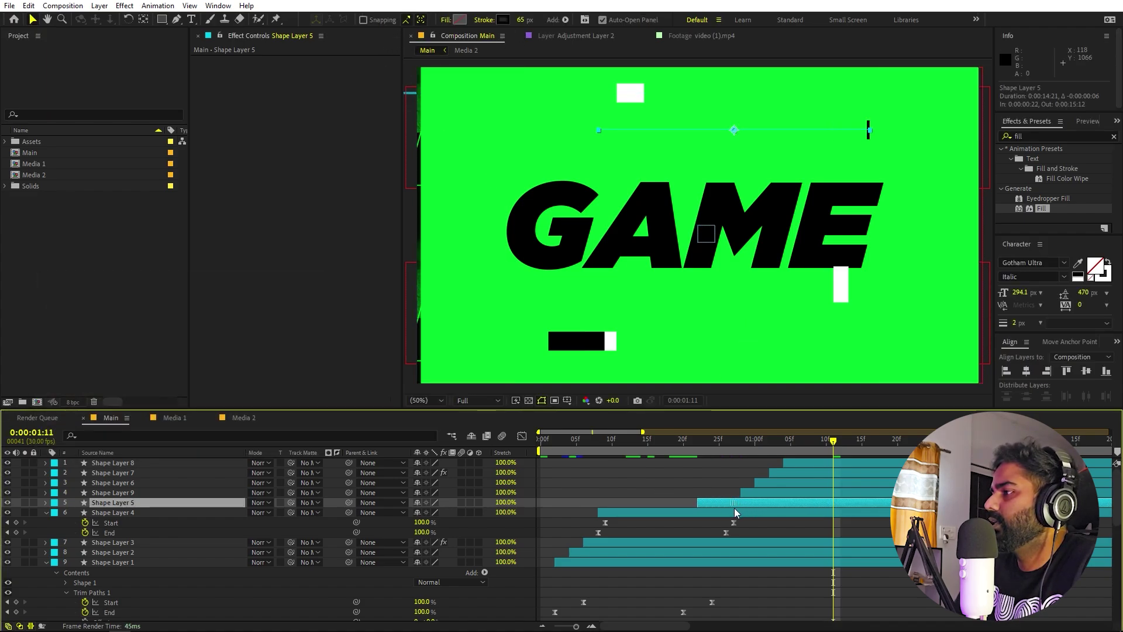
Stagger the GAME bars so Shape Layers 9, 7 and 6 start progressively later and Shape Layer 8 starts last, and preview the motion
drag(687, 440, 728, 451)
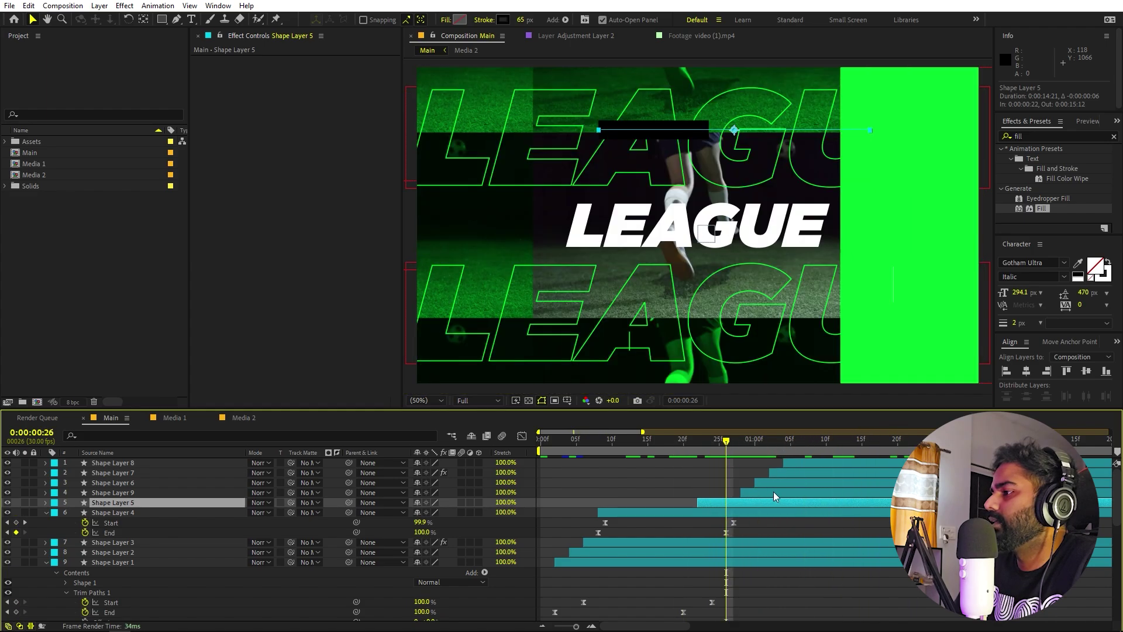
drag(773, 491, 861, 465)
click(774, 472)
key(space)
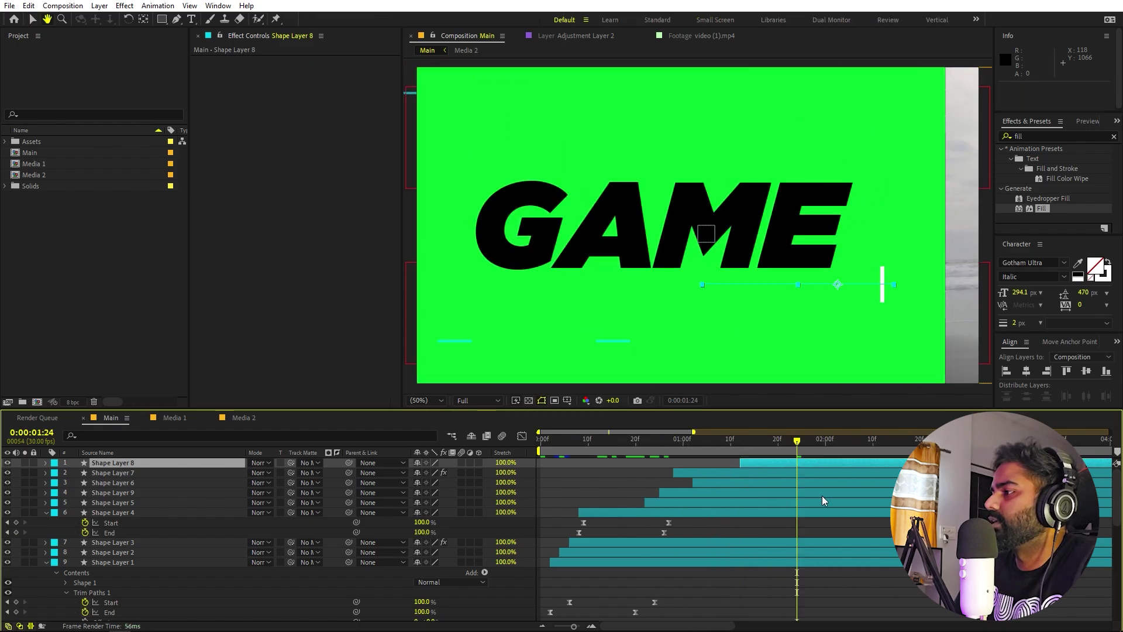
key(semicolon)
key(space)
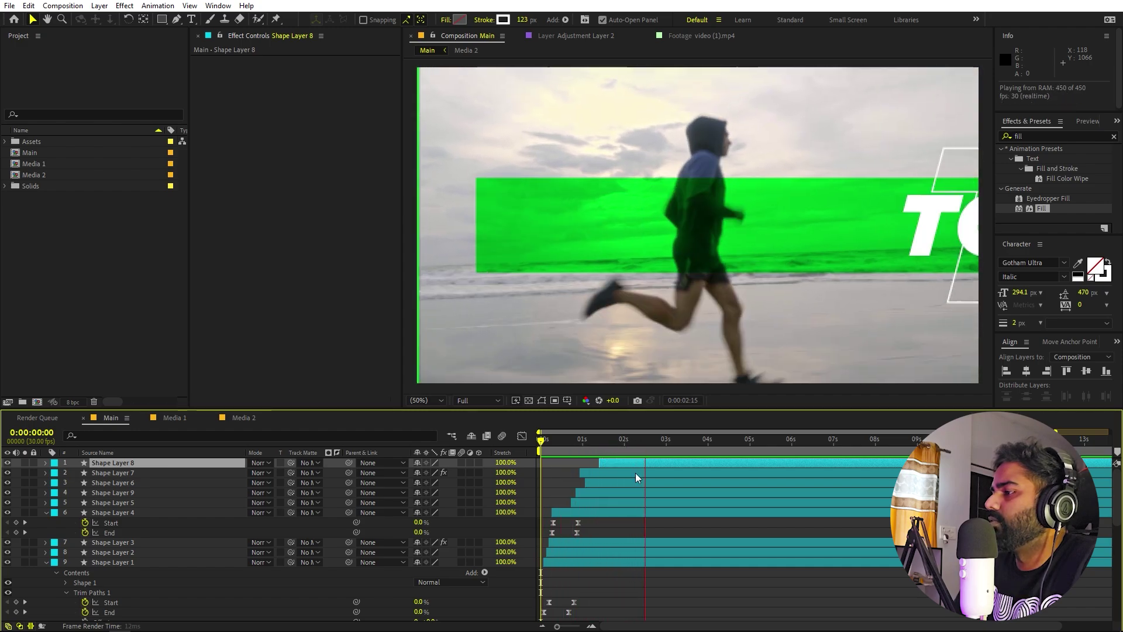
Duplicate the six bars from Shape Layer 4 to Shape Layer 8 and shift the copies 0:00:01:10 later for the TODAY scene
click(610, 502)
click(613, 513)
shift+click(620, 462)
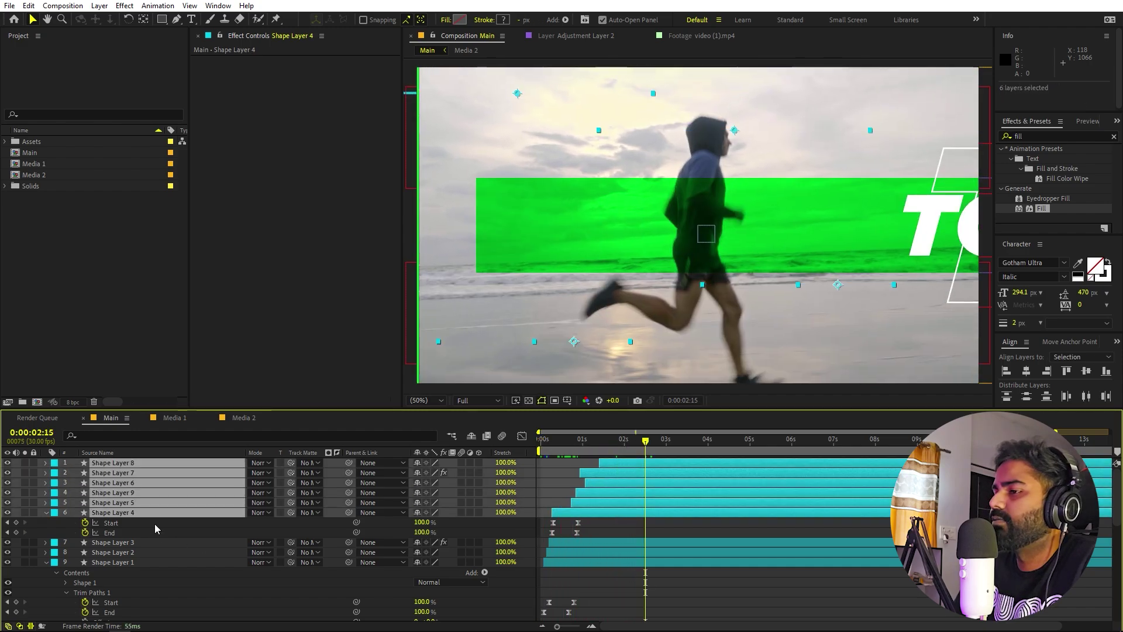
key(ctrl+d)
drag(142, 483, 154, 468)
drag(644, 493, 677, 491)
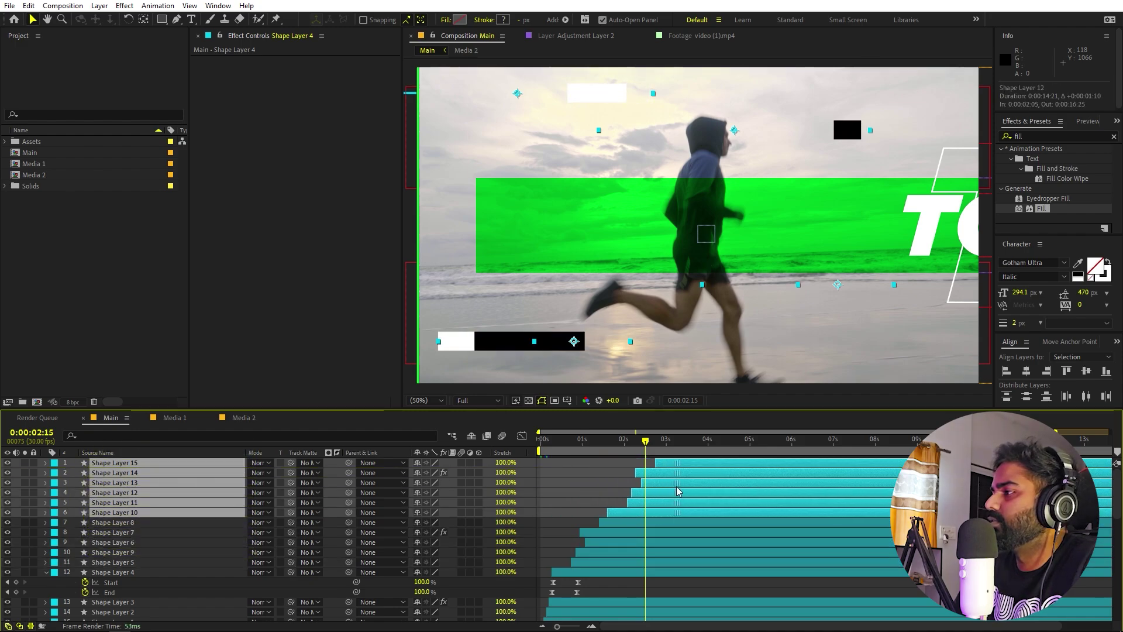
key(Home)
key(space)
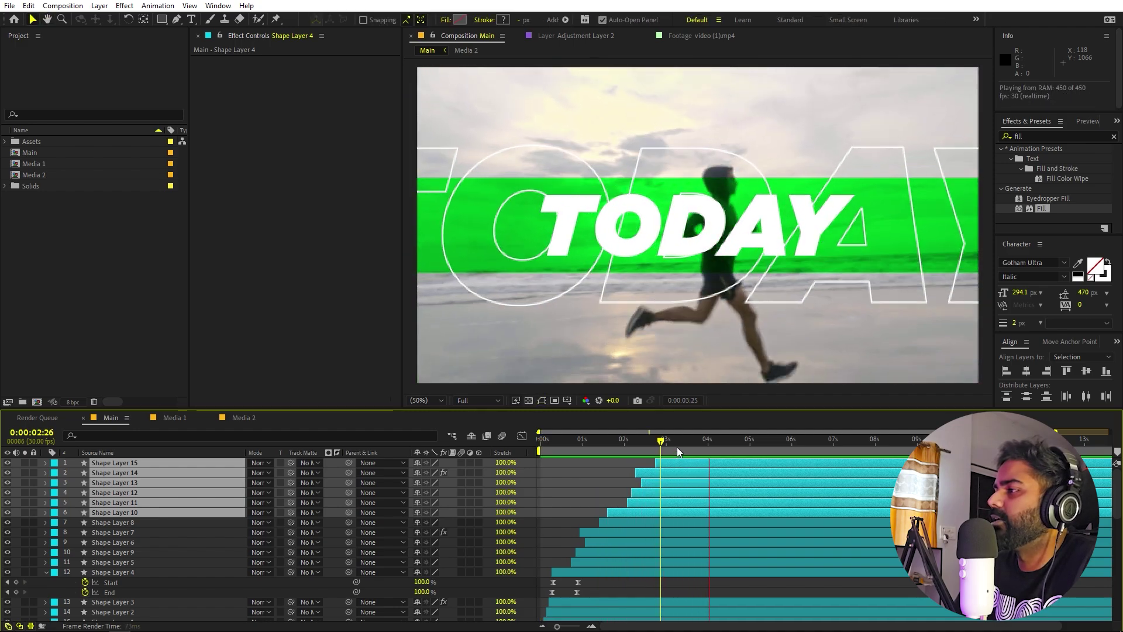
Preview the accent bars across the LEAGUE, GAME and TODAY scenes from the first frame
key(space)
click(590, 476)
key(space)
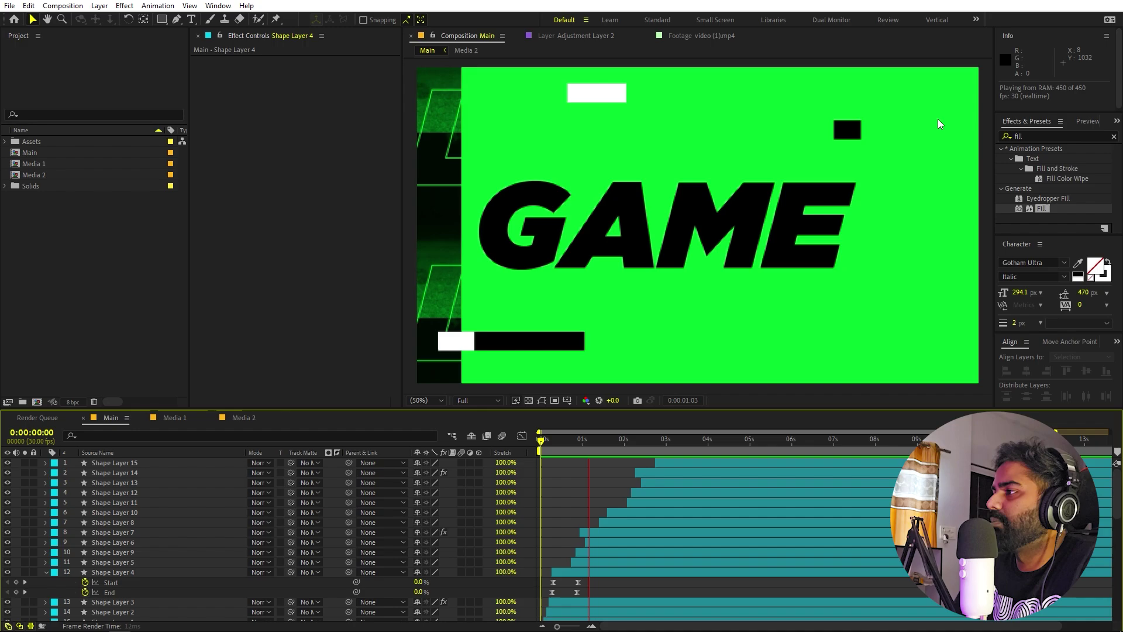
key(space)
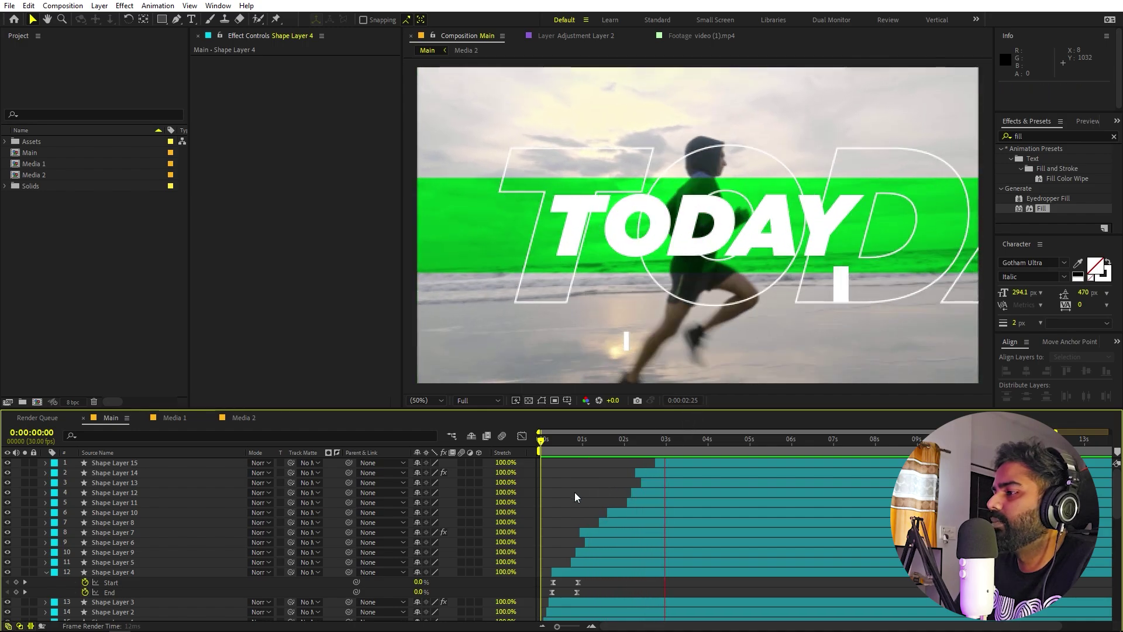
key(Home)
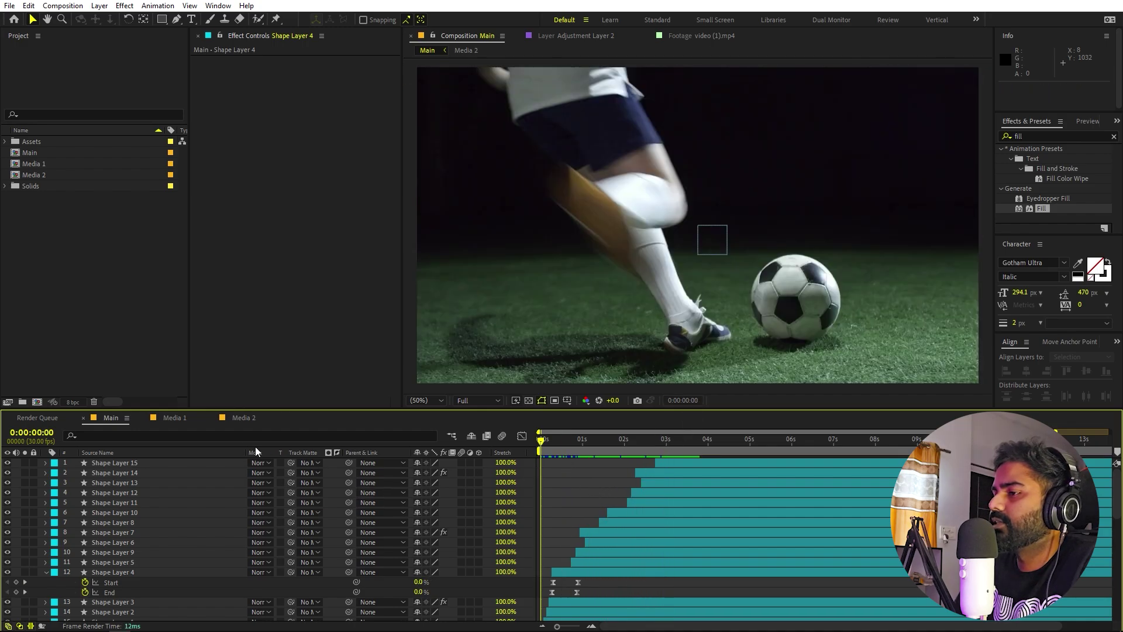
Create an adjustment layer above all the shape layers and apply the Invert effect to it
click(97, 7)
mouse_move(124, 20)
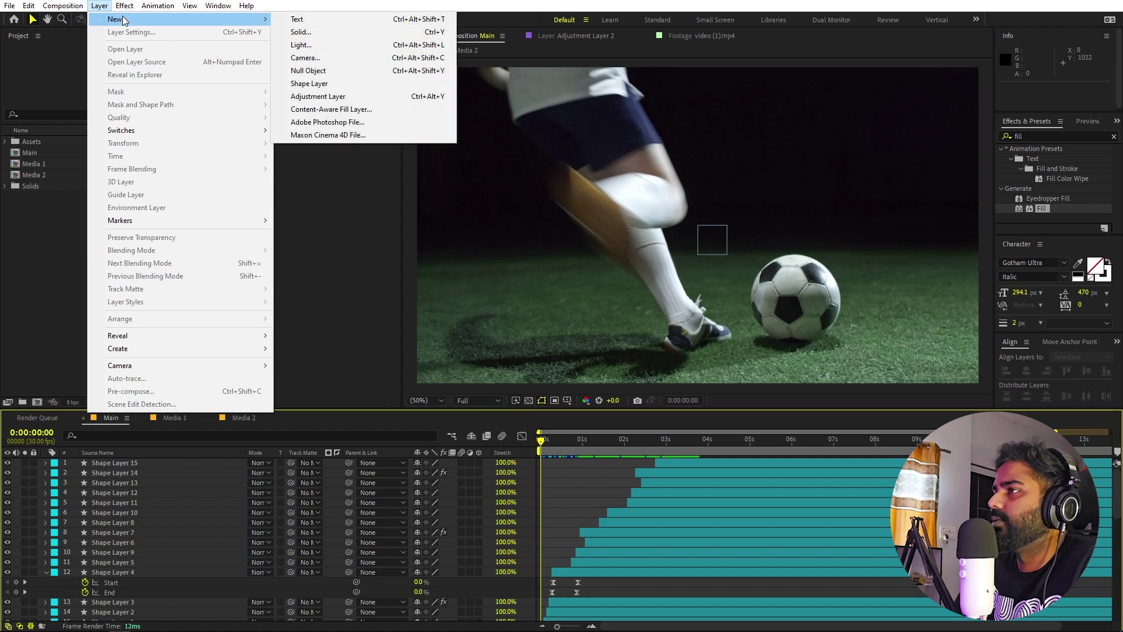
click(326, 97)
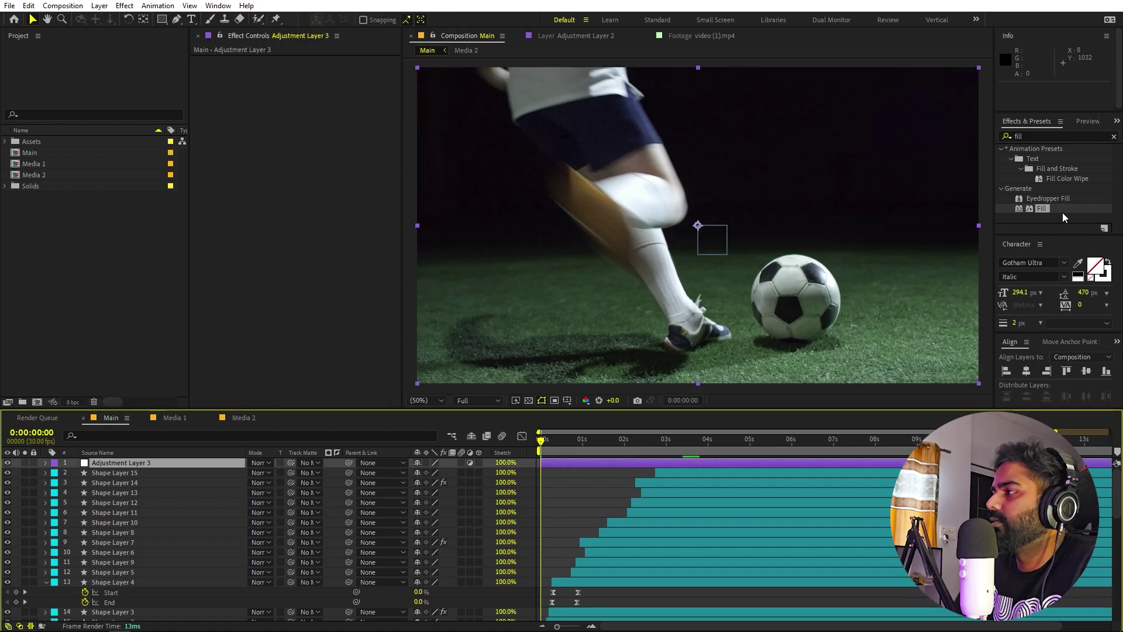
double_click(1054, 135)
text(invert)
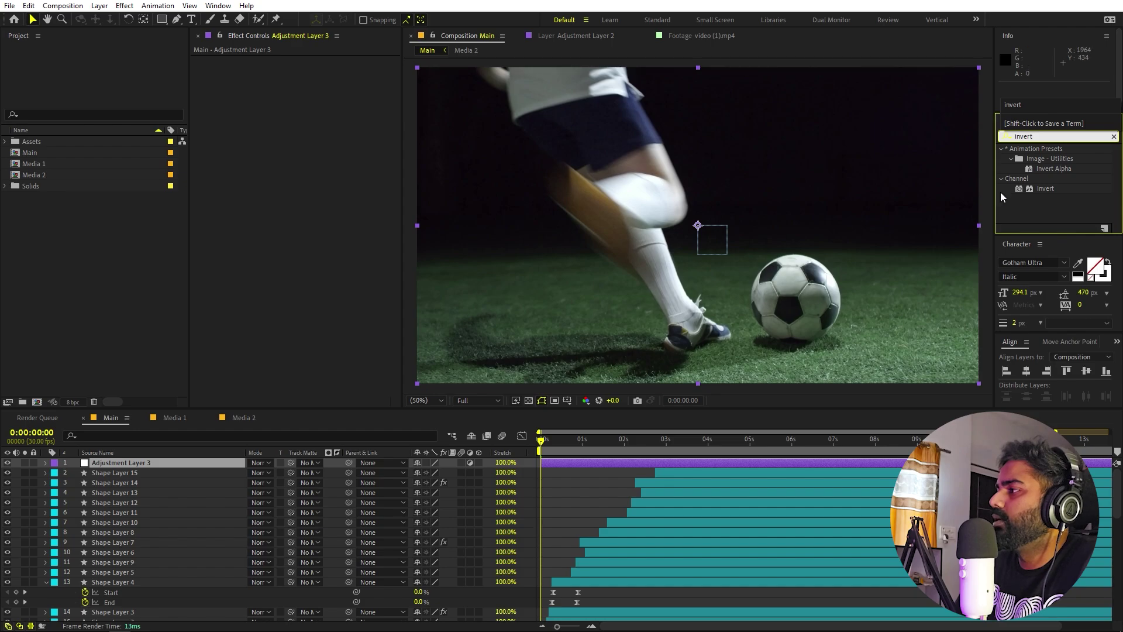
drag(1001, 192, 131, 466)
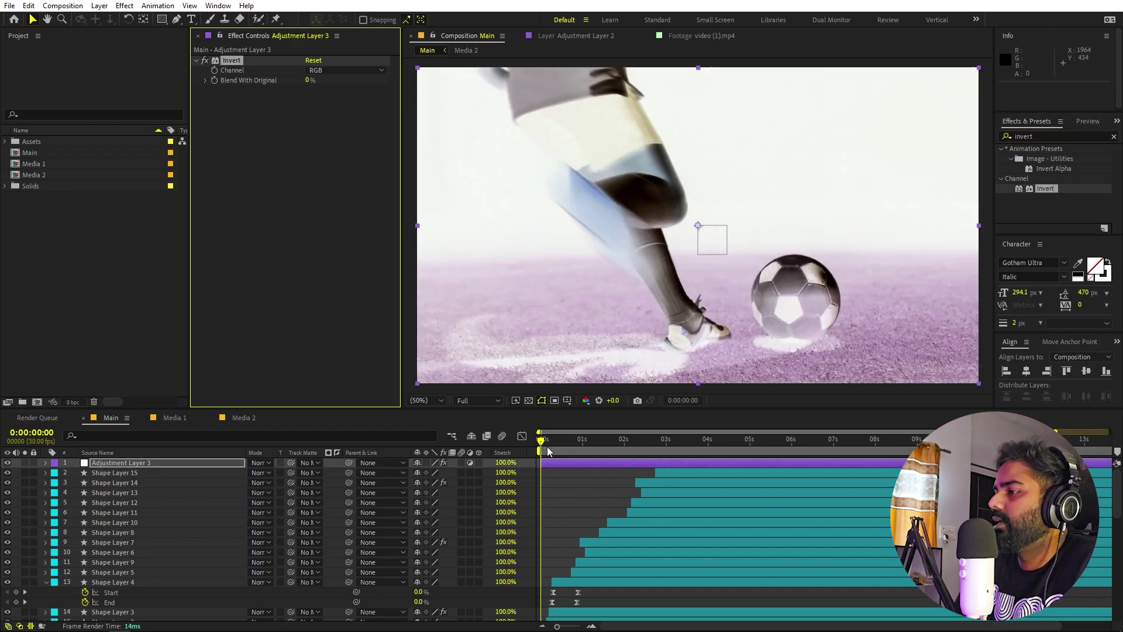
drag(548, 450, 549, 450)
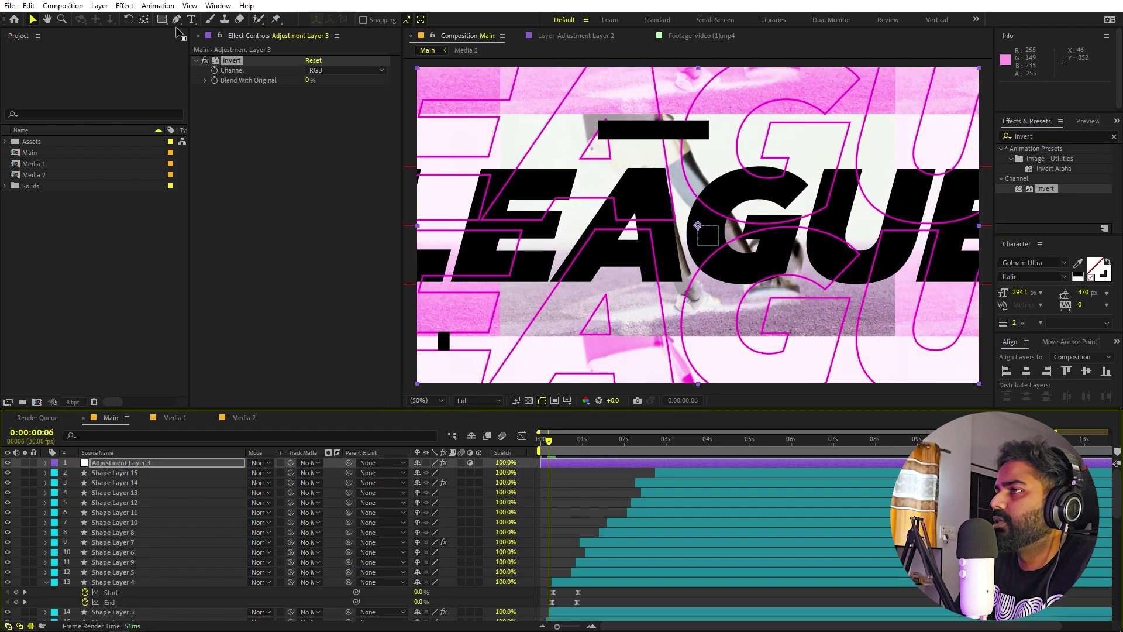
Draw a rectangular mask about 808 by 166 px on Adjustment Layer 3 over the lower right part of LEAGUE
click(164, 21)
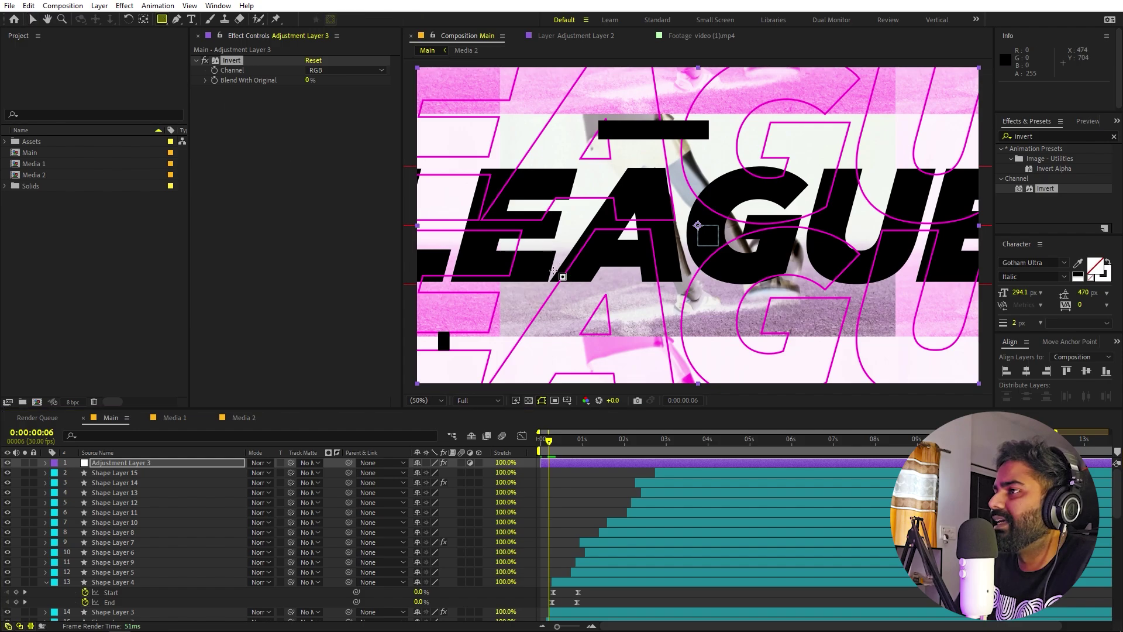
click(131, 463)
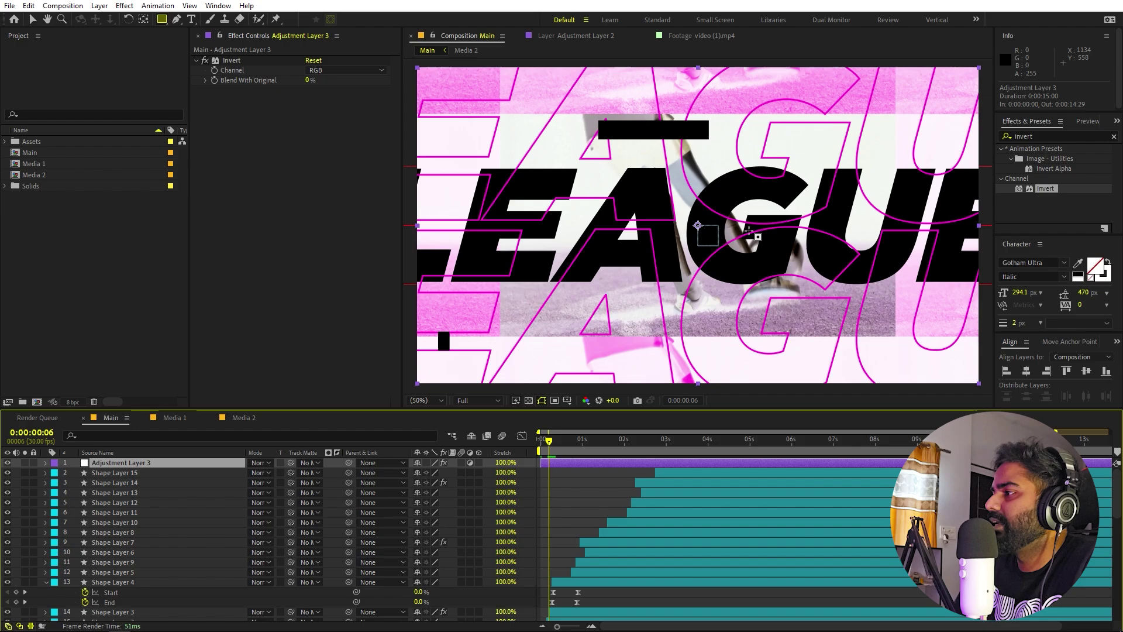
drag(749, 229, 985, 278)
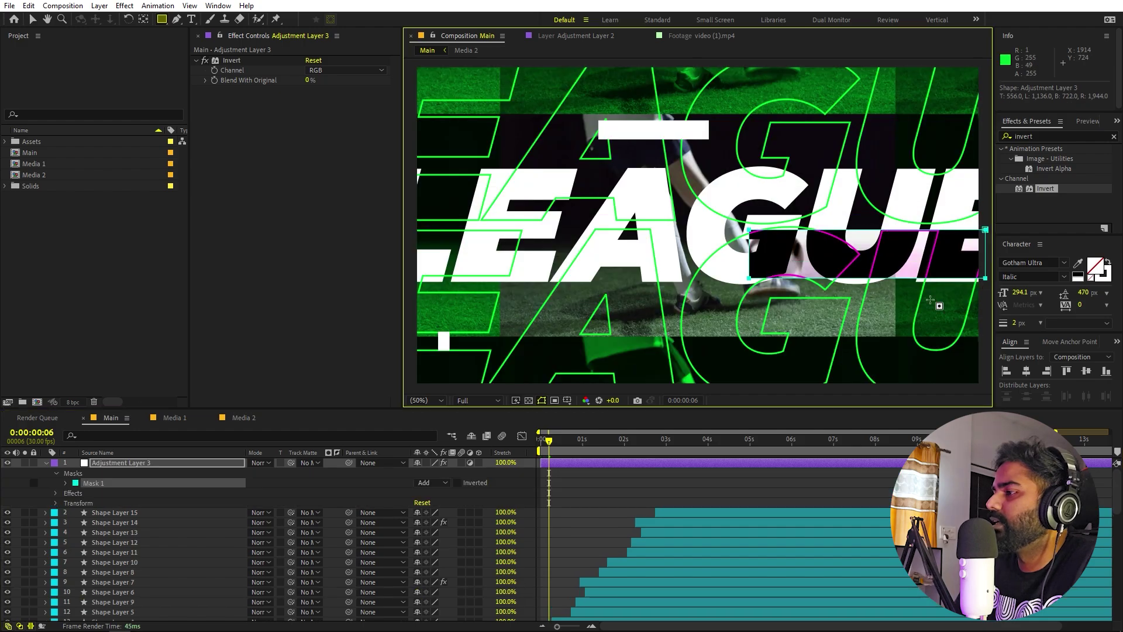
mouse_move(563, 629)
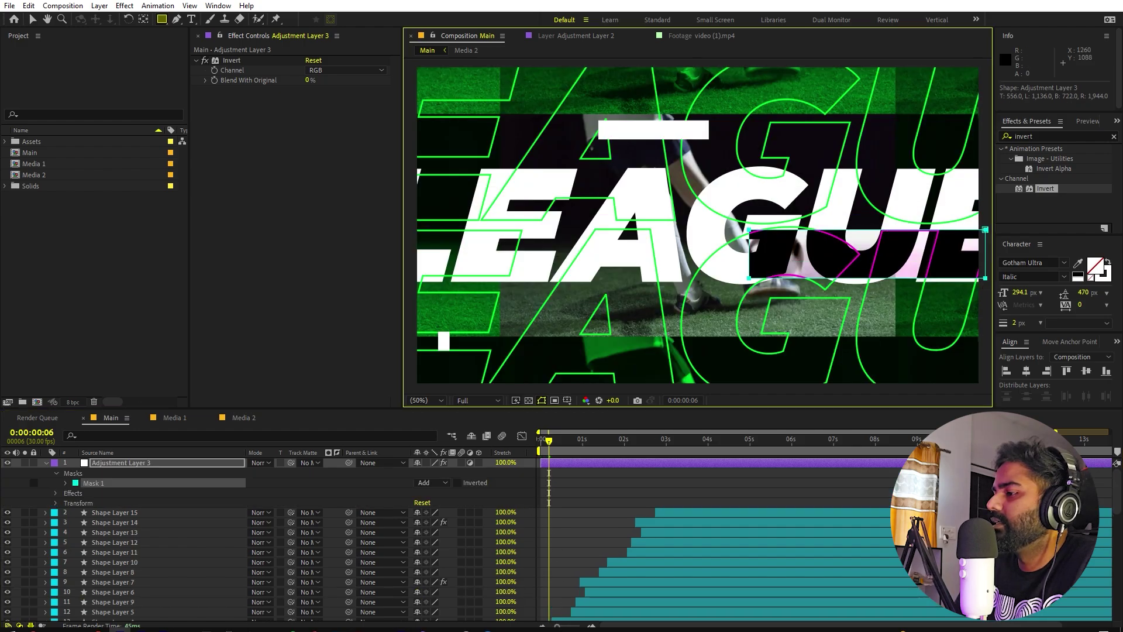
click(555, 596)
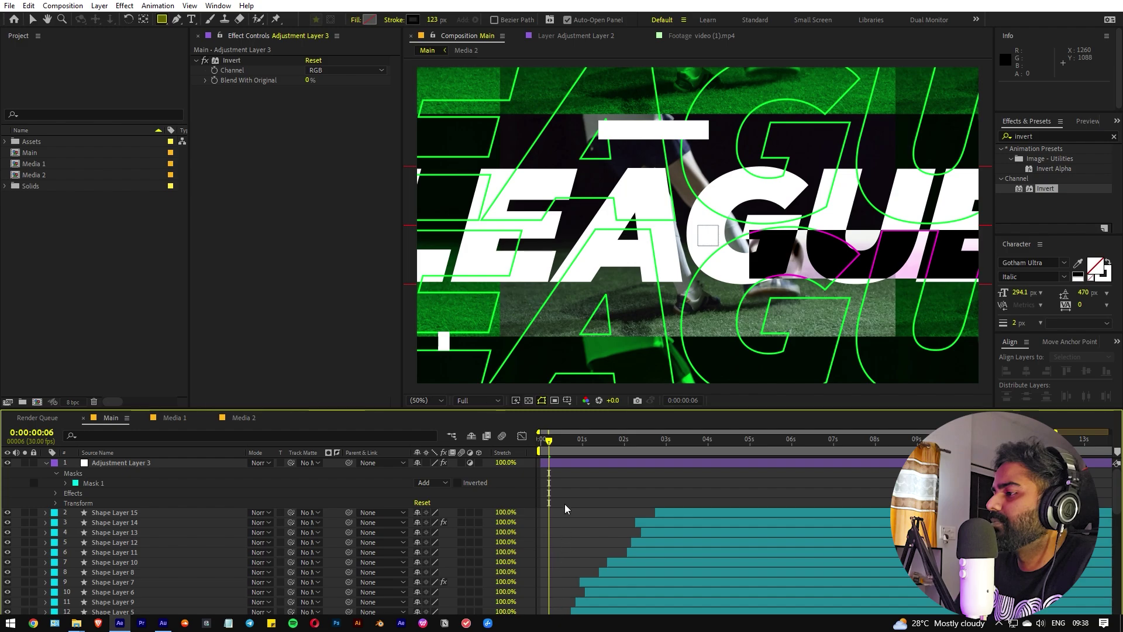
Shift Adjustment Layer 3 to start at 0:00:00:02 and split it at 0:00:00:05
drag(558, 627, 579, 627)
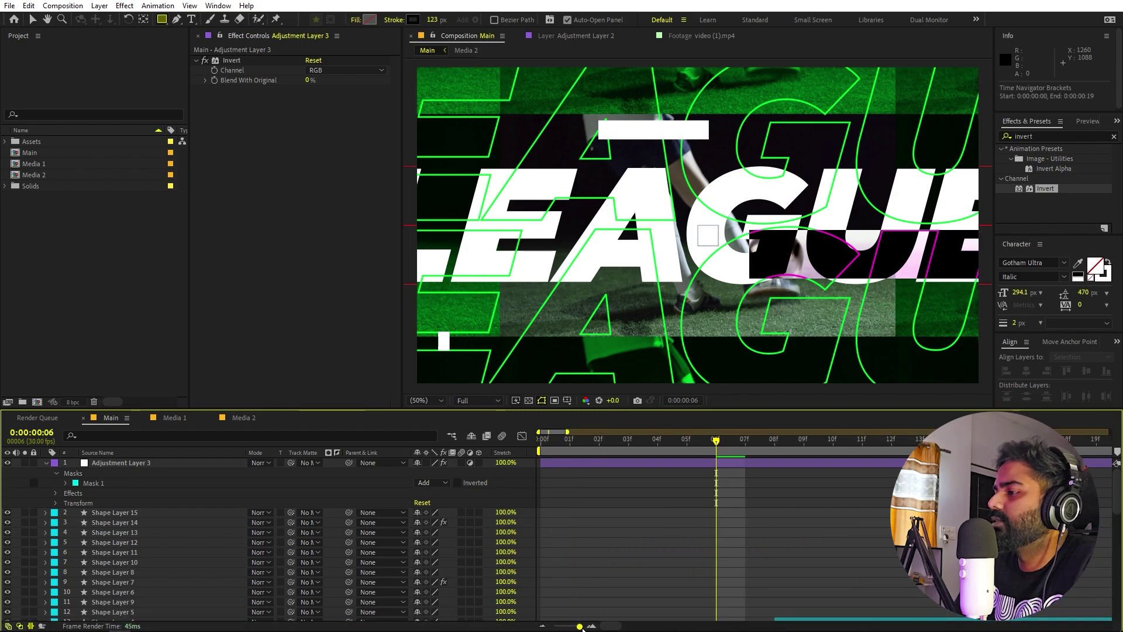
drag(559, 463, 684, 454)
click(619, 440)
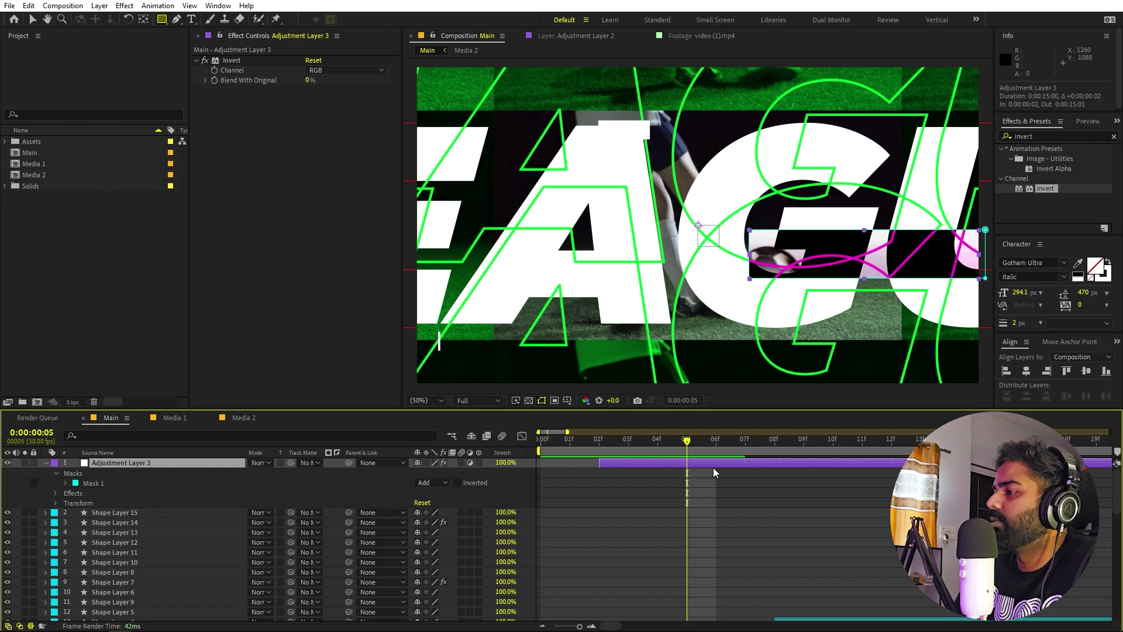
key(ctrl+shift+d)
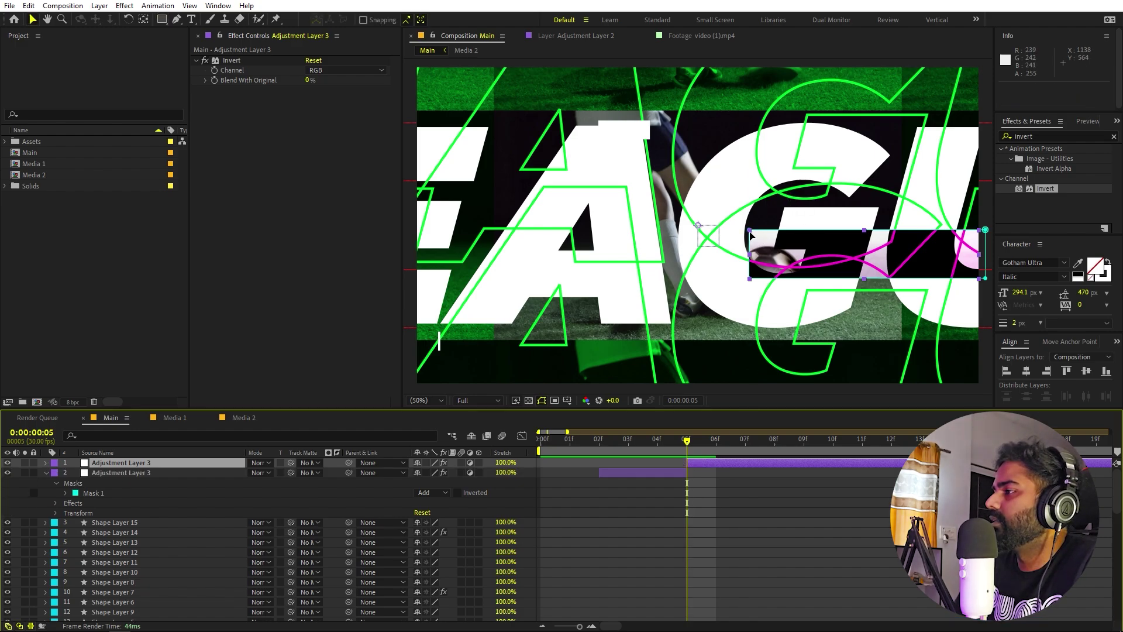
Move the second invert segment's mask to the upper left of LEAGUE and make it wider and taller
drag(751, 235, 399, 120)
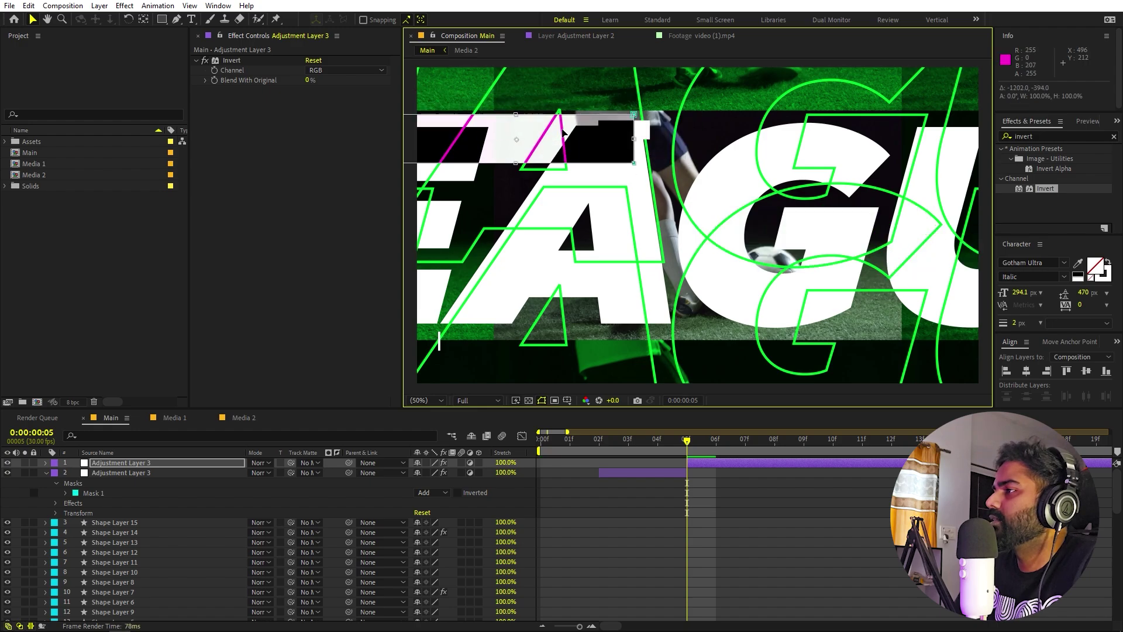
drag(633, 138, 719, 139)
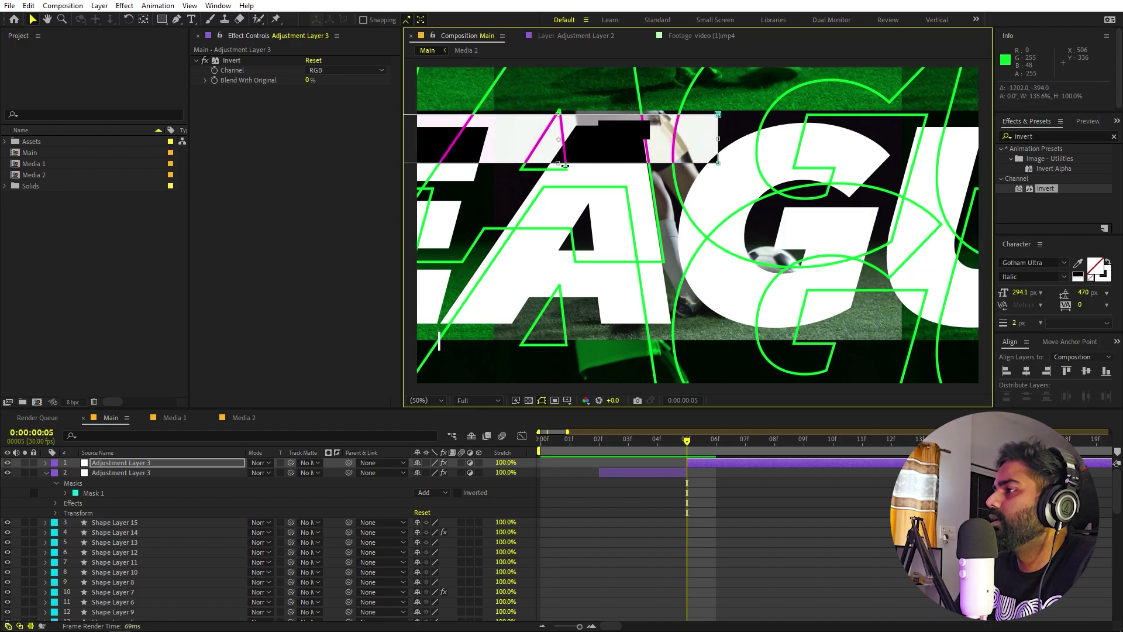
drag(558, 164, 559, 234)
key(comma)
Split the invert segment at 0:00:00:13 and shift the remaining piece to start at 0:00:00:26
key(space)
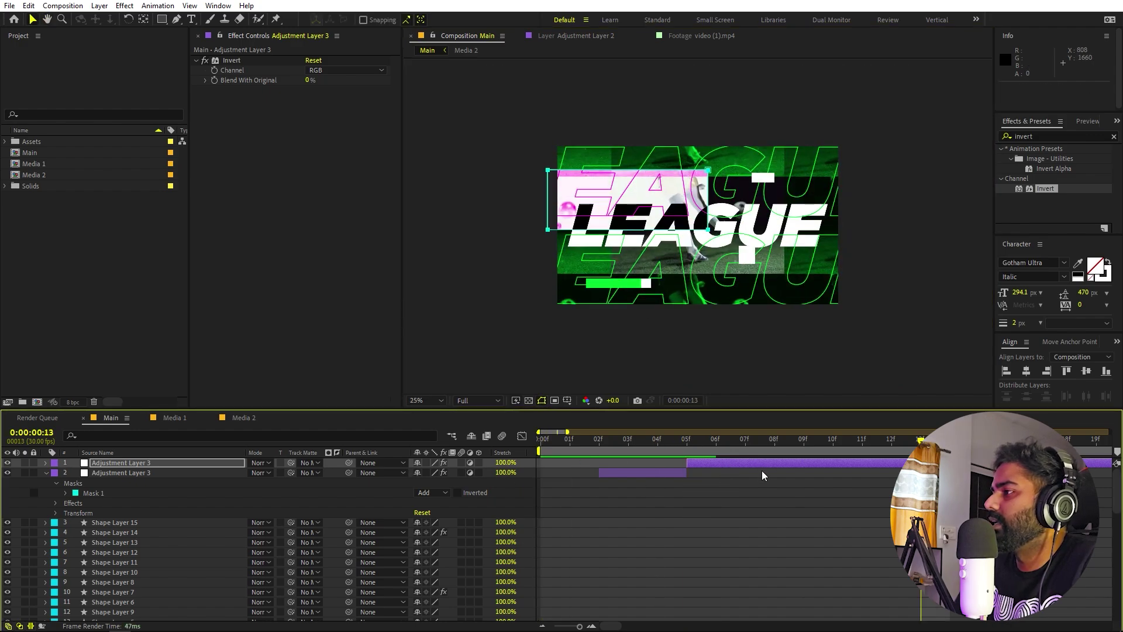
key(minus)
key(ctrl+shift+d)
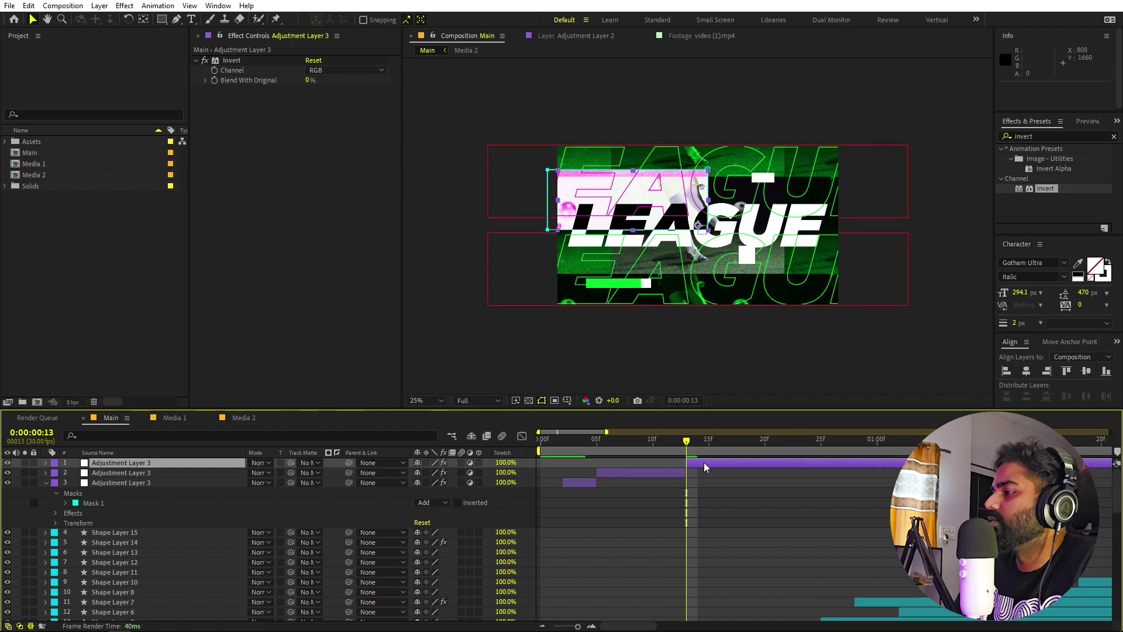
drag(703, 462, 872, 463)
drag(697, 445, 847, 466)
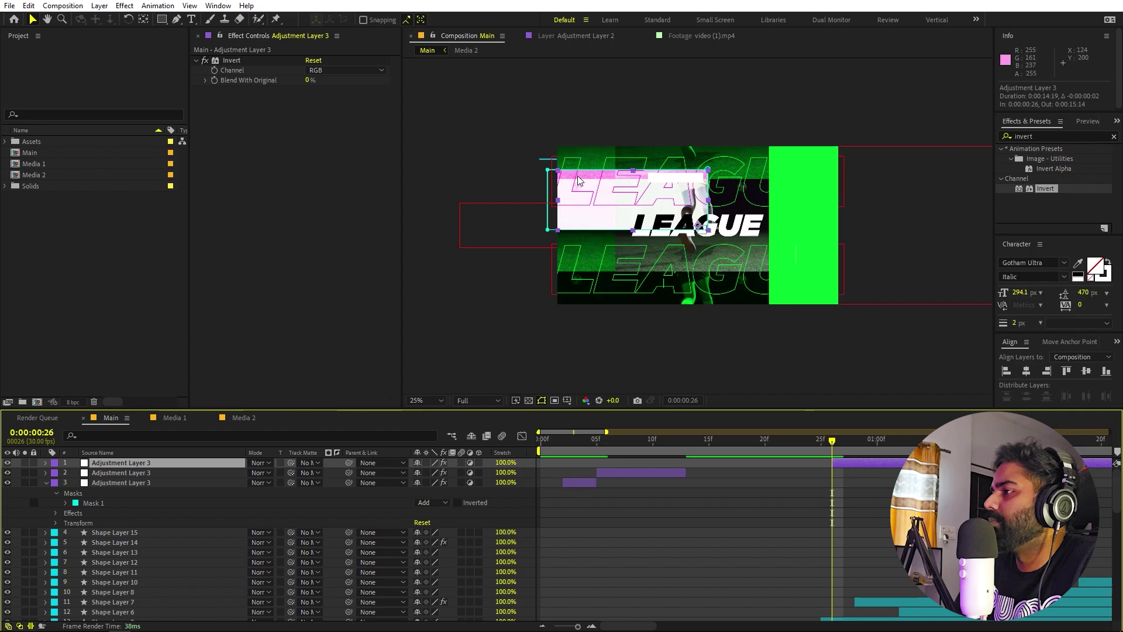
Move the third invert segment's mask to the right side of the frame and split the segment at 0:00:01:00
double_click(636, 171)
drag(659, 199, 798, 210)
drag(832, 443, 877, 443)
key(ctrl+shift+d)
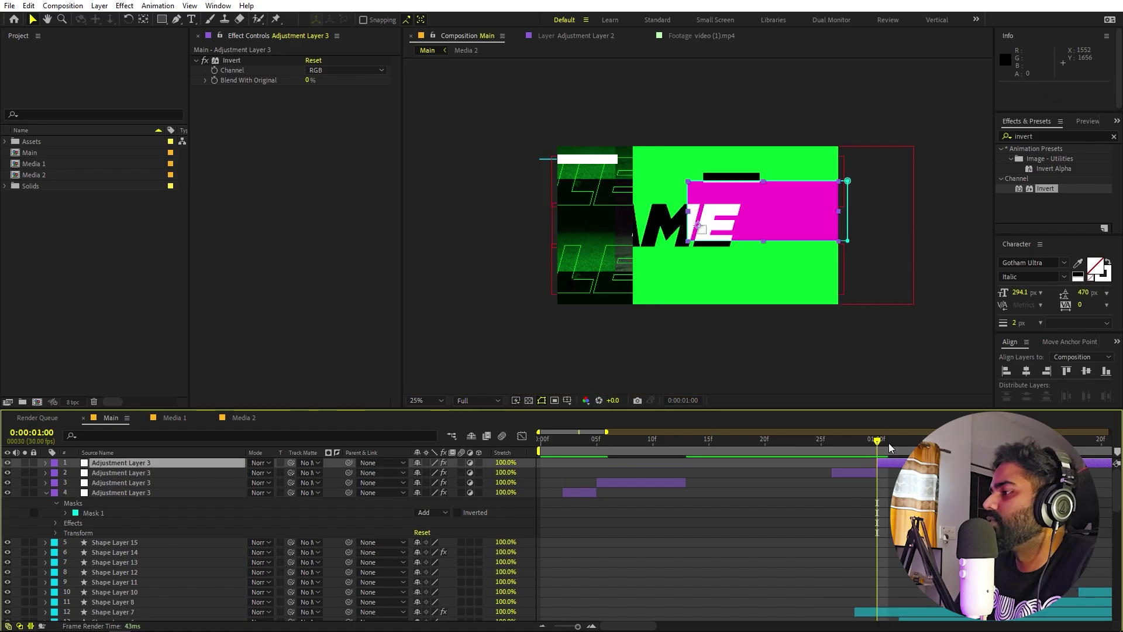
Flatten the newest segment's mask into a thin strip across the lower left of GAME and preview the animation
key(space)
double_click(766, 181)
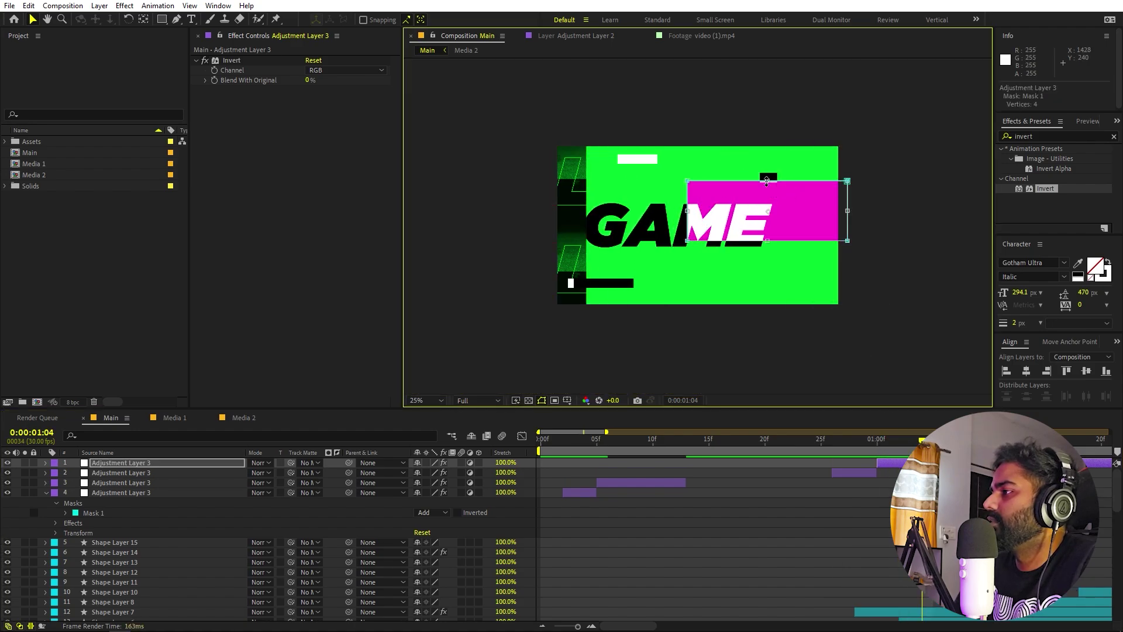
drag(766, 178, 577, 246)
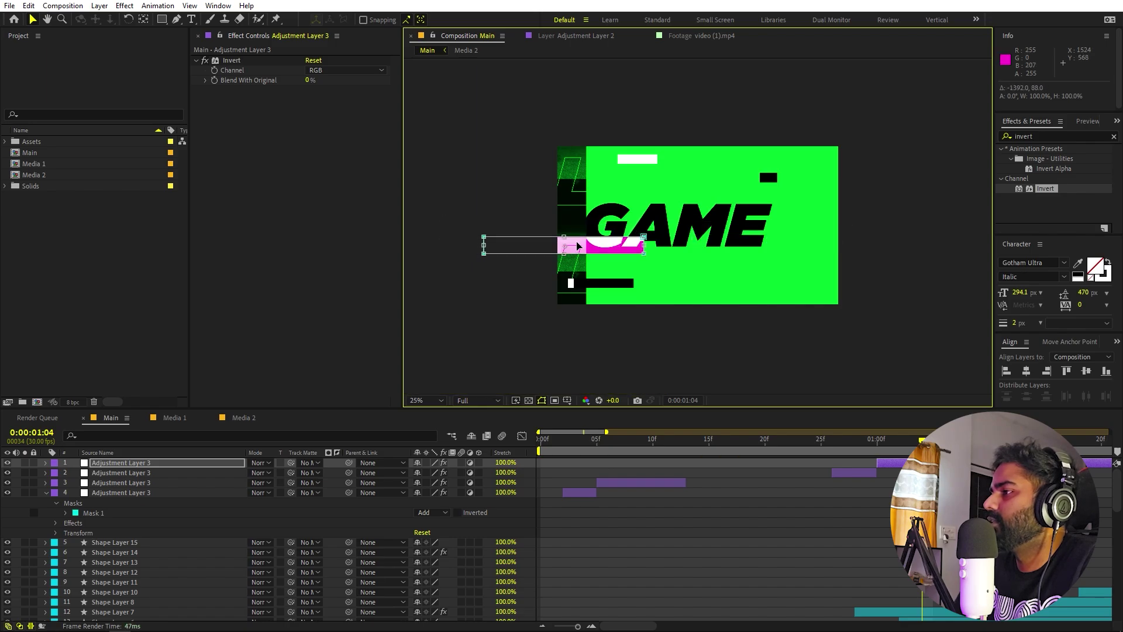
key(space)
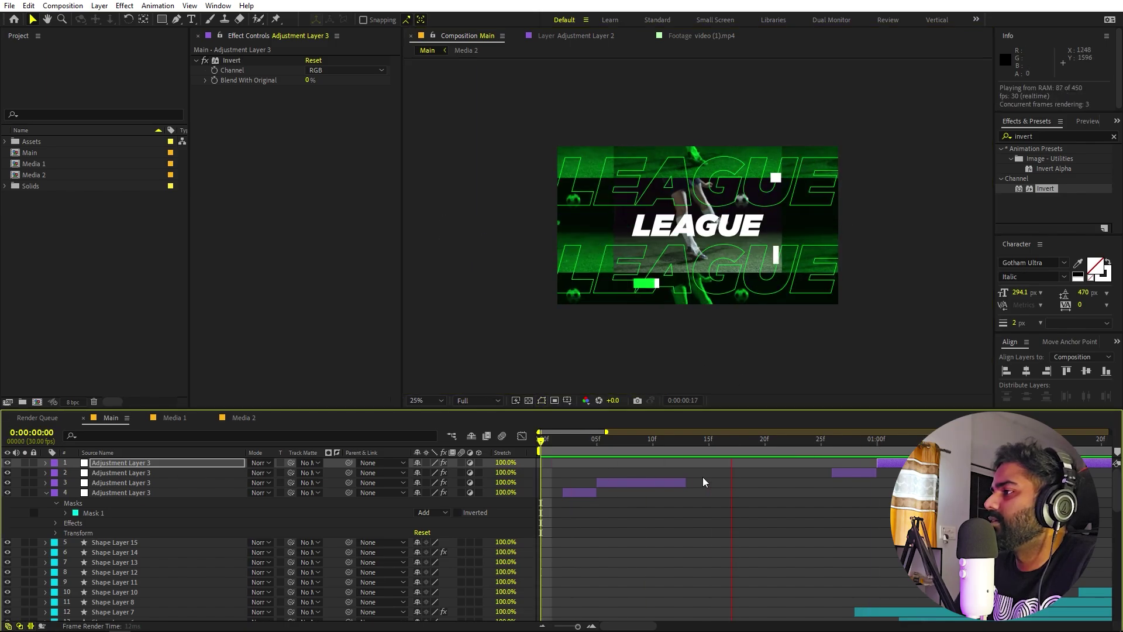
Split the thin-strip invert segment at about 0:00:01:05 and shift the remaining piece later within the GAME scene
scroll(745, 465, down, 2)
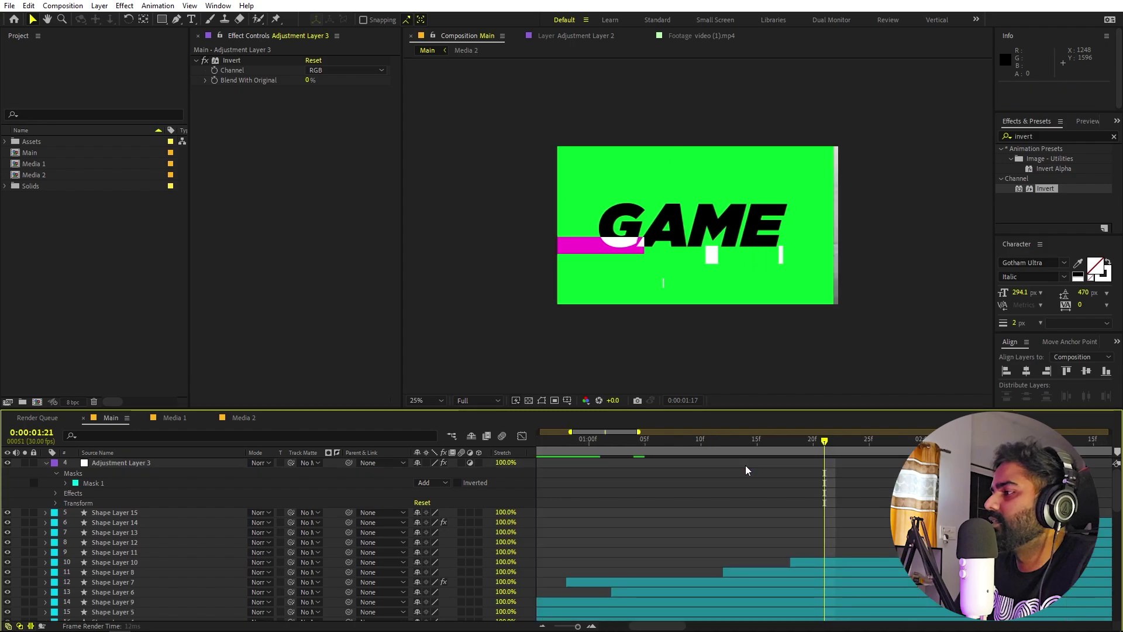
scroll(696, 472, down, 5)
scroll(612, 457, up, 2)
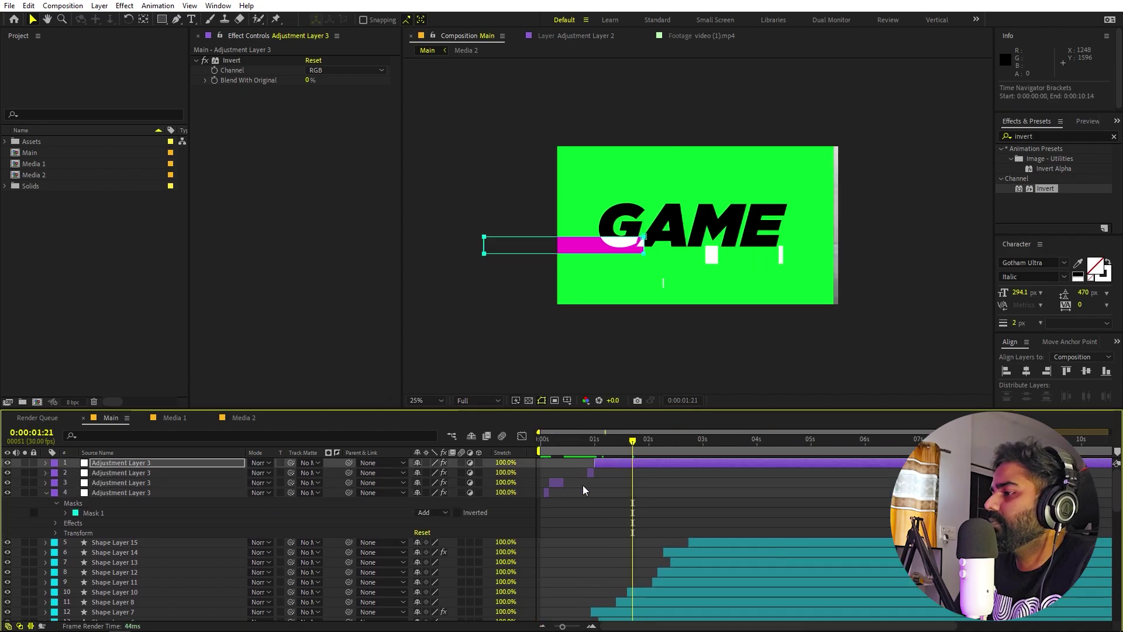
drag(595, 446, 613, 446)
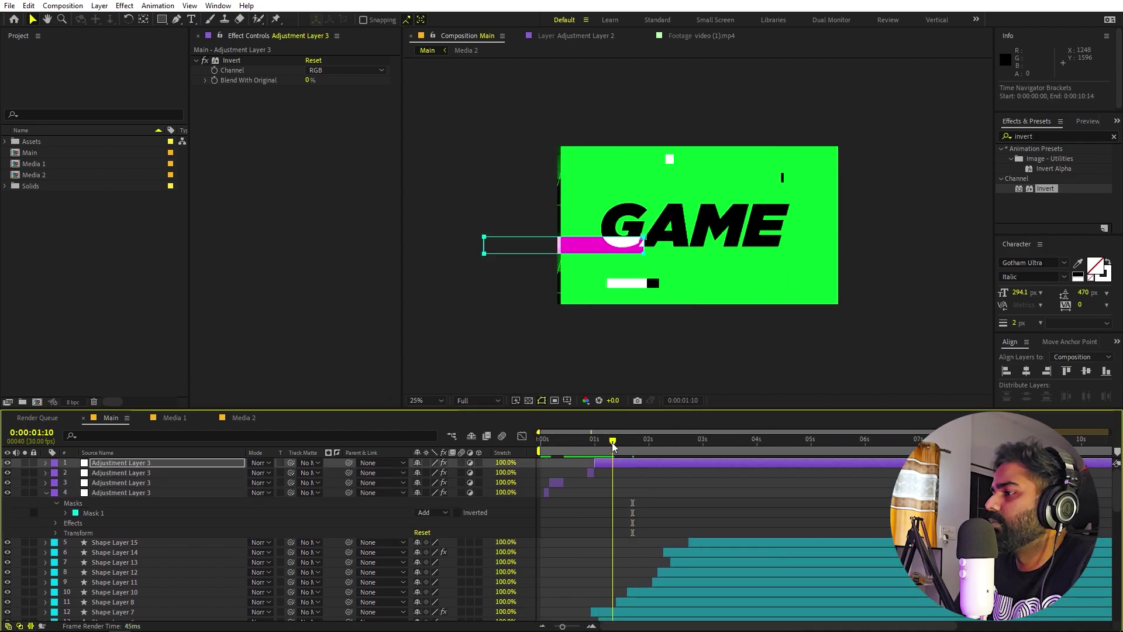
key(Page_Up)
key(Page_Up)
key(Page_Up)
key(Page_Up)
key(Page_Up)
key(Page_Up)
key(Page_Down)
key(Page_Down)
key(Page_Down)
key(Page_Down)
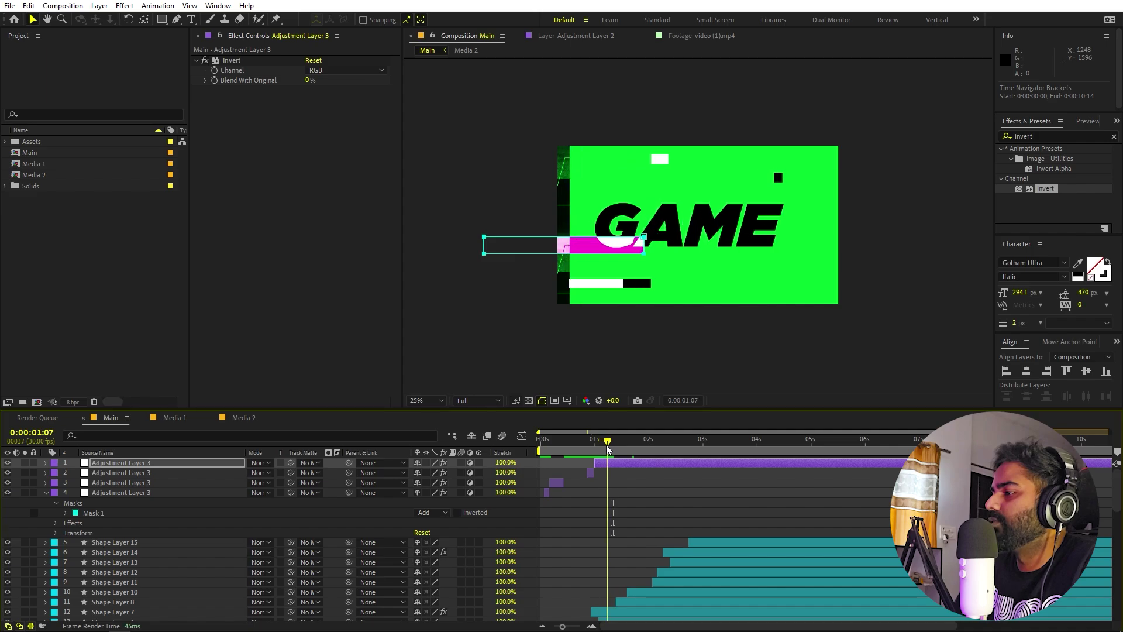
key(Page_Up)
key(Page_Up)
key(ctrl+shift+d)
mouse_move(624, 464)
mouse_down()
mouse_move(639, 464)
mouse_move(618, 446)
mouse_move(628, 444)
mouse_up()
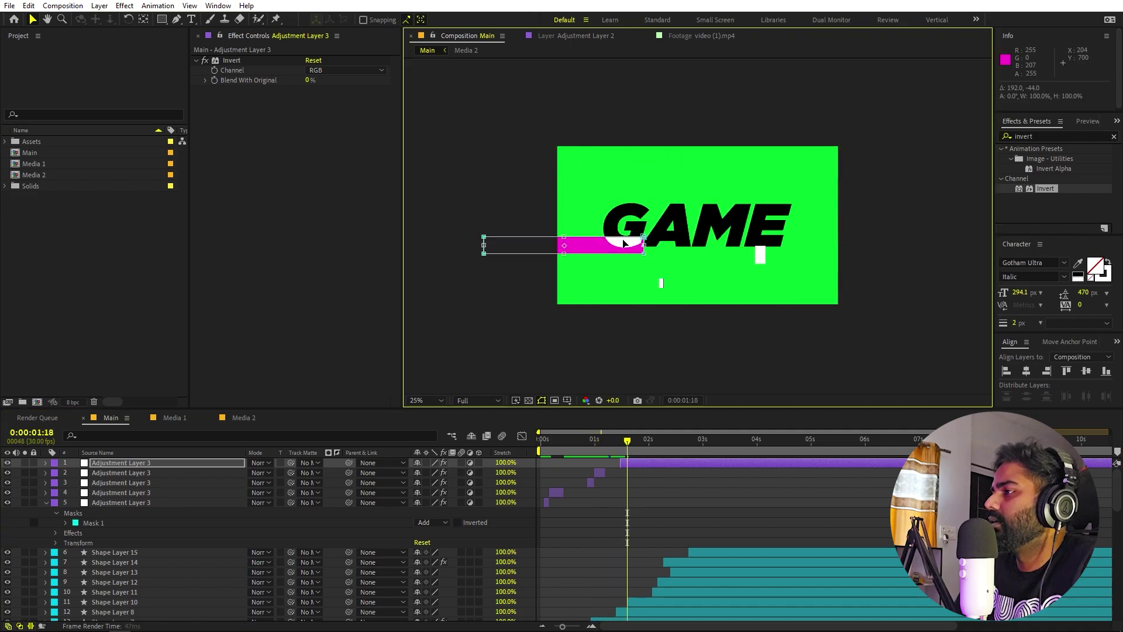
Move the strip mask across the GAME letters, split the segment at 0:00:01:18 and start the remainder at 0:00:01:25
drag(592, 249, 765, 226)
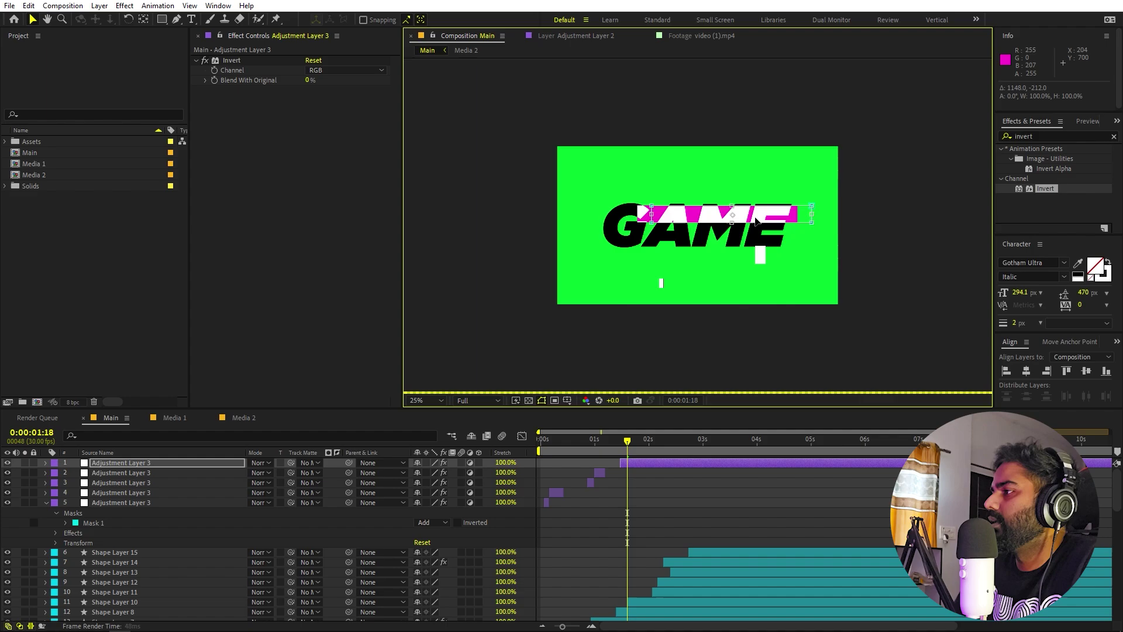
click(626, 445)
key(ctrl+shift+d)
drag(627, 445, 668, 462)
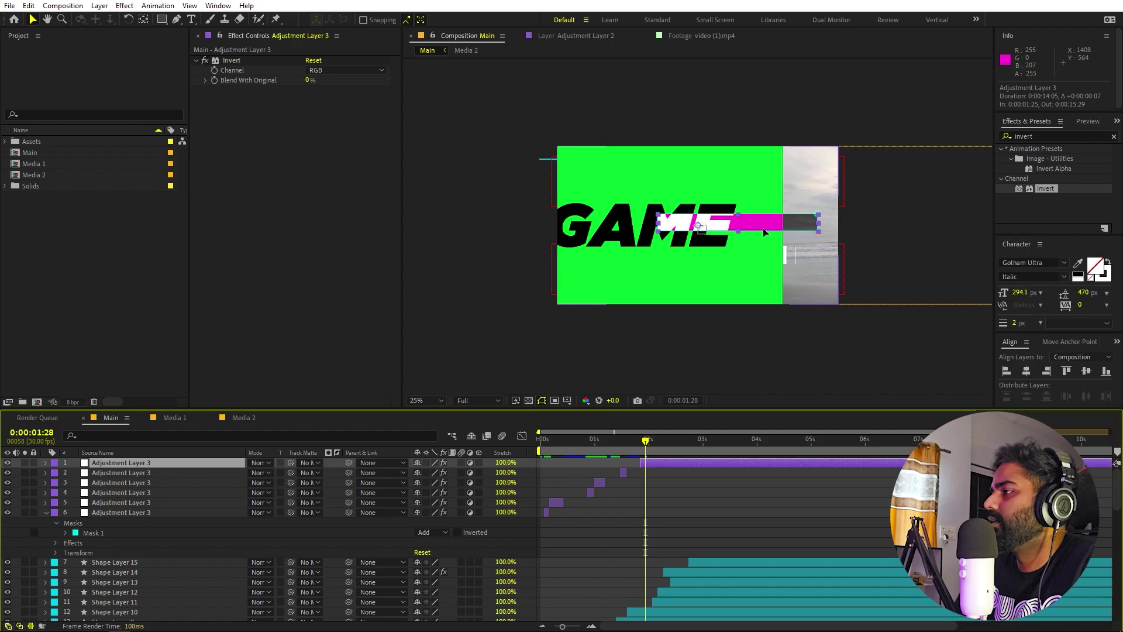
Enlarge the last segment's mask to about 186% height at the frame's lower right, preview it, and split the segment at 0:00:01:28
drag(764, 231, 793, 251)
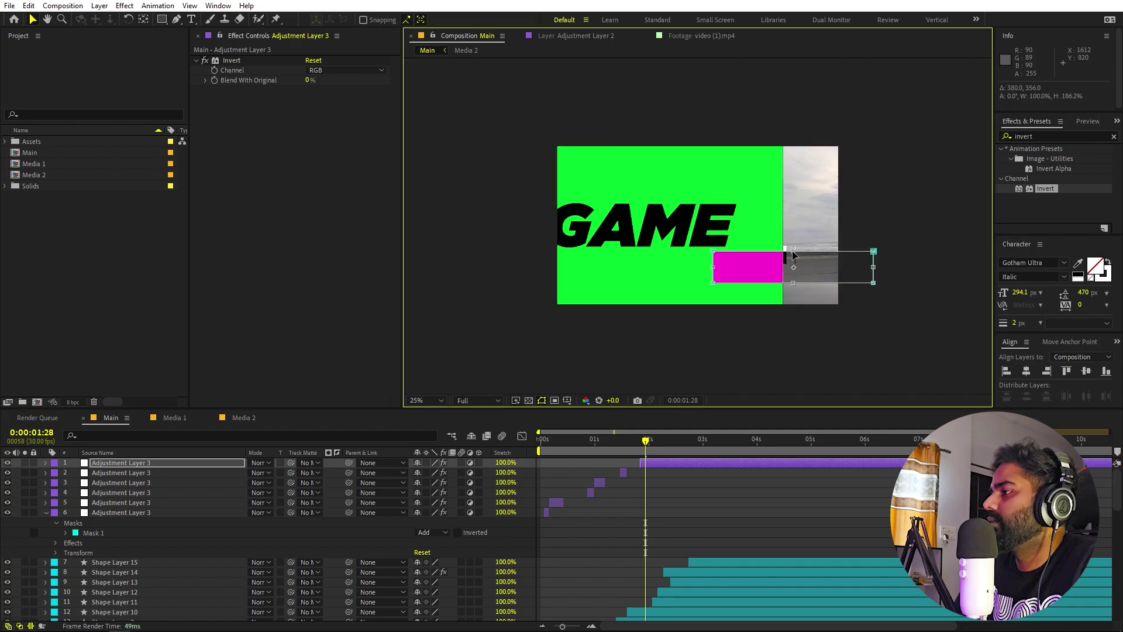
key(space)
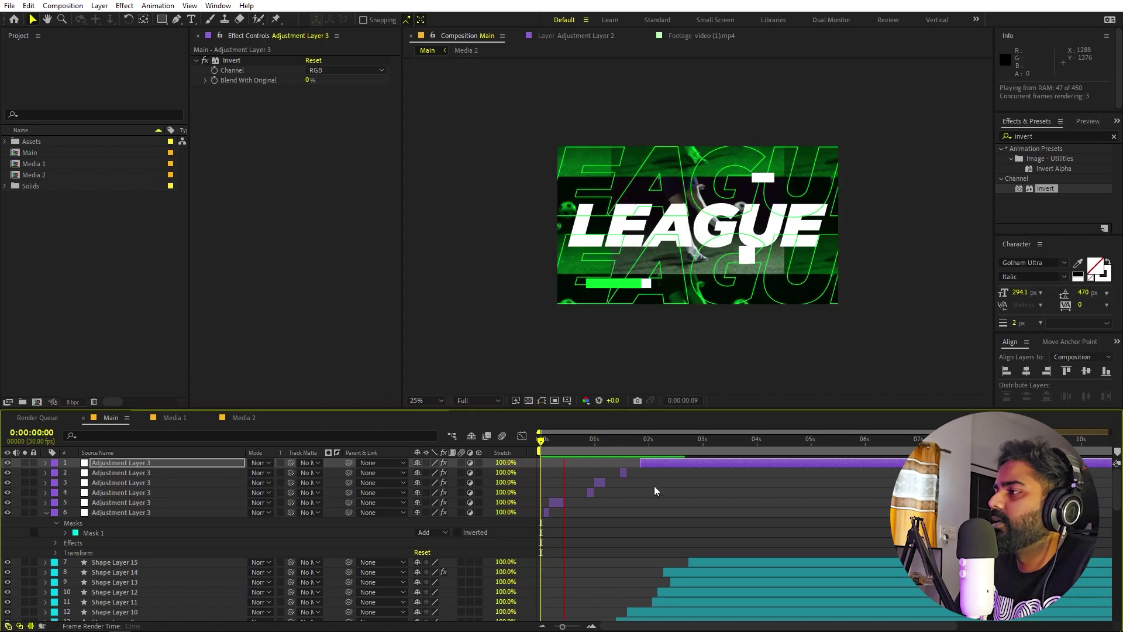
key(space)
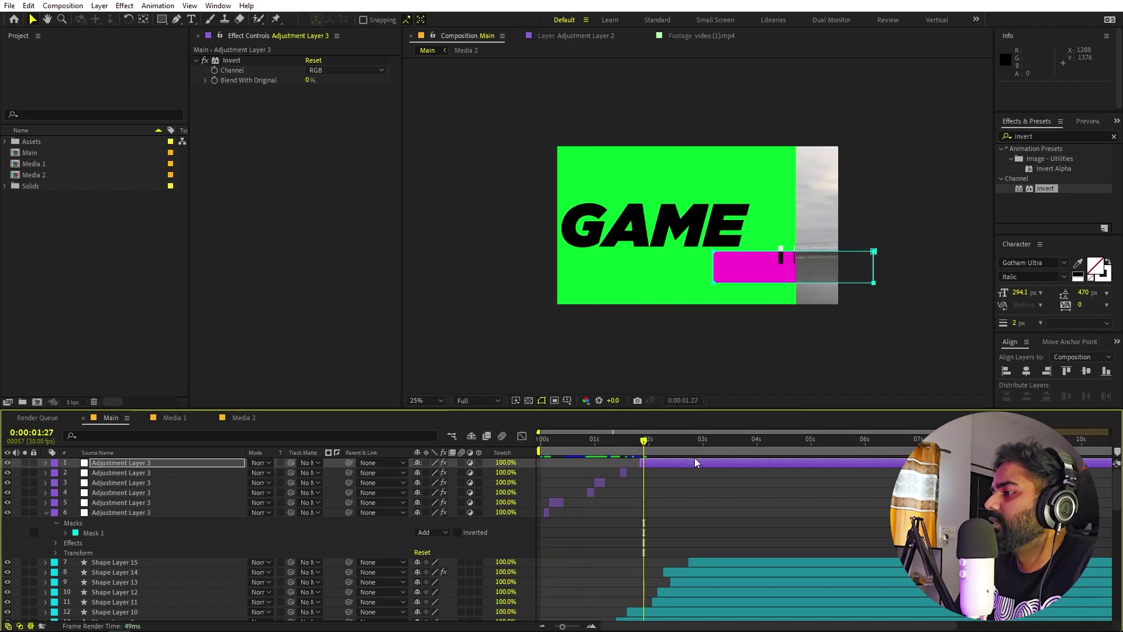
drag(645, 443, 647, 445)
key(ctrl+shift+d)
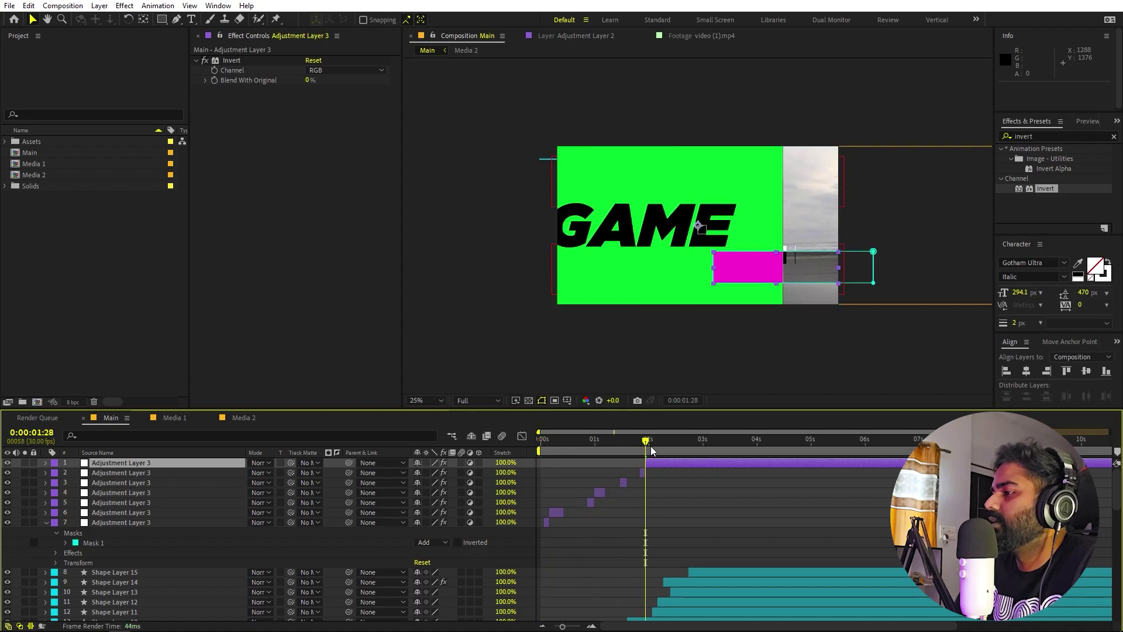
Raise the new segment's mask onto the TODAY band, shift the segment later, split it at 0:00:02:10 and start the remainder at 0:00:02:16
key(space)
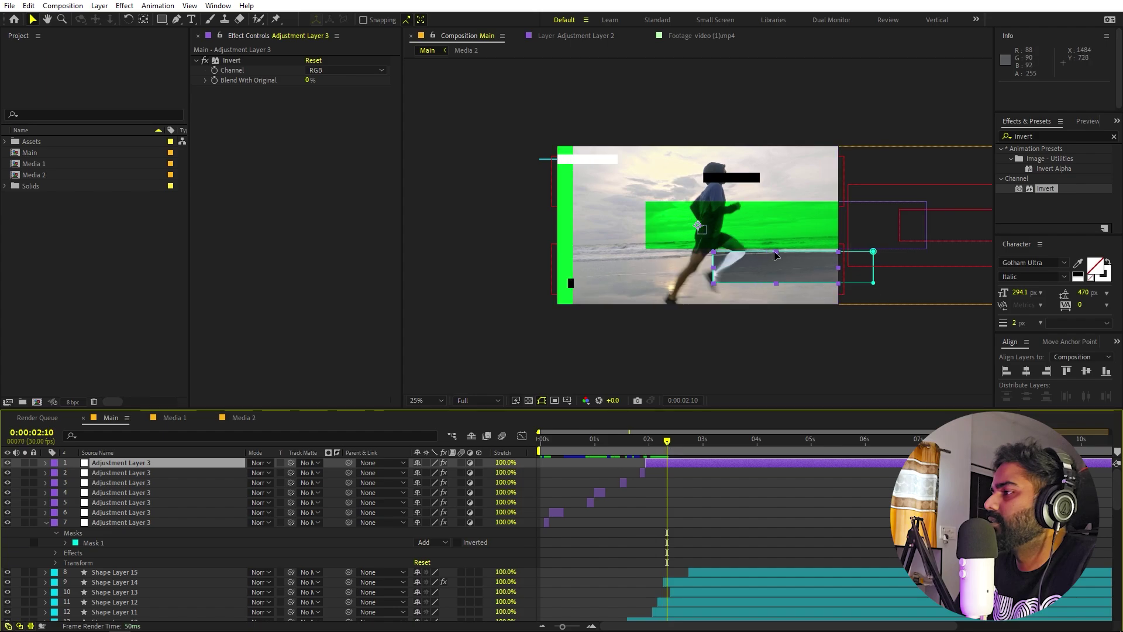
click(775, 251)
drag(796, 282, 809, 259)
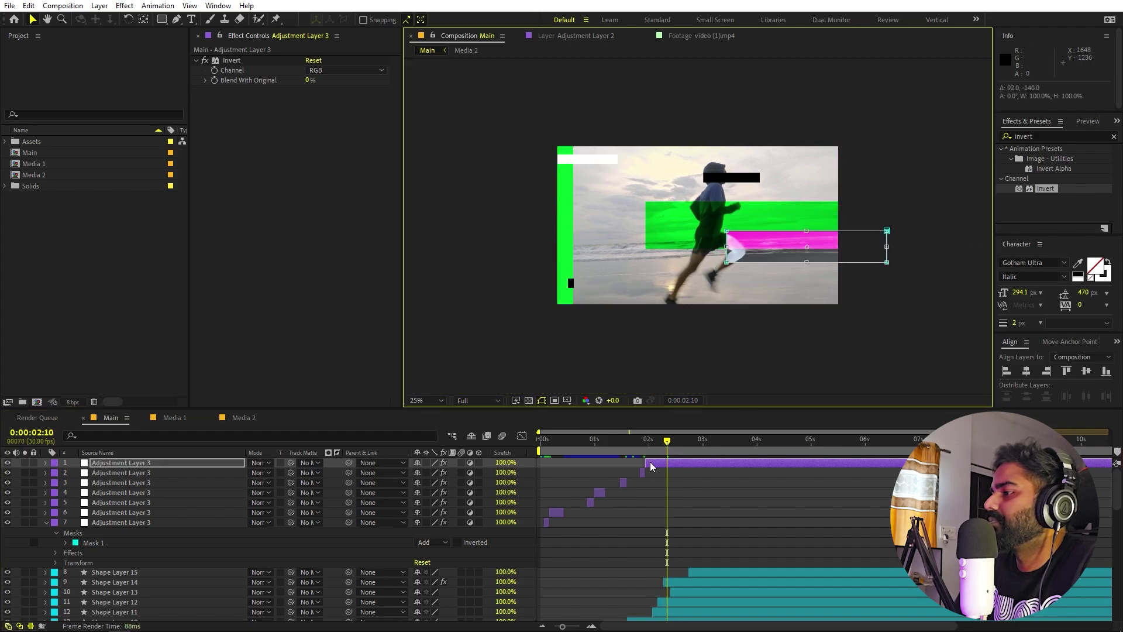
drag(651, 465, 684, 447)
key(ctrl+shift+d)
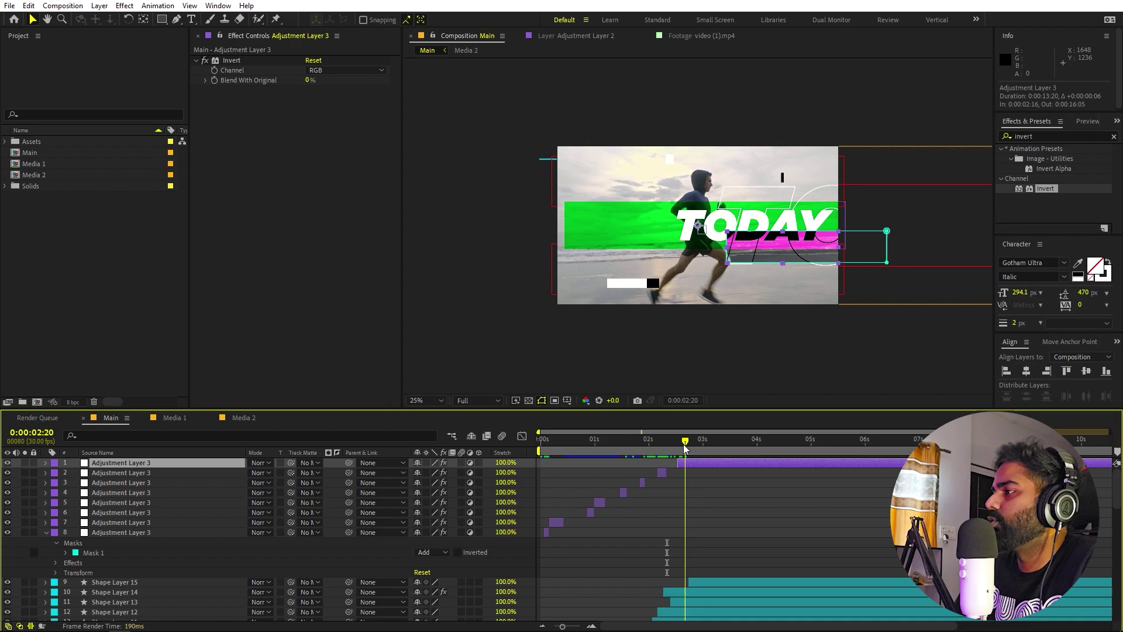
Move the last segment's mask over the right half of TODAY, end the segment at 0:00:02:20 and remove the leftover piece
click(729, 234)
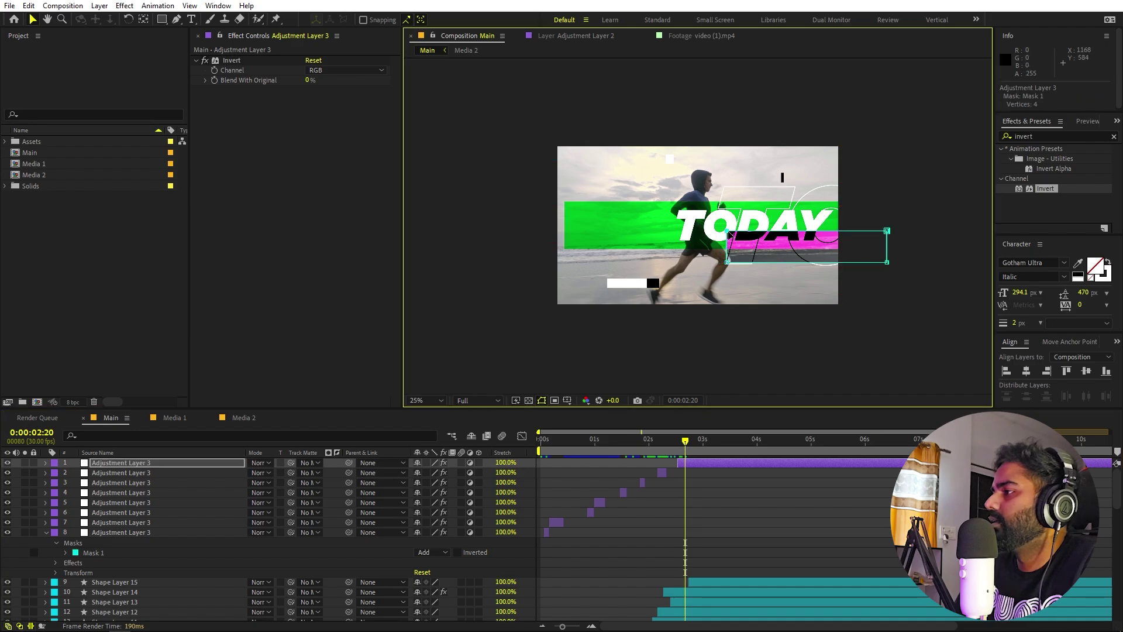
drag(779, 245, 759, 217)
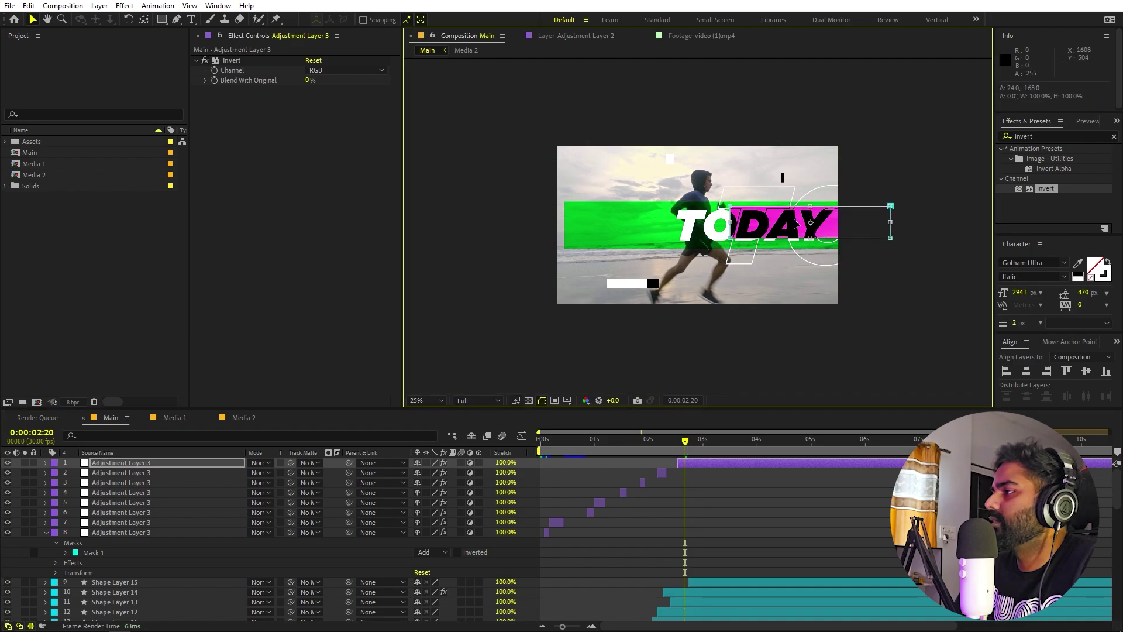
click(697, 463)
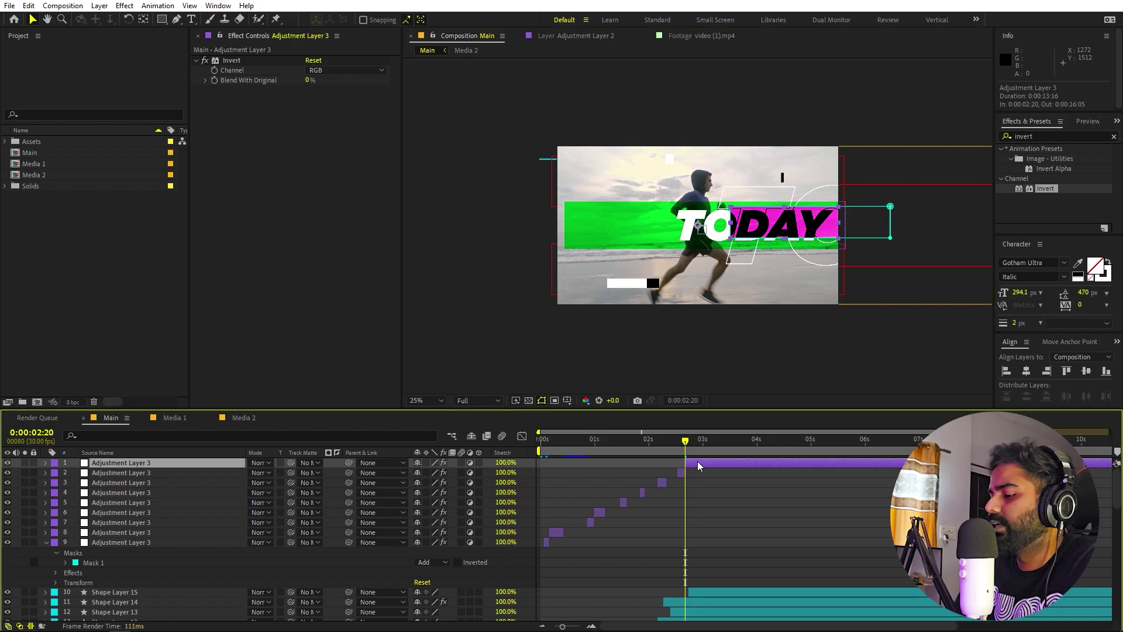
key(alt+])
drag(679, 447, 522, 423)
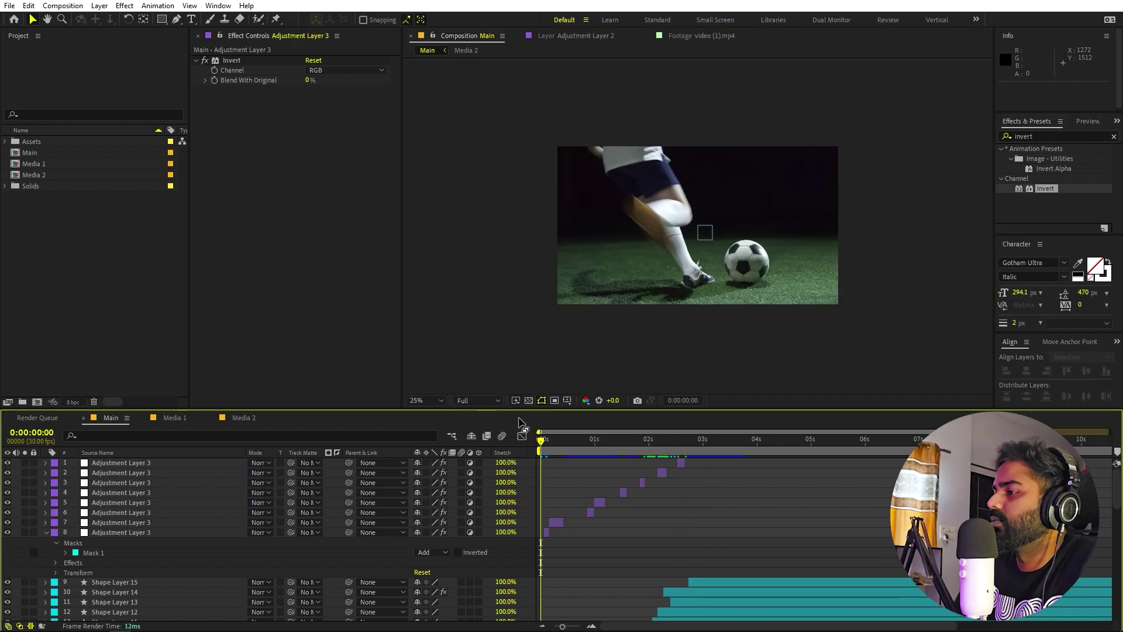
Fit the composition view to the viewer and play the Main animation from the start to review the Invert flashes across all scenes
click(434, 401)
click(436, 535)
click(837, 510)
key(space)
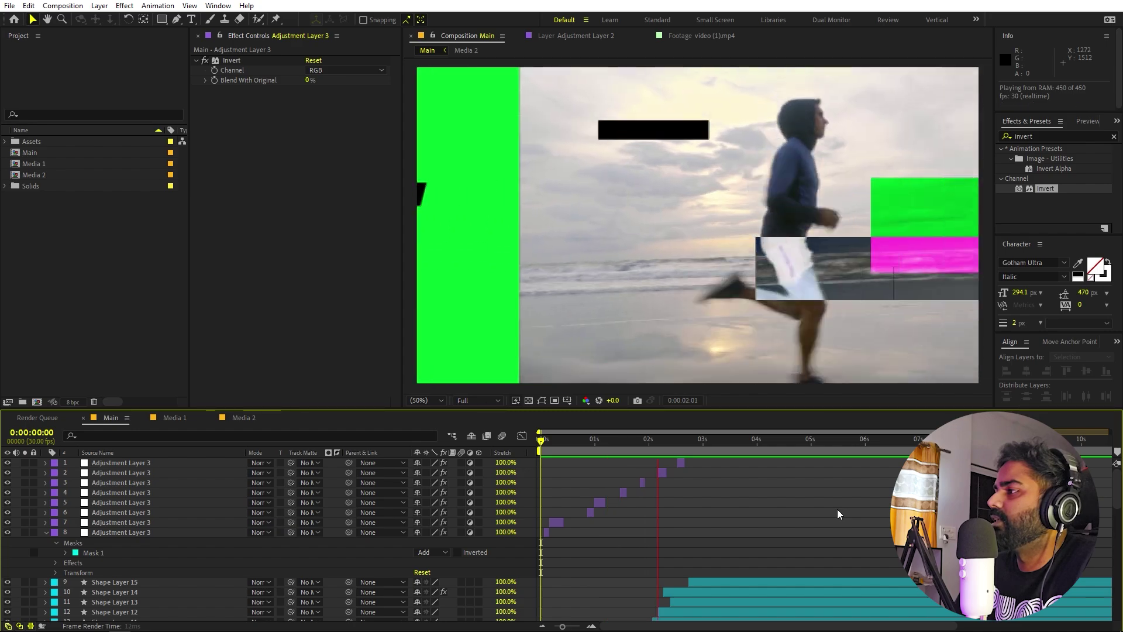
key(space)
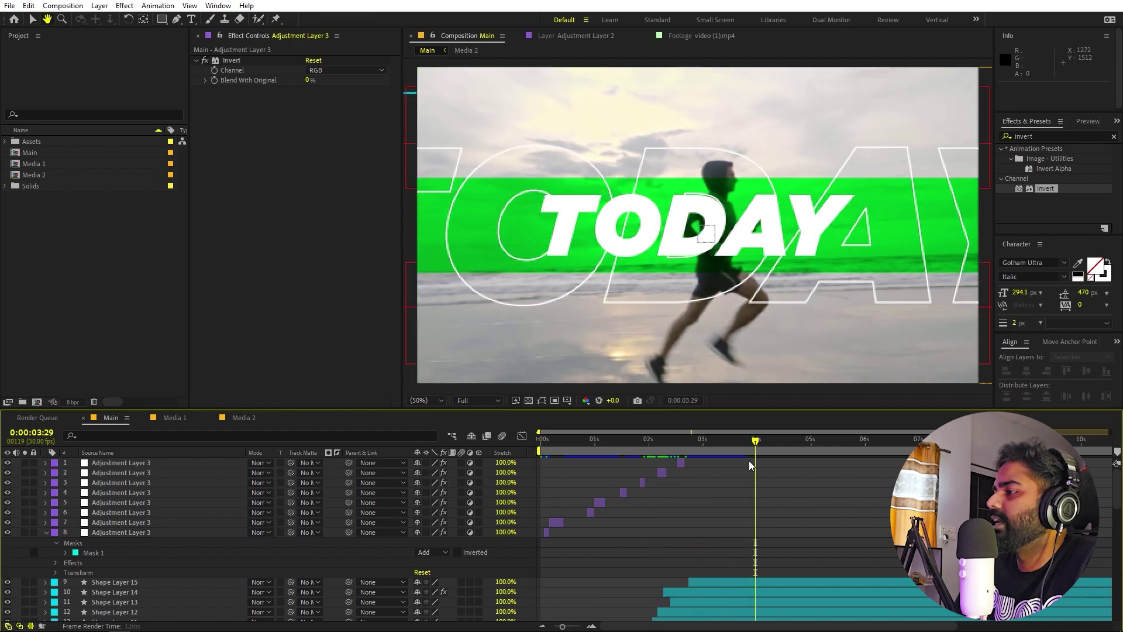
key(space)
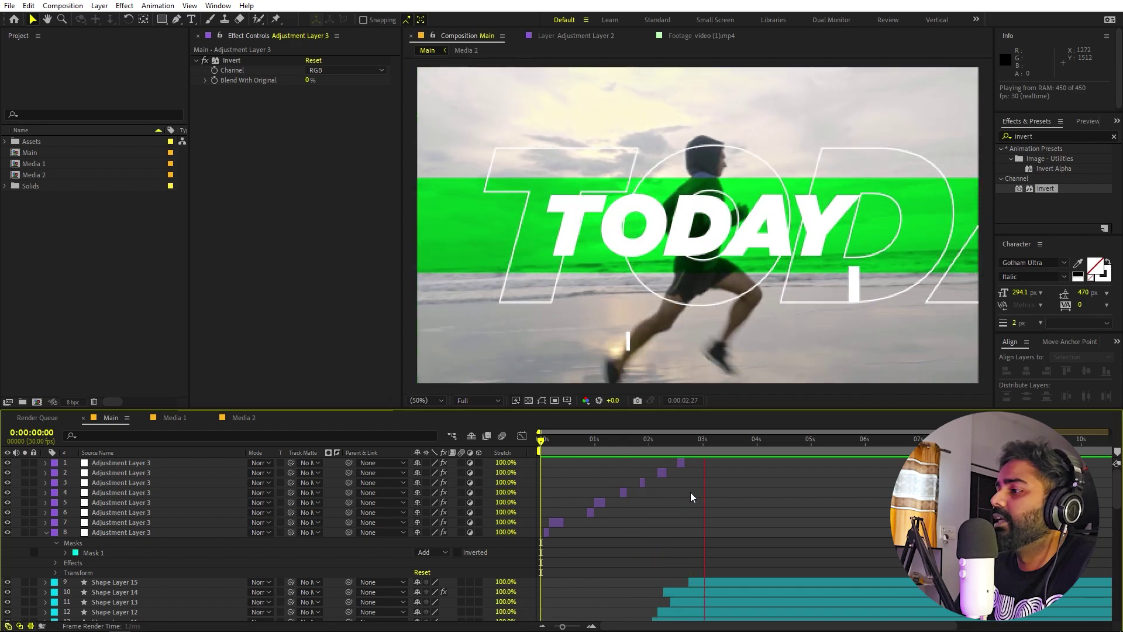
key(space)
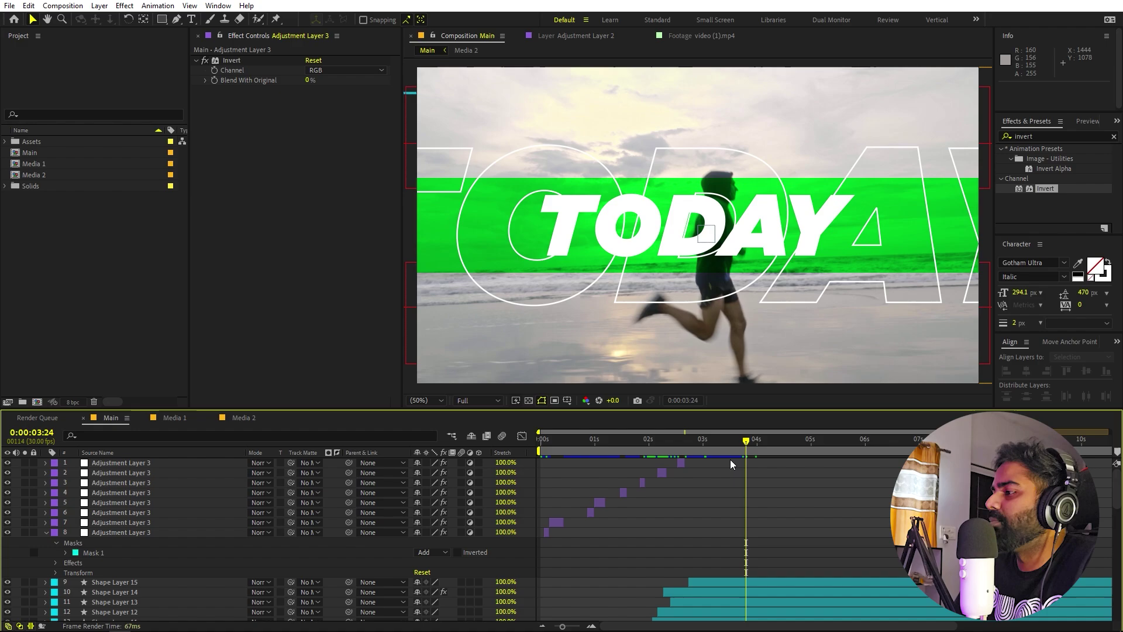
Look over the layer stack and scrub Main from the LEAGUE scene through to the TODAY scene to examine the finished sequence
drag(730, 459, 563, 454)
key(space)
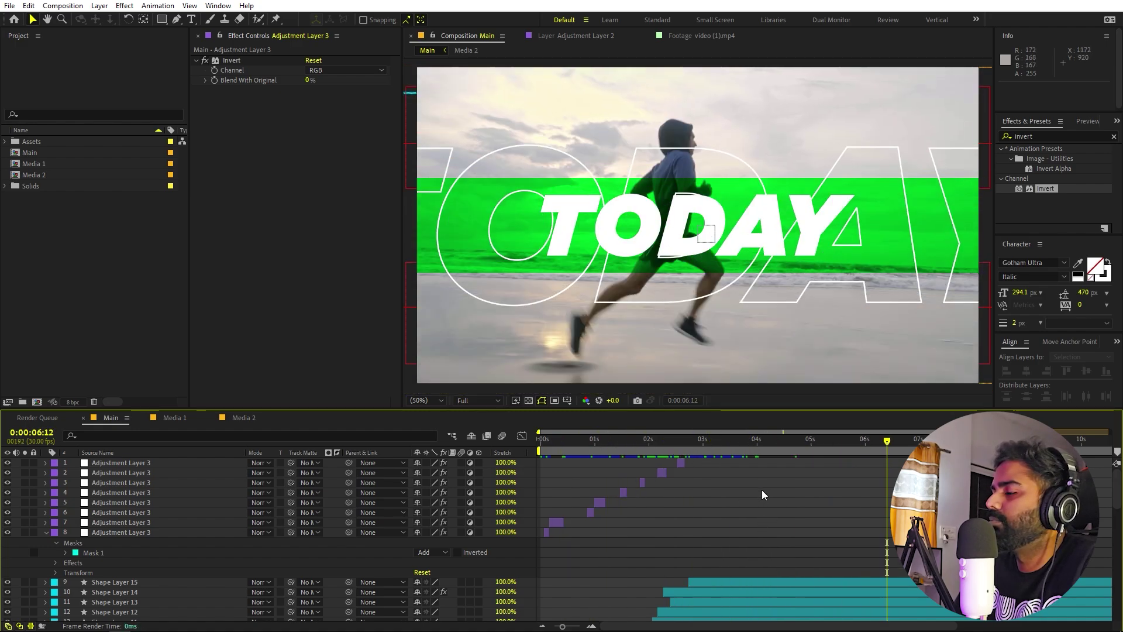
scroll(564, 510, down, 5)
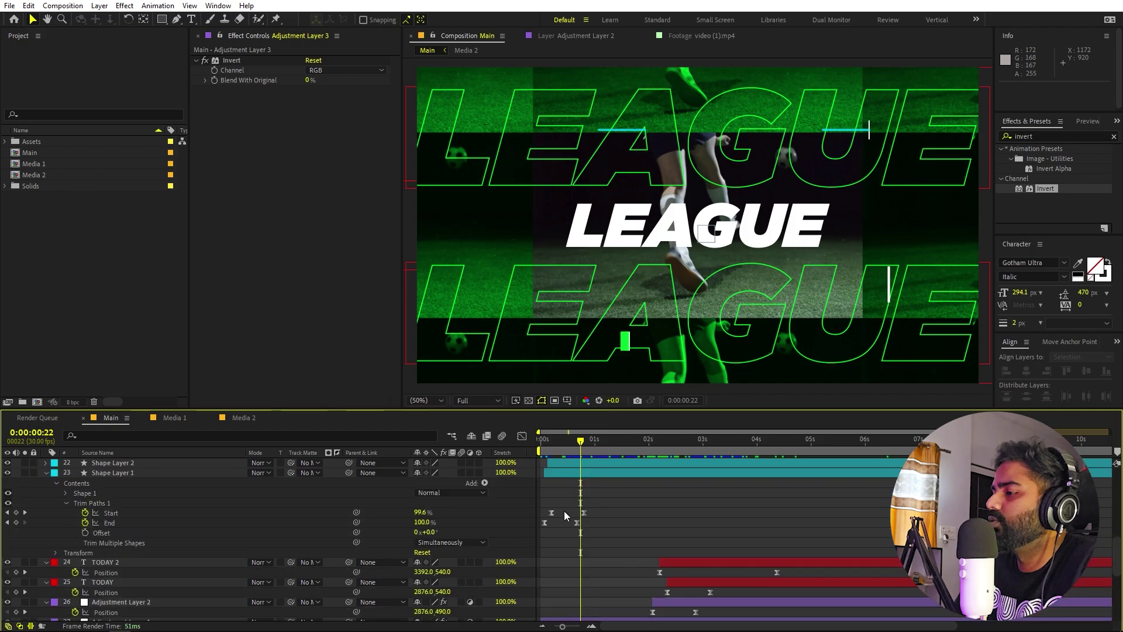
scroll(685, 502, up, 5)
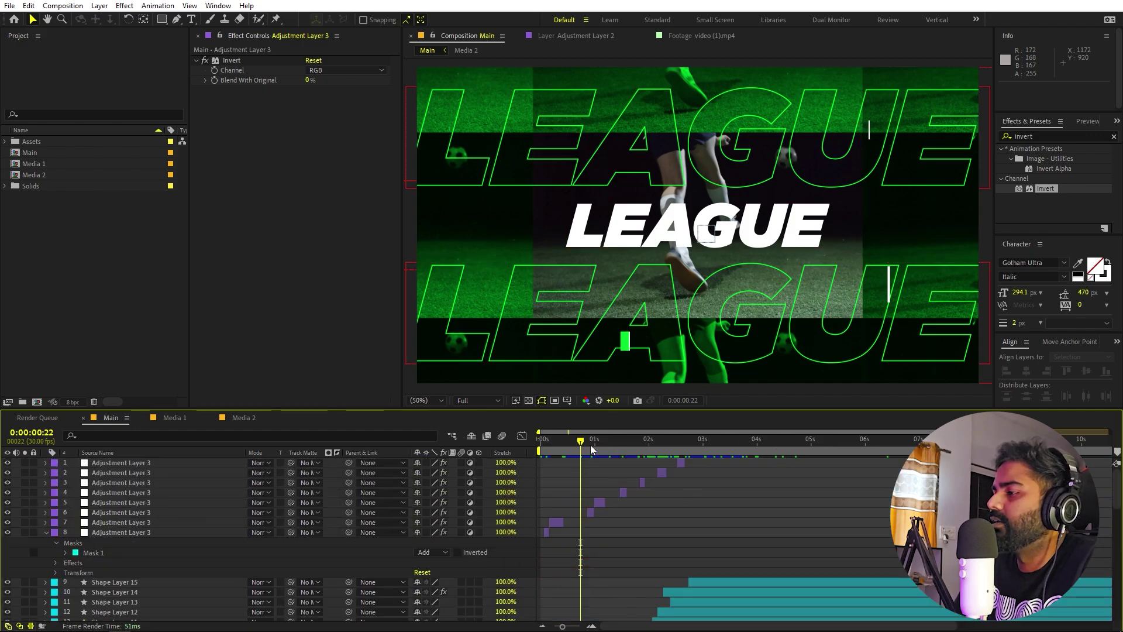
drag(580, 444, 753, 496)
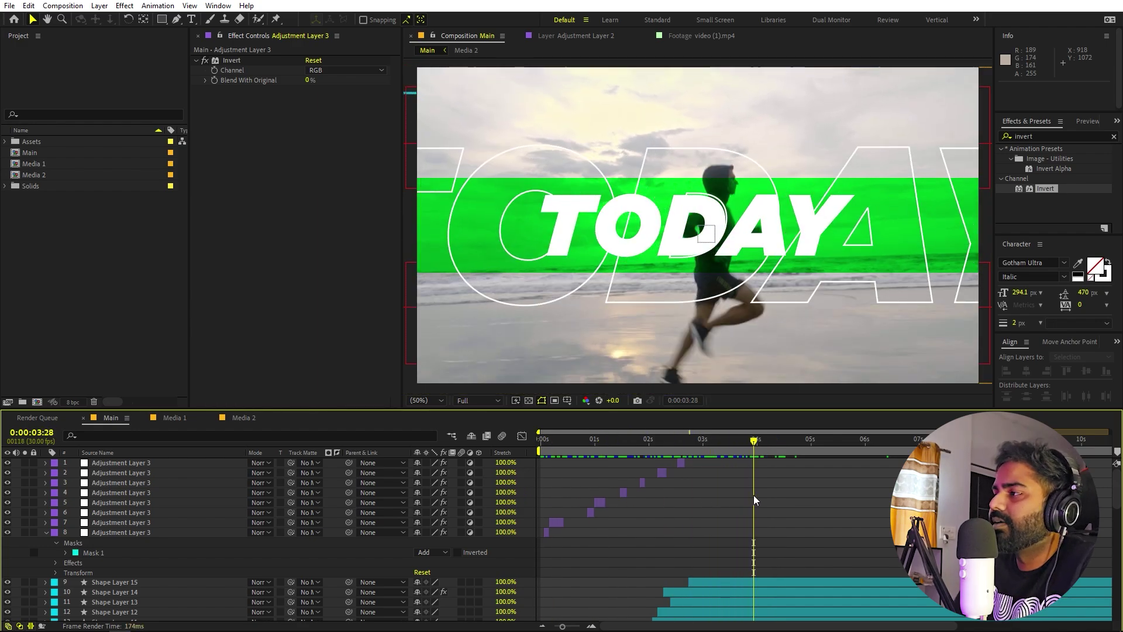